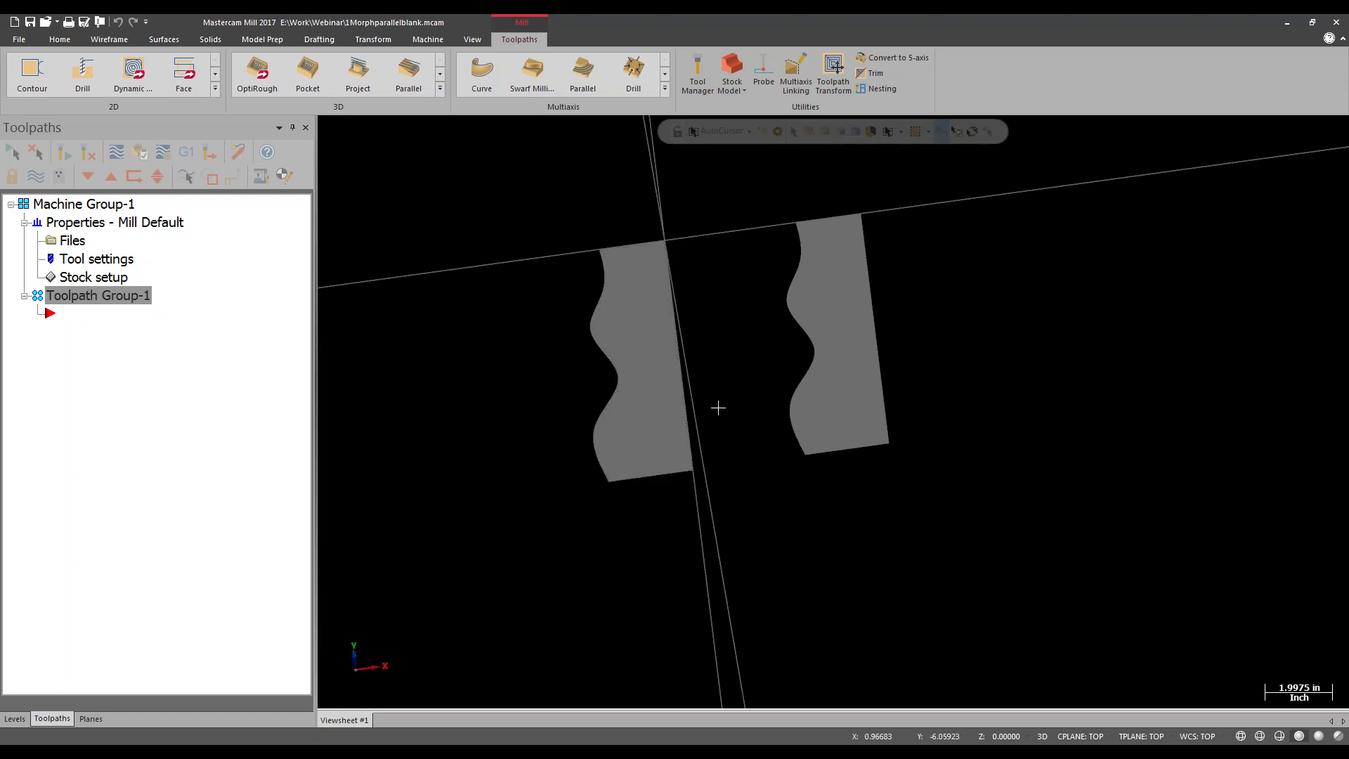
Start a multiaxis Morph toolpath and accept 1Morphparallelblank as the NC name.
middle_click_drag(716, 401, 732, 370)
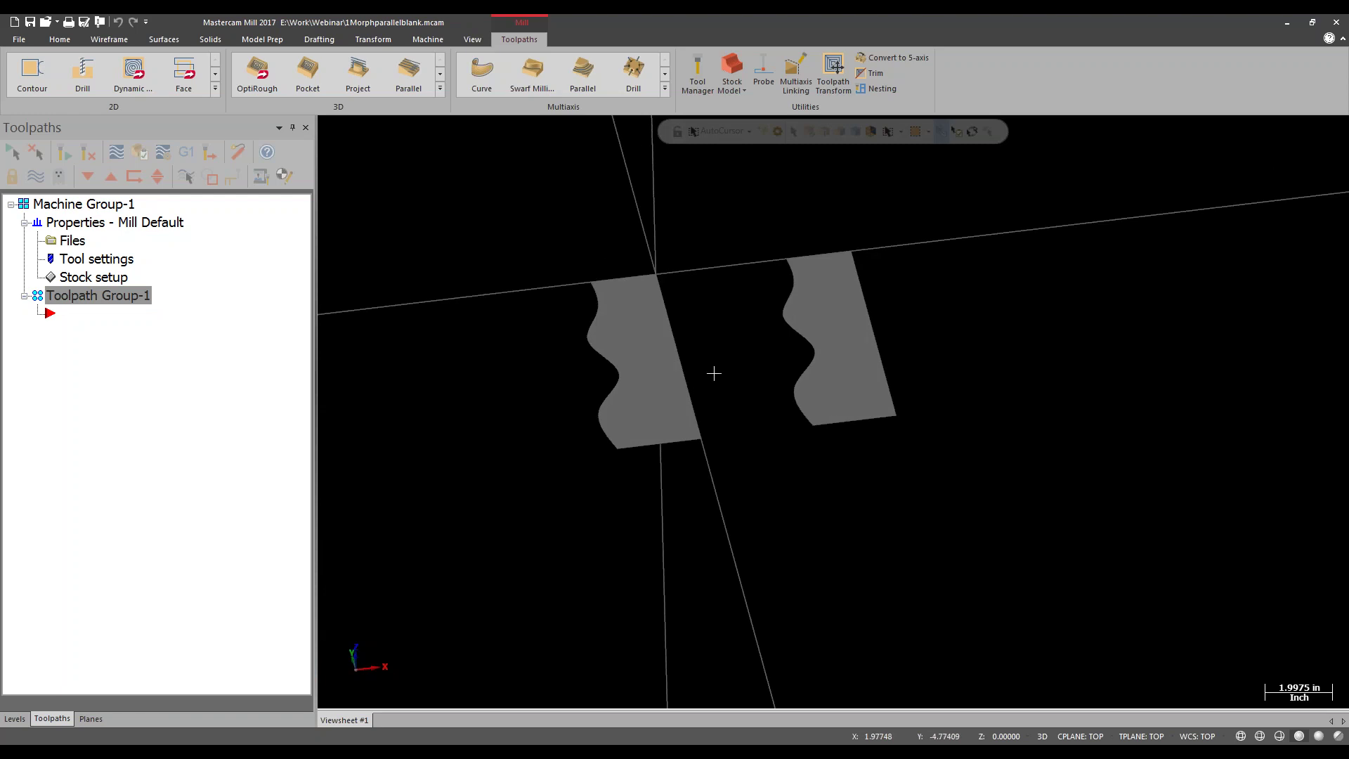
mouse_move(719, 347)
middle_mouse_down()
mouse_move(723, 288)
mouse_move(729, 328)
mouse_move(780, 250)
mouse_move(793, 139)
middle_mouse_up()
scroll(724, 291, "up", 2)
scroll(751, 250, "up", 1)
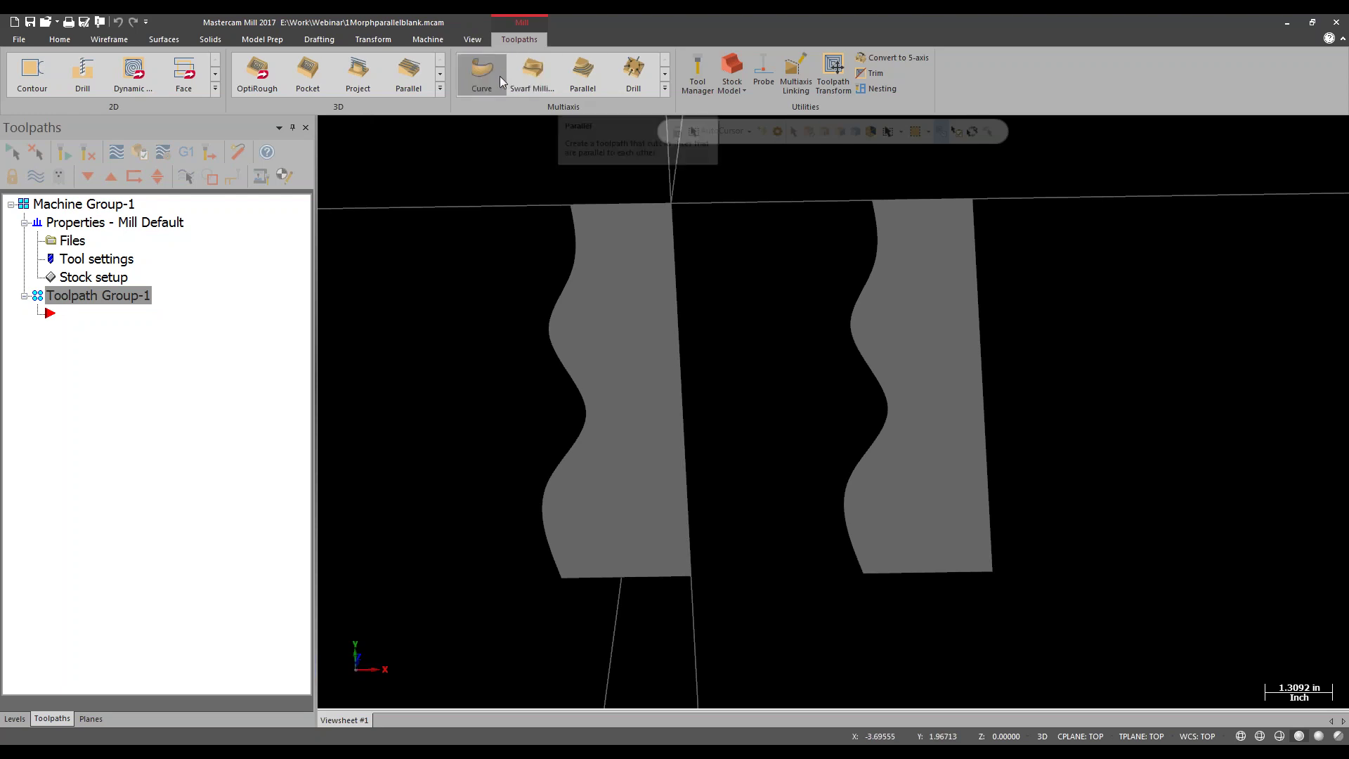
left_click(665, 88)
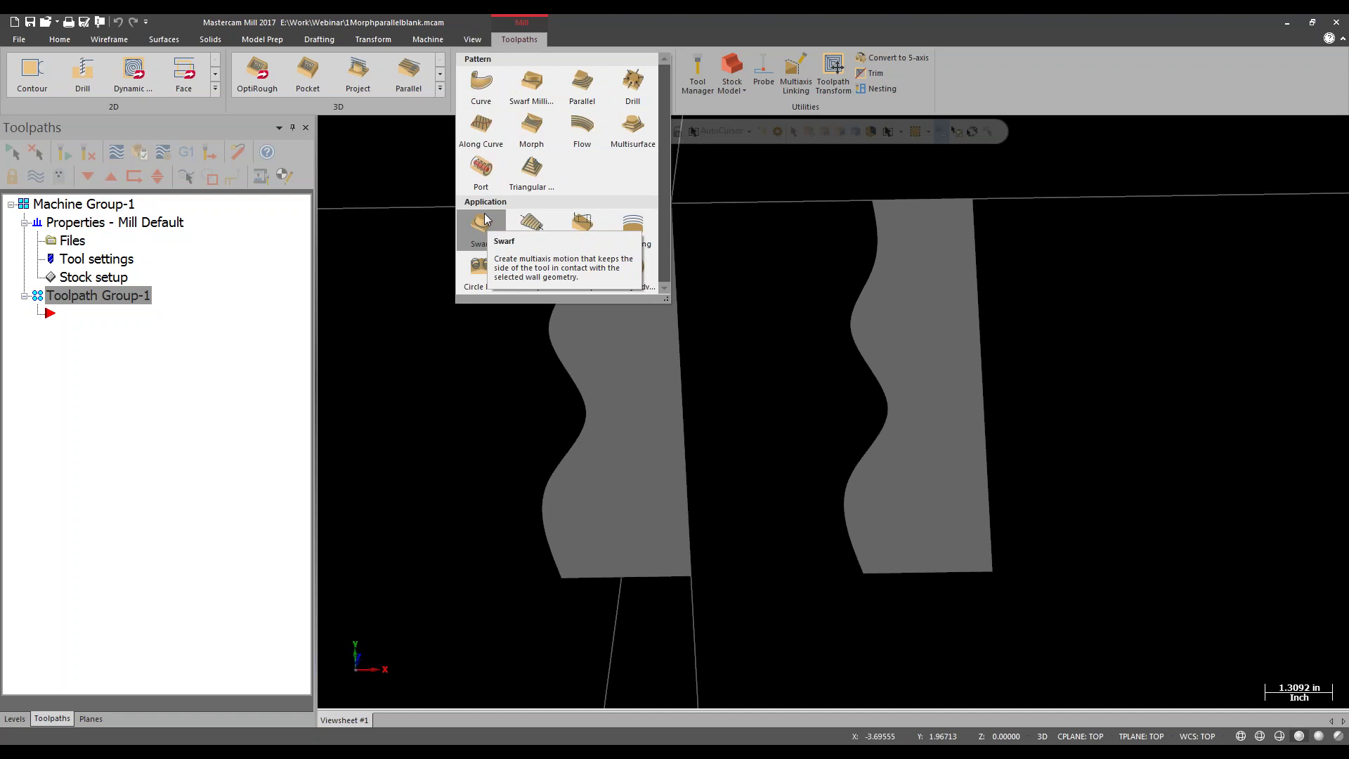
left_click(532, 130)
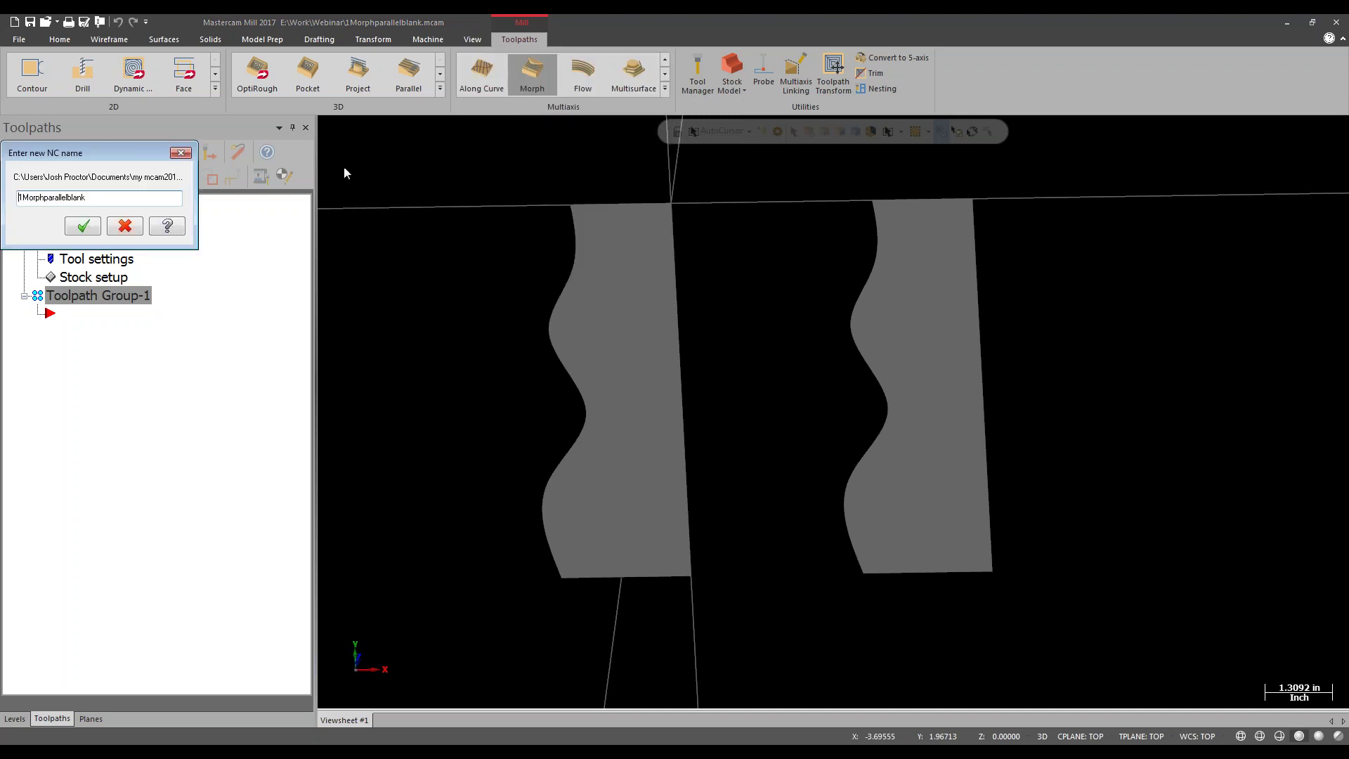
left_click(86, 226)
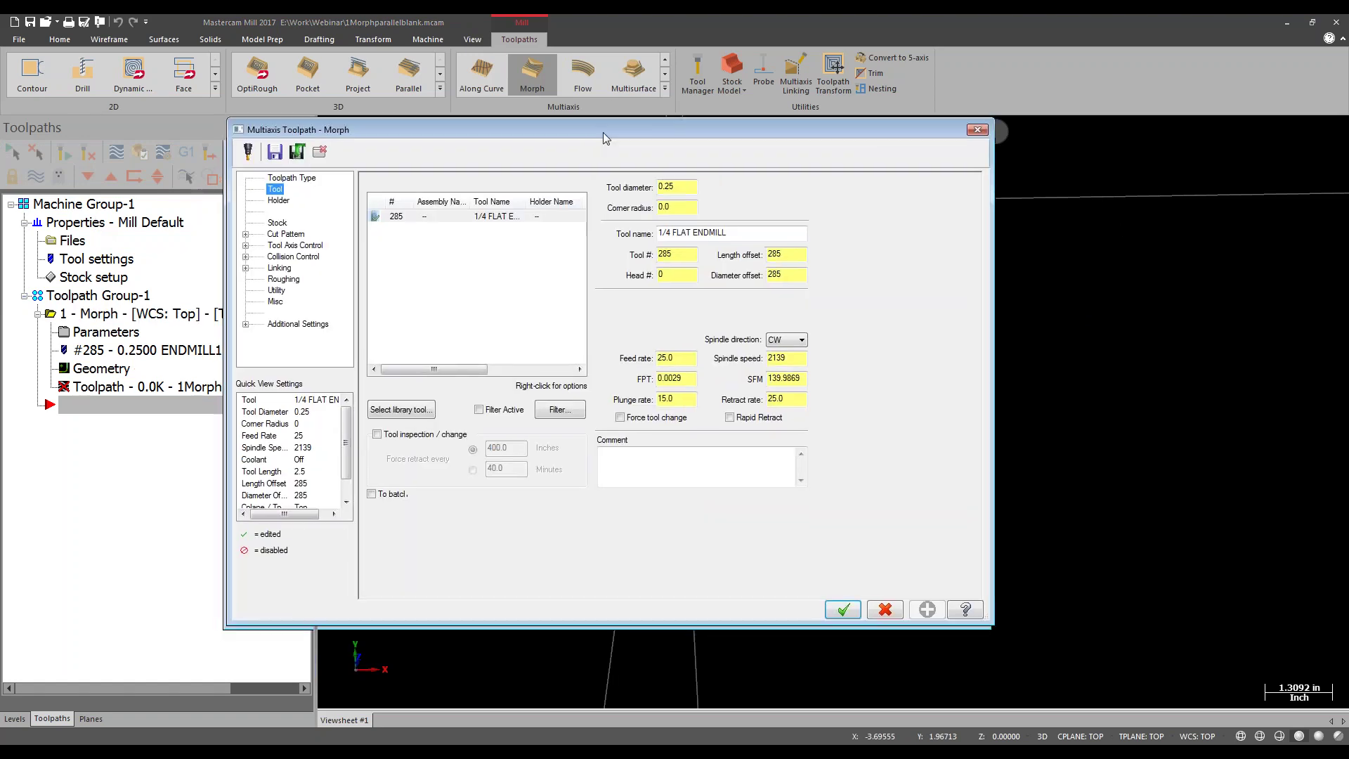
Chain the straight solid edge of the first wavy surface as the Morph cut pattern's Pattern From curve.
left_click(338, 140)
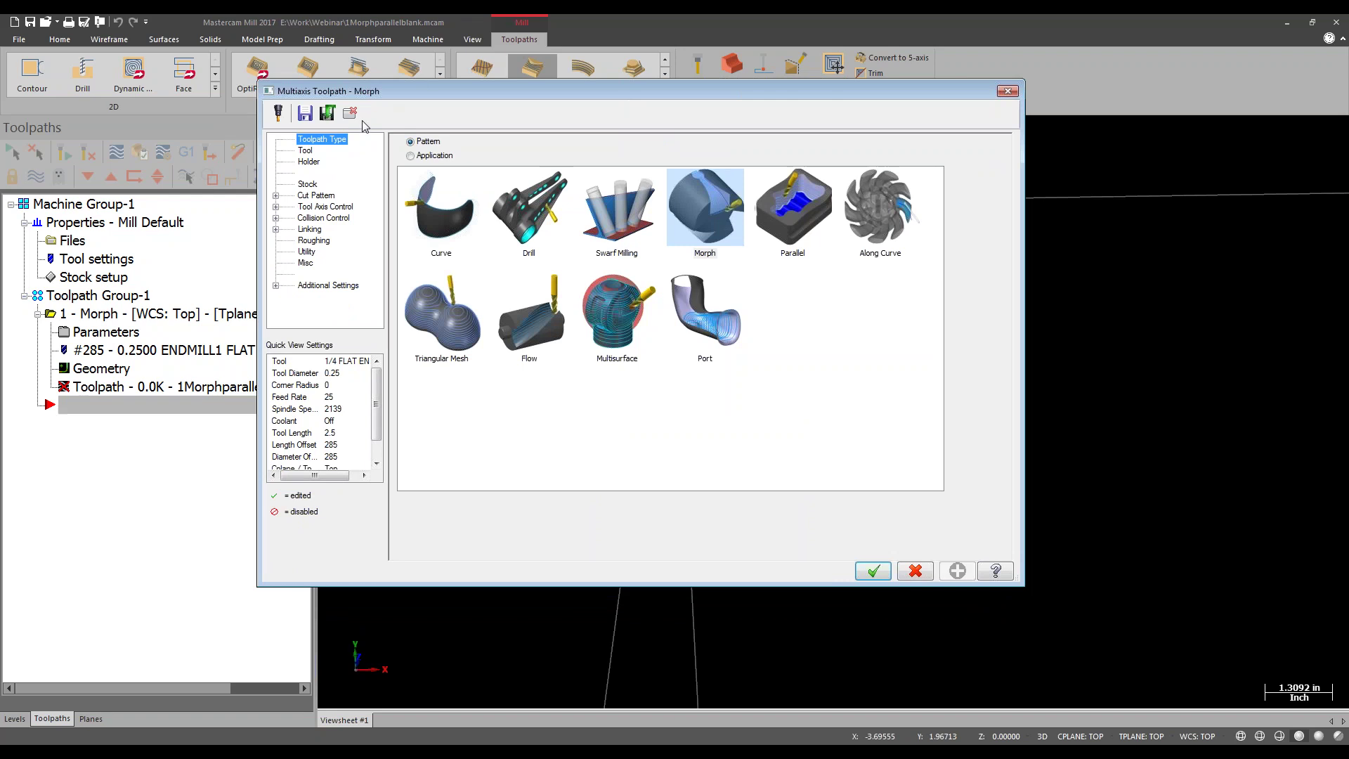
left_click(308, 152)
left_click(309, 161)
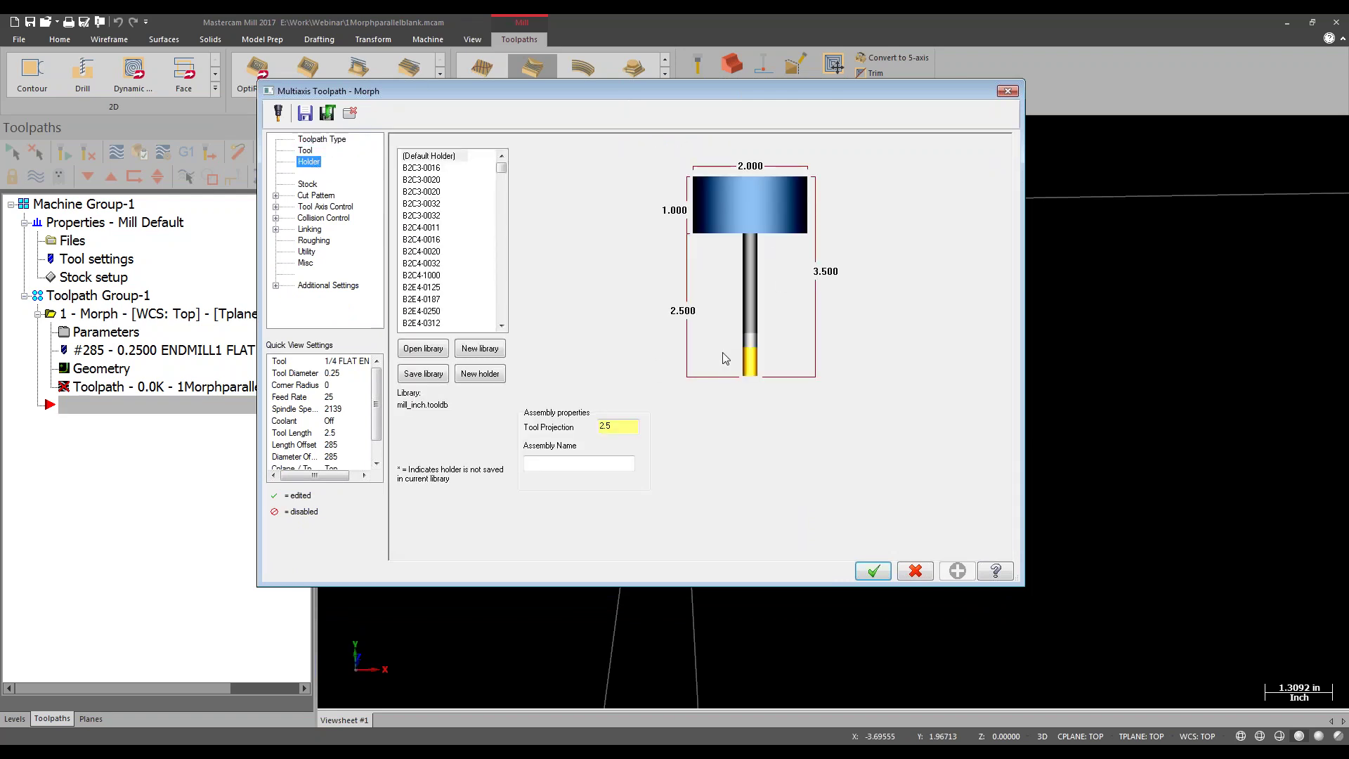
left_click(325, 198)
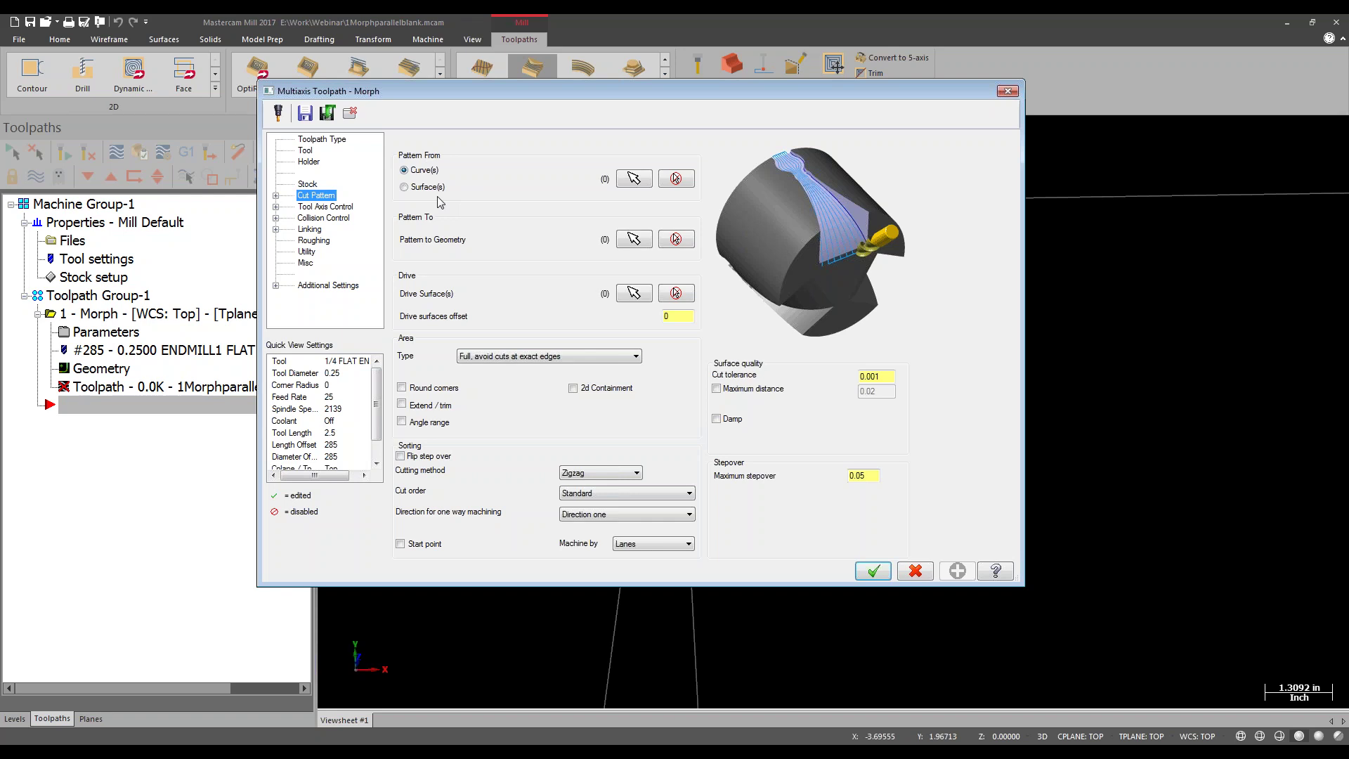
left_click(633, 179)
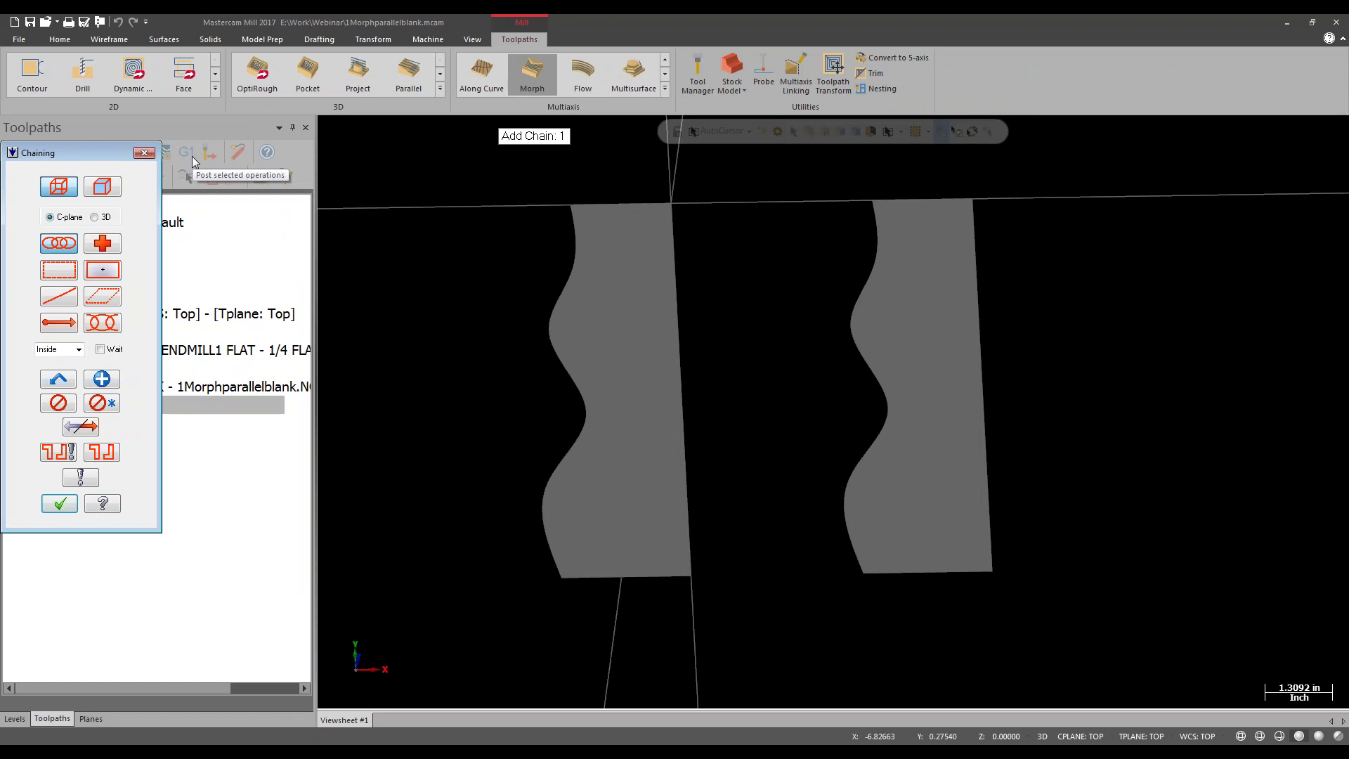
left_click(106, 193)
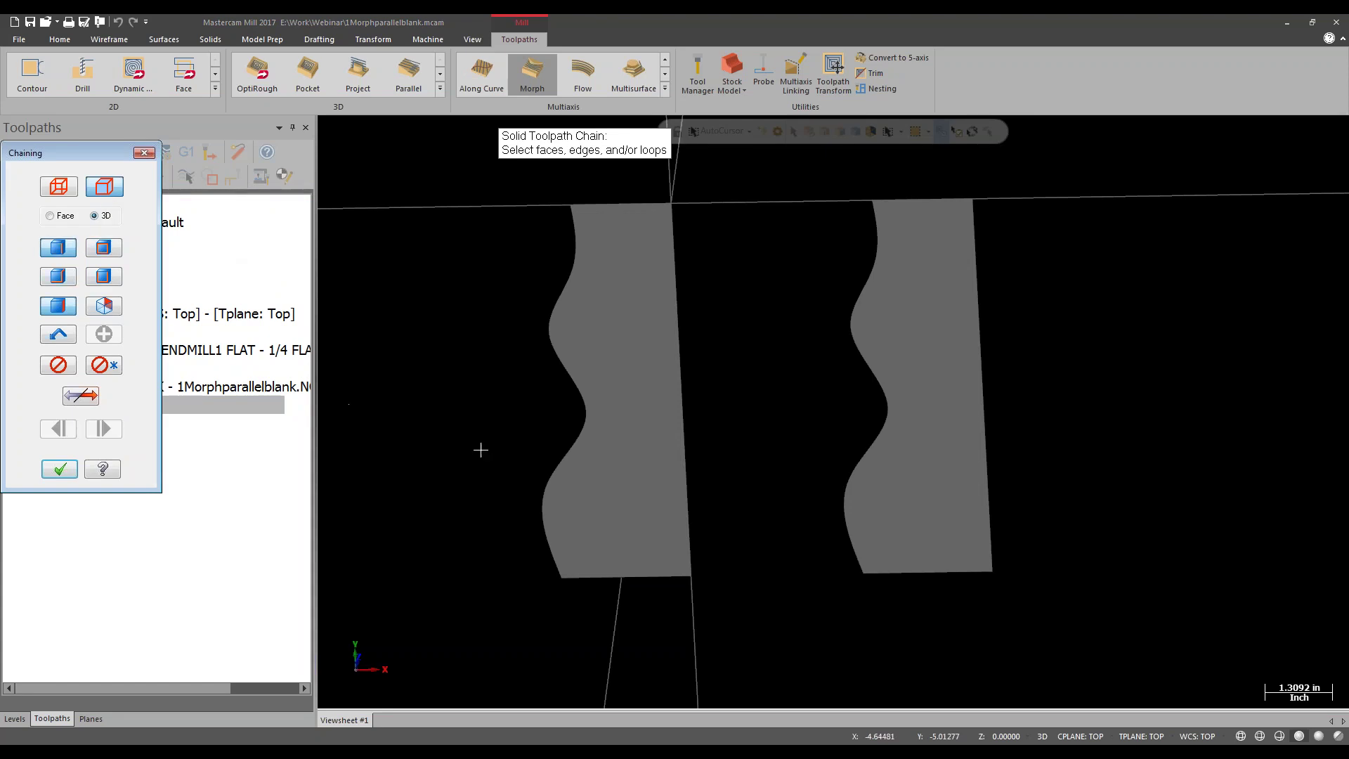
left_click(657, 558)
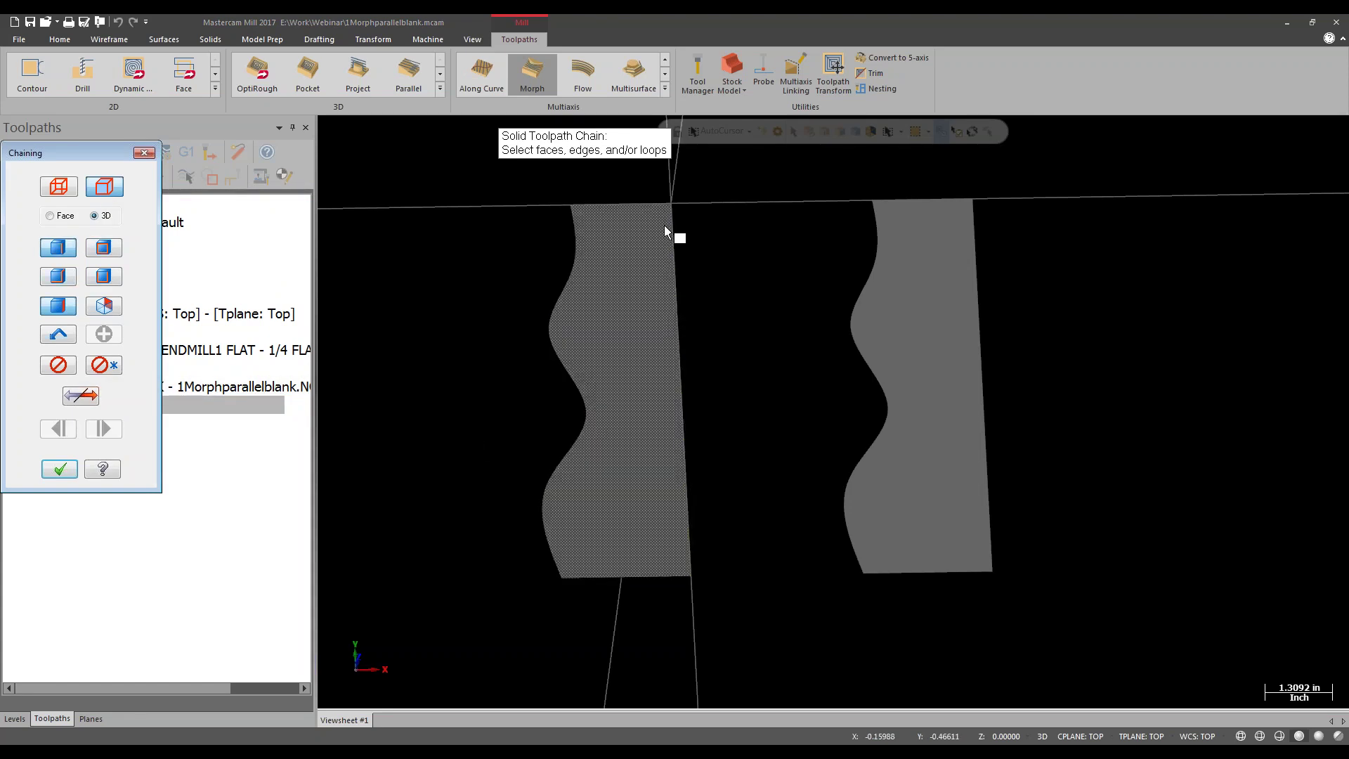
left_click(690, 566)
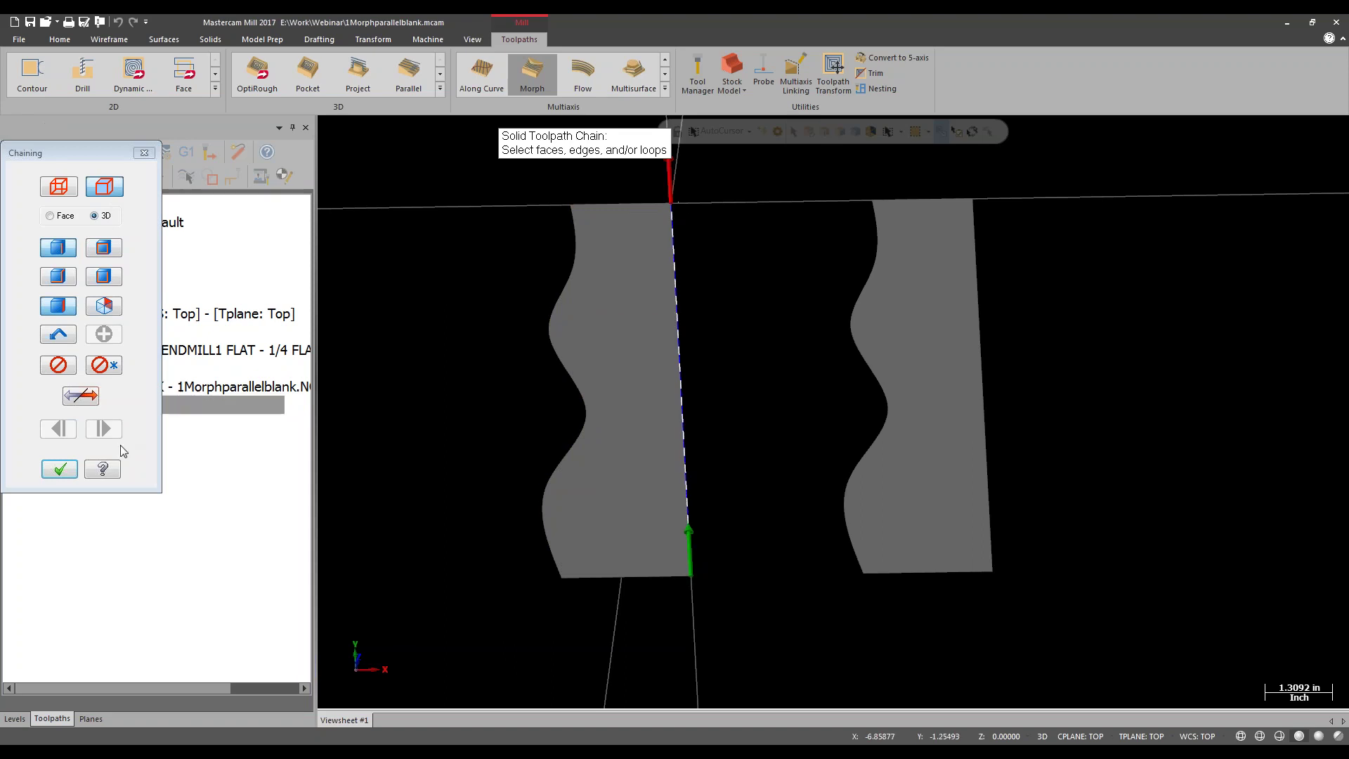
left_click(70, 472)
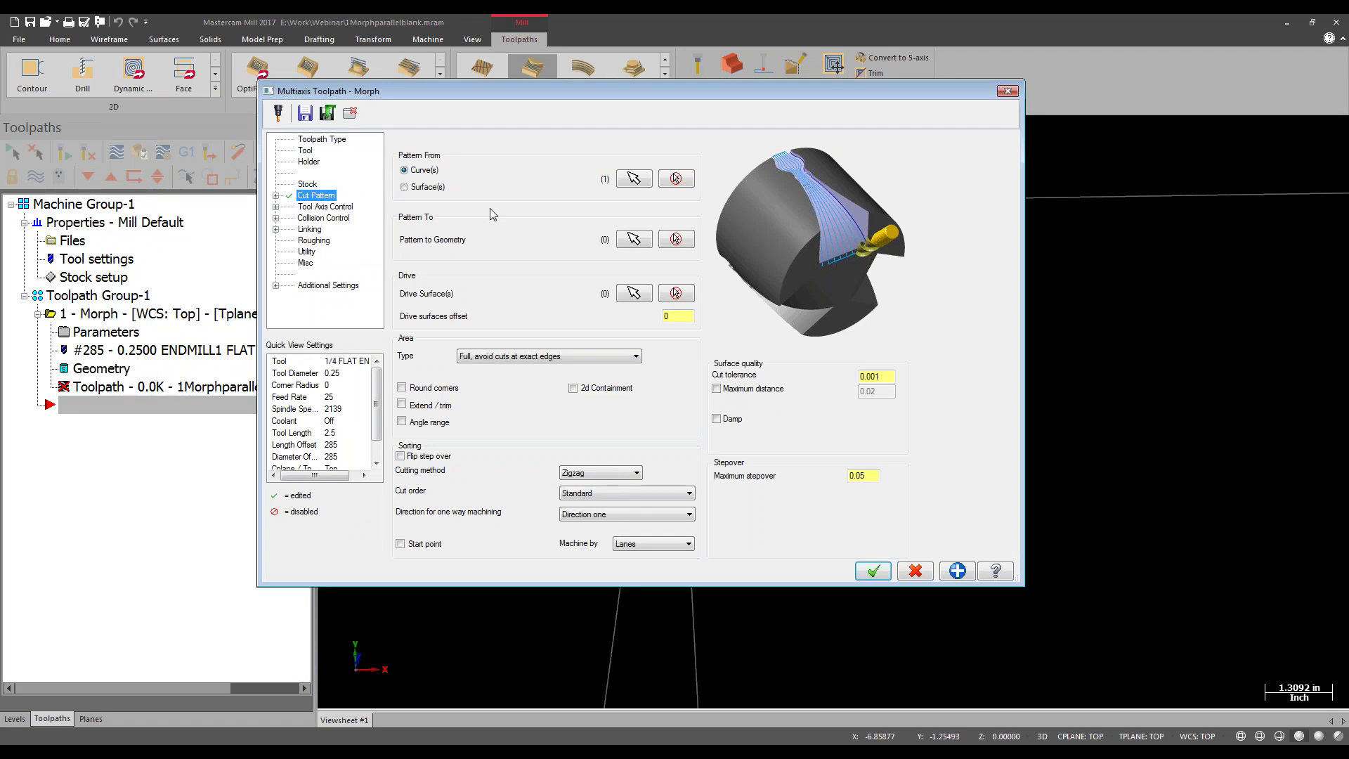
Chain the same surface's wavy solid edge as the Pattern To geometry.
left_click(633, 239)
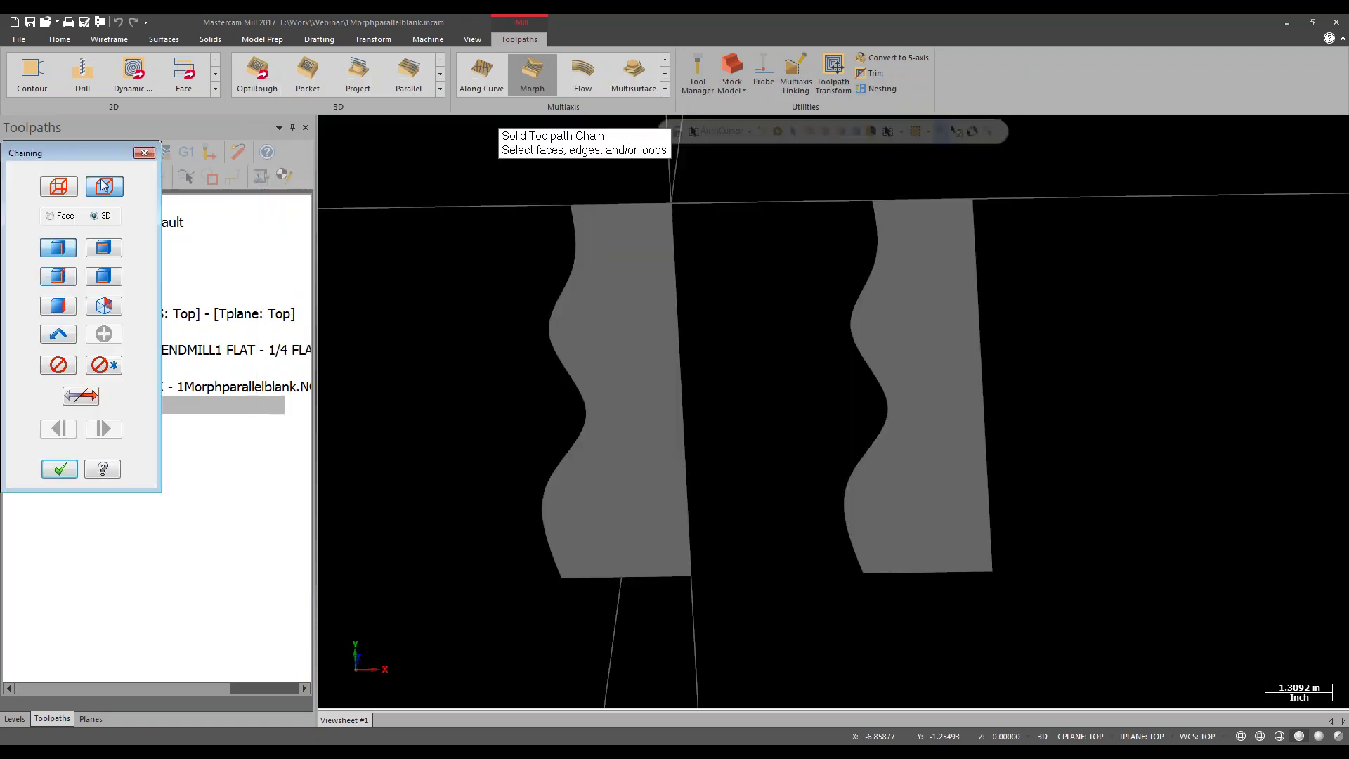
left_click(542, 573)
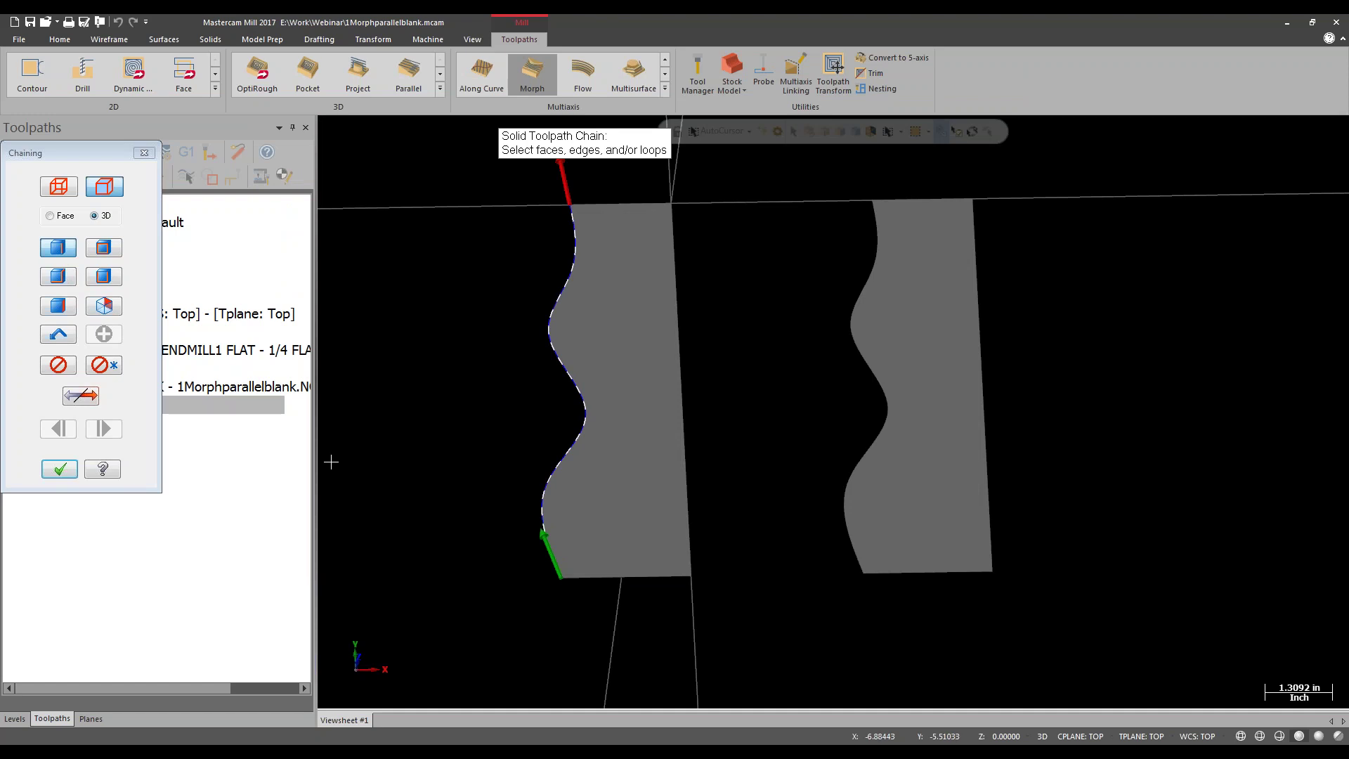
left_click(59, 469)
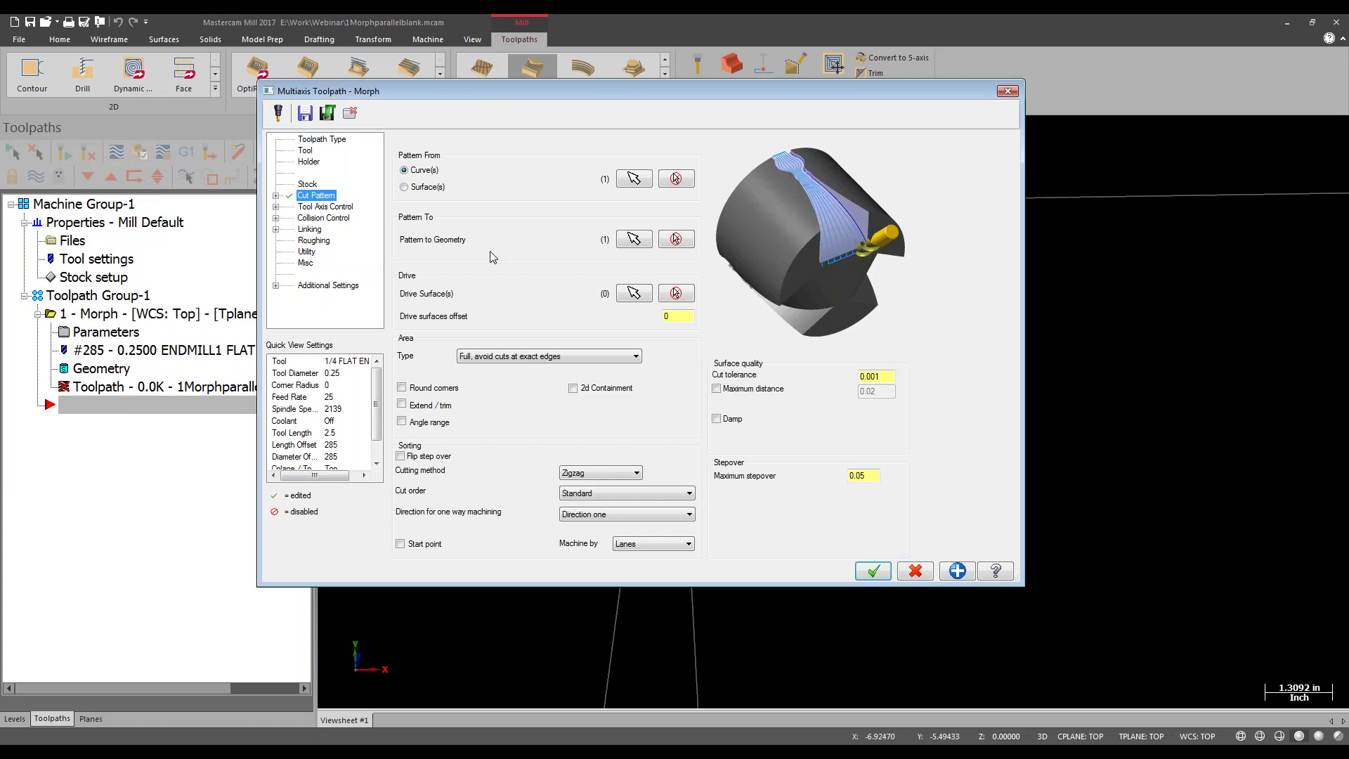
Select the solid face between the straight and wavy edges as the Morph toolpath's drive surface.
left_click(634, 294)
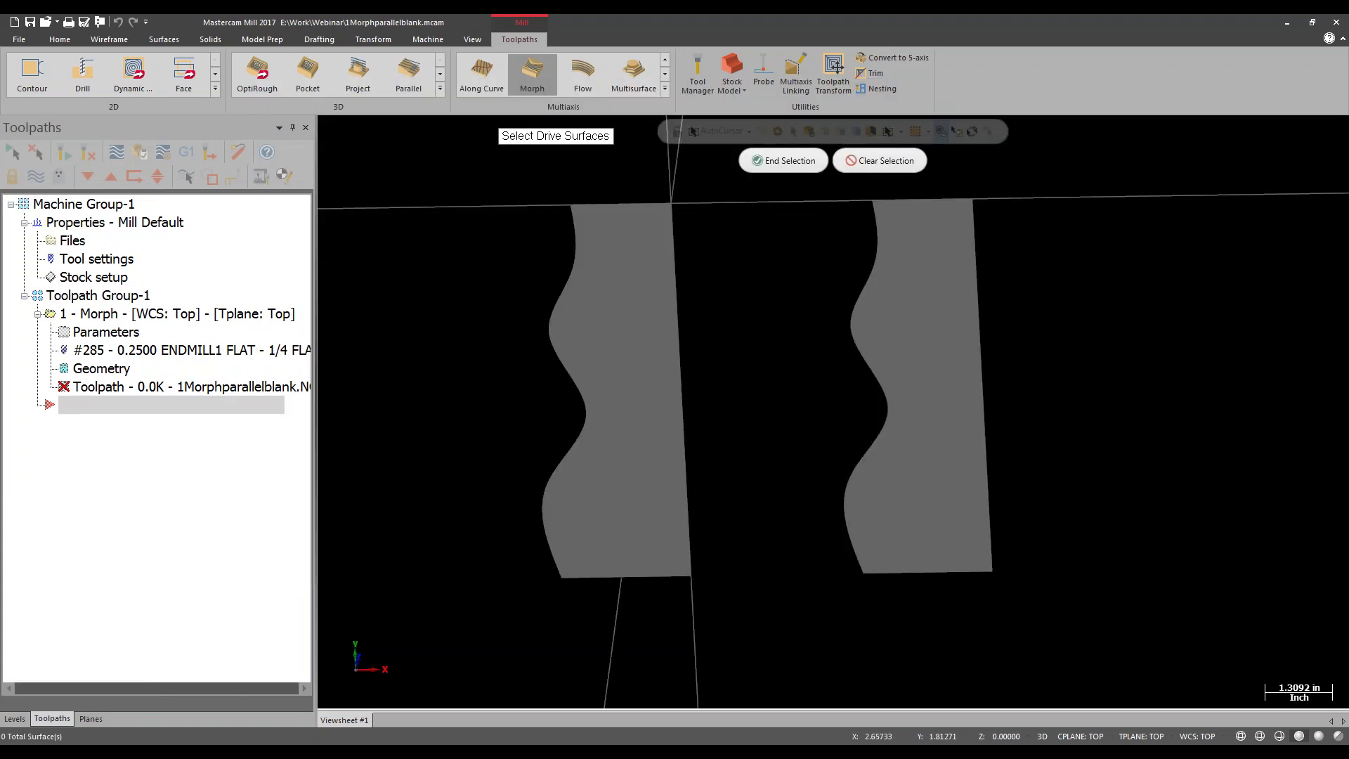
left_click(827, 137)
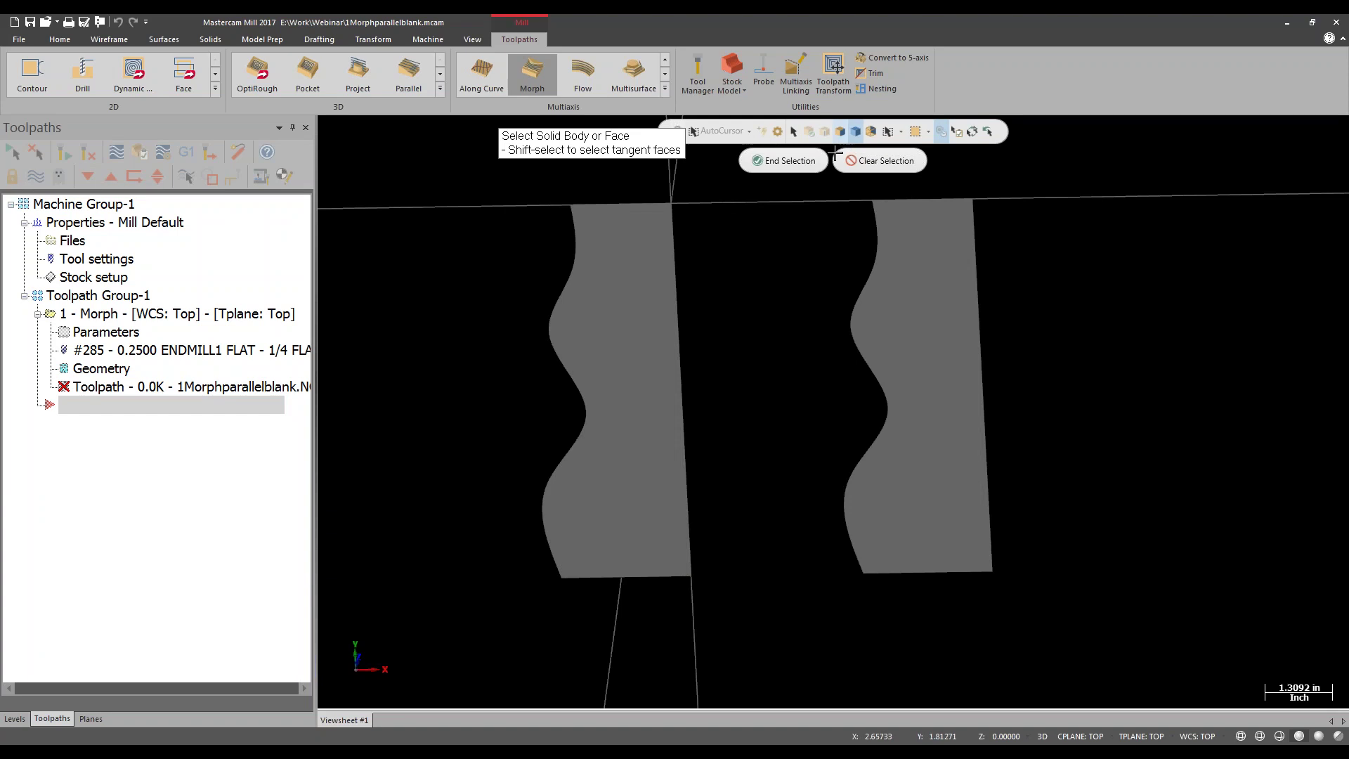
left_click(632, 331)
middle_click_drag(699, 412, 705, 340)
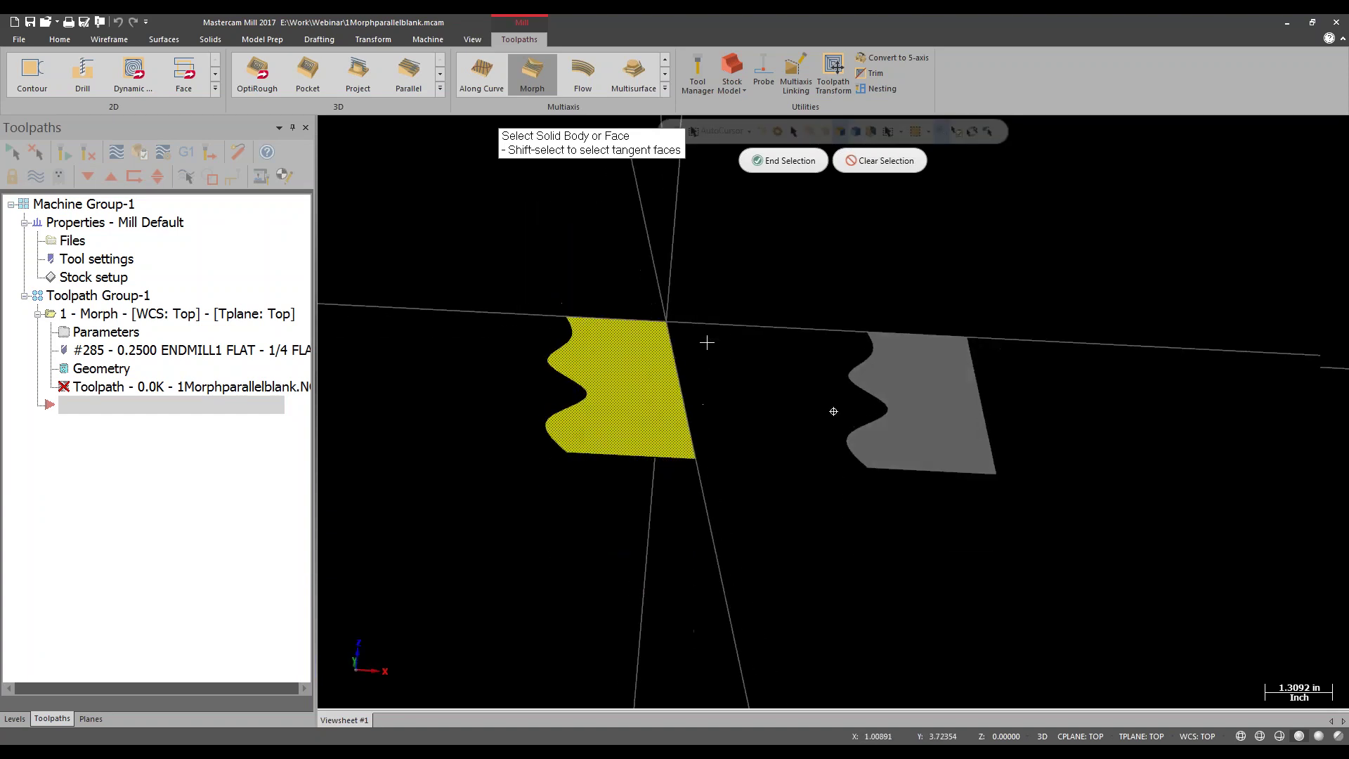
left_click(791, 167)
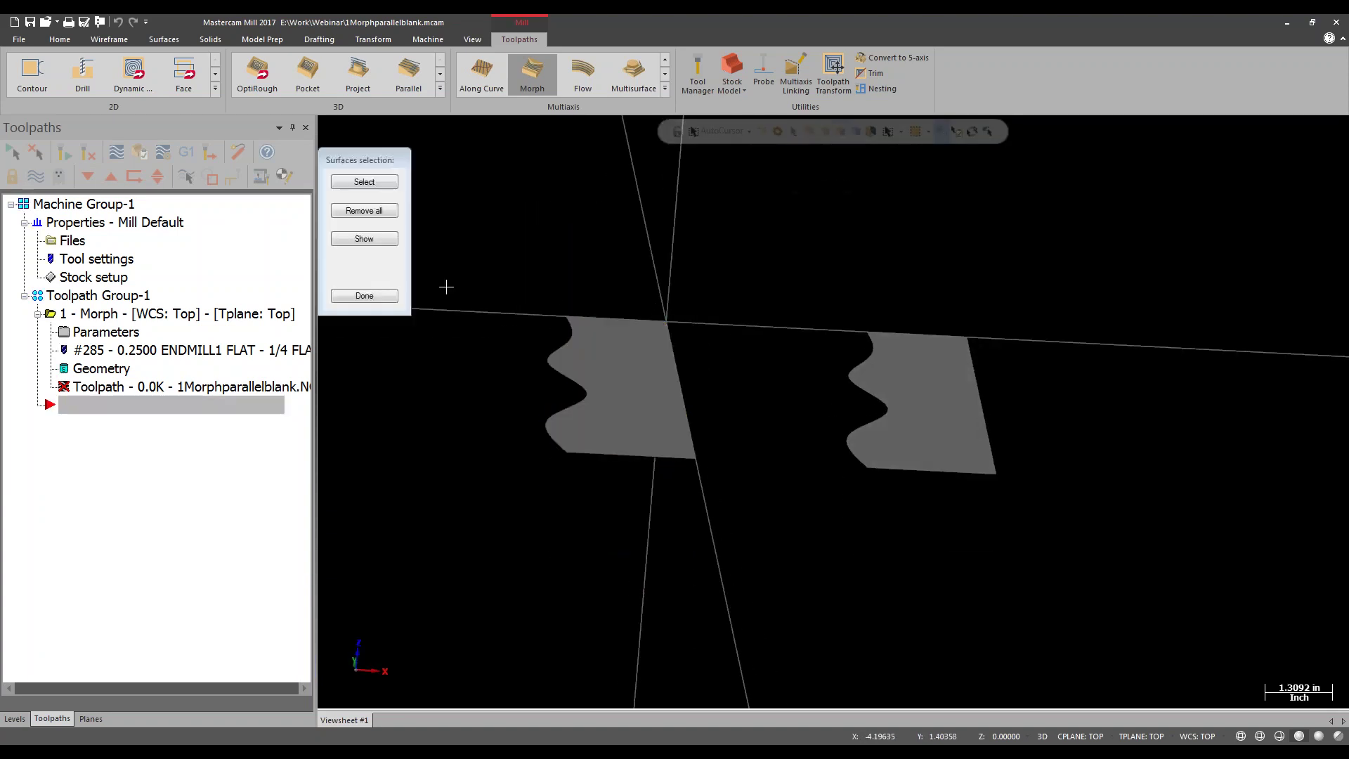
left_click(364, 295)
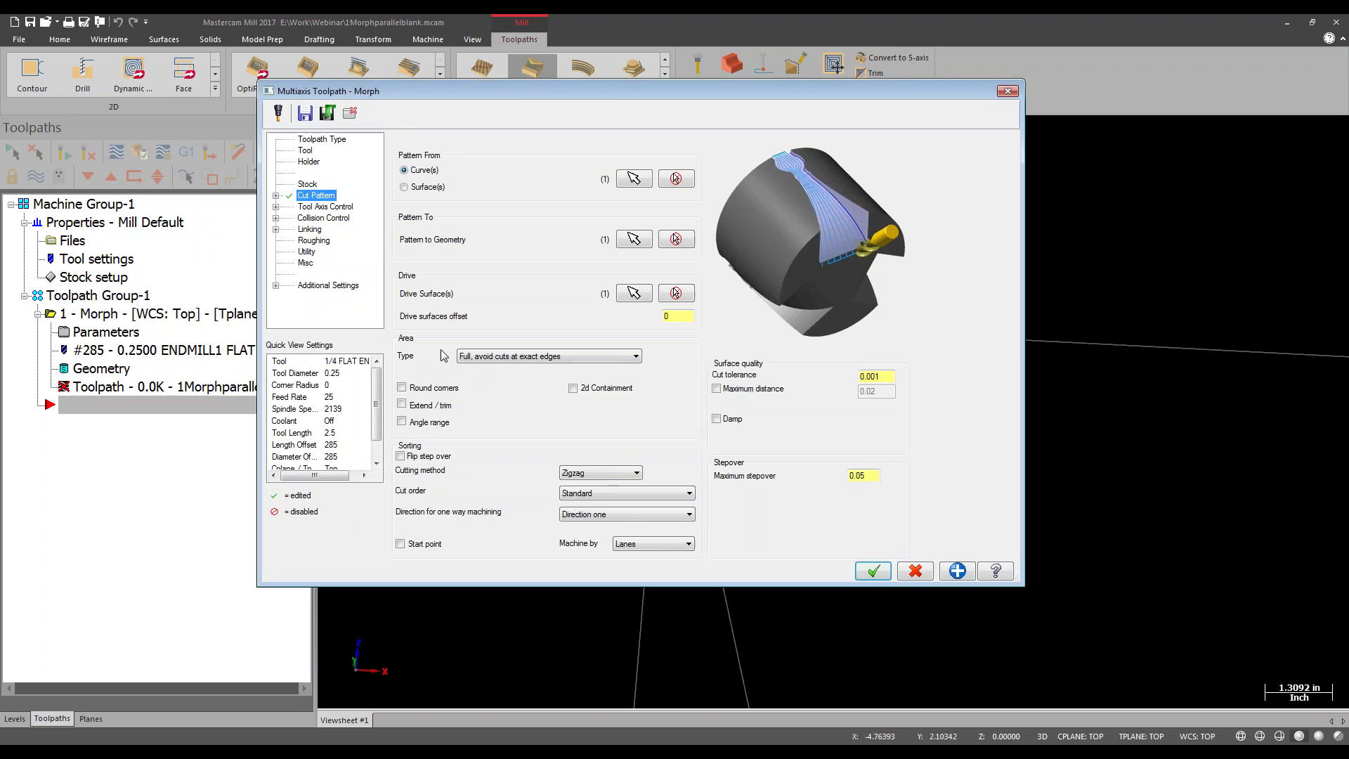
Try the area type "Full, start and end at exact surface edges", and return to "Full, avoid cuts at exact edges".
left_click(558, 358)
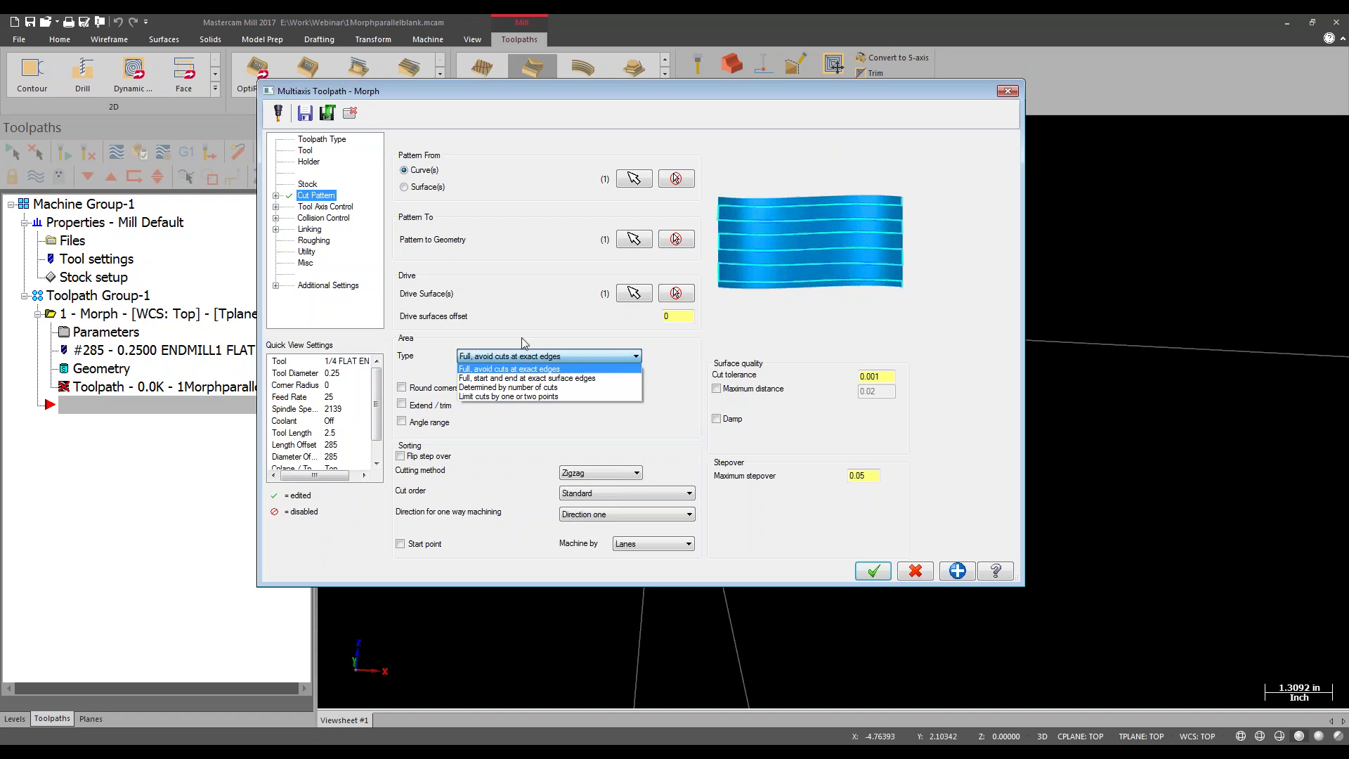
left_click(520, 369)
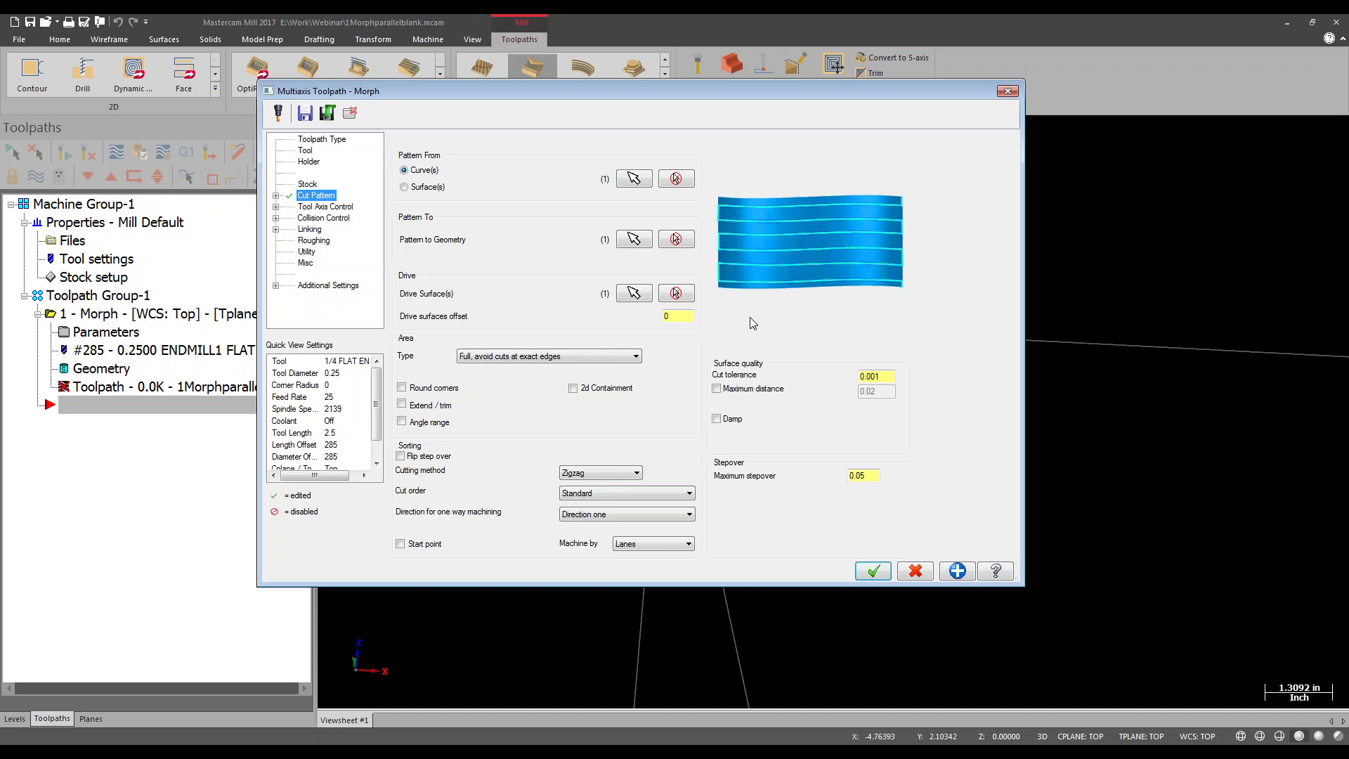
left_click(582, 364)
left_click(573, 374)
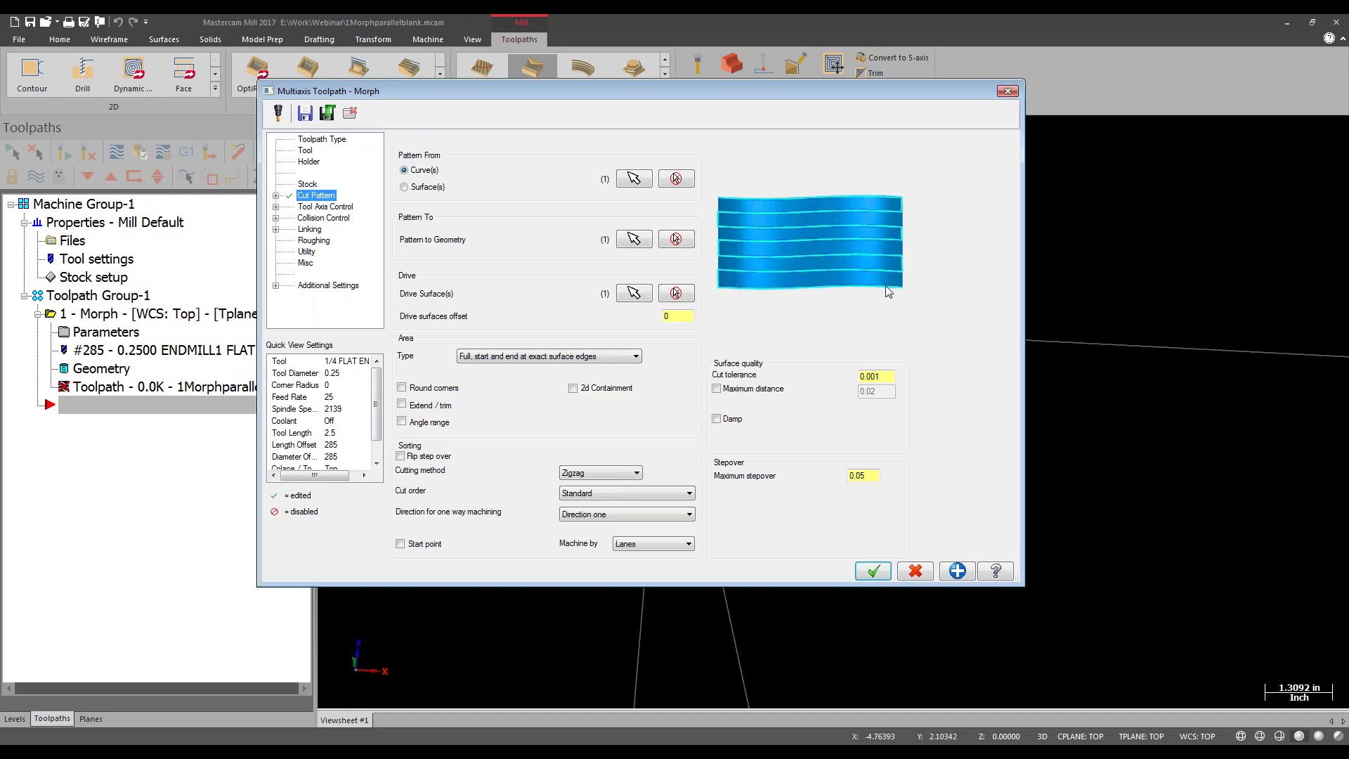
left_click(597, 357)
left_click(555, 367)
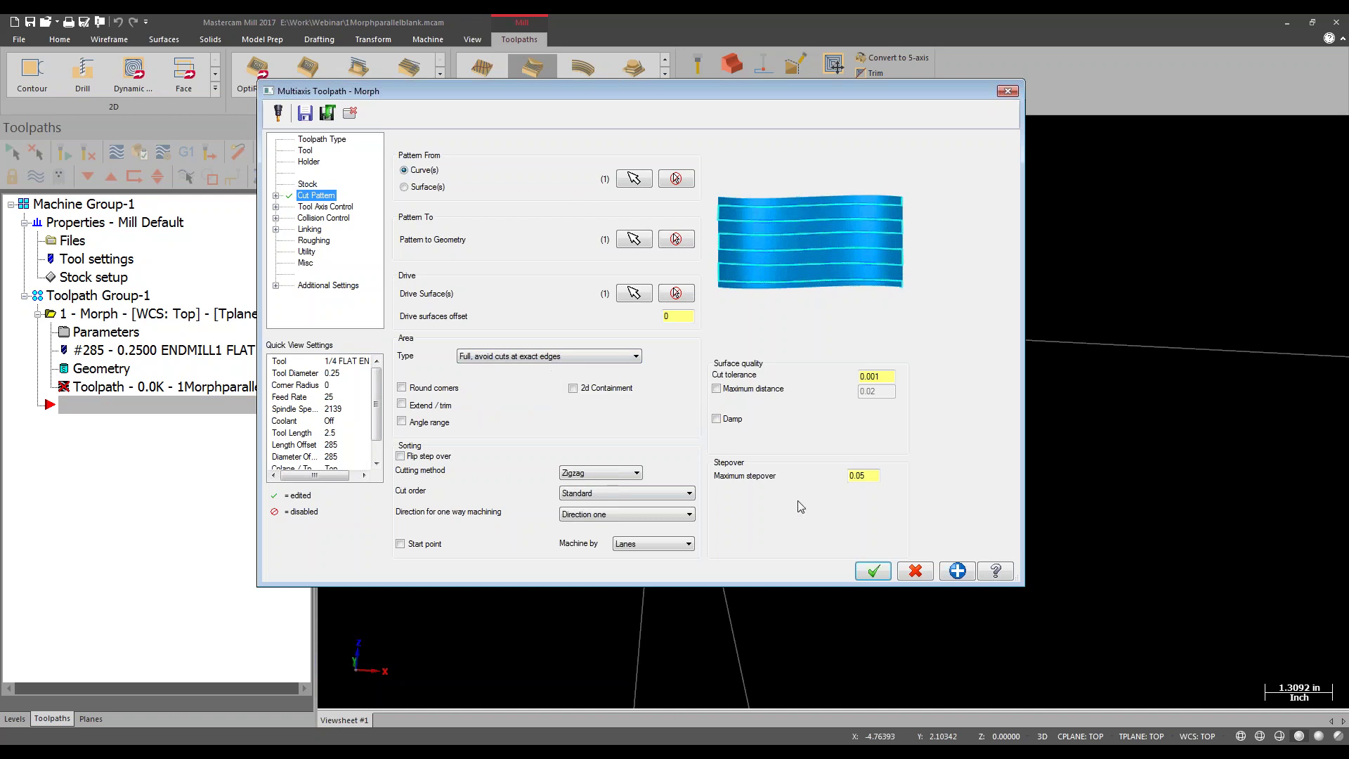
Set the Morph toolpath's maximum stepover to .125 and its output format to 3 Axis, and accept the parameters.
double_click(863, 476)
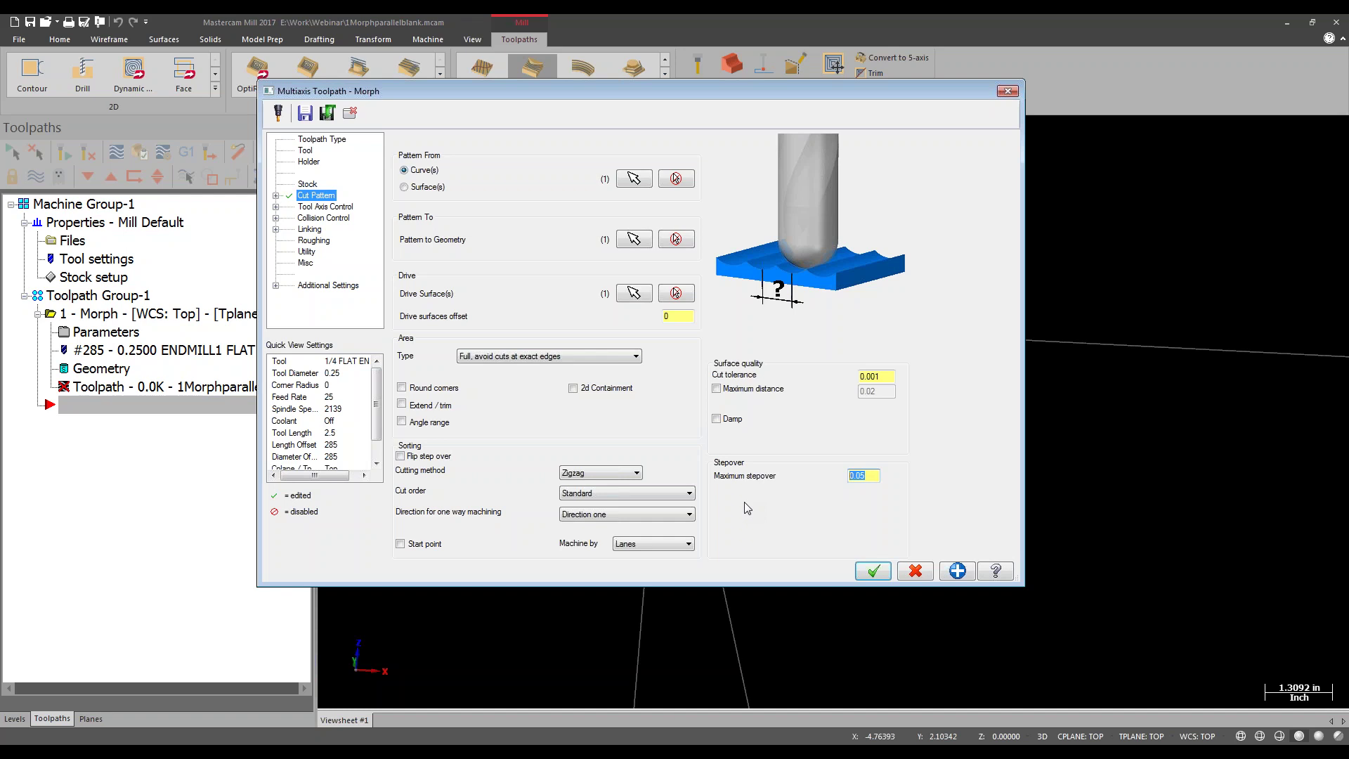
type(".125")
left_click(328, 207)
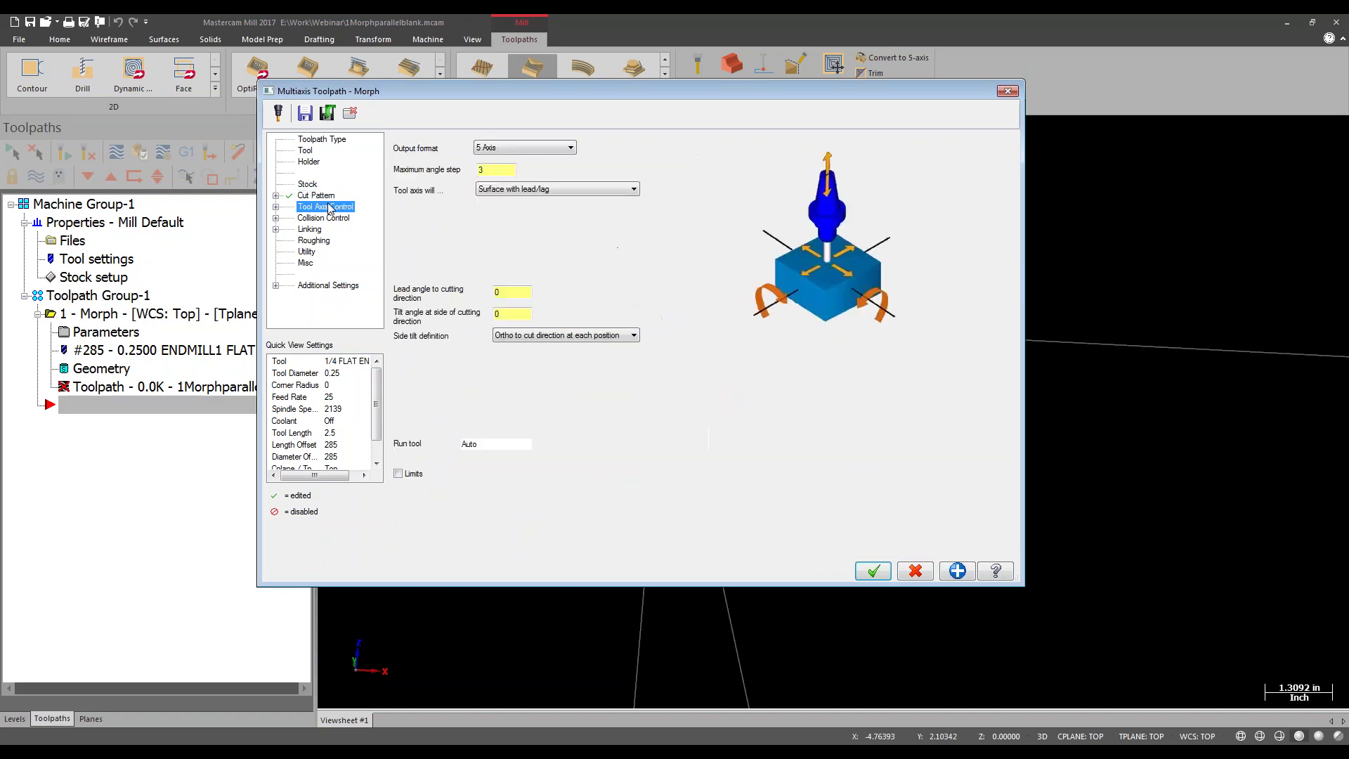
left_click(500, 148)
left_click(485, 173)
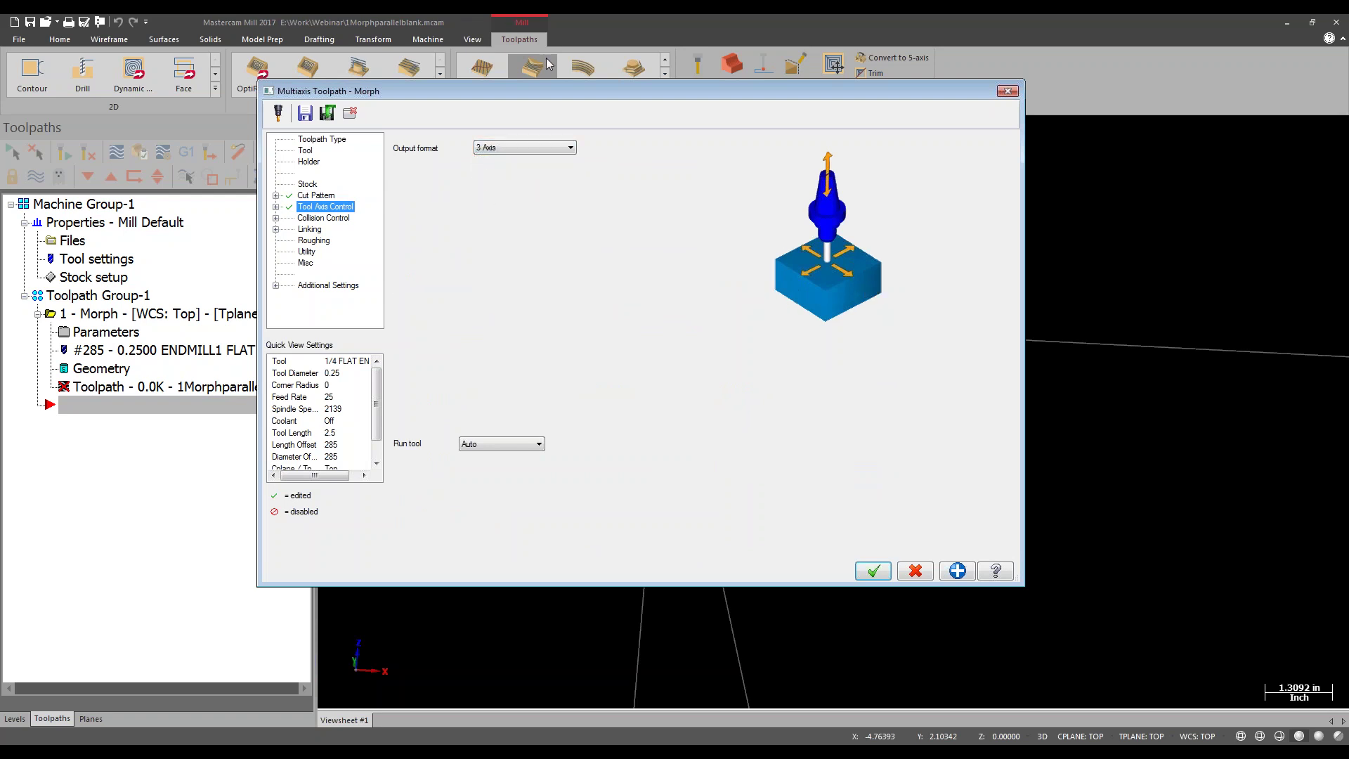
left_click(874, 571)
key("alt+1")
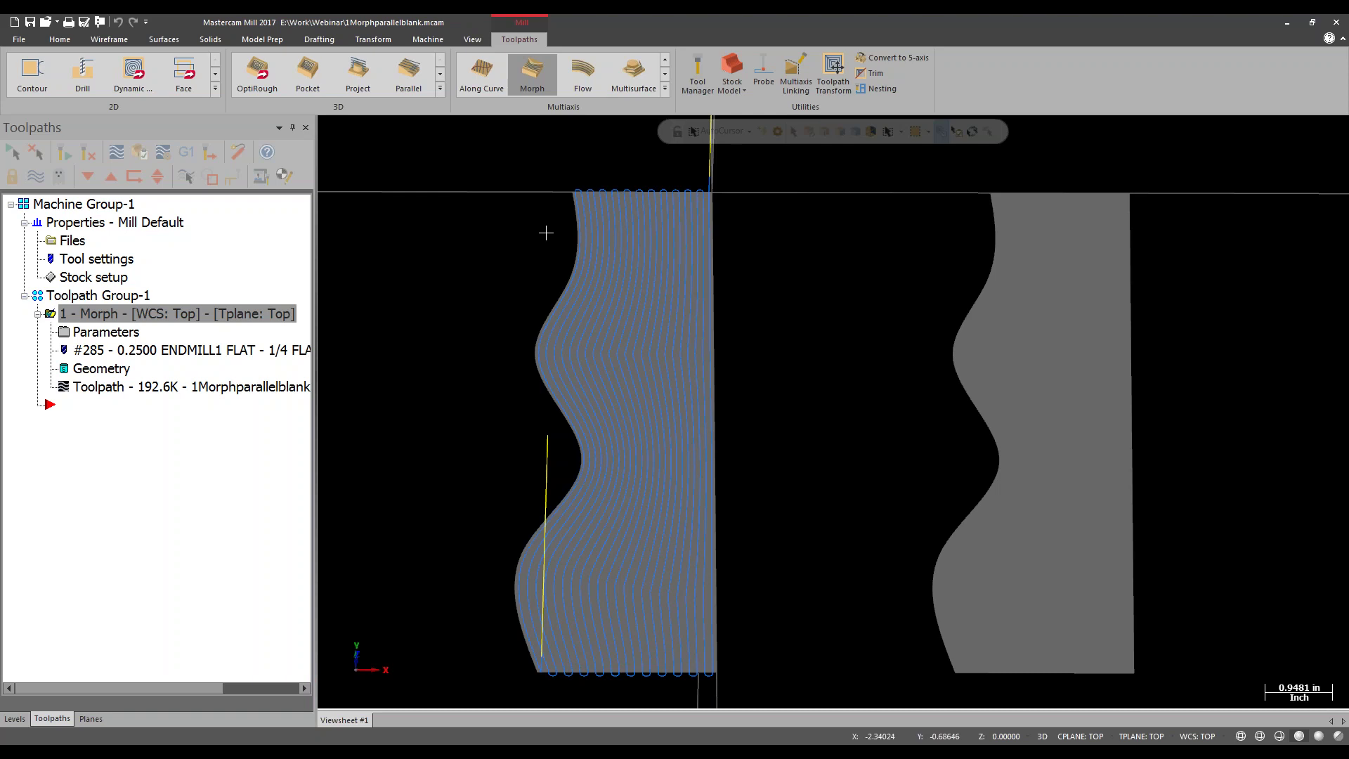
Start a multiaxis Parallel toolpath with the 1/4 flat endmill and open its cut pattern settings.
scroll(920, 295, "down", 3)
scroll(1100, 344, "up", 1)
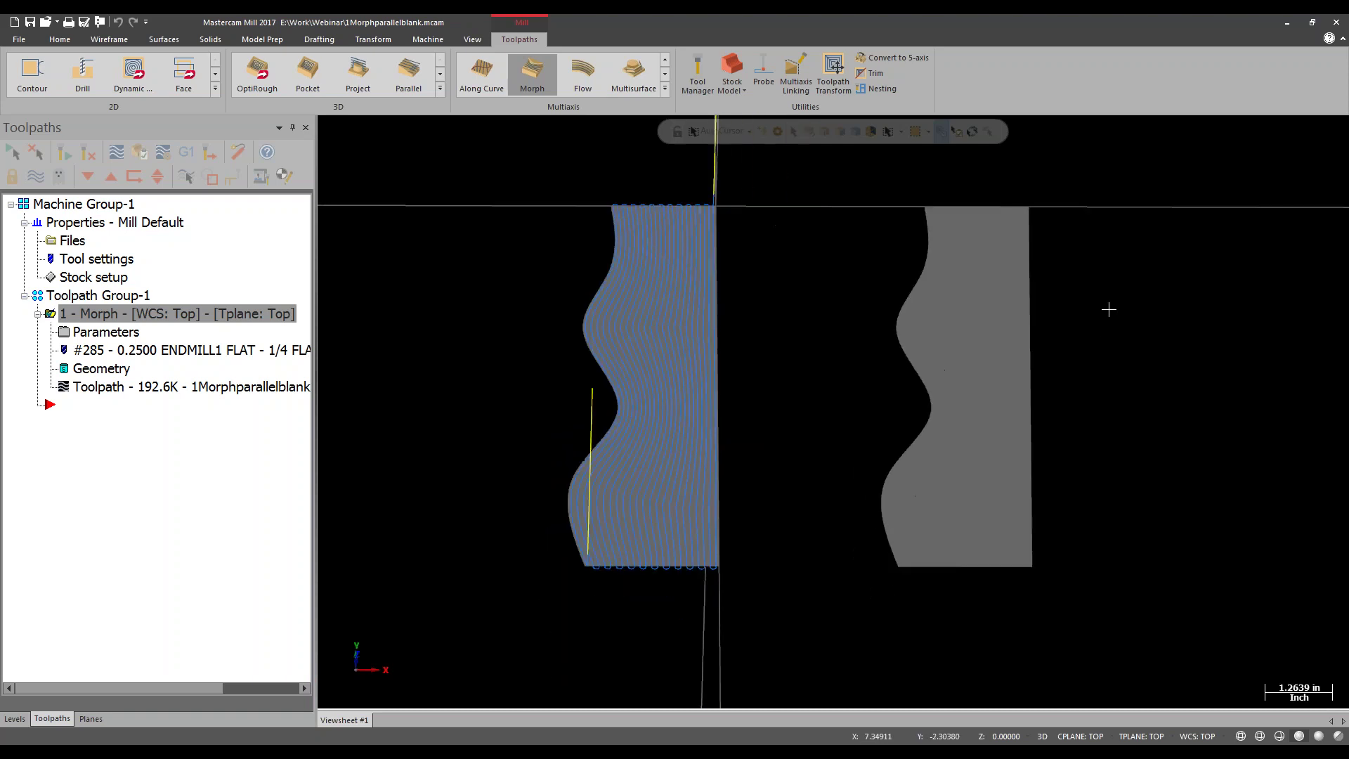
scroll(1109, 309, "up", 3)
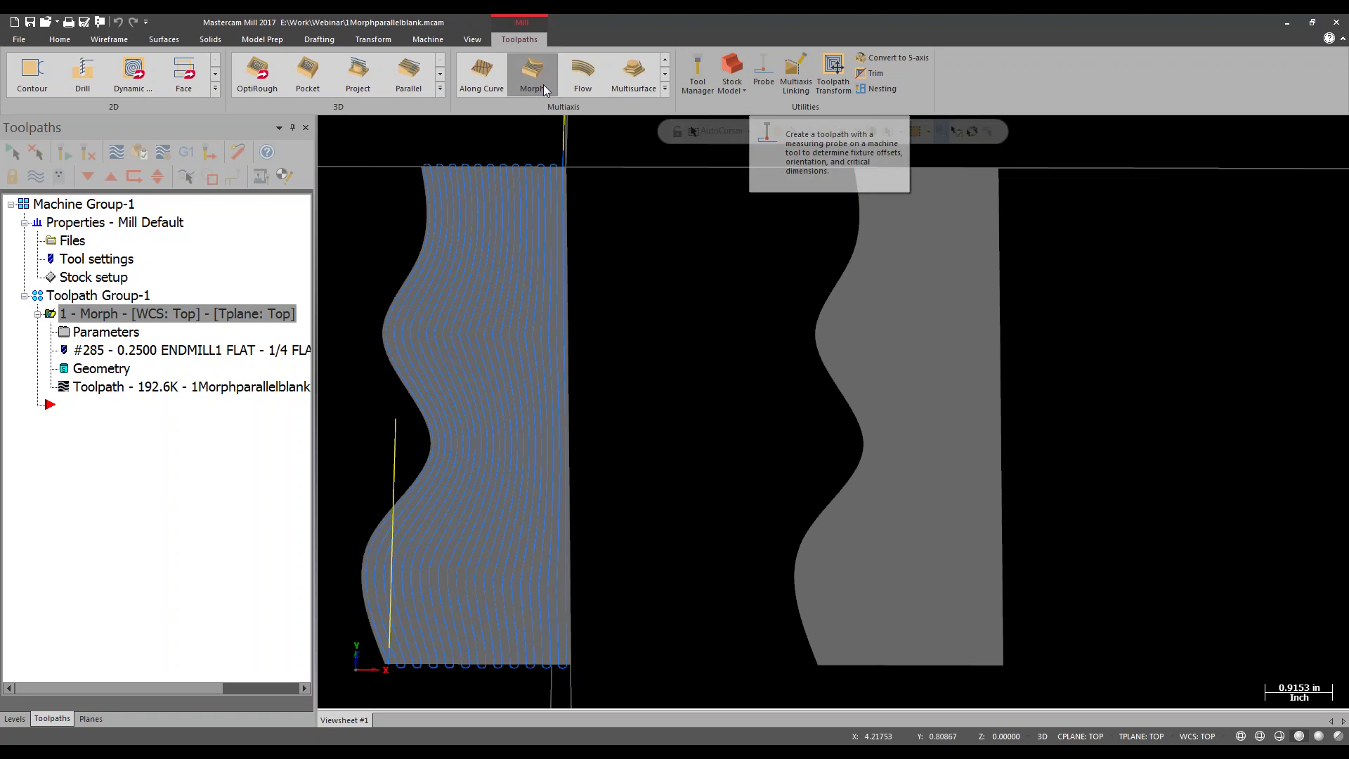
left_click(664, 88)
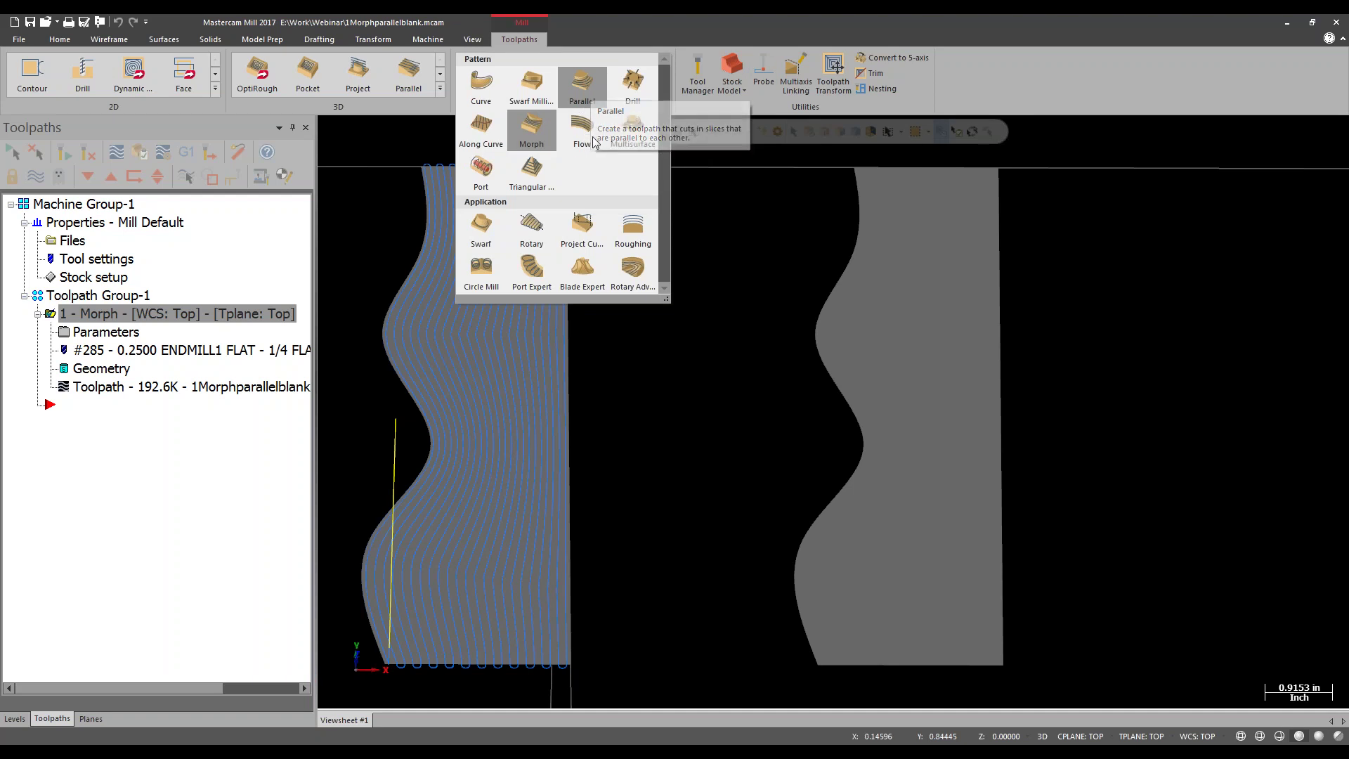
left_click(591, 77)
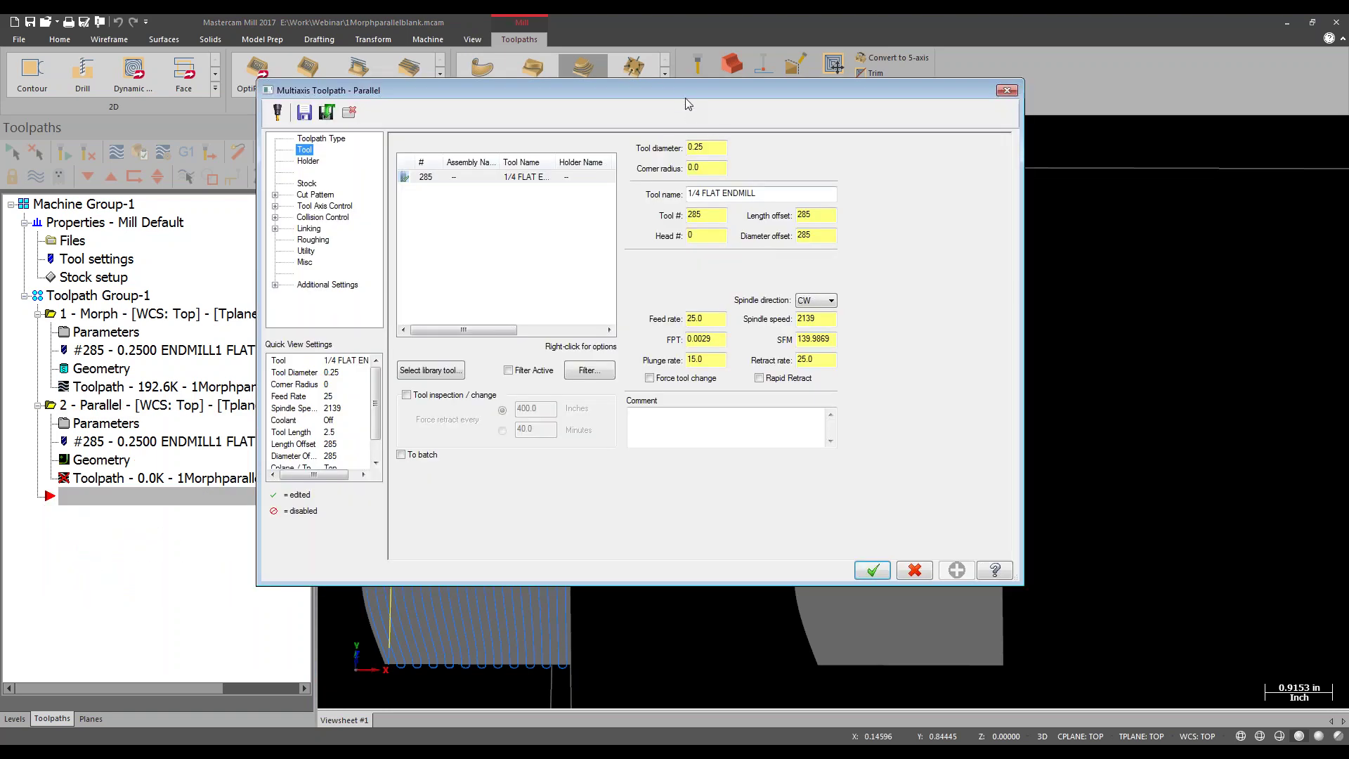
left_click_drag(685, 99, 607, 88)
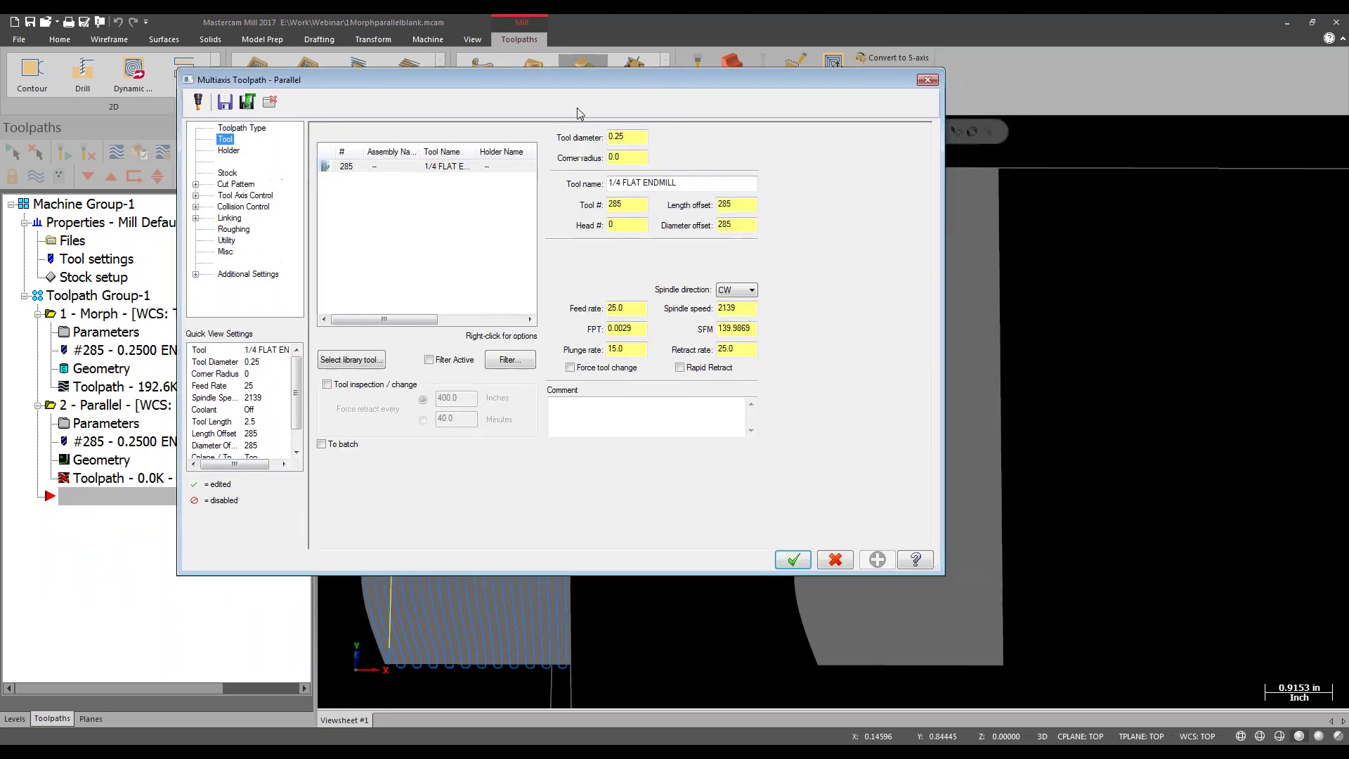
left_click(237, 185)
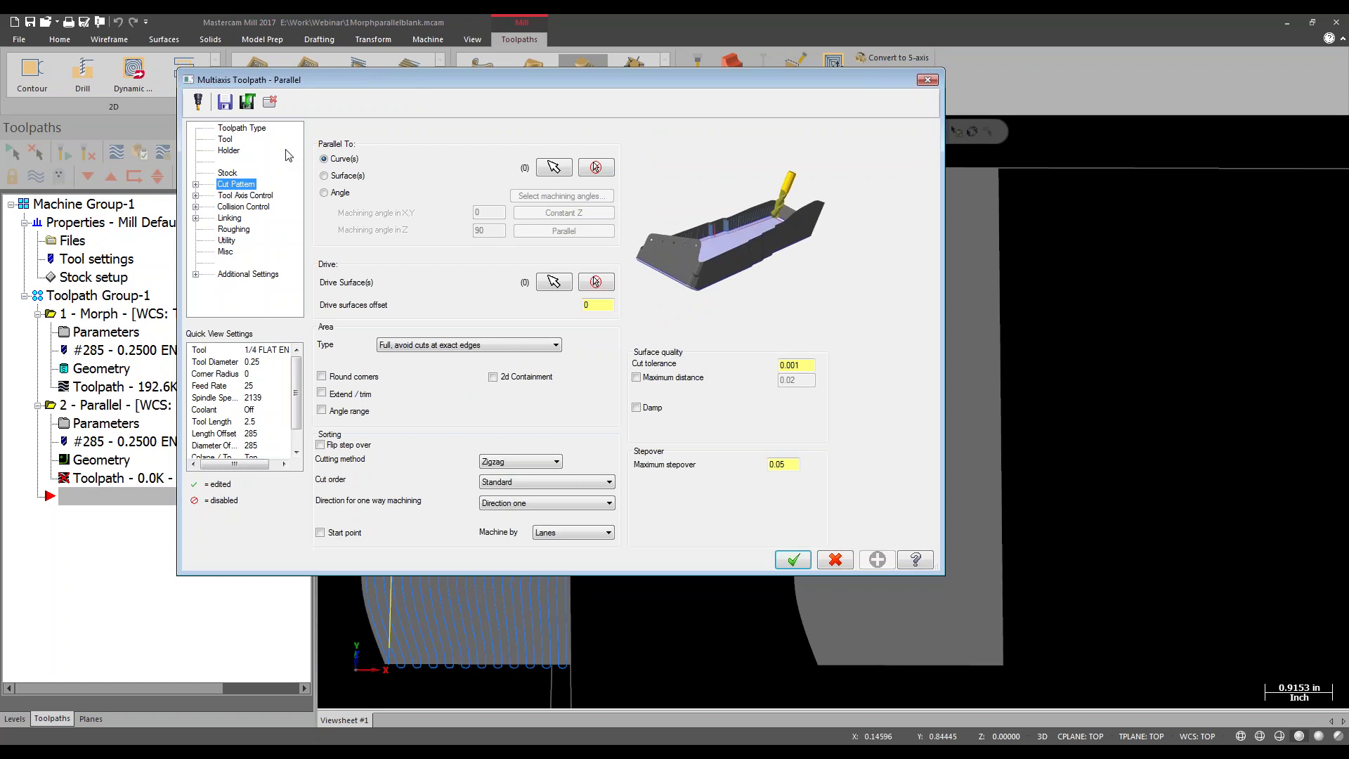
Try making the cuts parallel to an angle with the Constant Z option, and return to Curve(s).
left_click(354, 199)
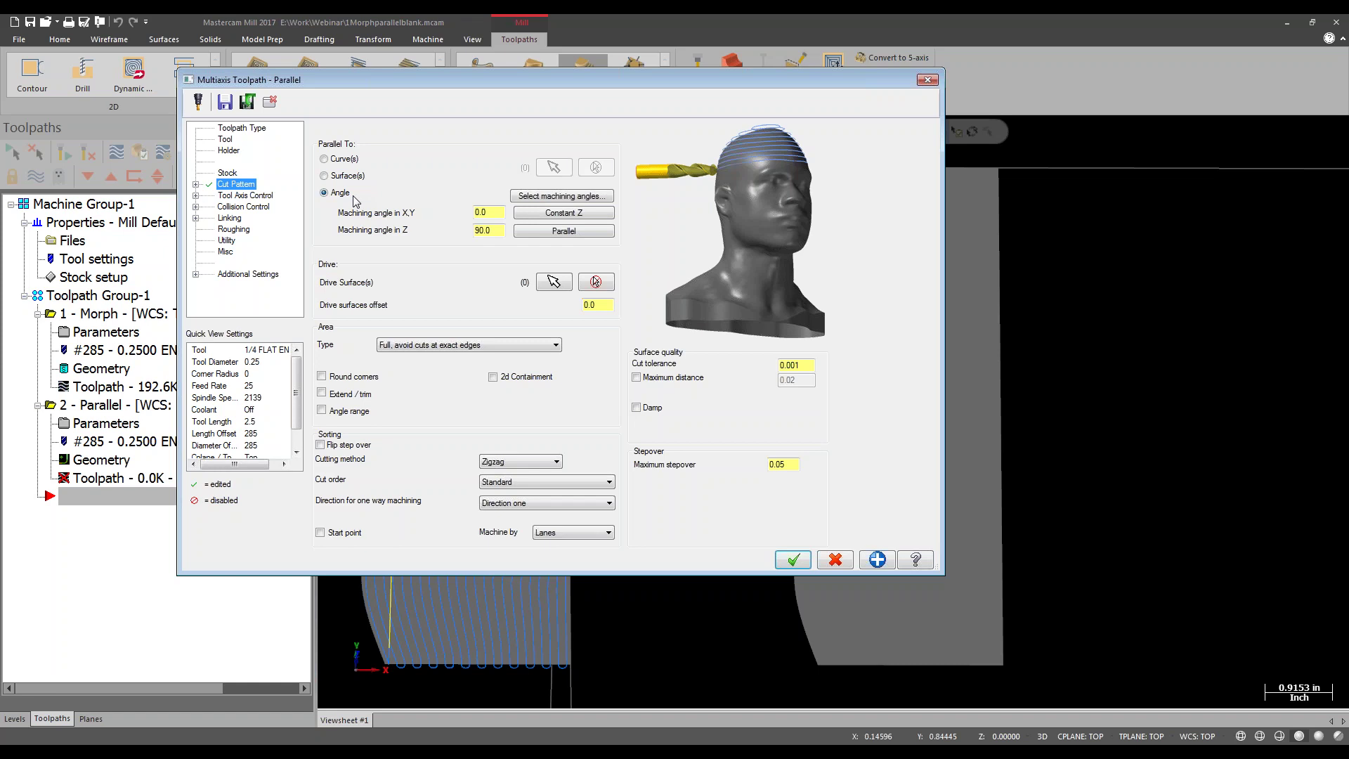
left_click(587, 213)
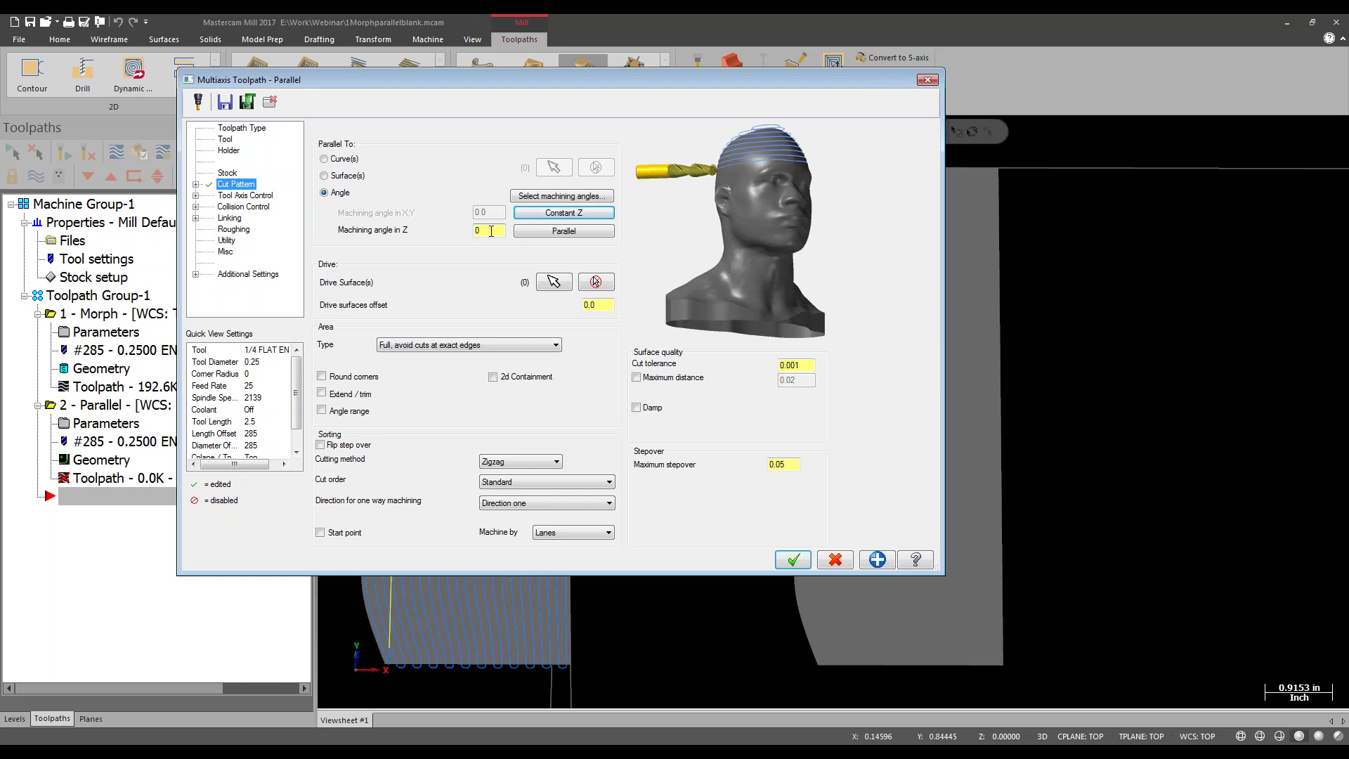
left_click(354, 161)
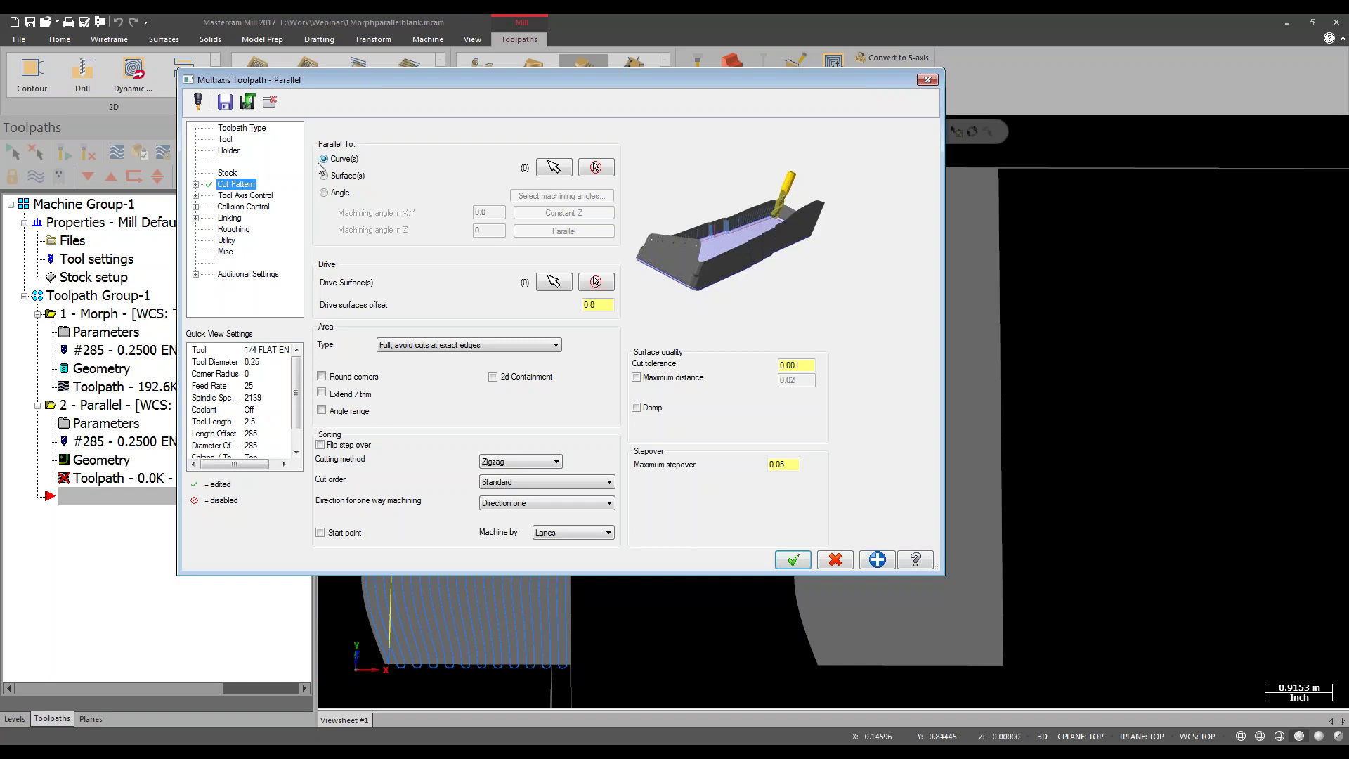
Chain the long straight solid edge of the second wavy surface as the Parallel To curve.
left_click(554, 166)
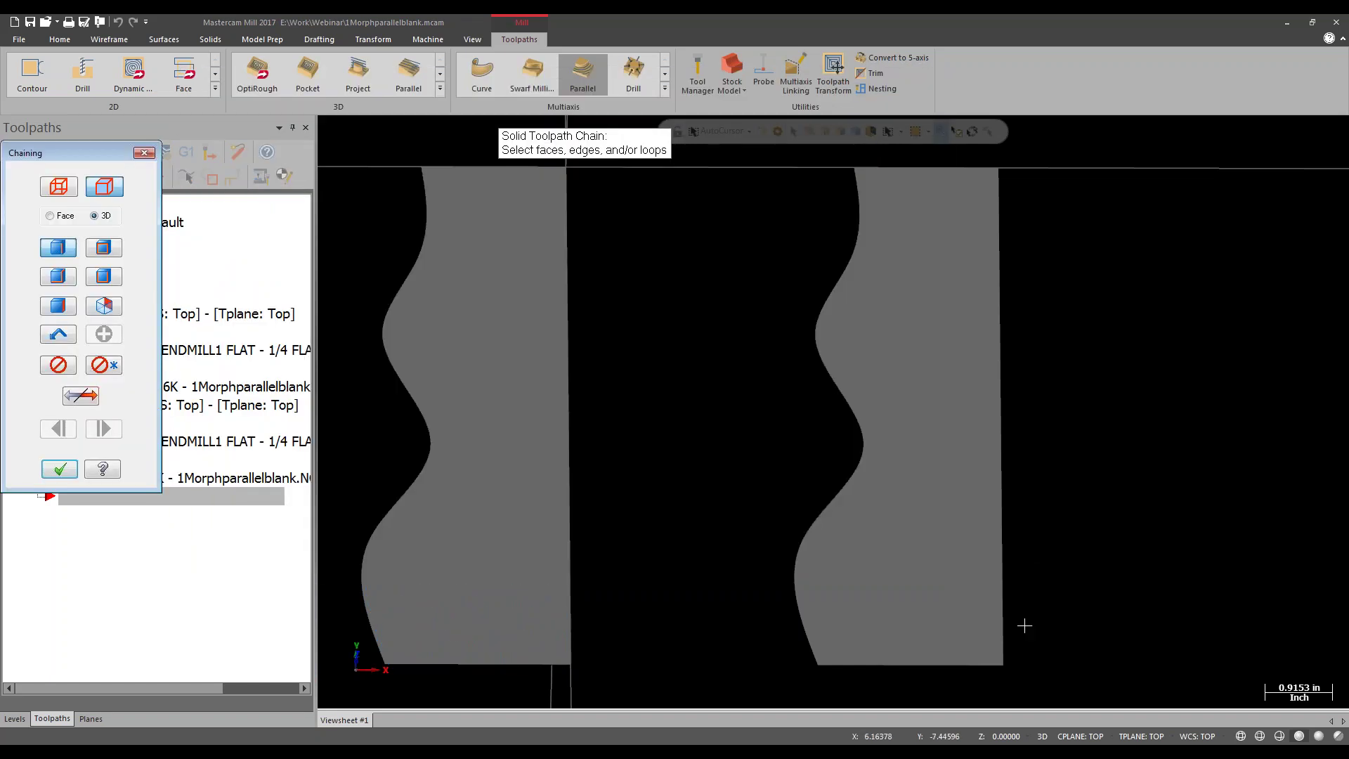
left_click(1003, 639)
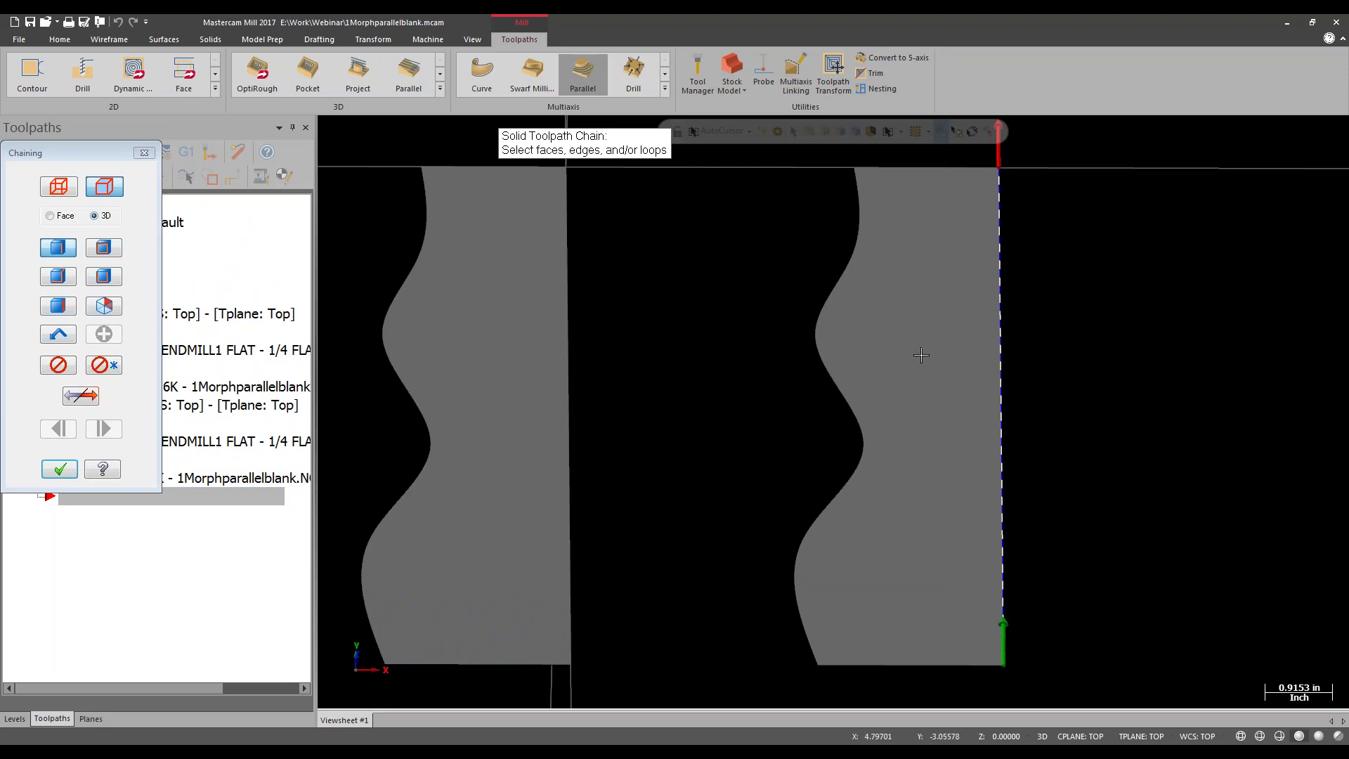
left_click(61, 469)
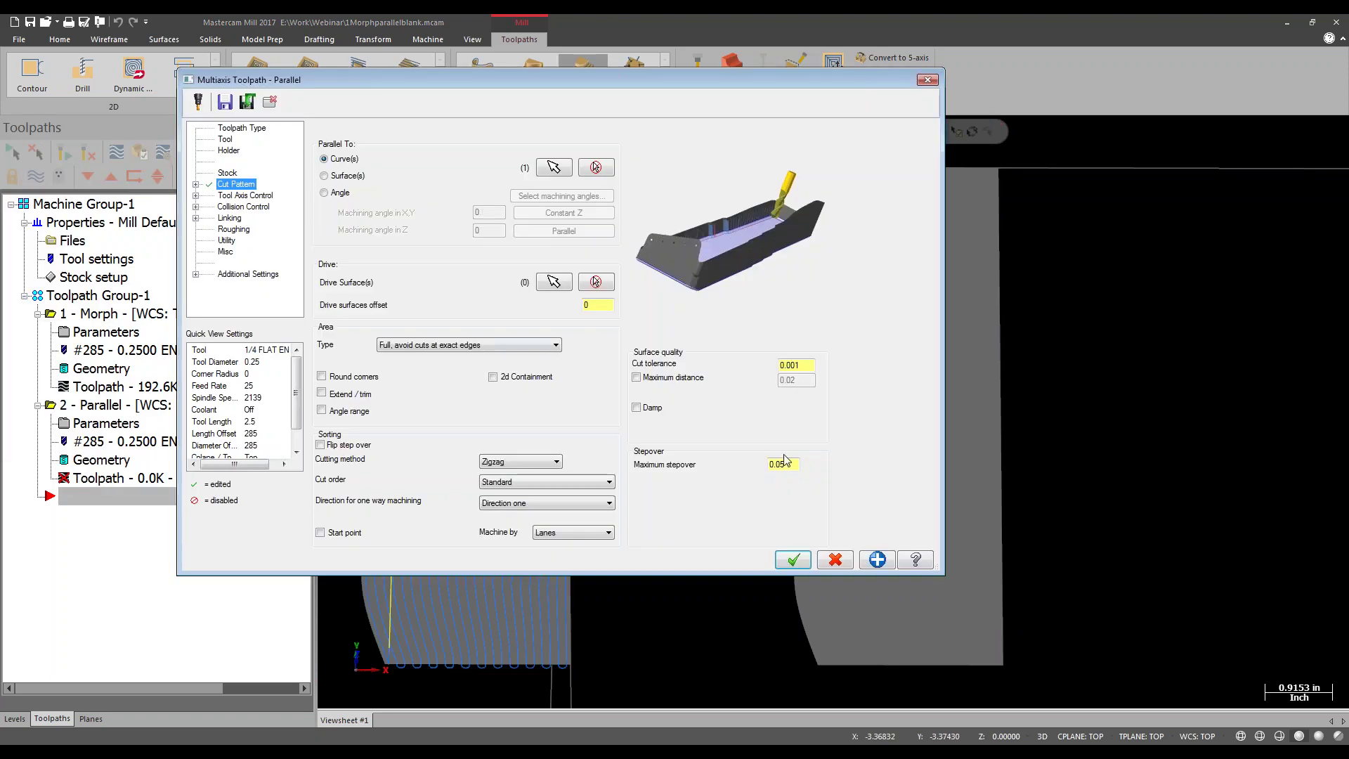
Set the Parallel toolpath's maximum stepover to 0.125 and its output format to 3 Axis.
left_click(792, 463)
type(".12")
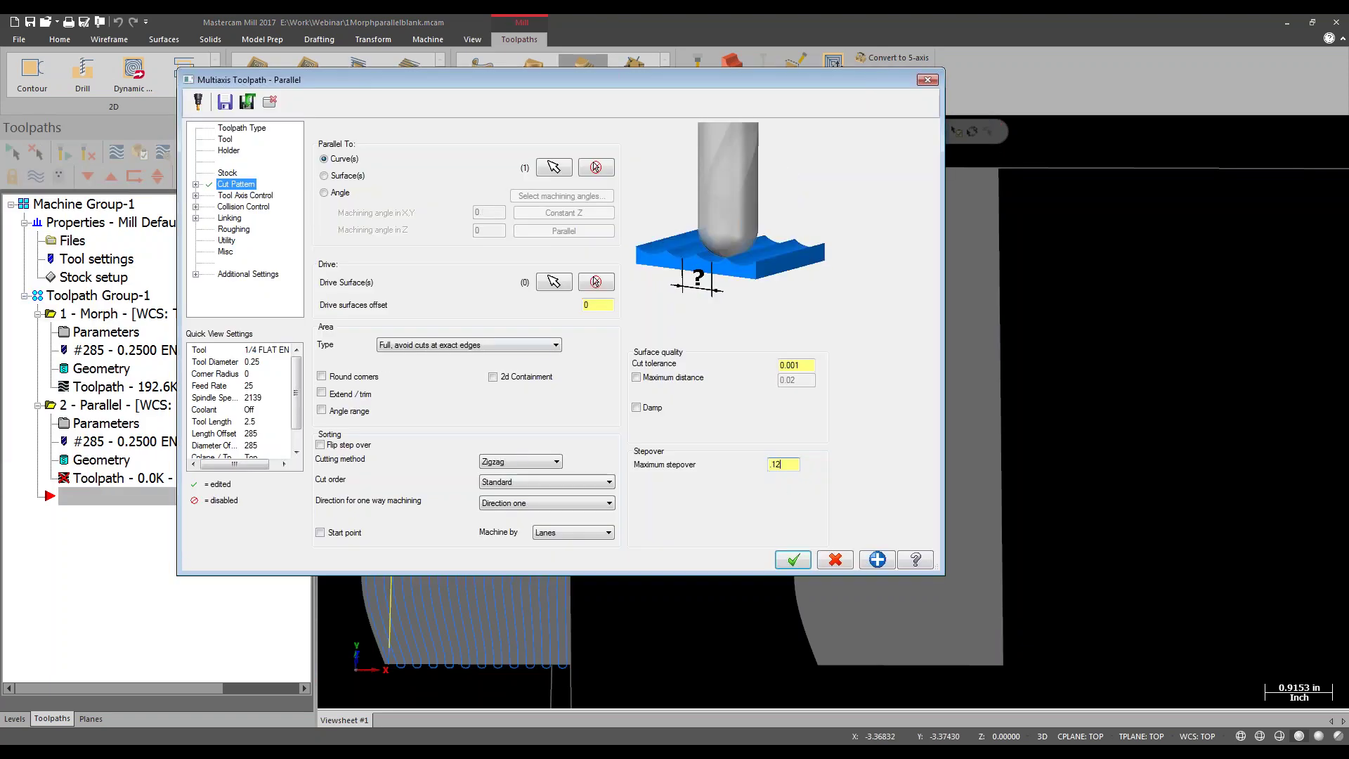
key("Tab")
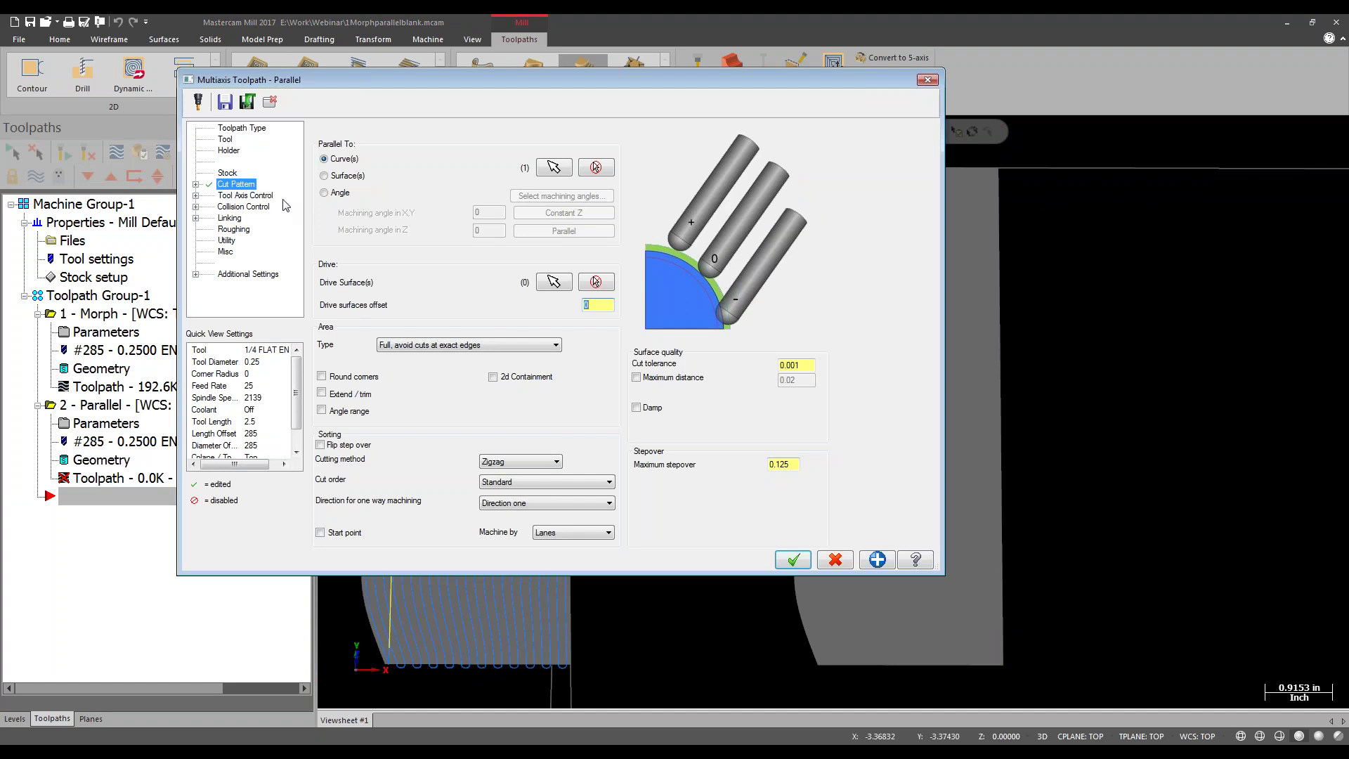
left_click(246, 196)
left_click(398, 136)
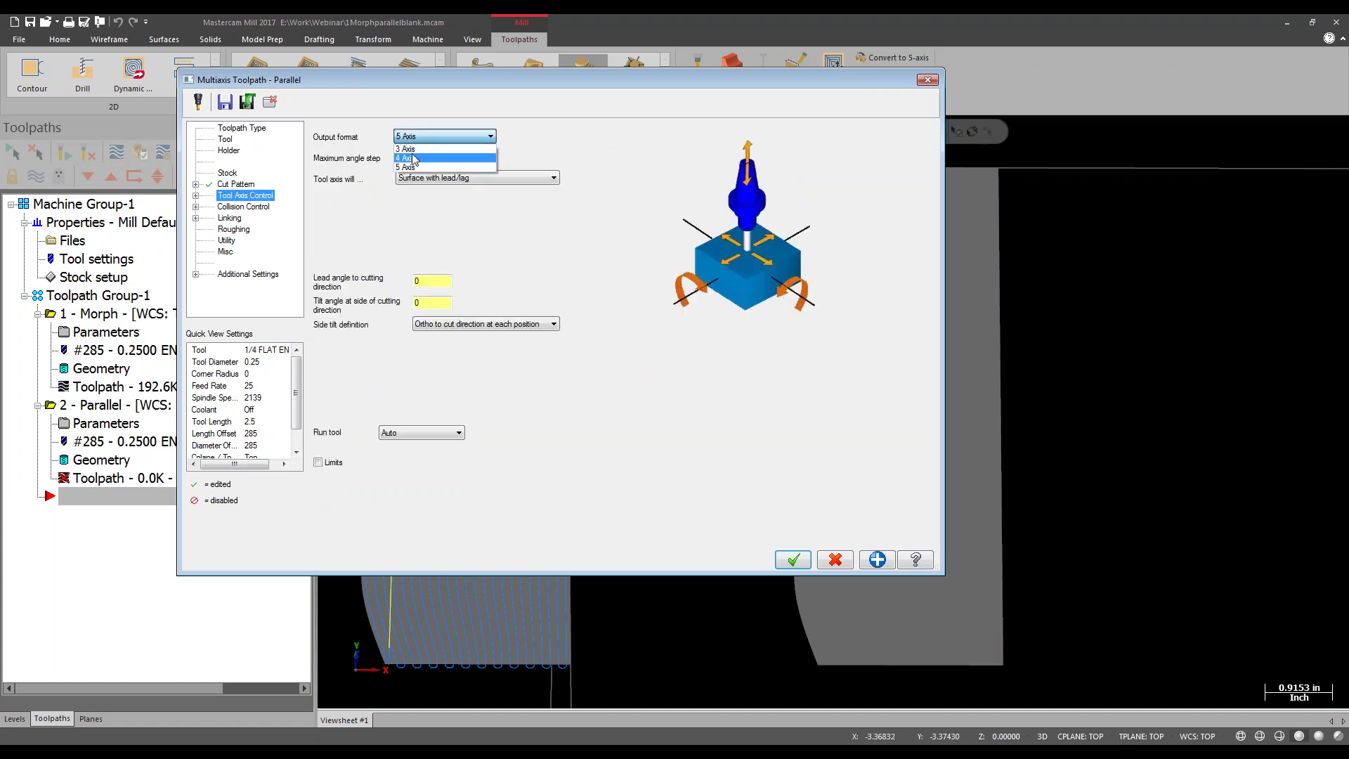
left_click(418, 148)
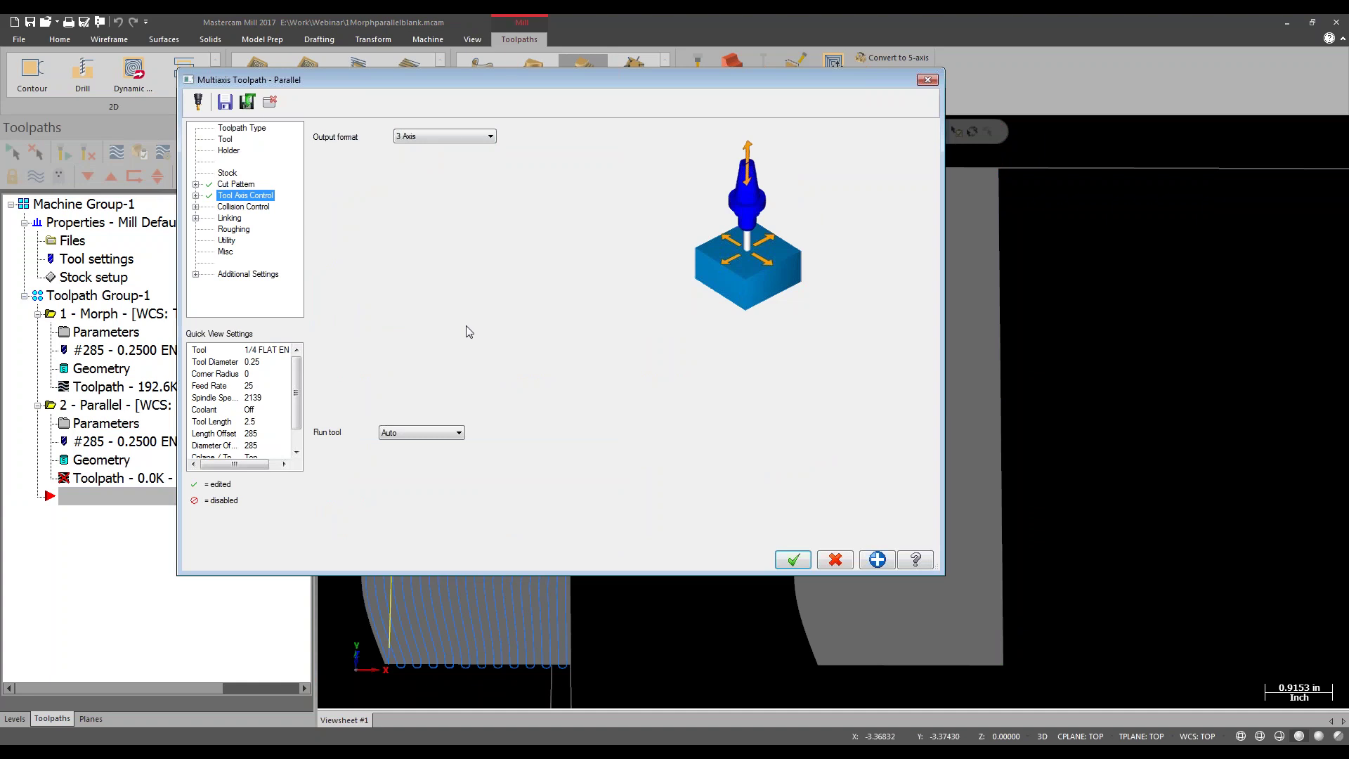
left_click(794, 560)
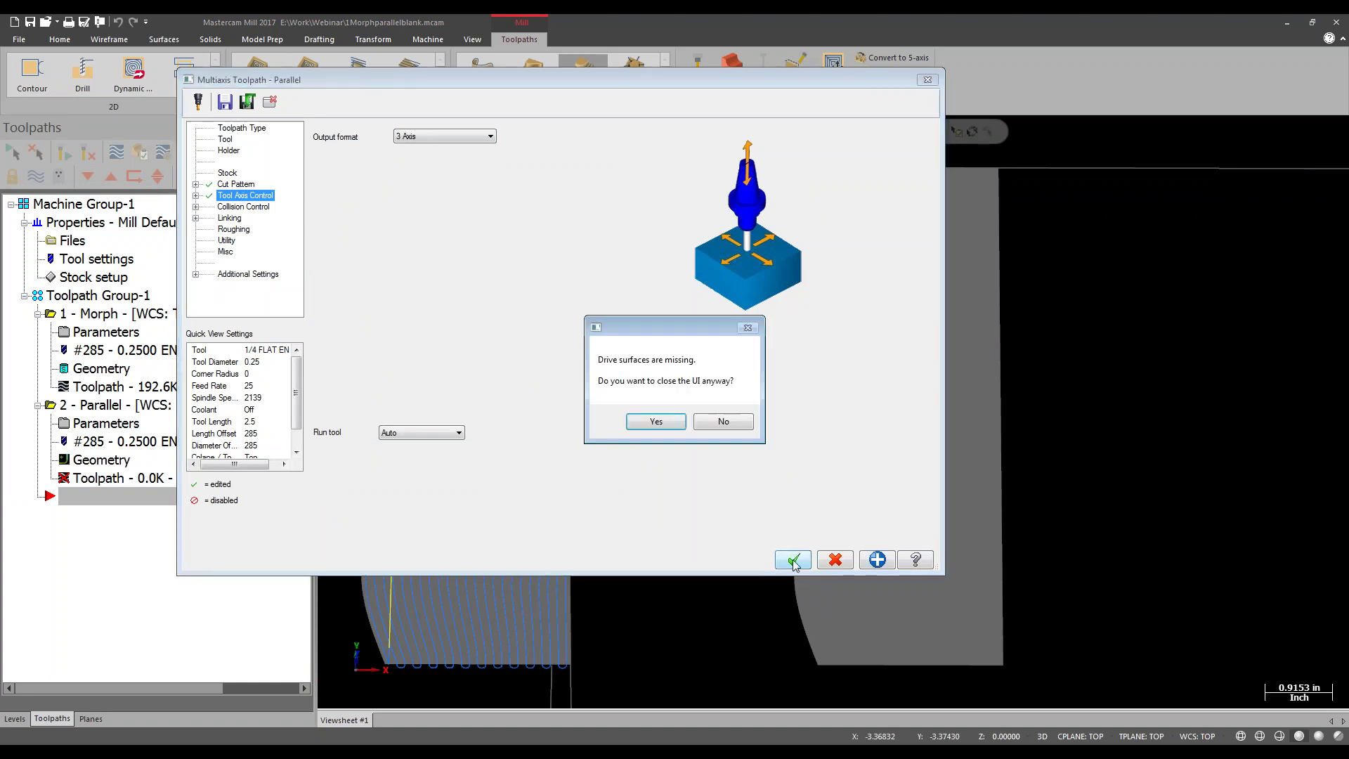
left_click(715, 421)
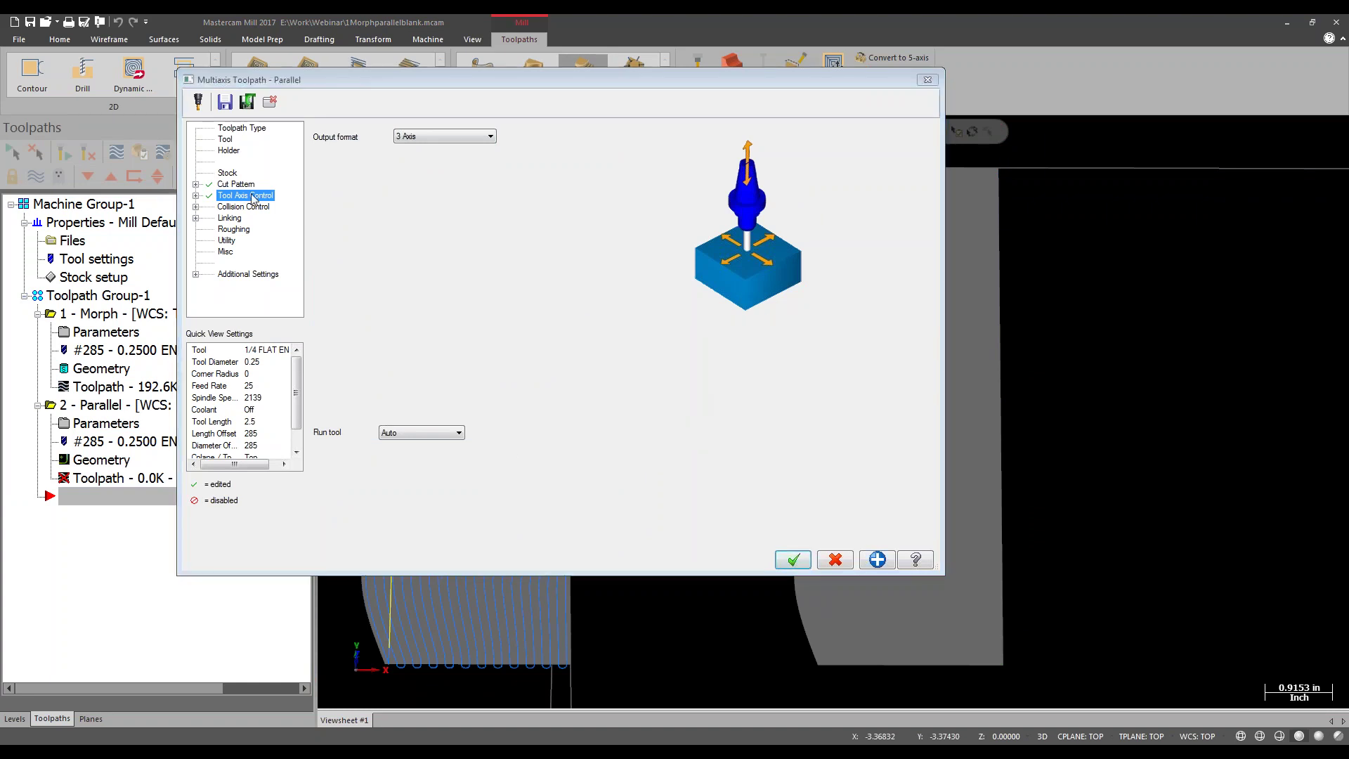
Select the second wavy surface's solid face as the Parallel toolpath's drive surface and accept the parameters.
left_click(236, 184)
left_click(551, 276)
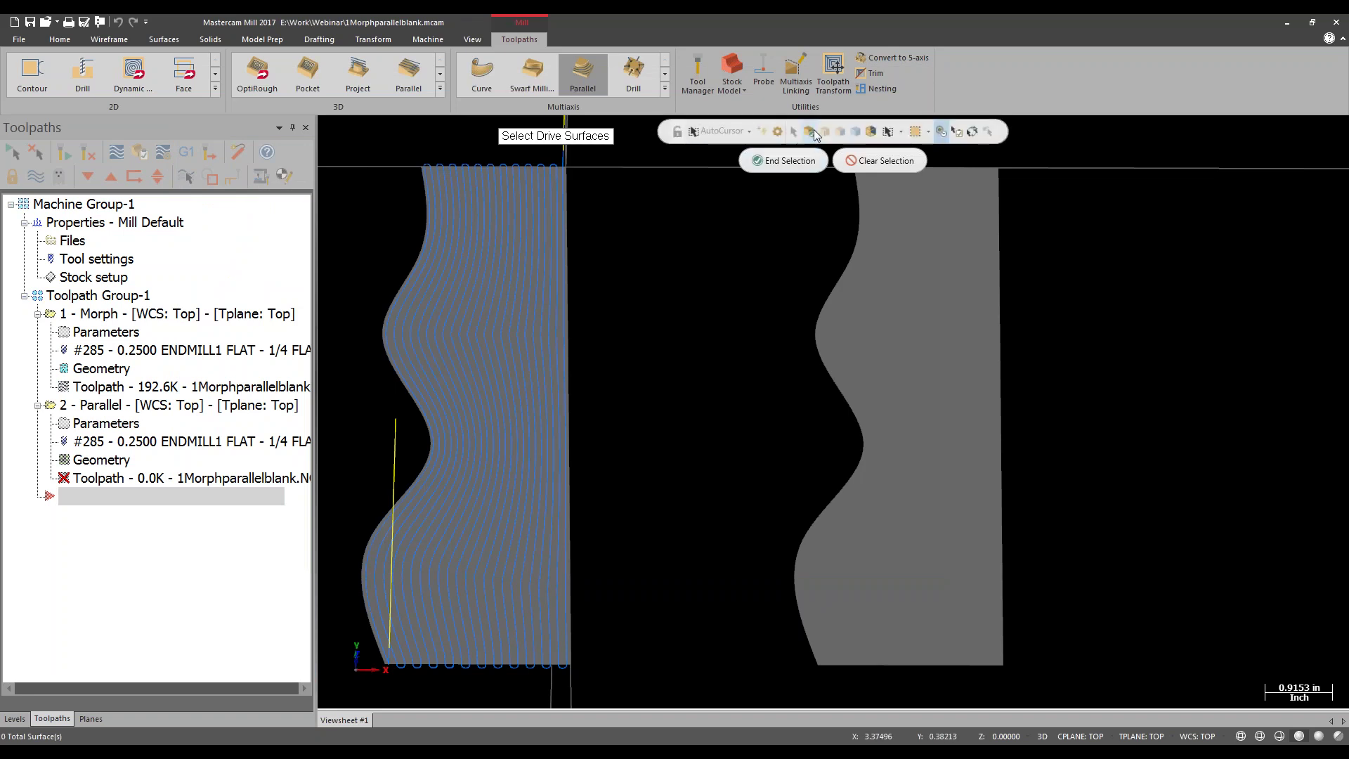
left_click(840, 132)
left_click(888, 271)
left_click(783, 160)
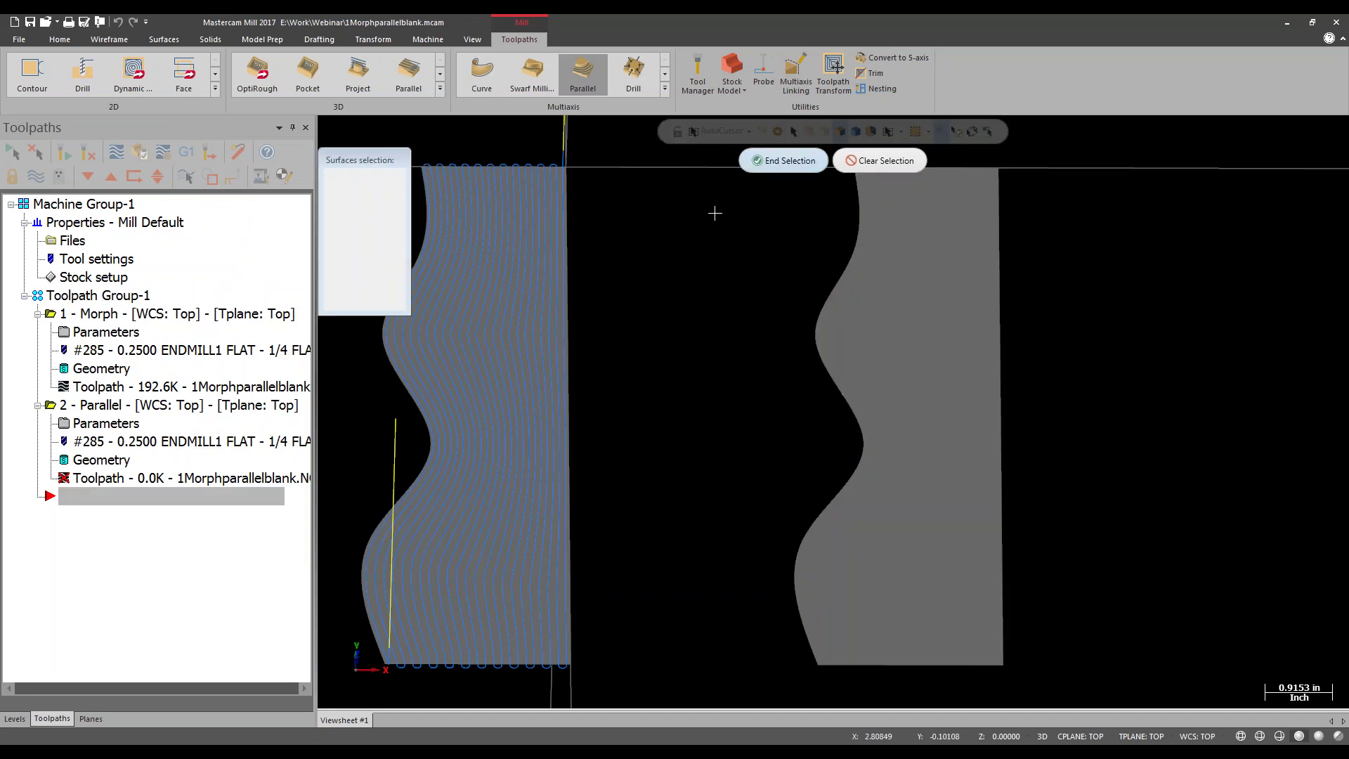
left_click(364, 295)
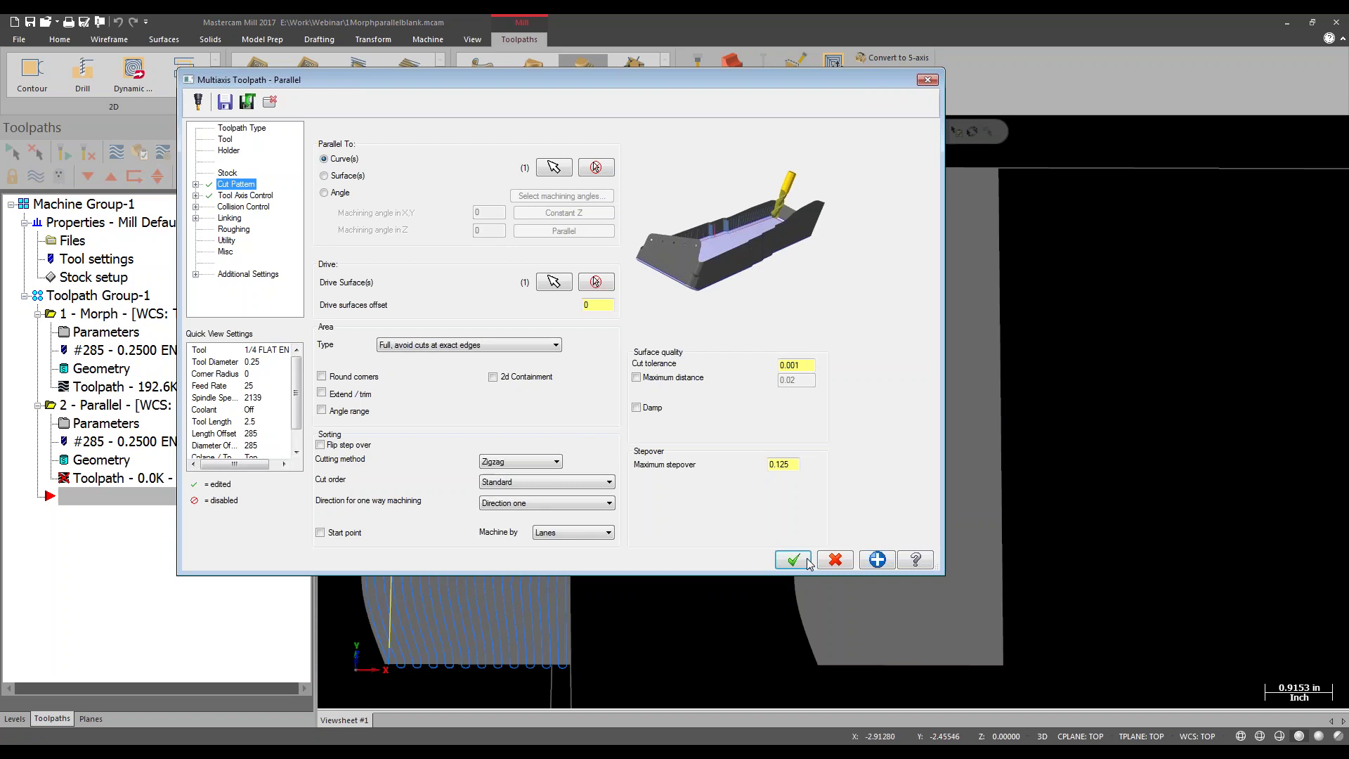
left_click(793, 563)
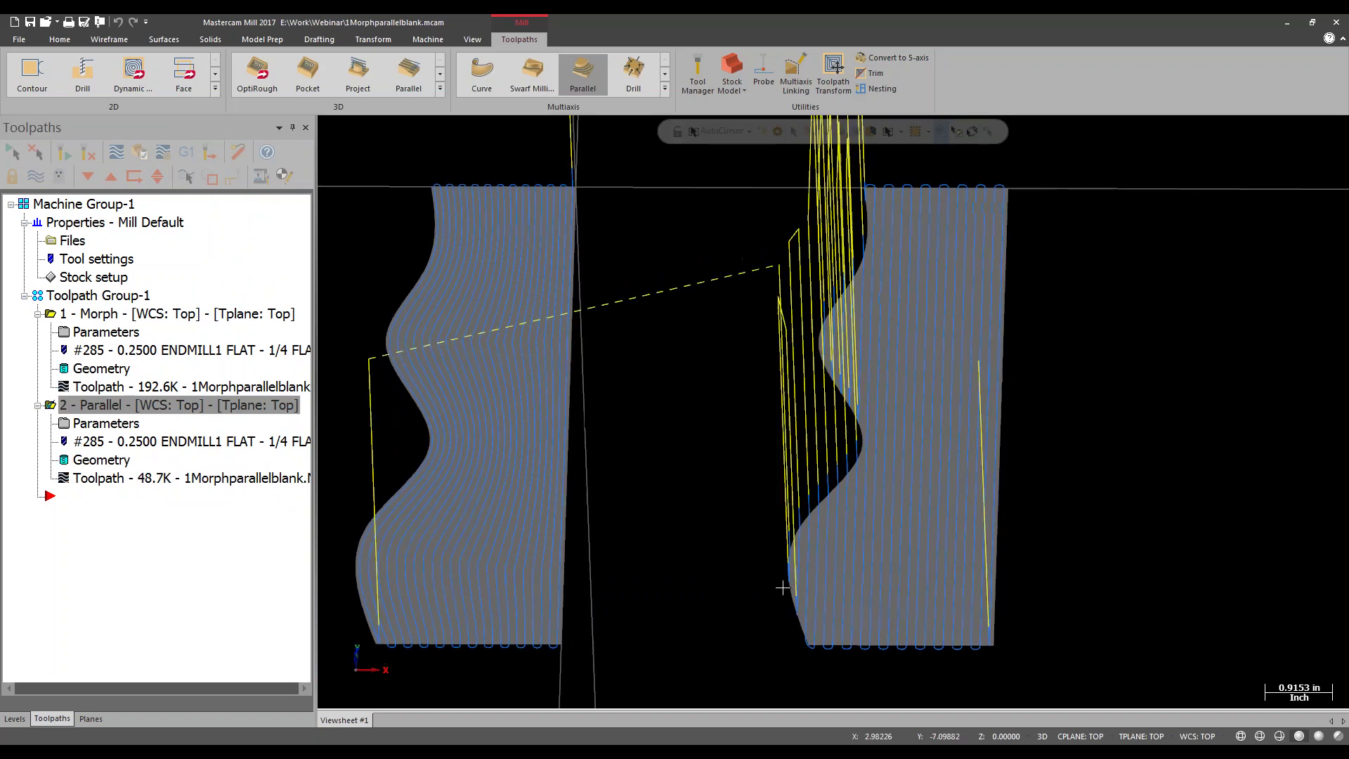
Rechain the Parallel toolpath's curve to the short straight edge at the second surface's lower end.
middle_click_drag(926, 443, 861, 387)
scroll(847, 471, "up", 3)
scroll(889, 334, "down", 5)
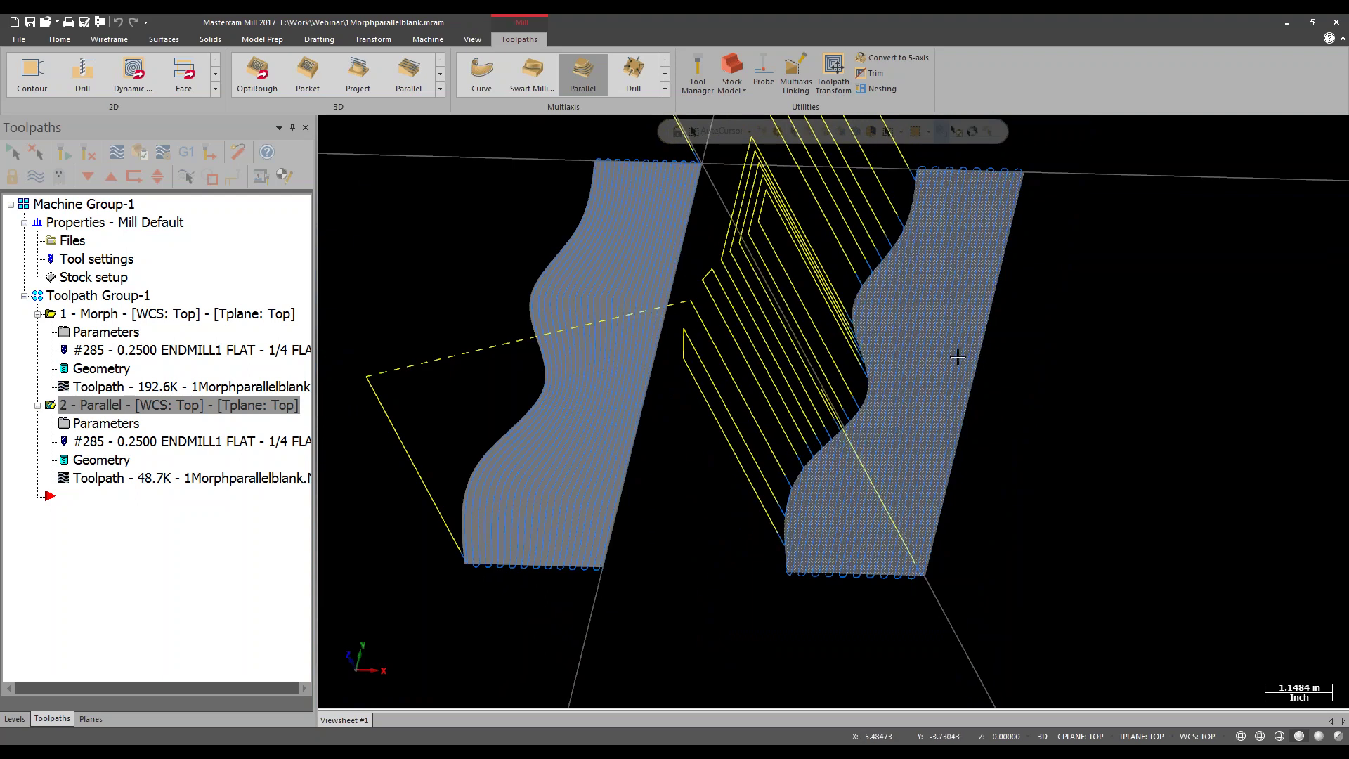
scroll(917, 177, "up", 1)
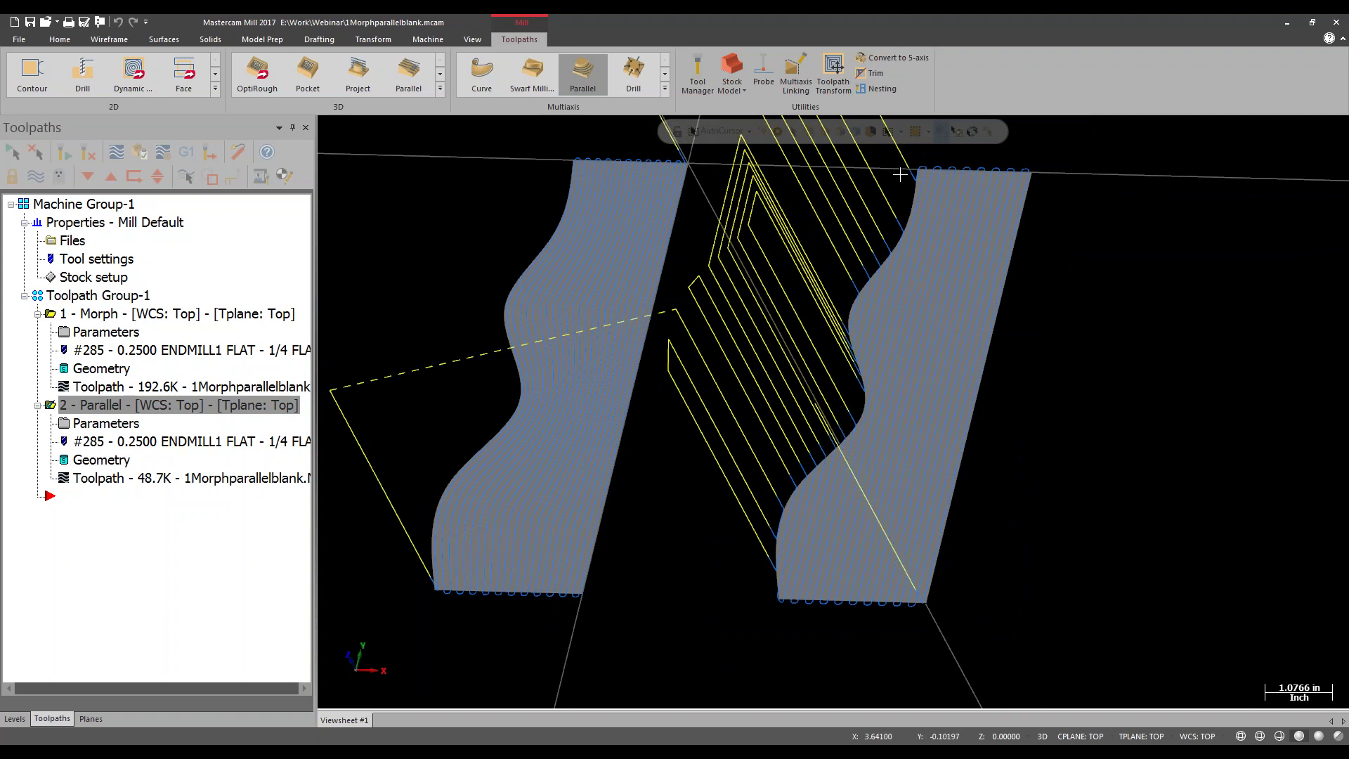
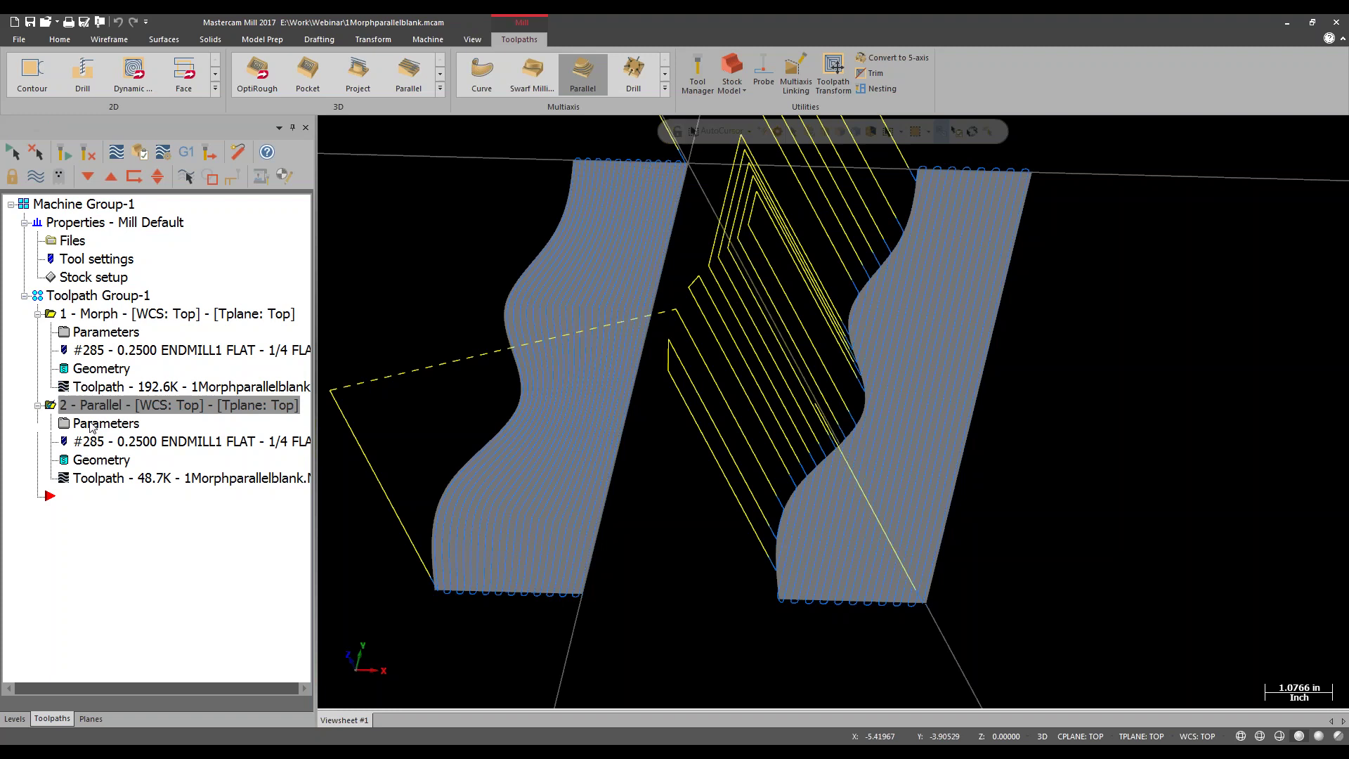
left_click(91, 426)
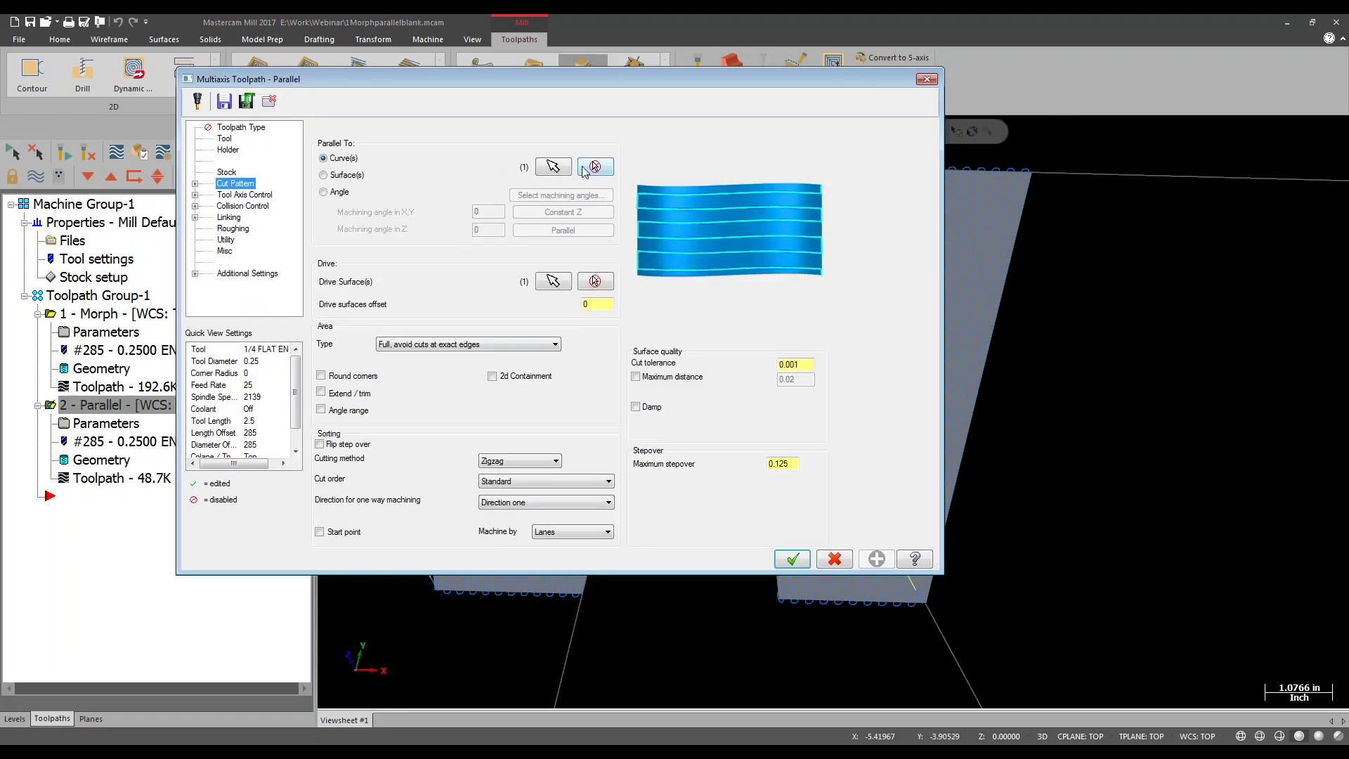
left_click(553, 166)
right_click(105, 218)
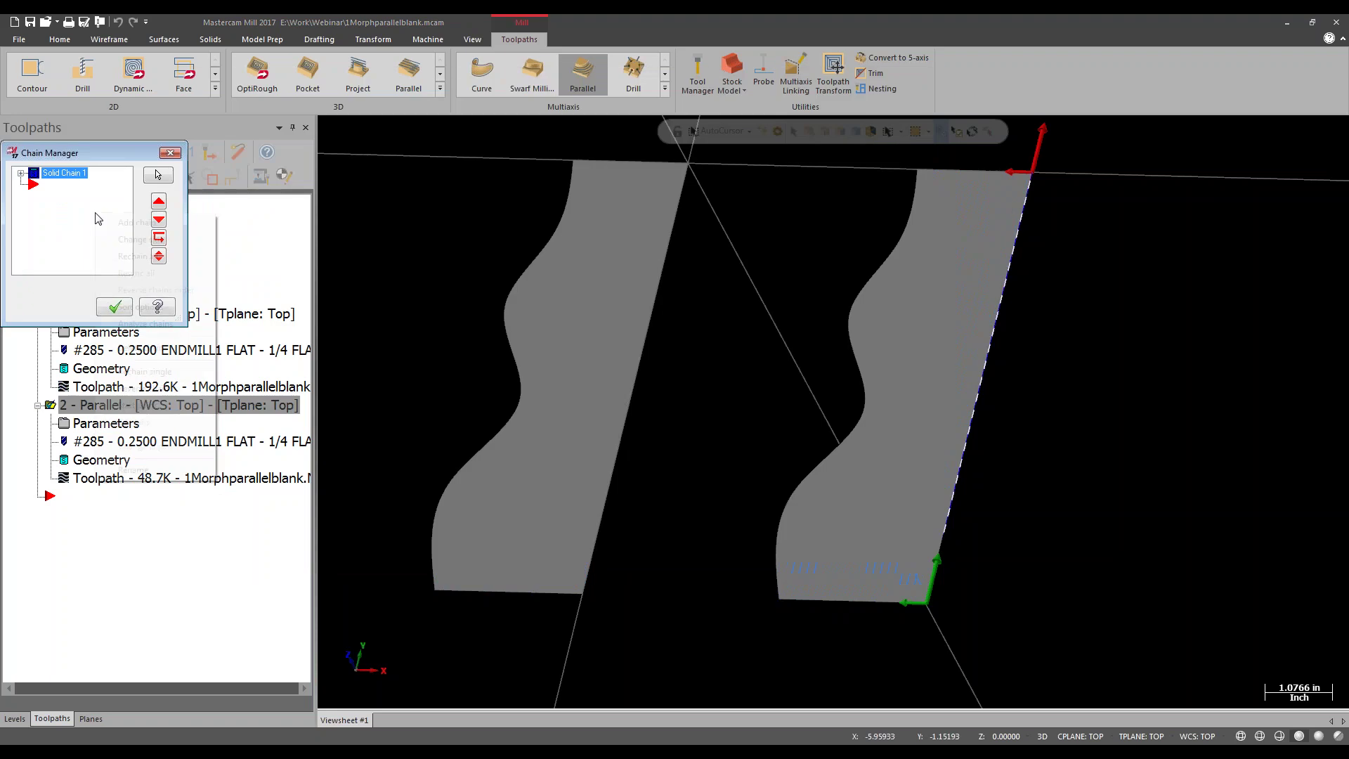
left_click(141, 257)
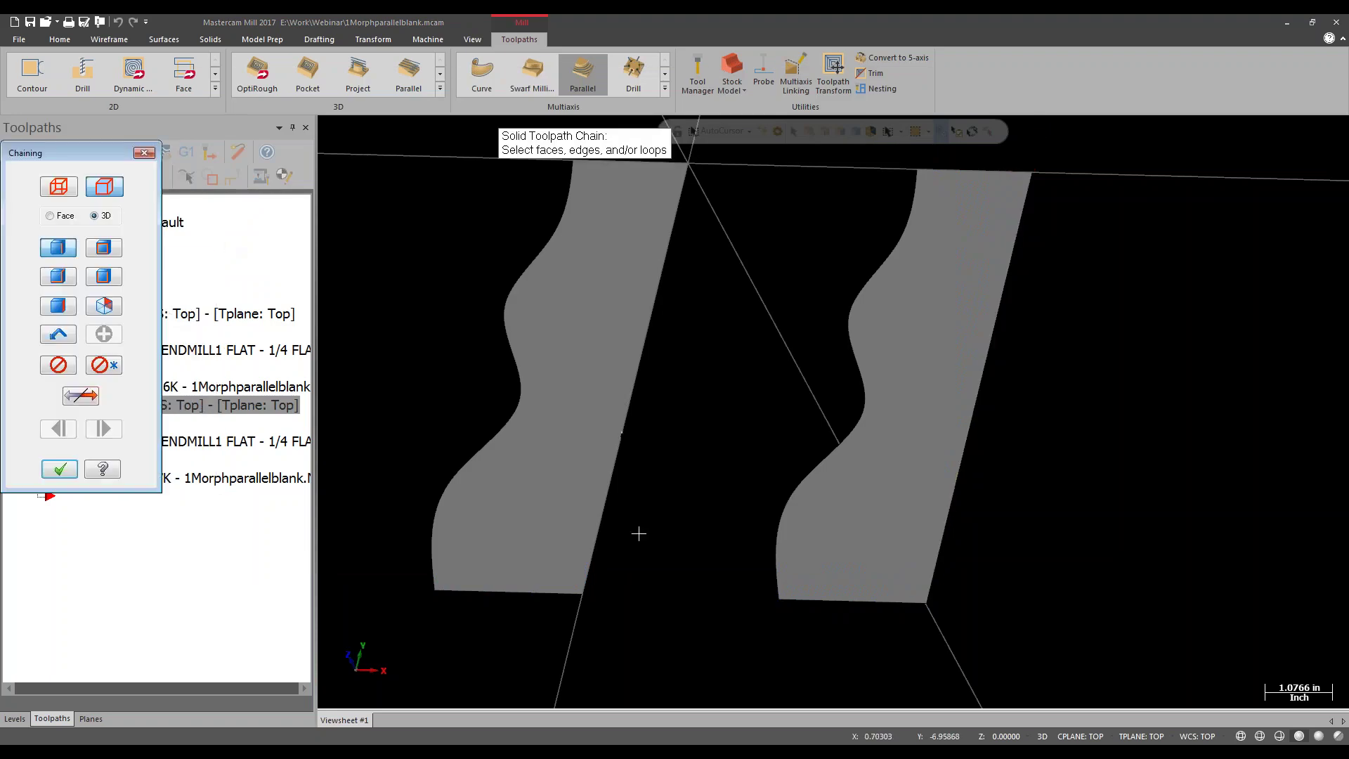
left_click(916, 615)
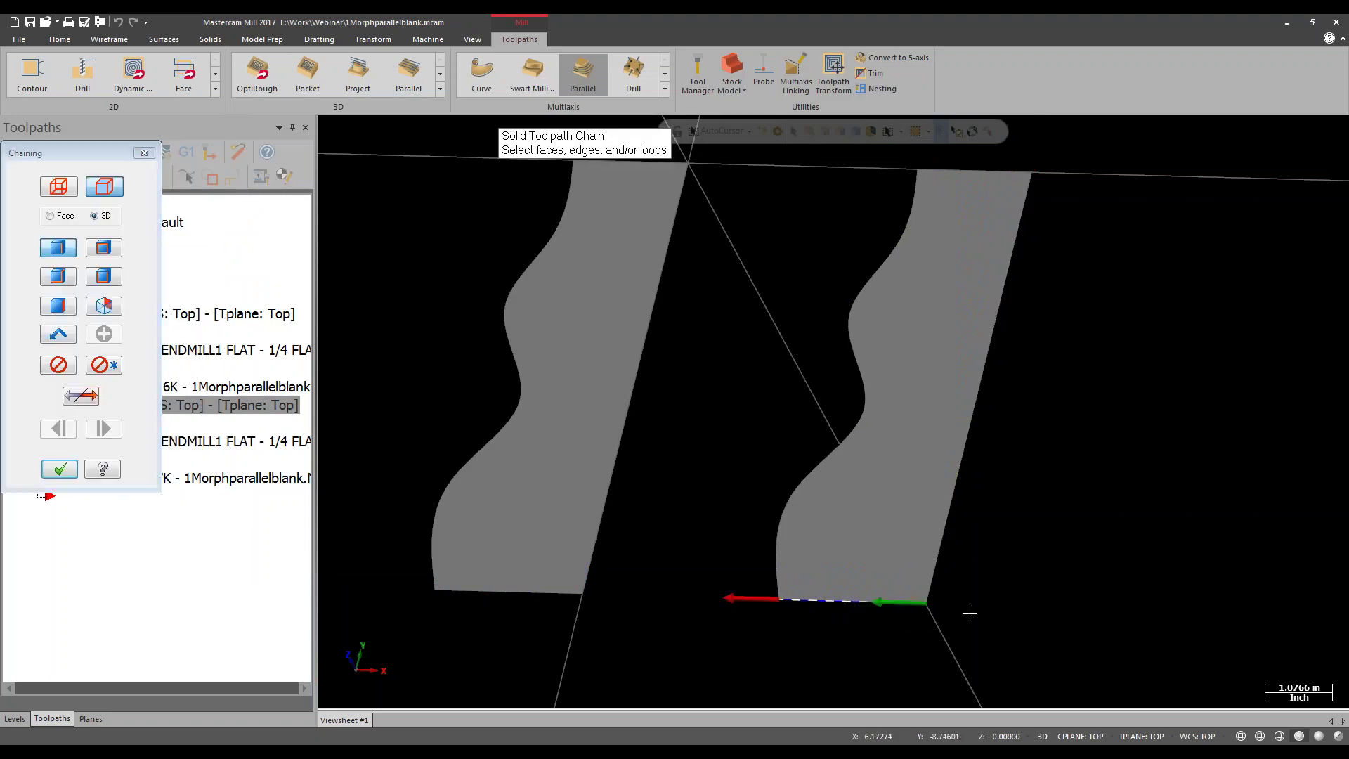
left_click(75, 472)
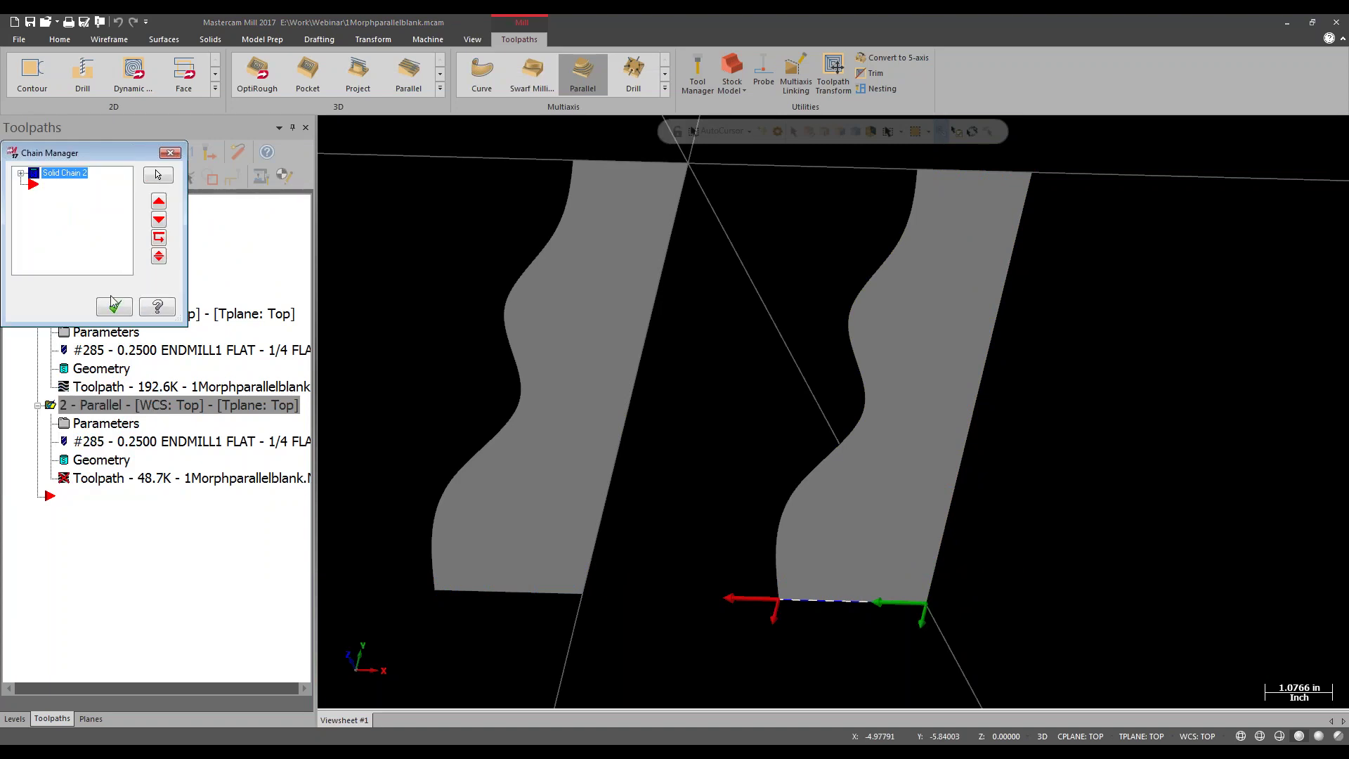
left_click(113, 307)
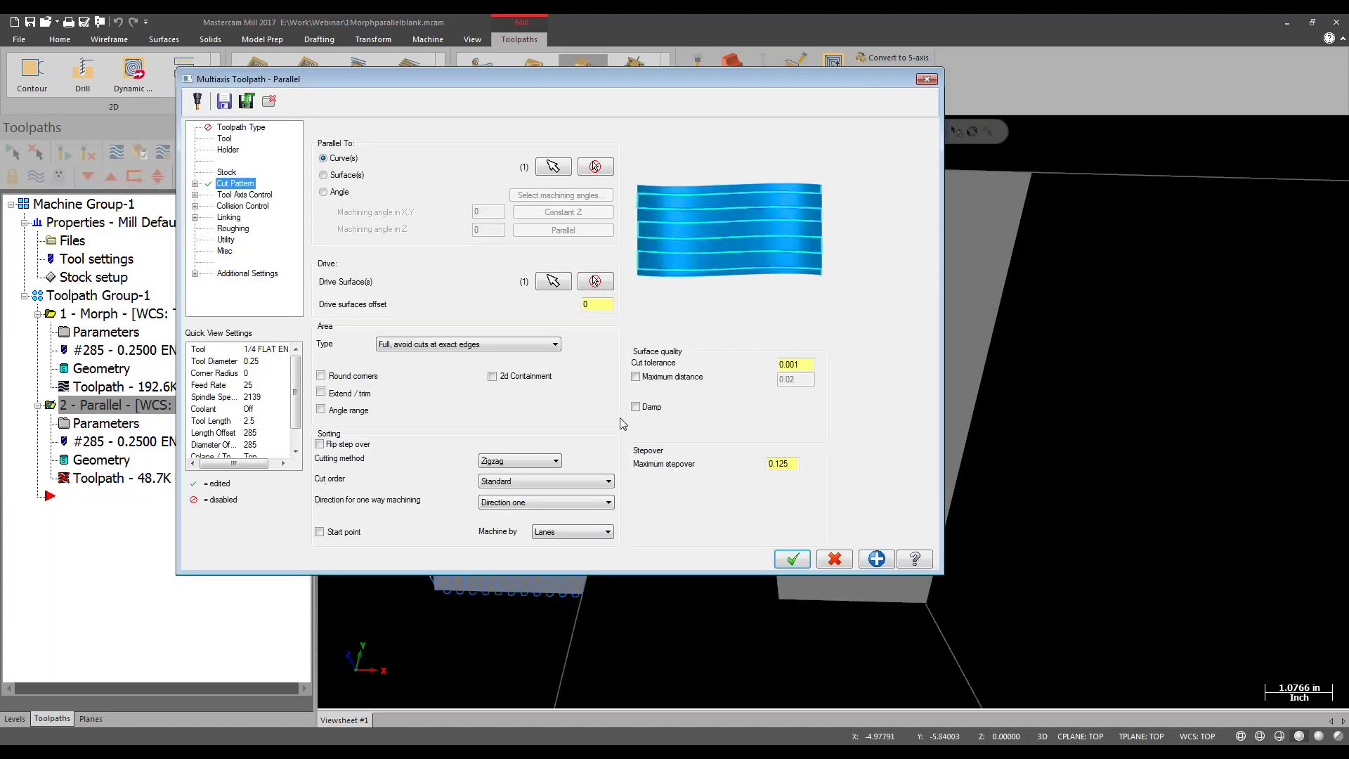
Accept the Parallel toolpath's changed parameters and regenerate the toolpath.
left_click(793, 559)
left_click(59, 156)
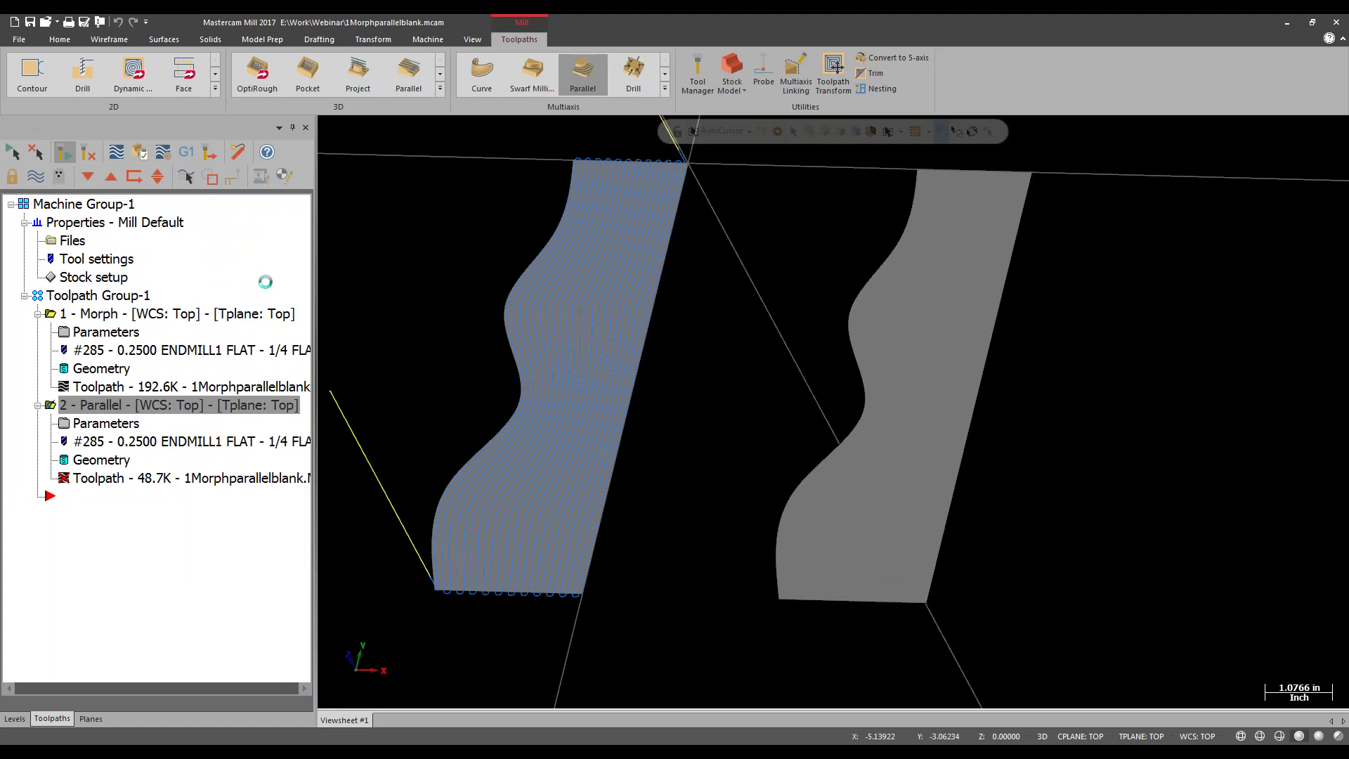
middle_click_drag(903, 614, 856, 611)
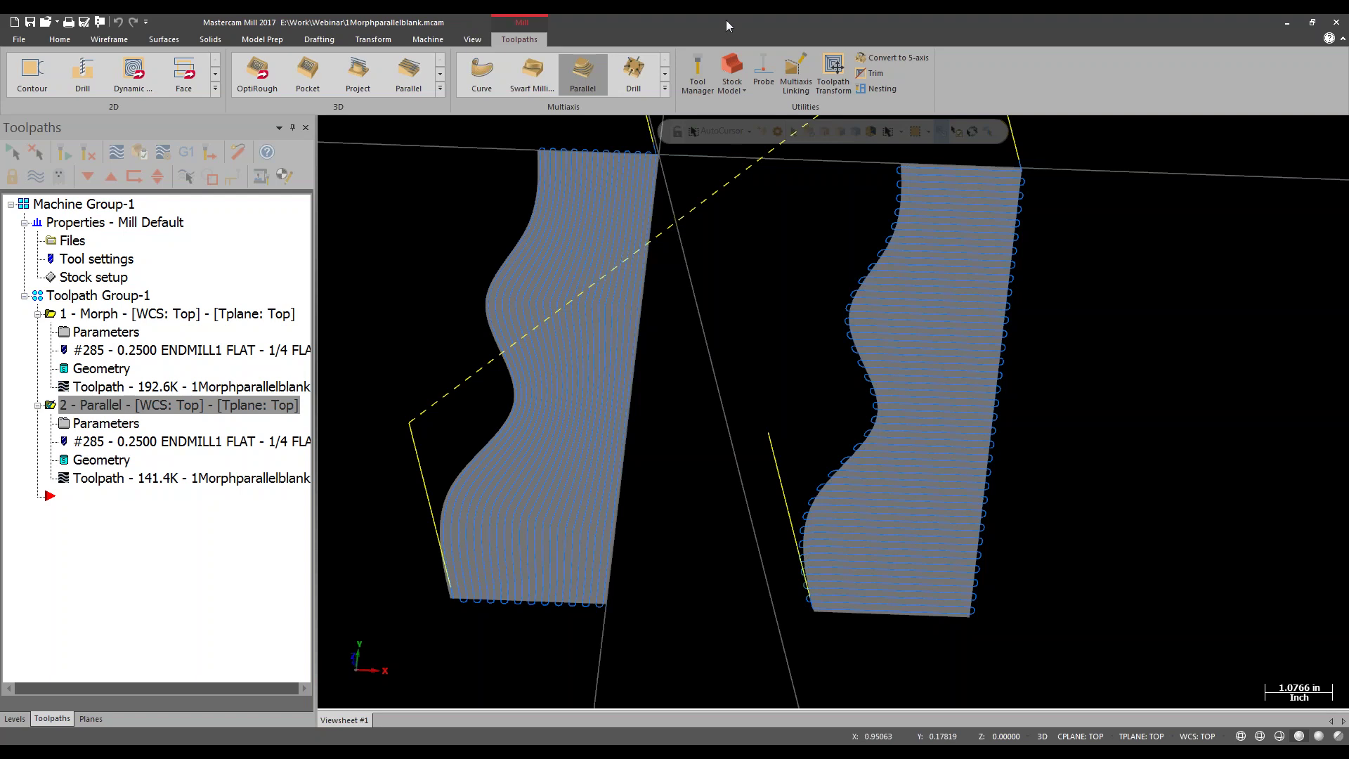
Switch to the open Mastercam file 2Morphfilletsandadaptovecutsblank.mcam.
left_click(237, 752)
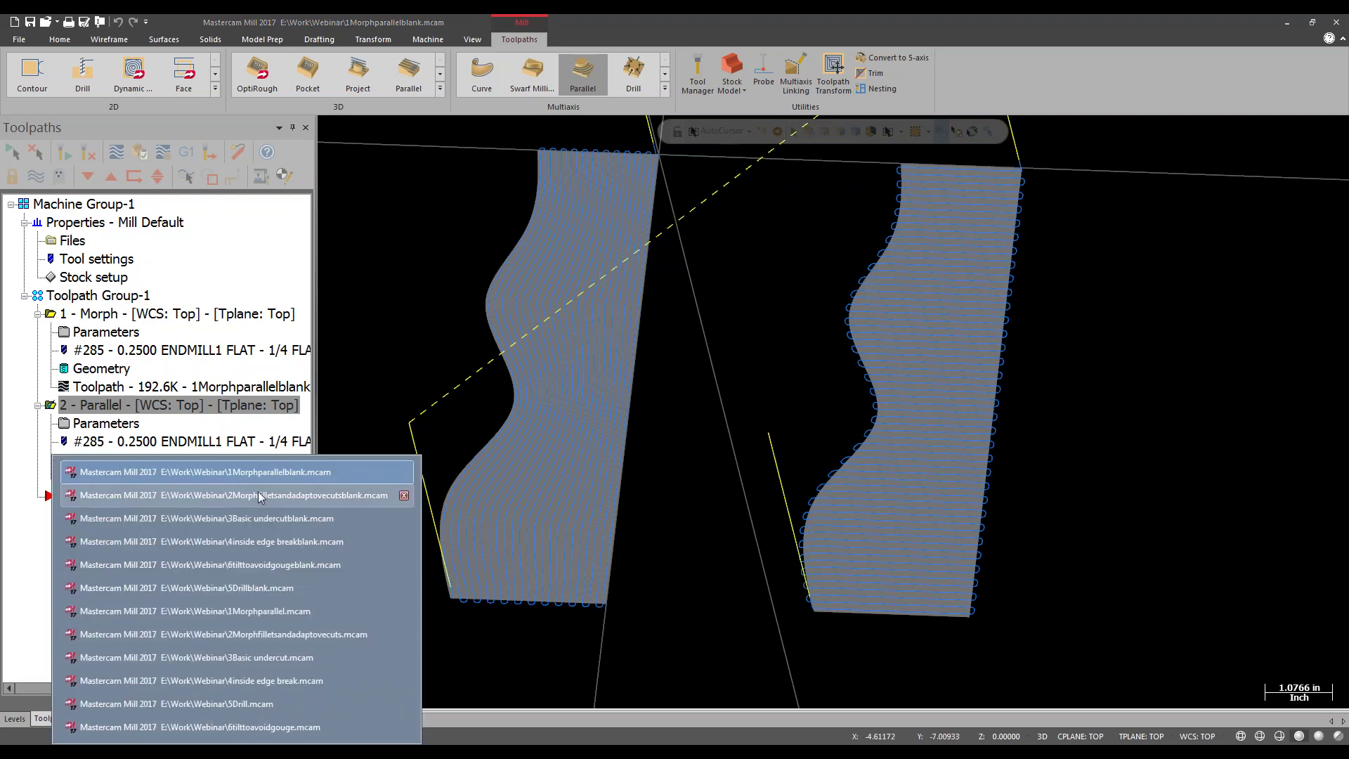
left_click(260, 496)
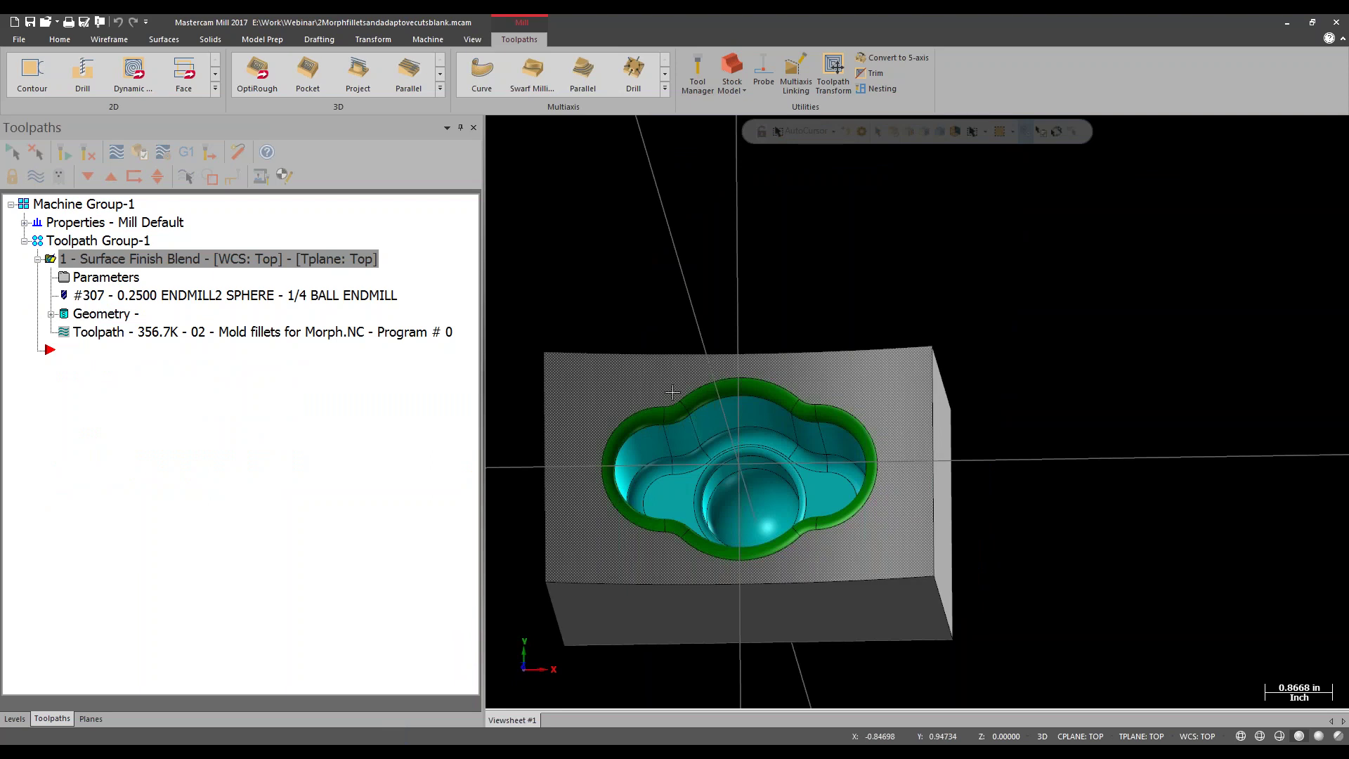
Examine the Surface Finish Blend toolpath along the cavity's green rim fillets from an angled view and from the Top view.
middle_click_drag(668, 437, 695, 433)
scroll(731, 456, "up", 3)
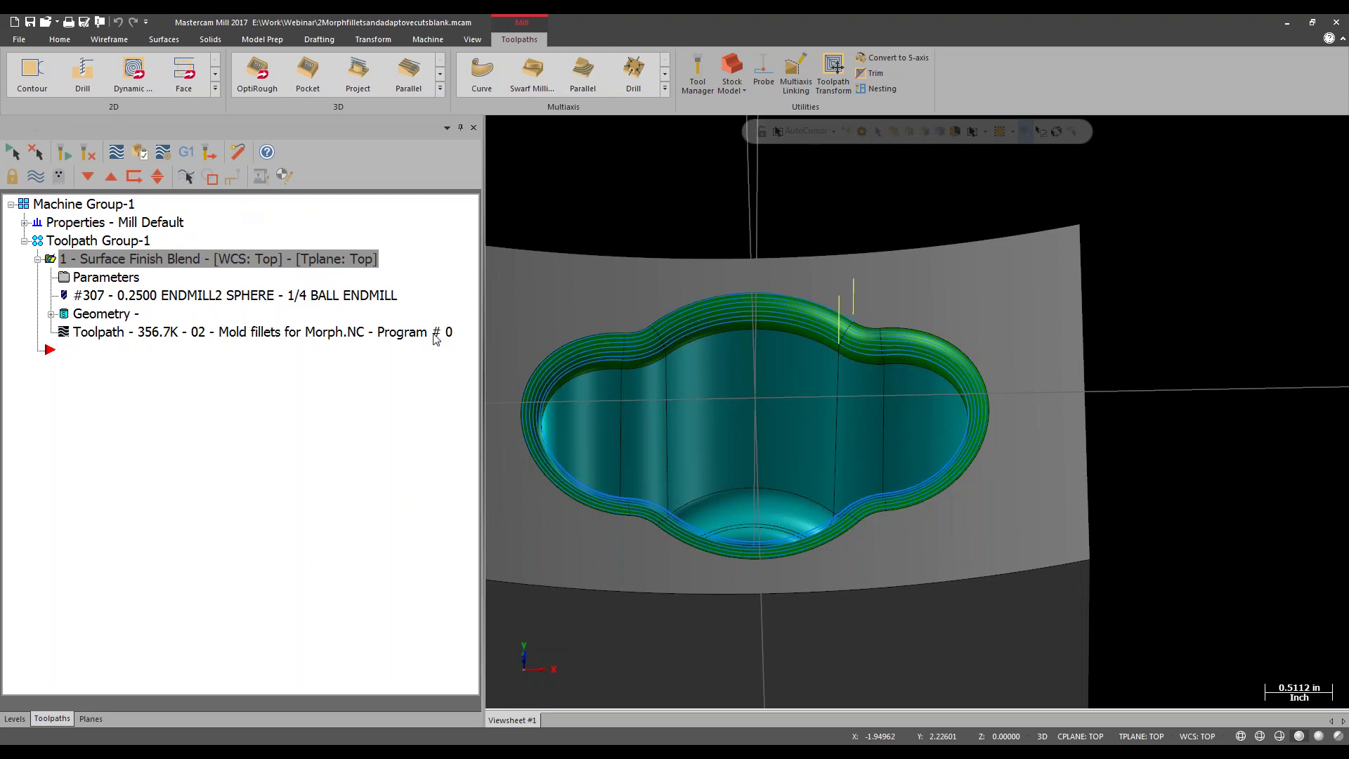
scroll(644, 344, "up", 2)
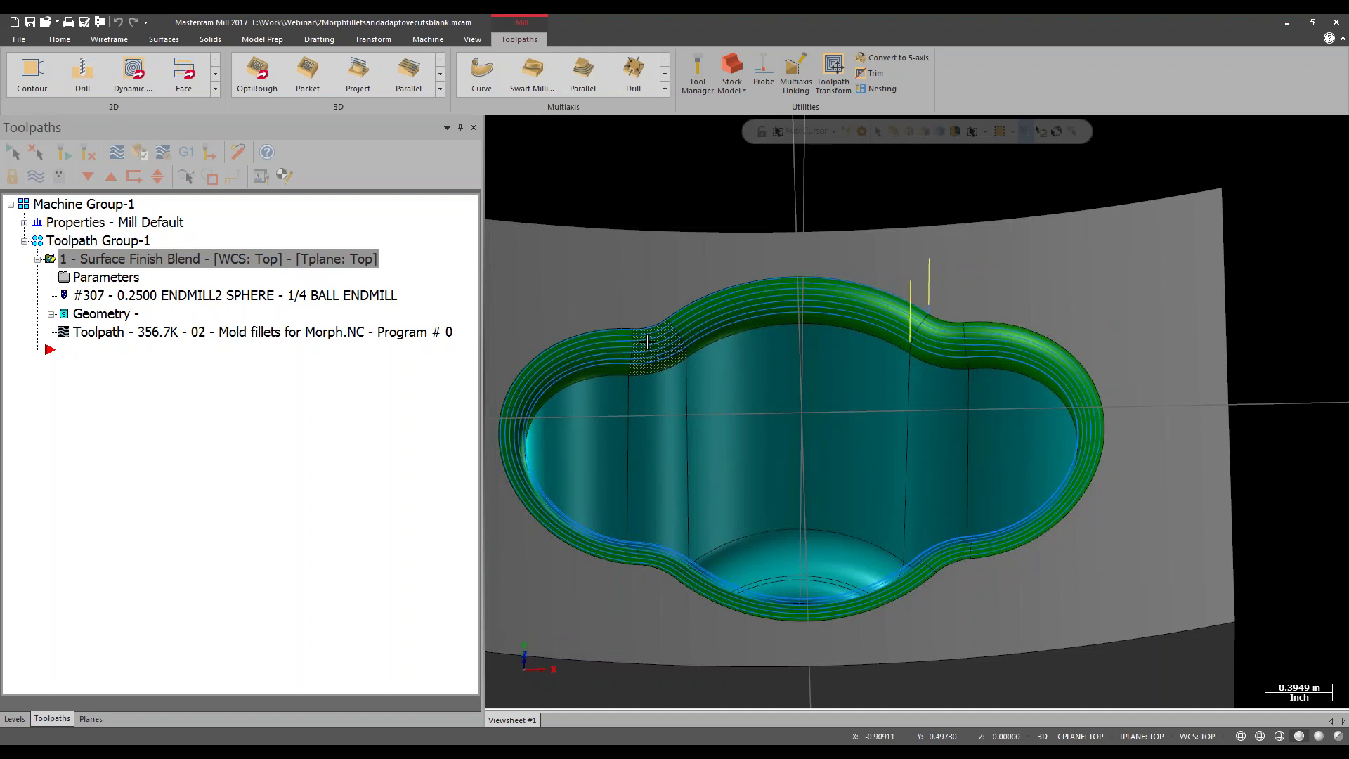
right_click(717, 206)
left_click(775, 282)
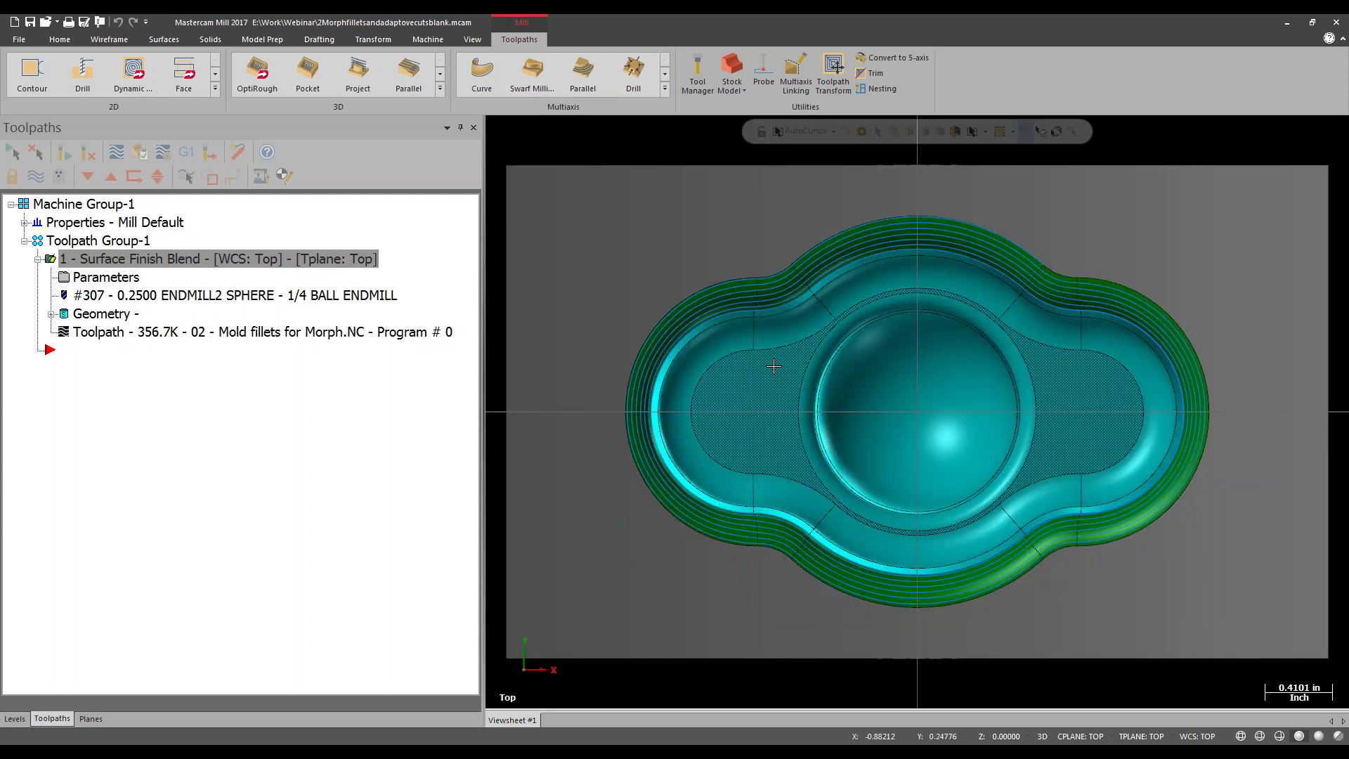
scroll(774, 366, "up", 3)
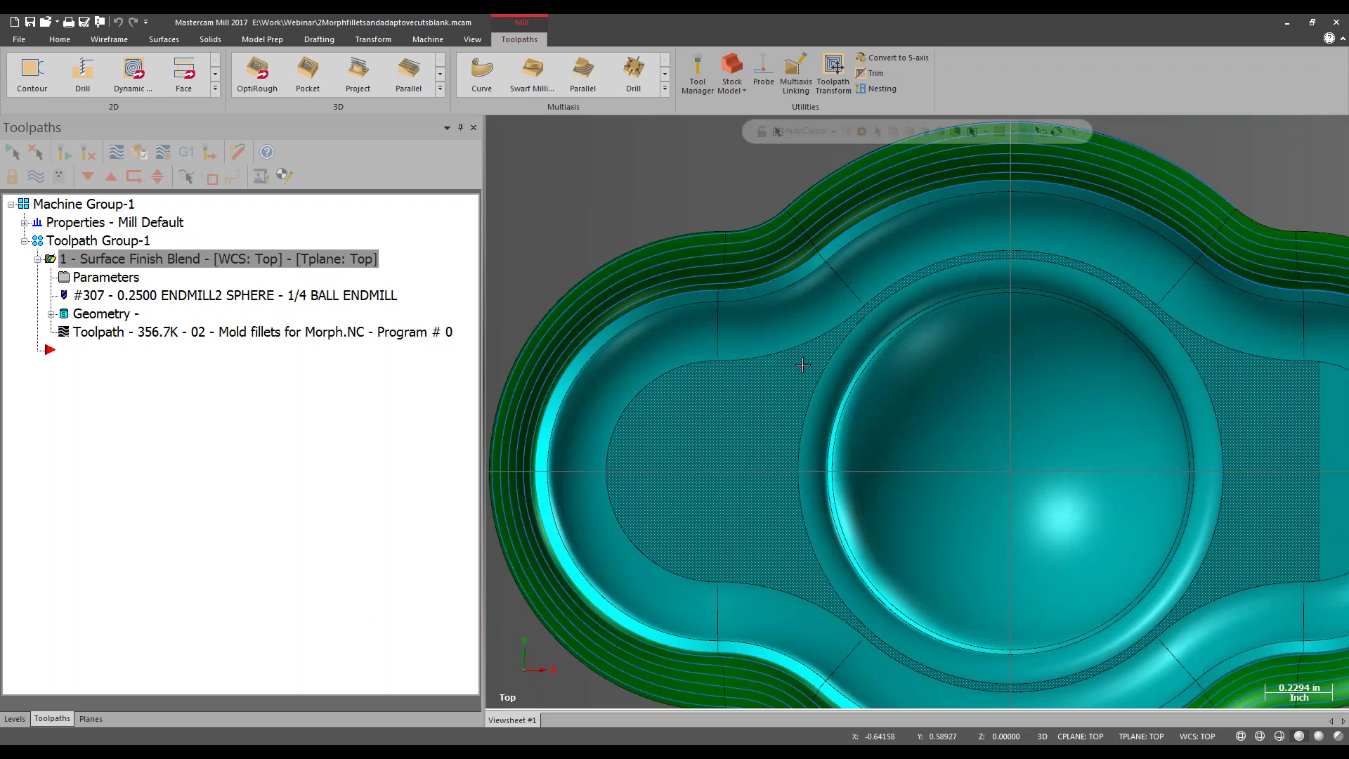
middle_click_drag(802, 365, 828, 166)
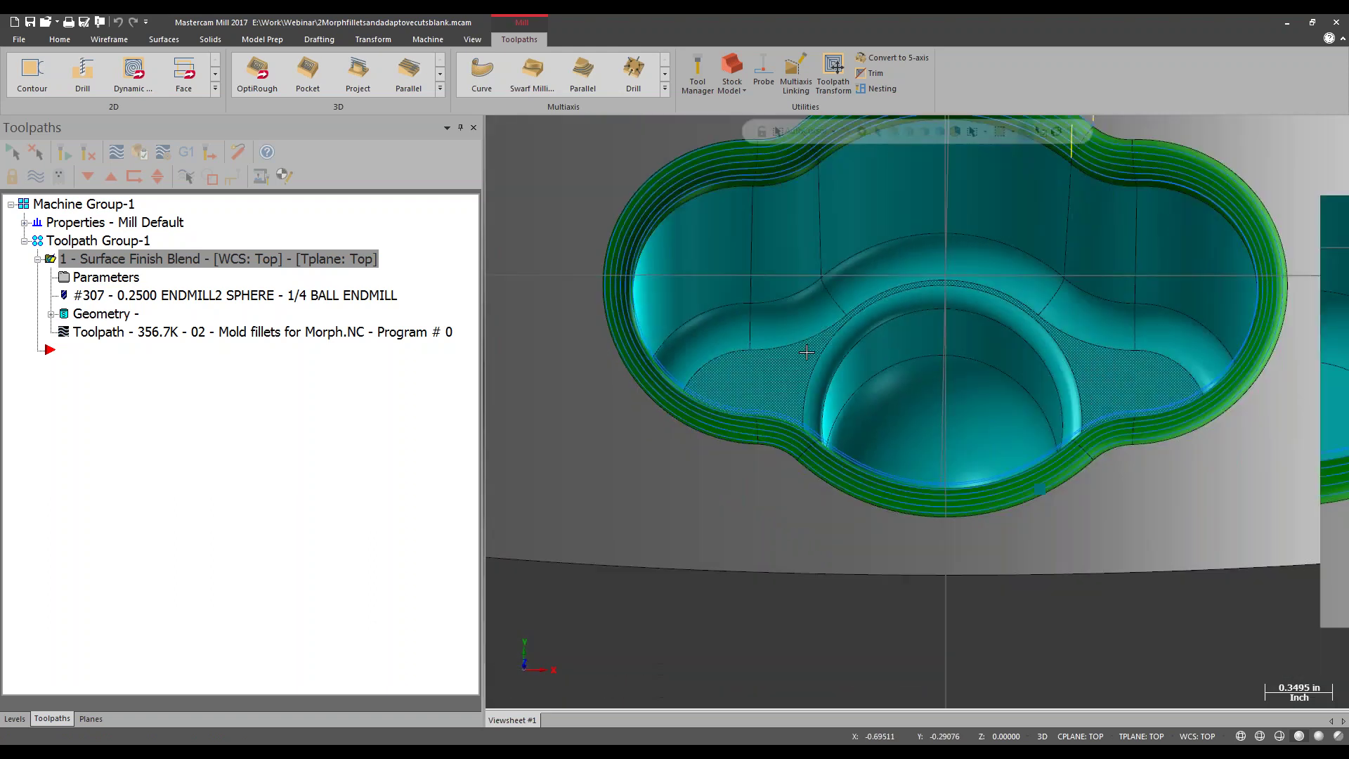
scroll(827, 157, "down", 2)
scroll(826, 158, "up", 3)
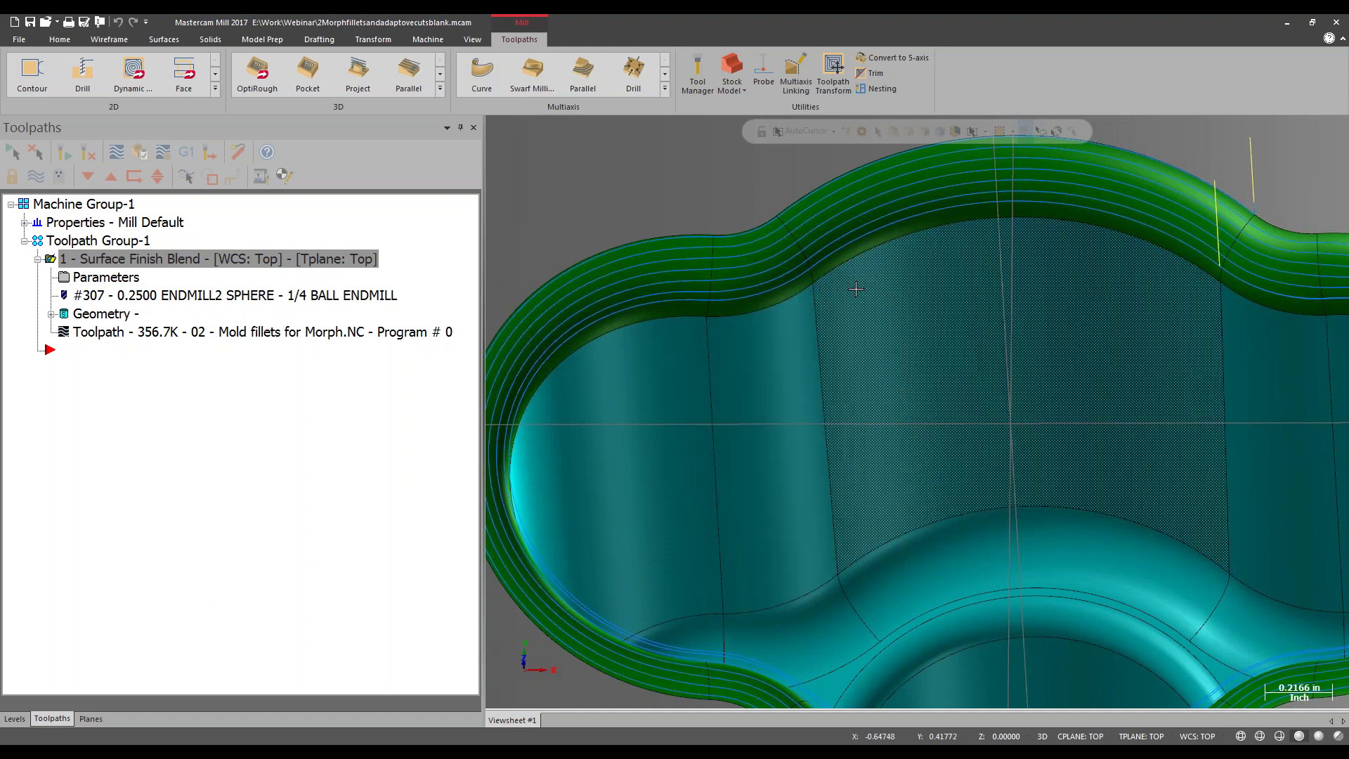
scroll(1114, 280, "down", 6)
scroll(1121, 295, "up", 4)
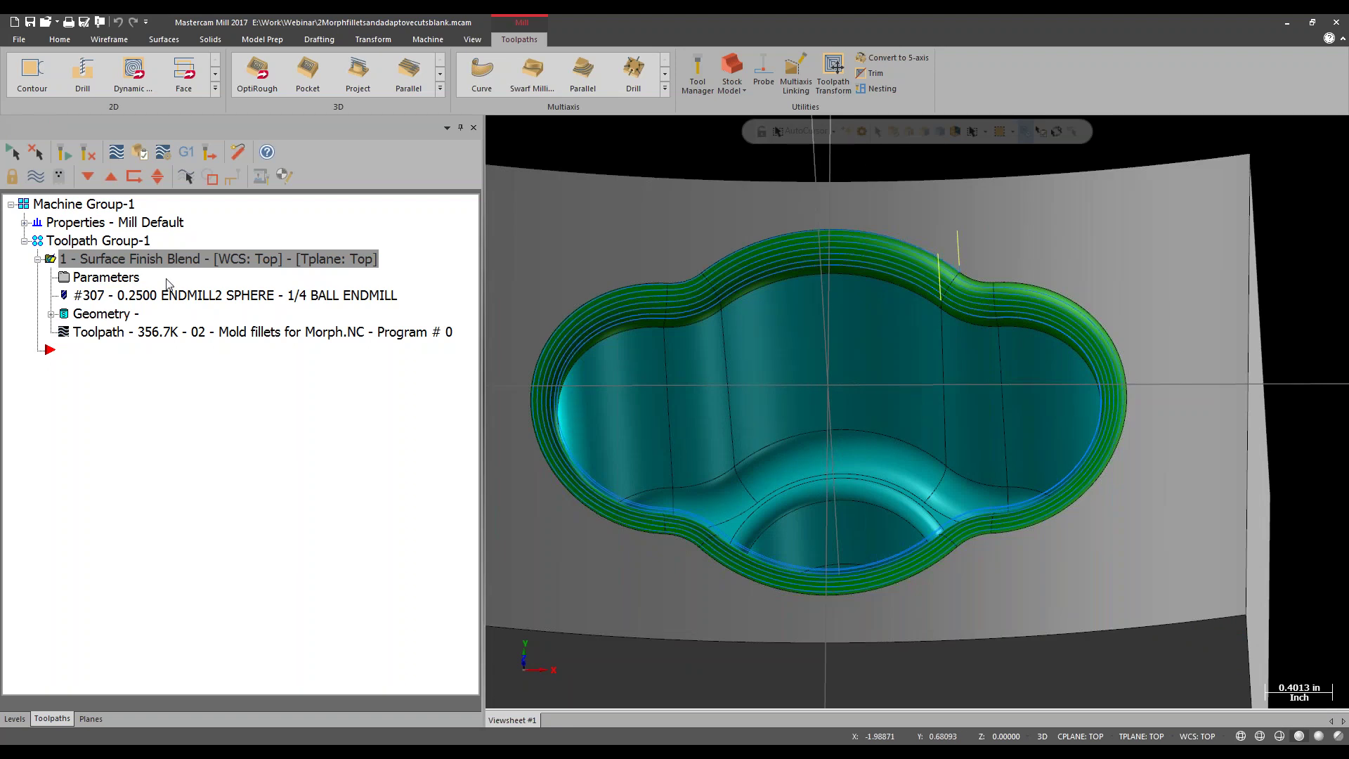
Hide the Surface Finish Blend toolpath display and create a new multiaxis Morph toolpath.
left_click(35, 176)
left_click(664, 90)
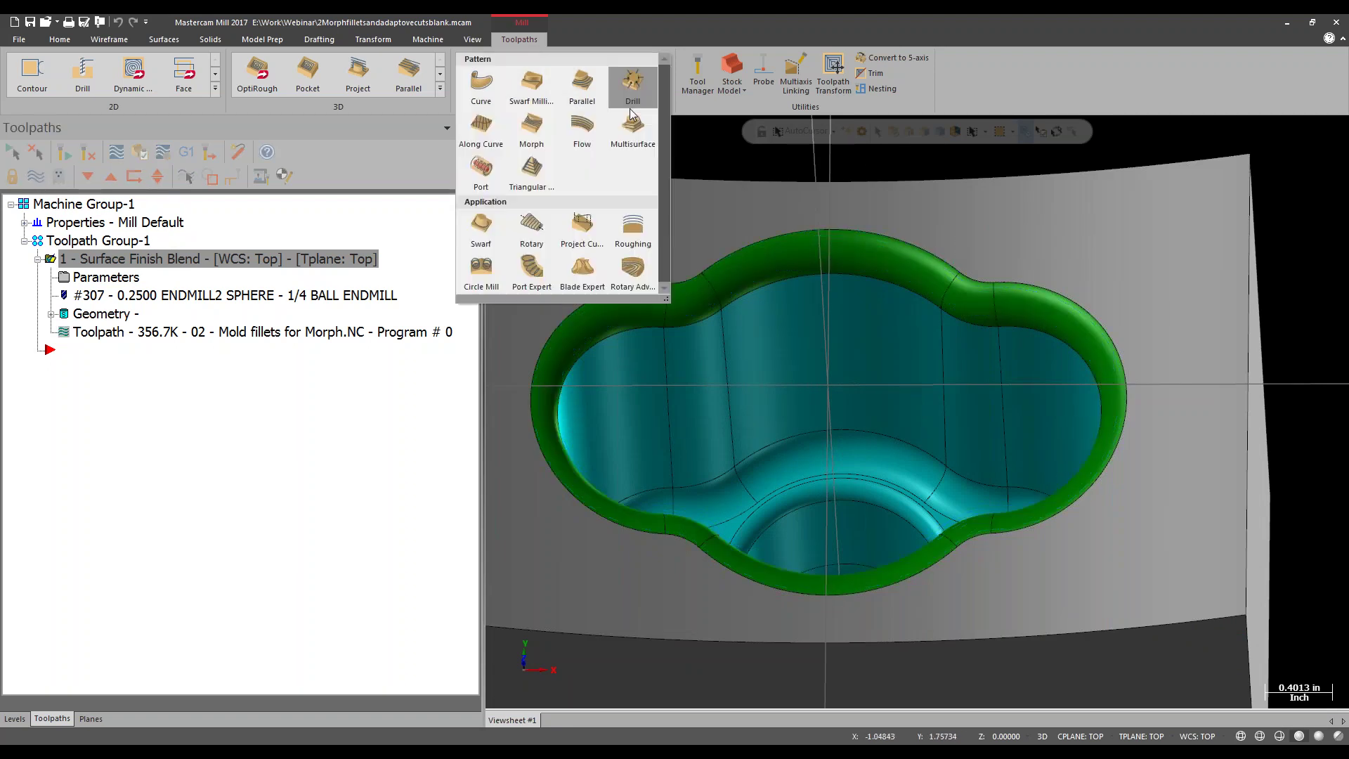
left_click(533, 128)
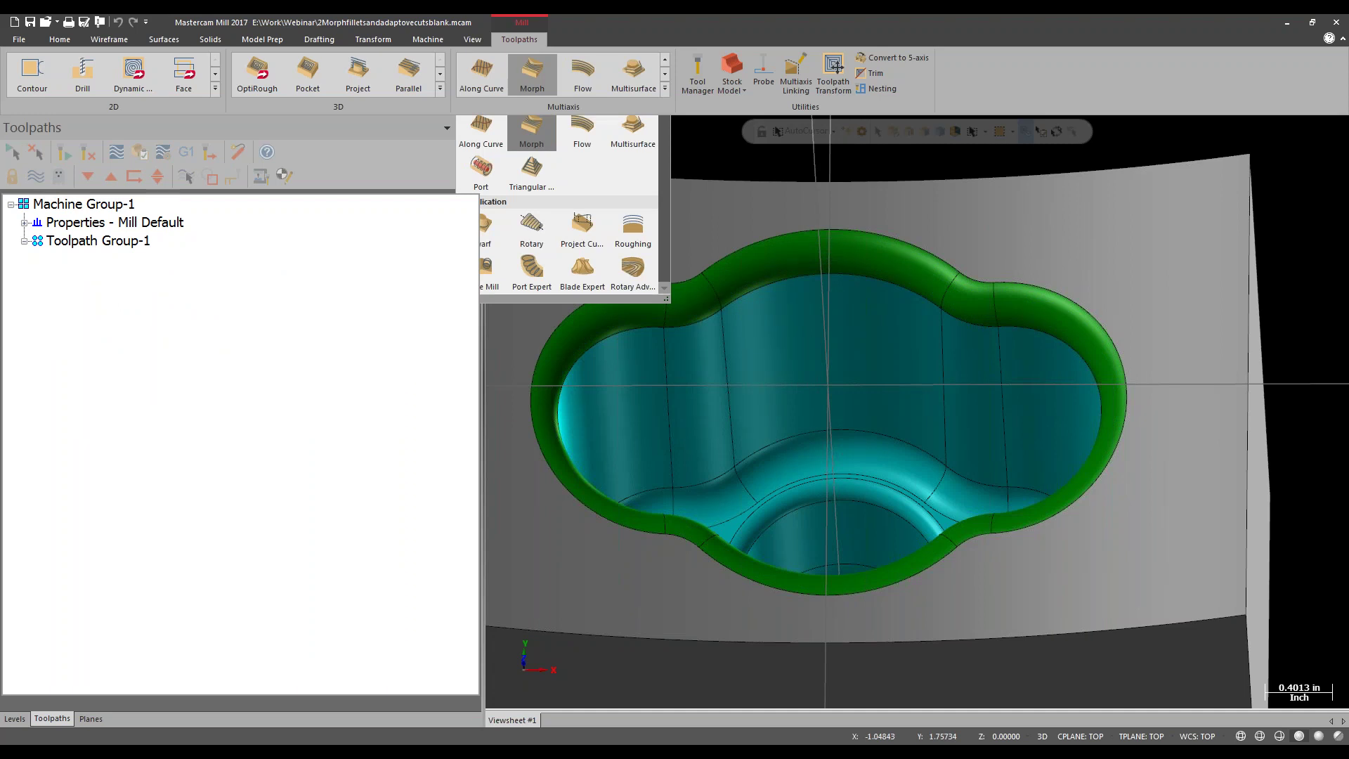
left_click(531, 130)
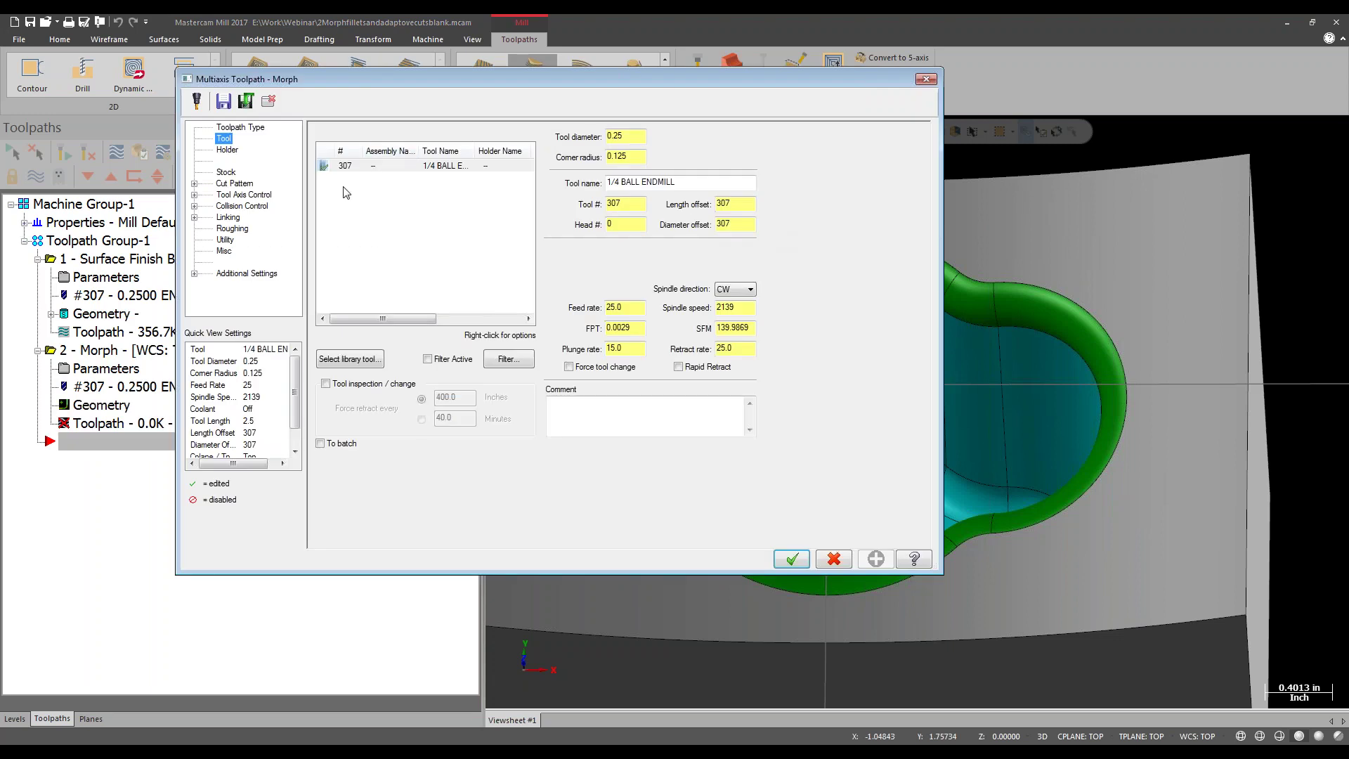
Chain the green fillet band's outer solid edge loop as the Pattern From curve, and open the Pattern To geometry selection.
left_click(232, 186)
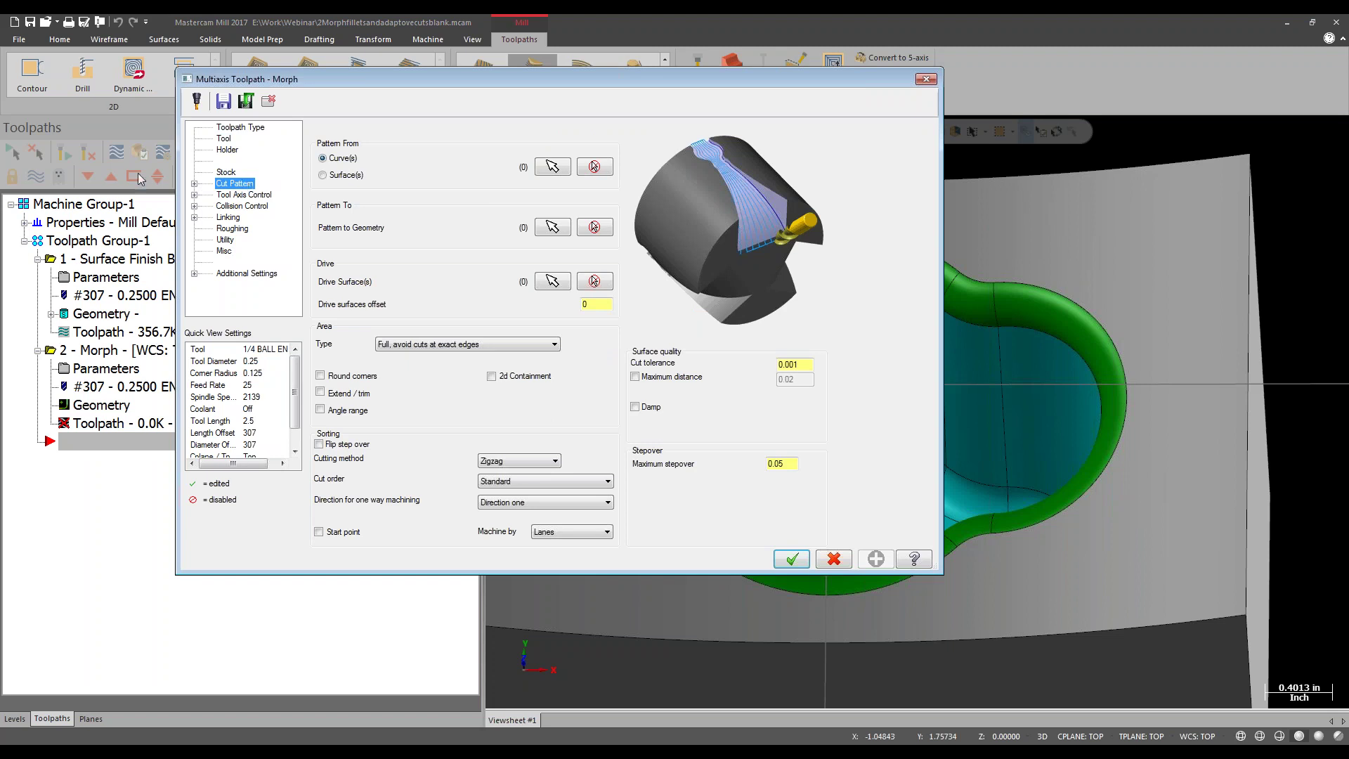
left_click(539, 166)
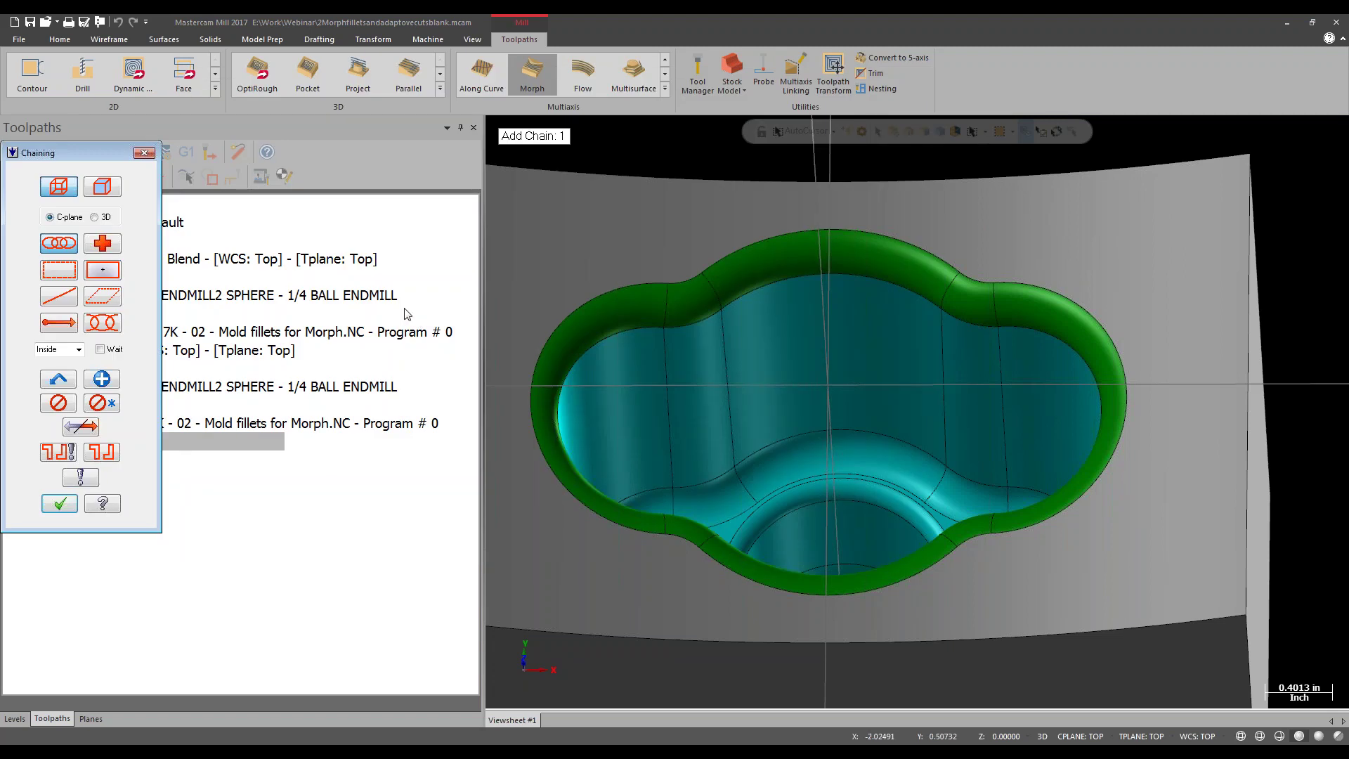
left_click(104, 184)
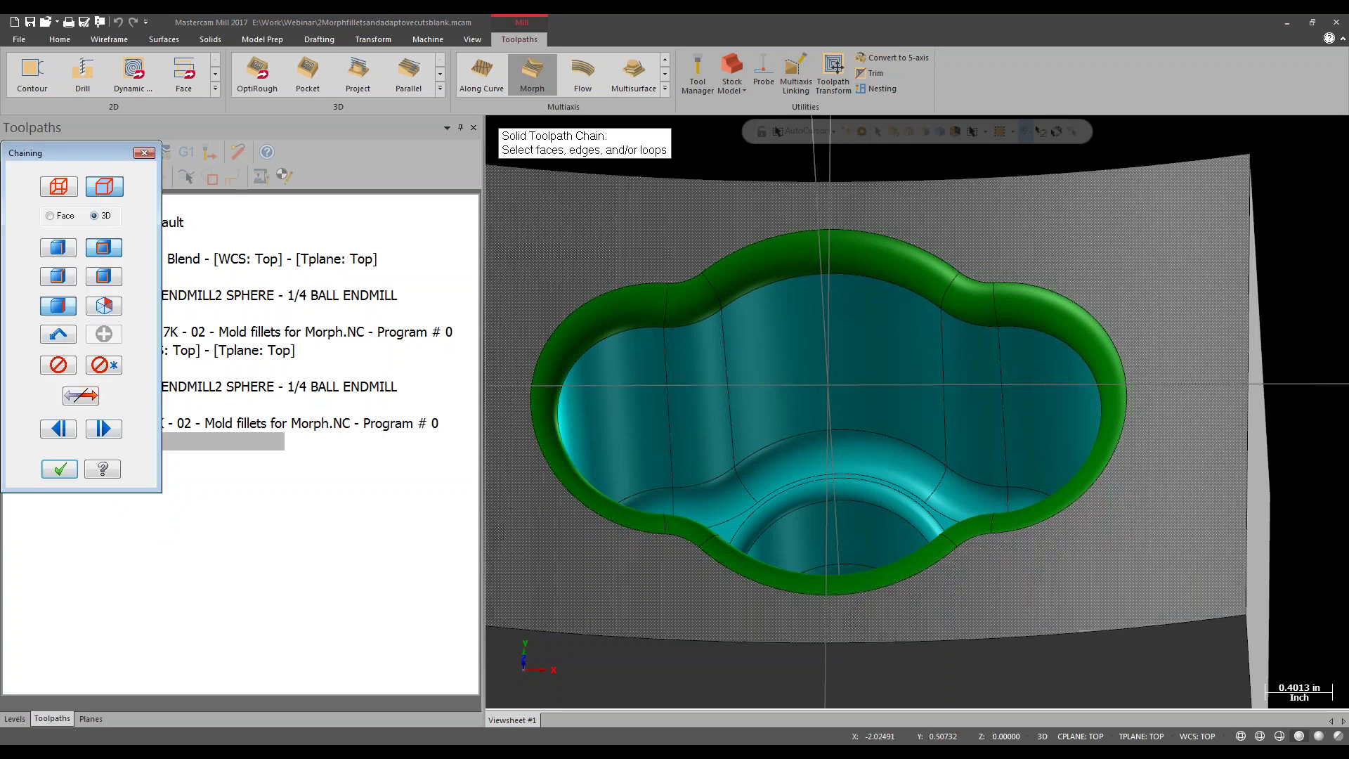
left_click(709, 273)
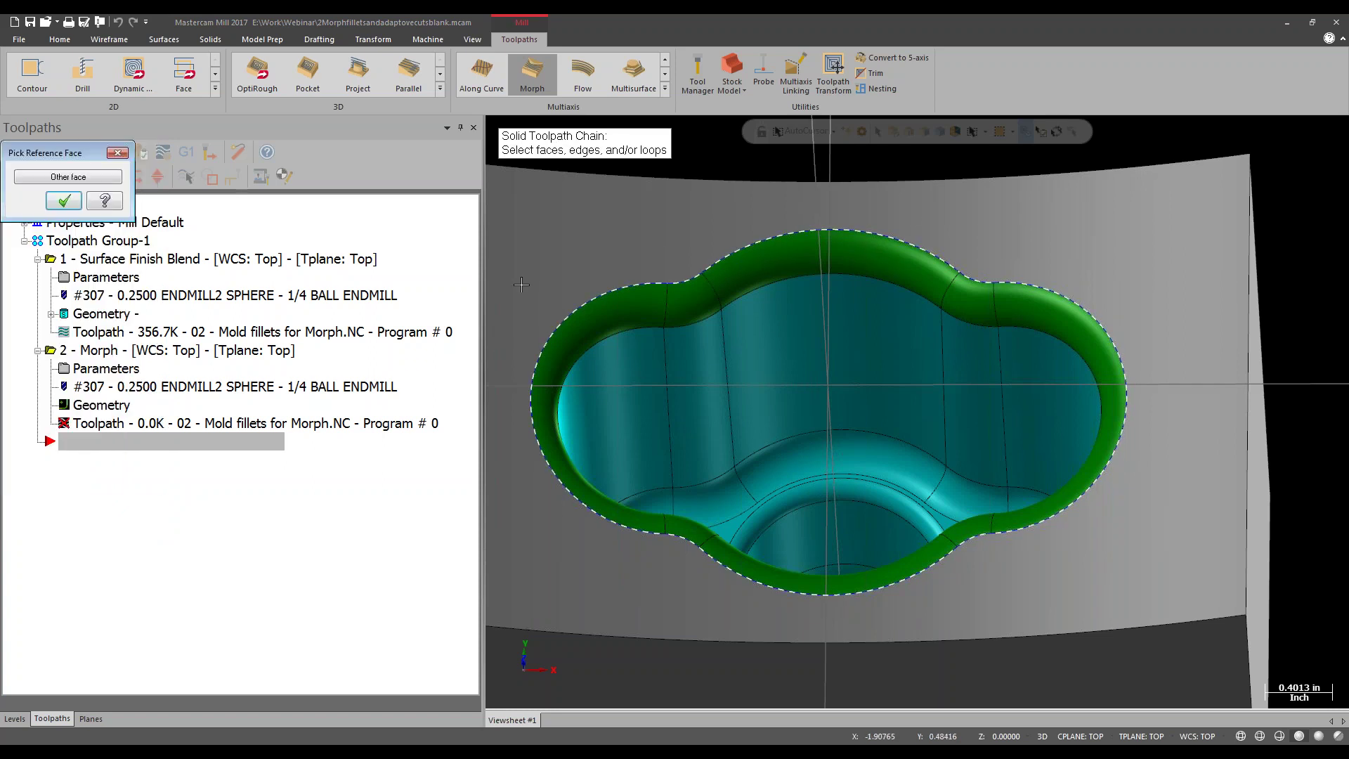
left_click(63, 201)
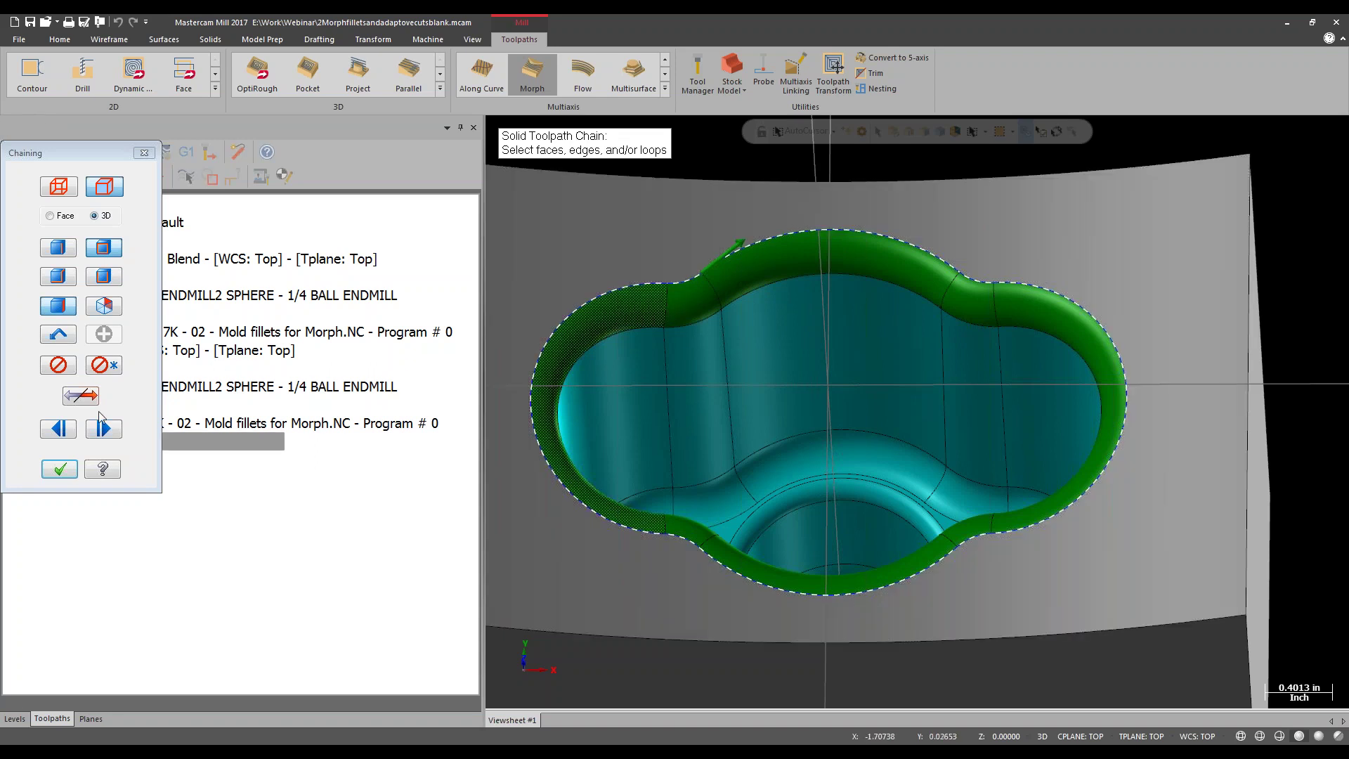
left_click(59, 470)
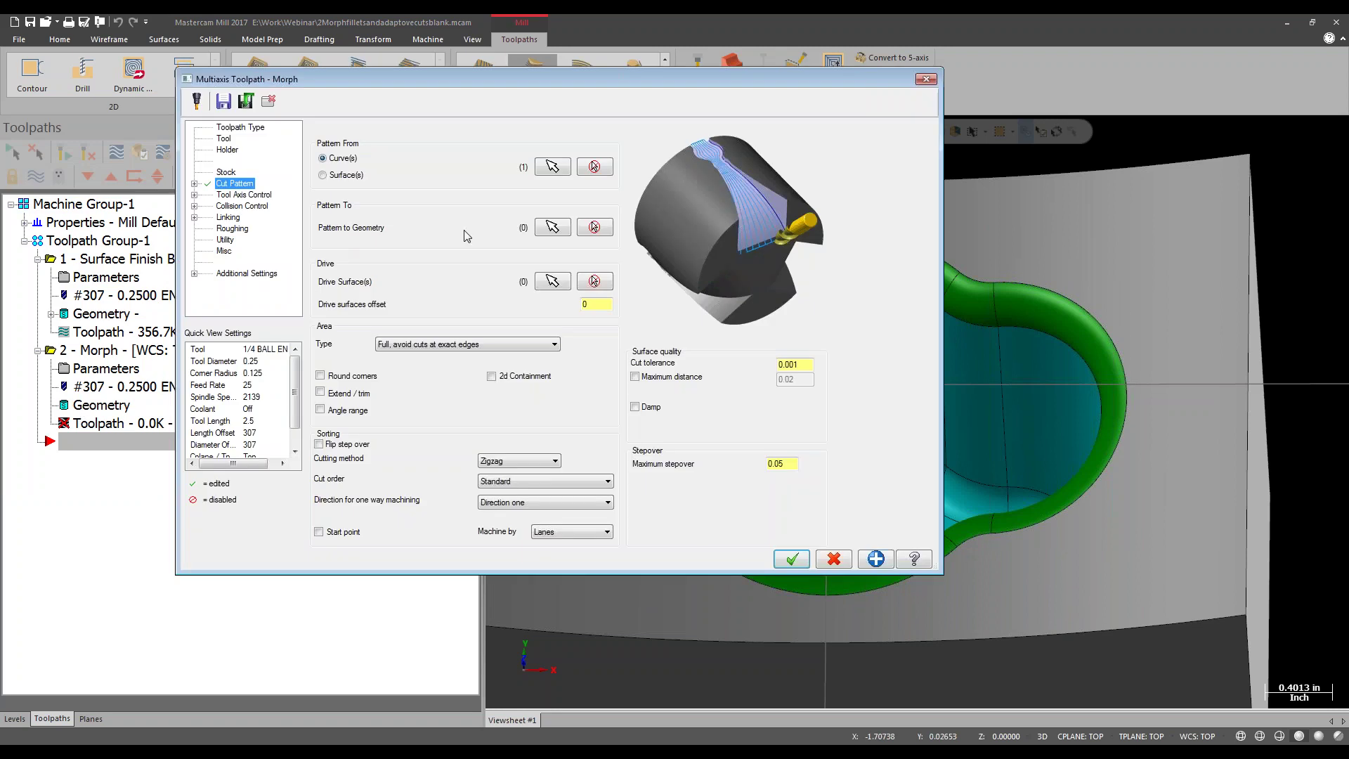
left_click(554, 228)
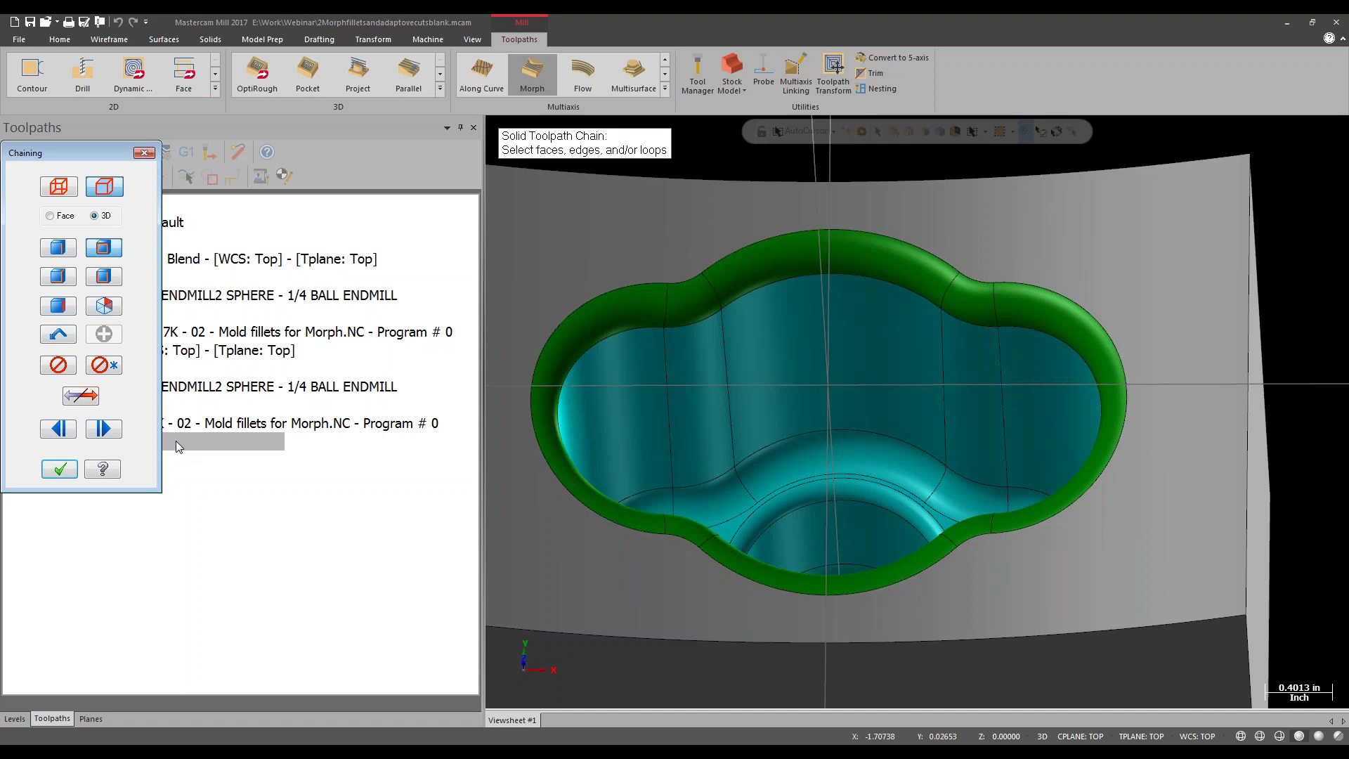
left_click(104, 277)
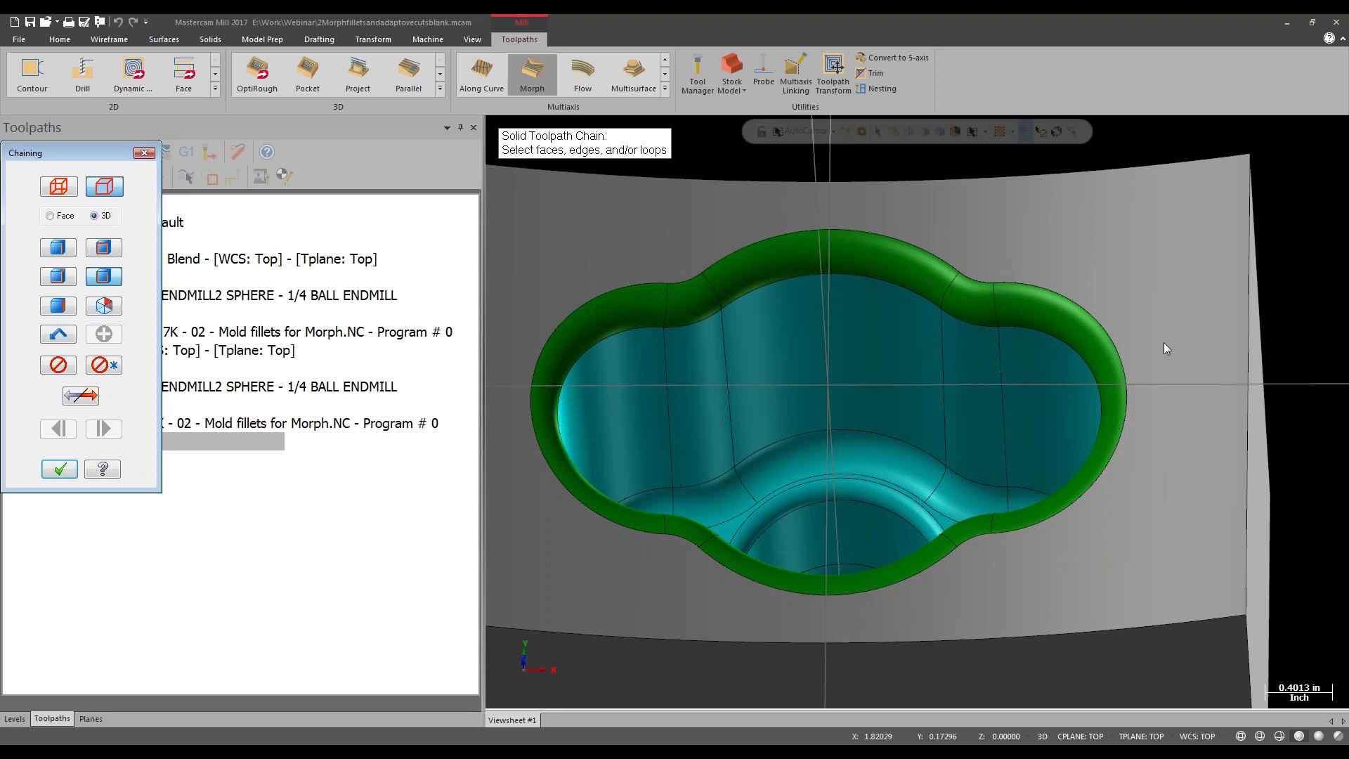
scroll(1041, 389, "down", 2)
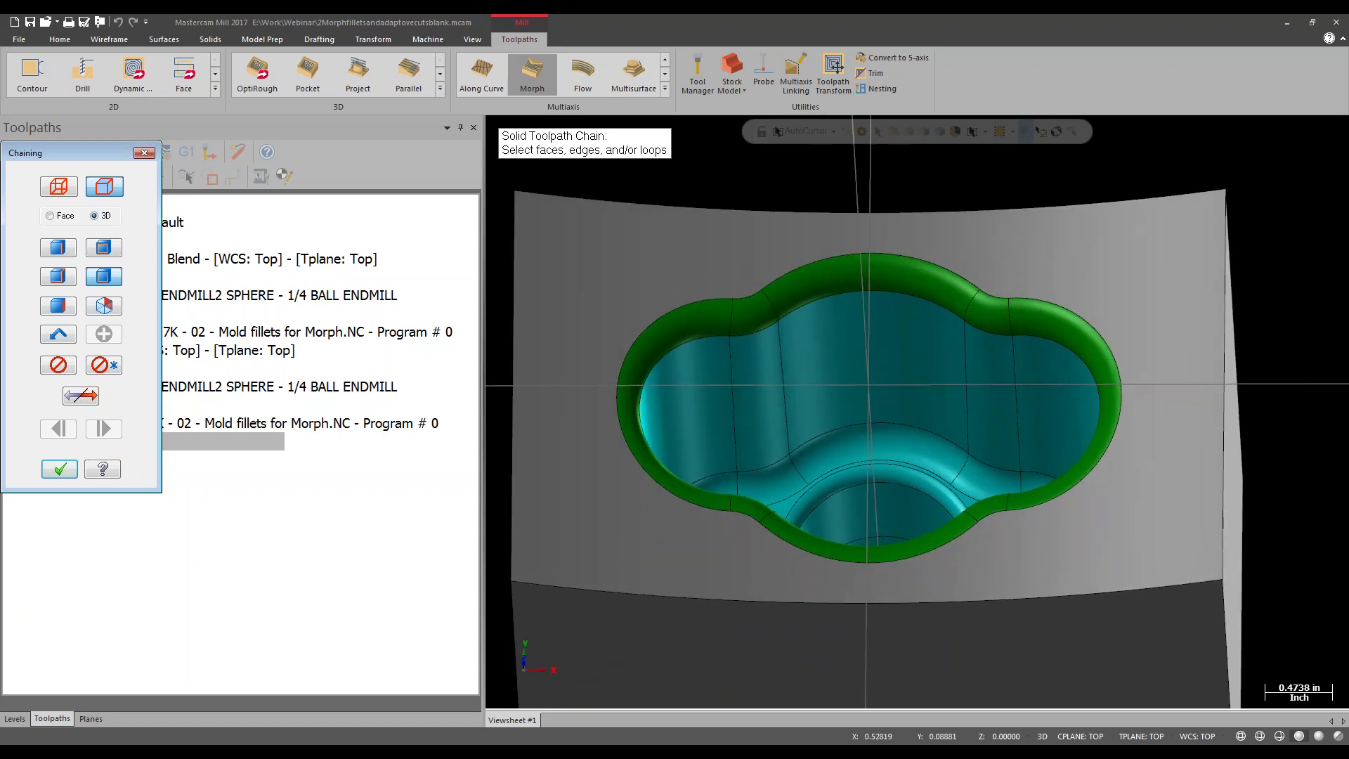
key("Return")
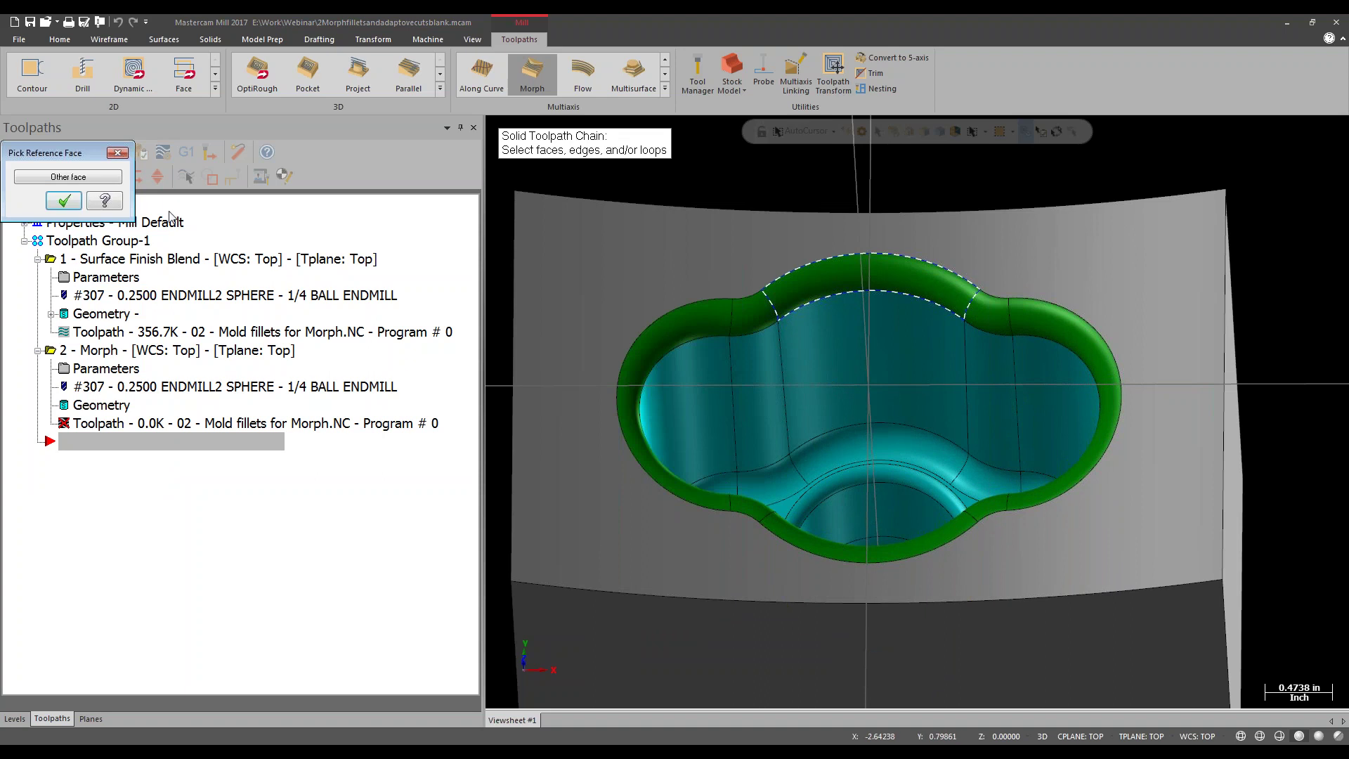
left_click(82, 179)
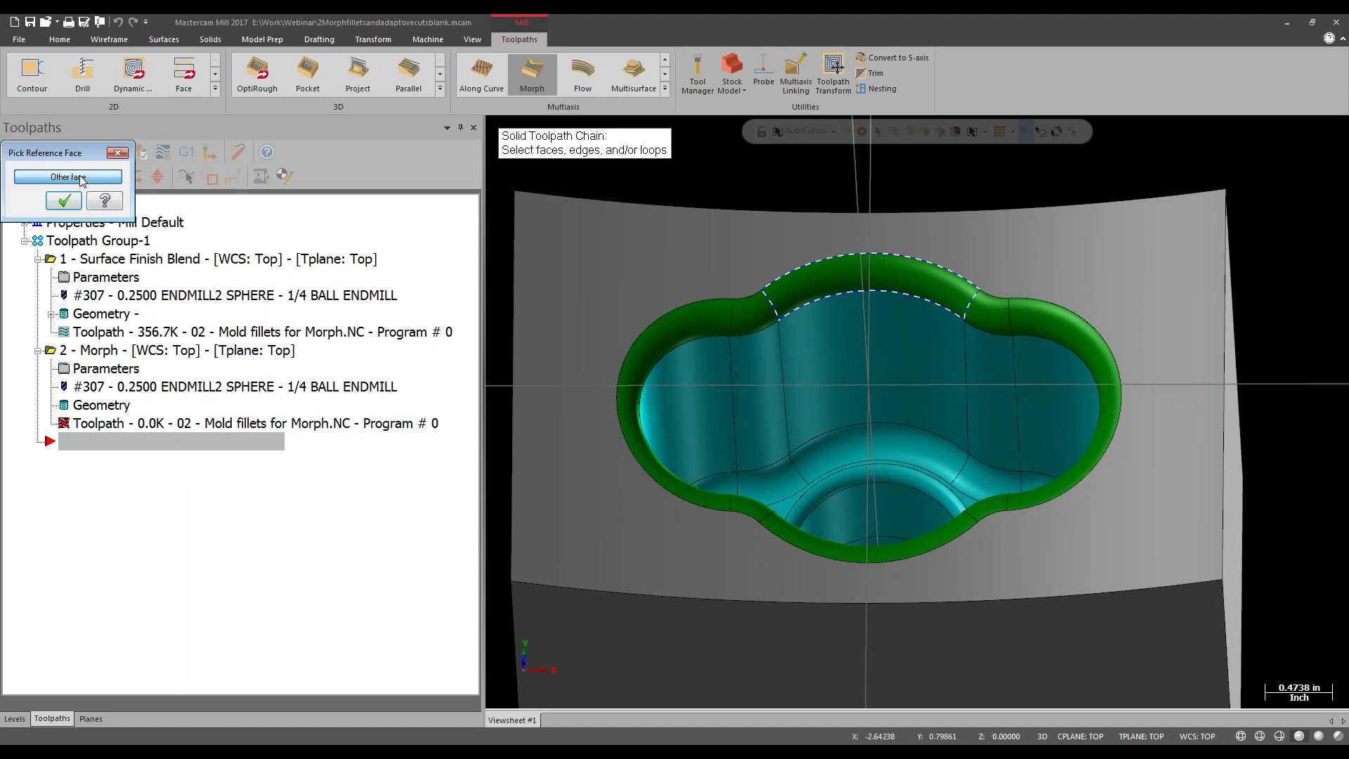
left_click(75, 203)
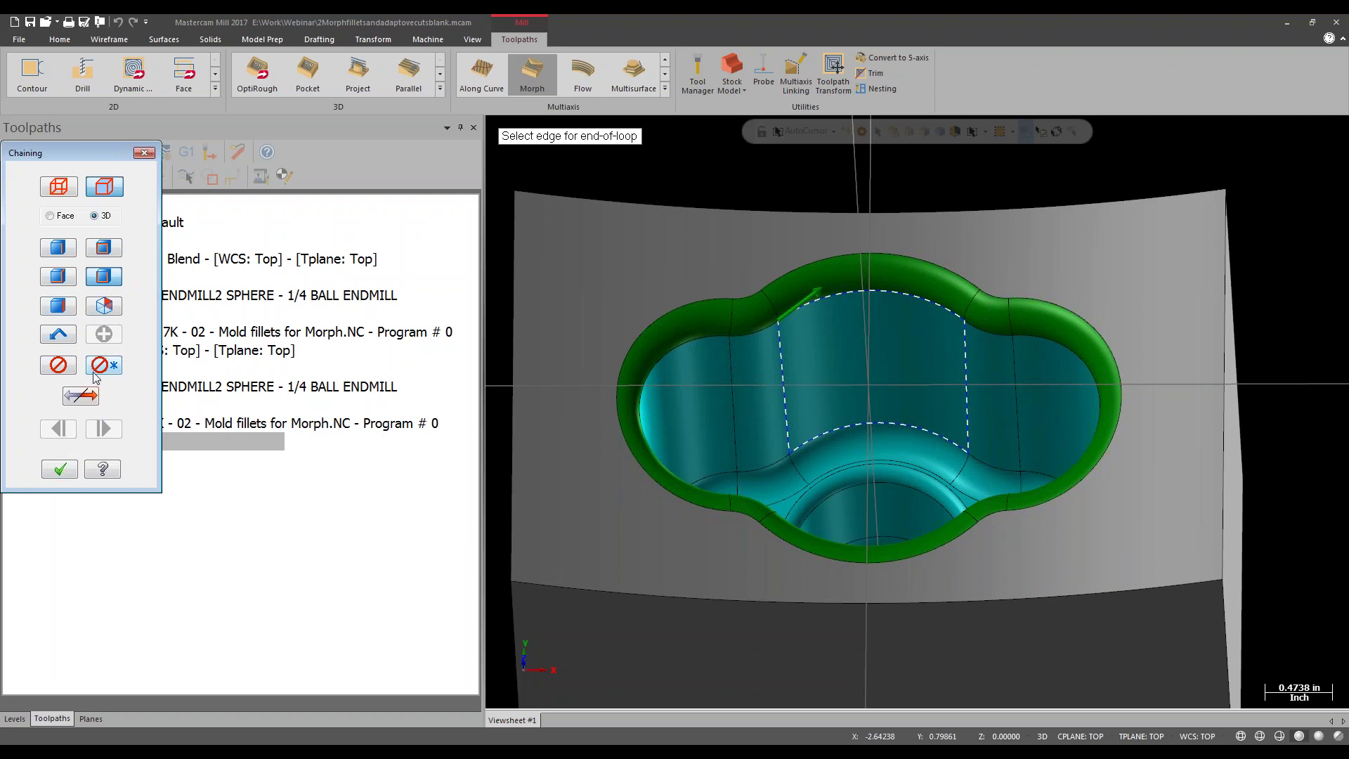
left_click(99, 363)
Chain the closed run of solid edges along the fillet band's inner boundary as the Pattern To geometry.
left_click(58, 276)
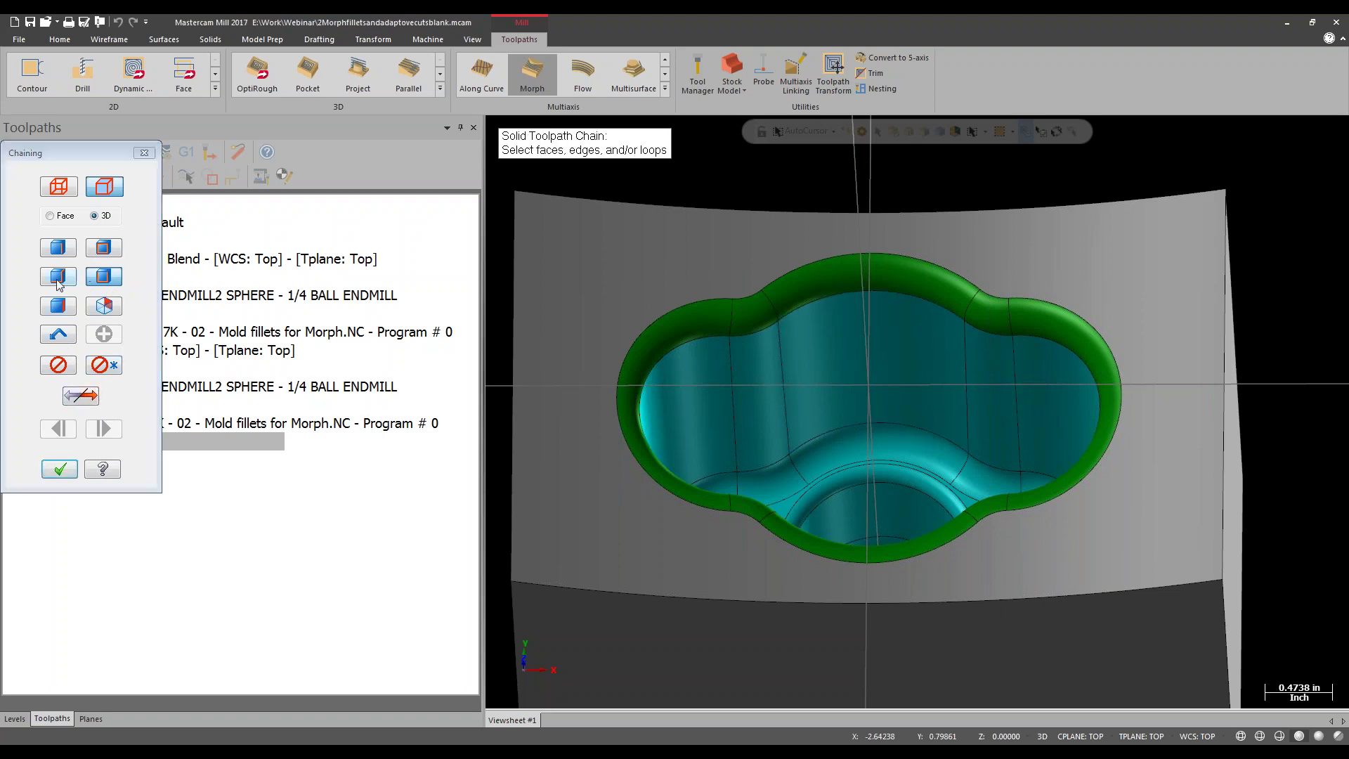
left_click(790, 310)
left_click(791, 309)
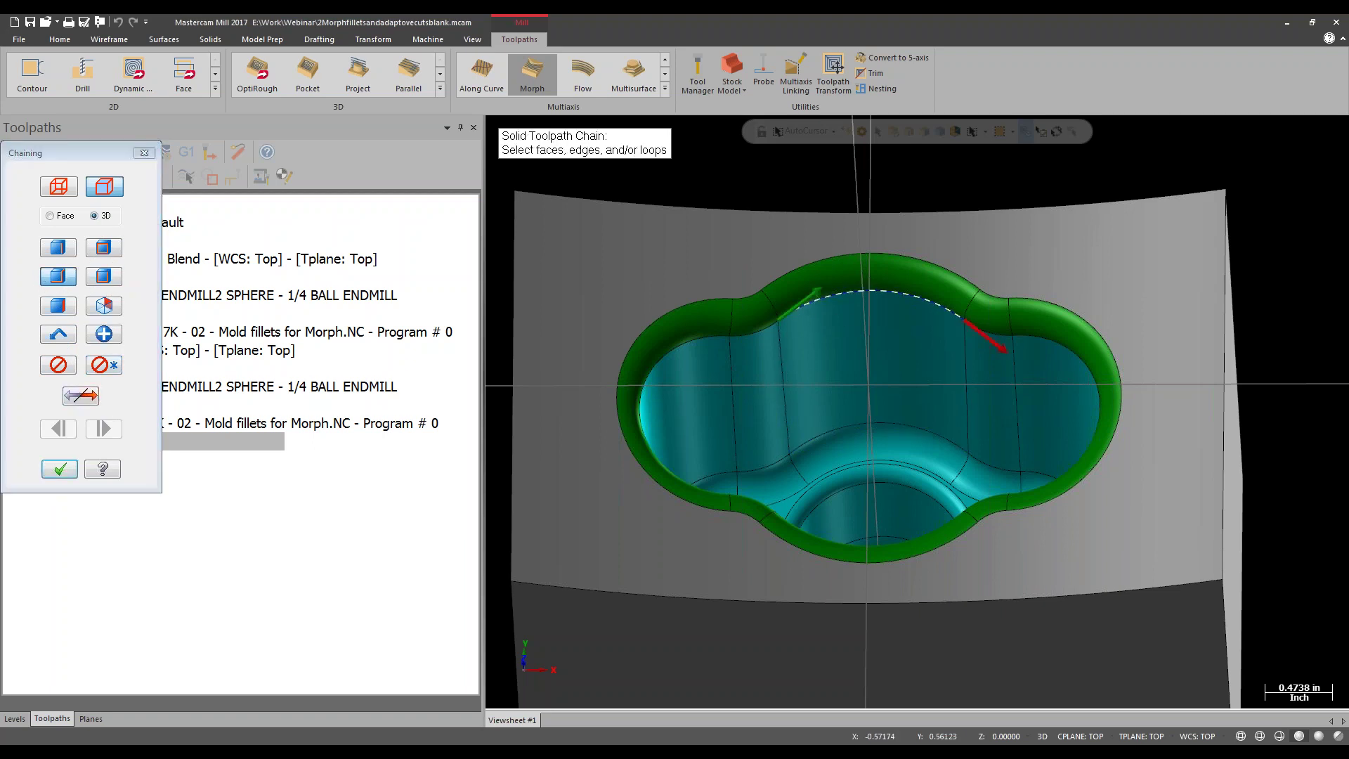
left_click(980, 328)
left_click(1012, 494)
middle_click_drag(1012, 494, 599, 439)
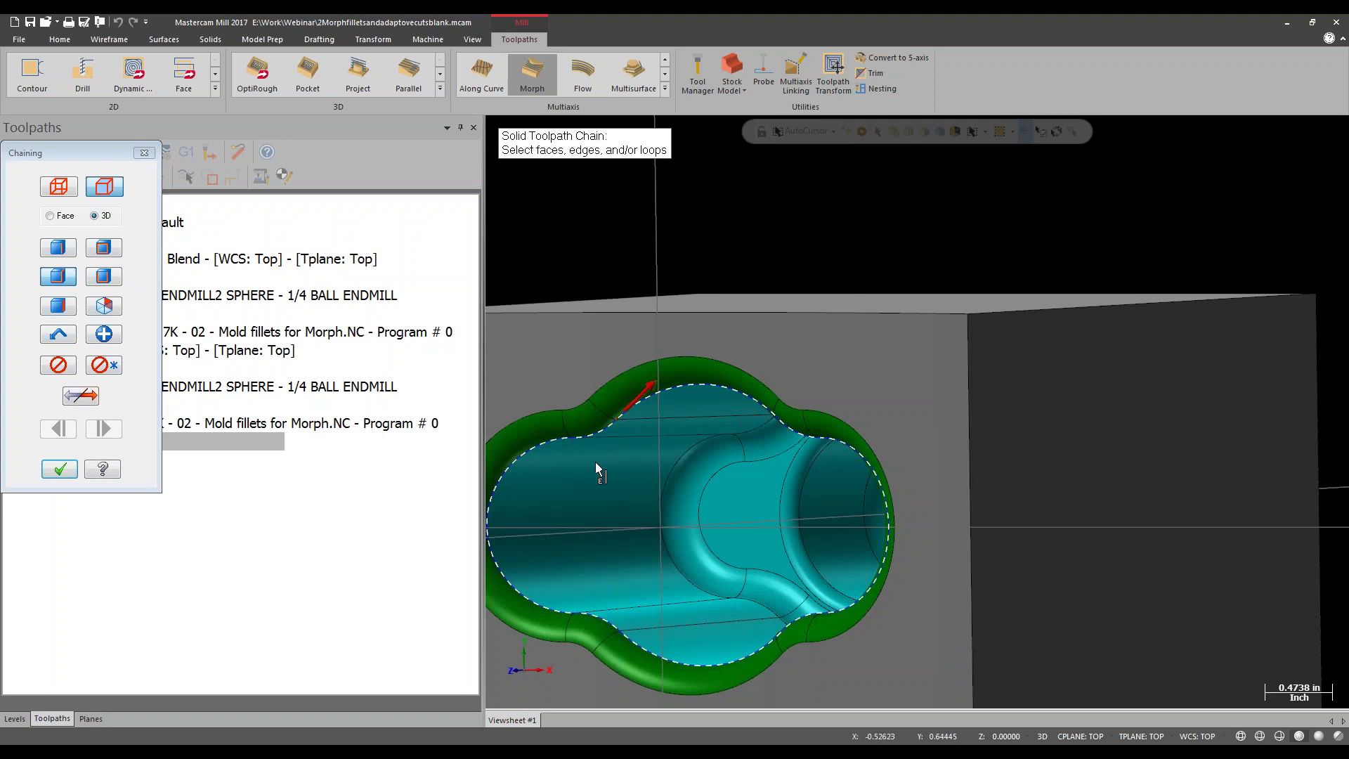
middle_click_drag(669, 555, 1001, 251)
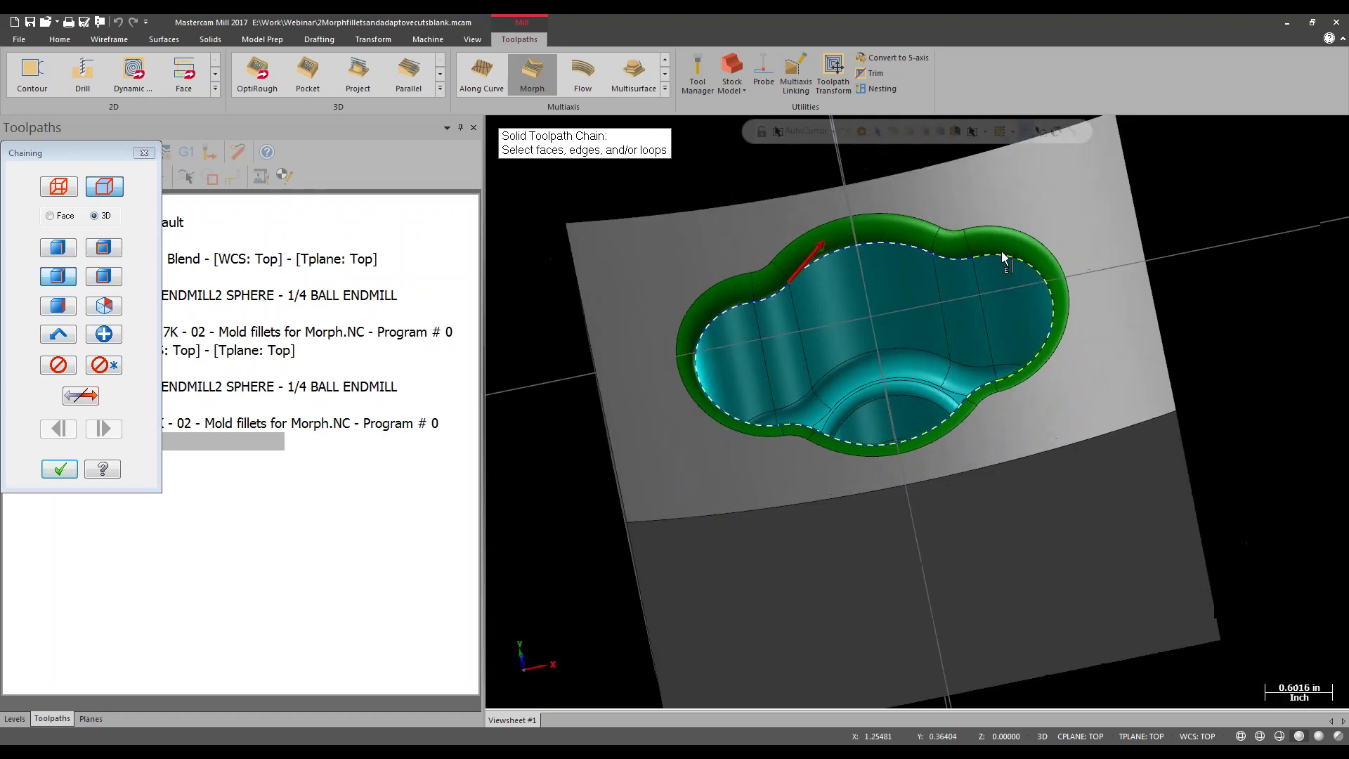
scroll(1001, 251, "up", 2)
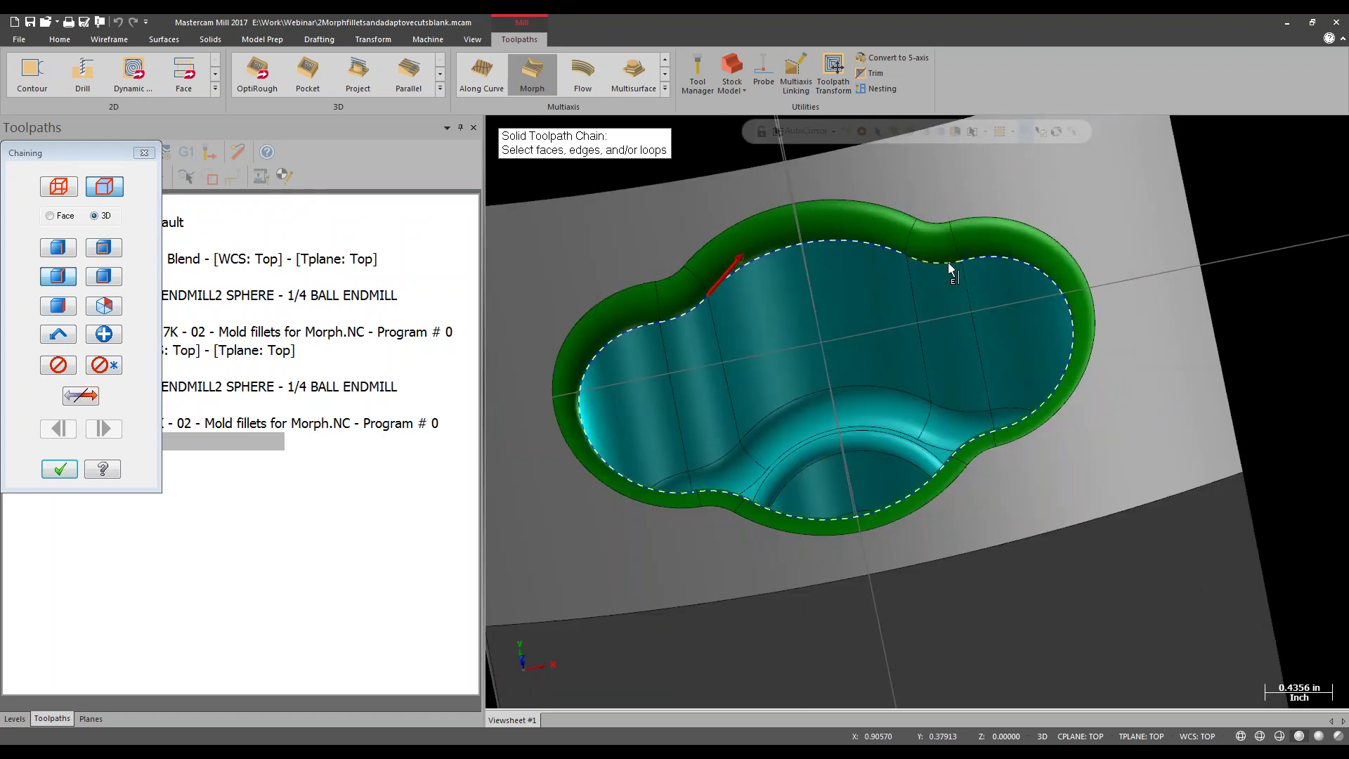
left_click(60, 469)
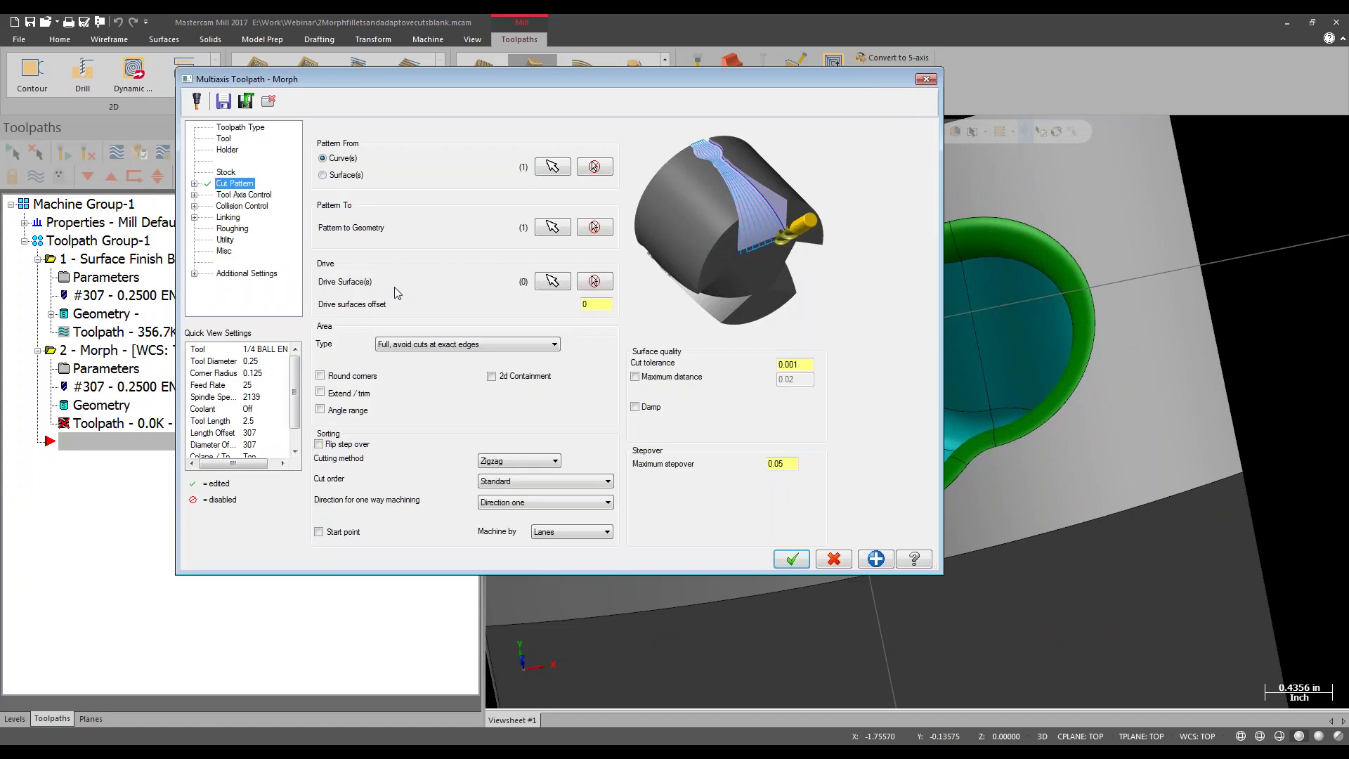
Select all solid faces of green color 2 as the Morph toolpath's drive surfaces.
left_click(553, 281)
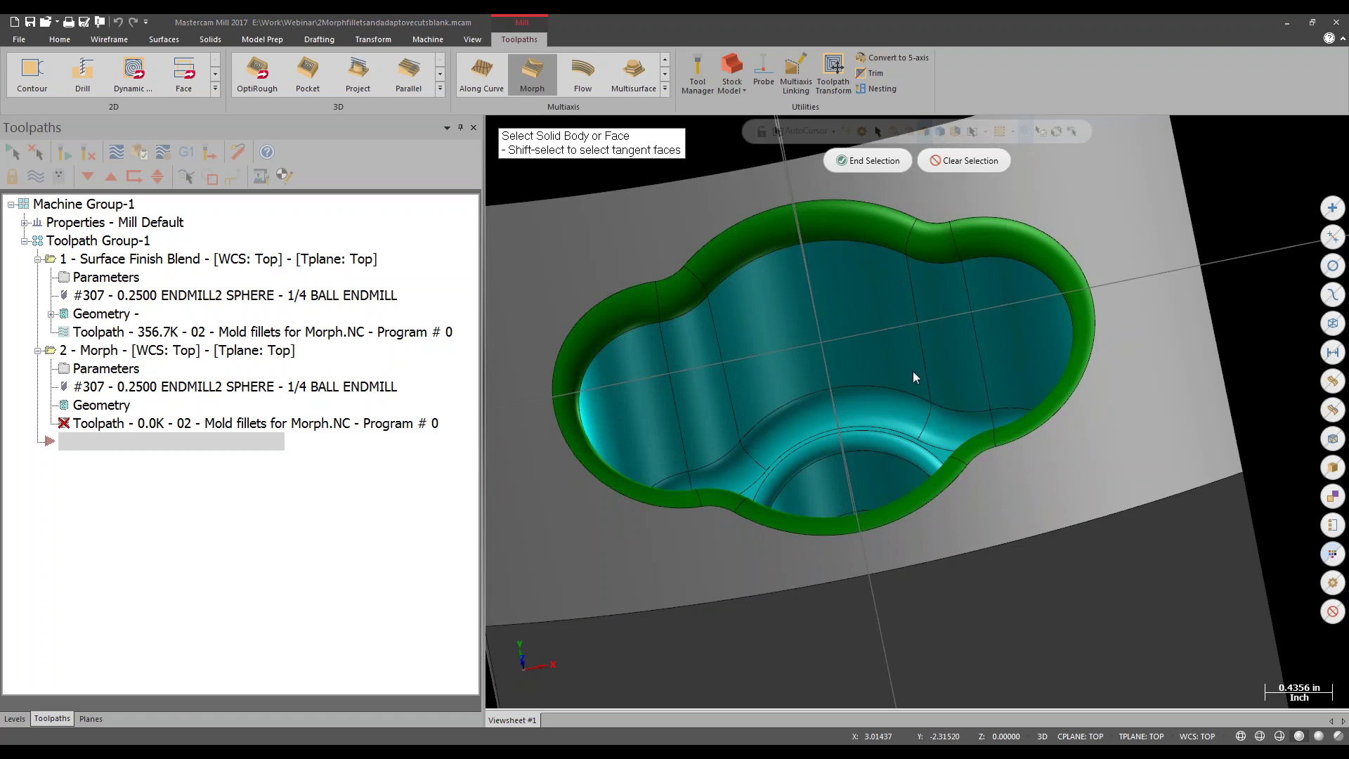
key("ctrl+a")
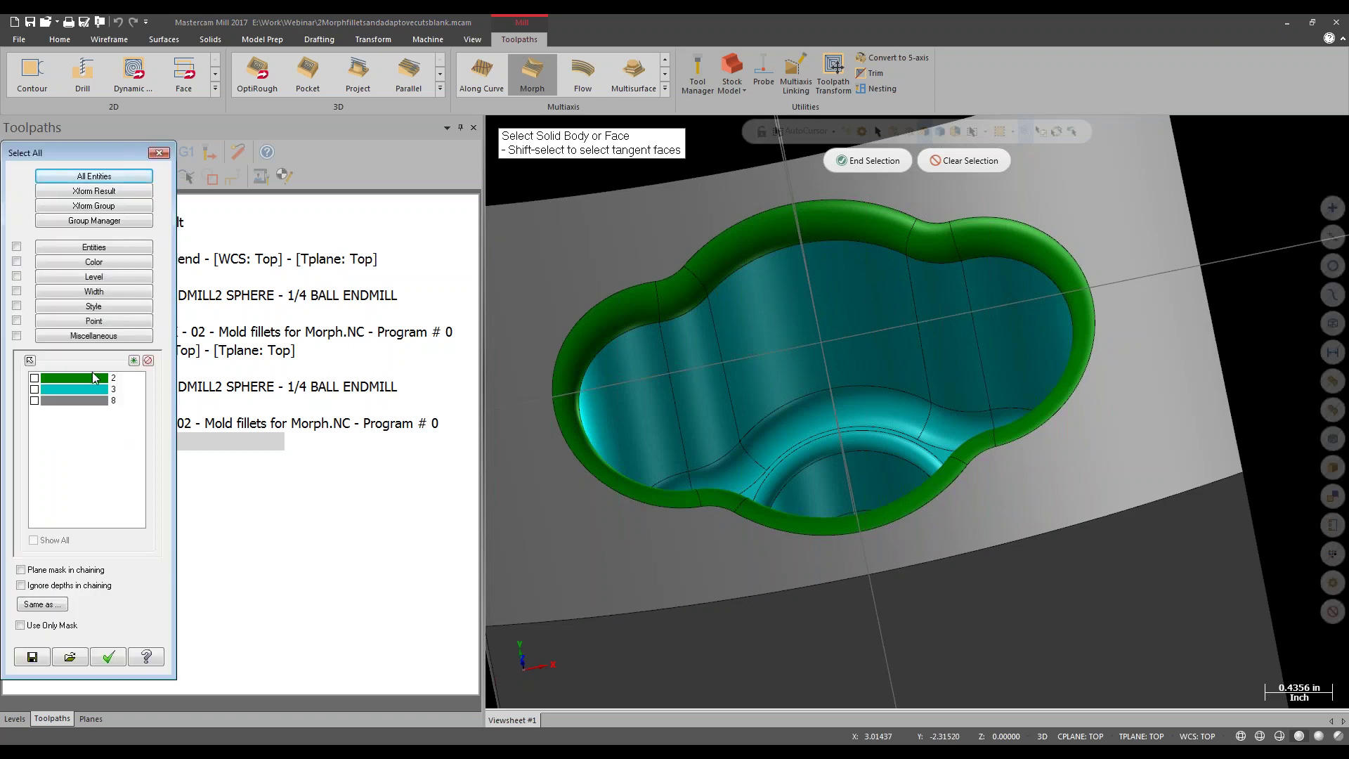
left_click(34, 378)
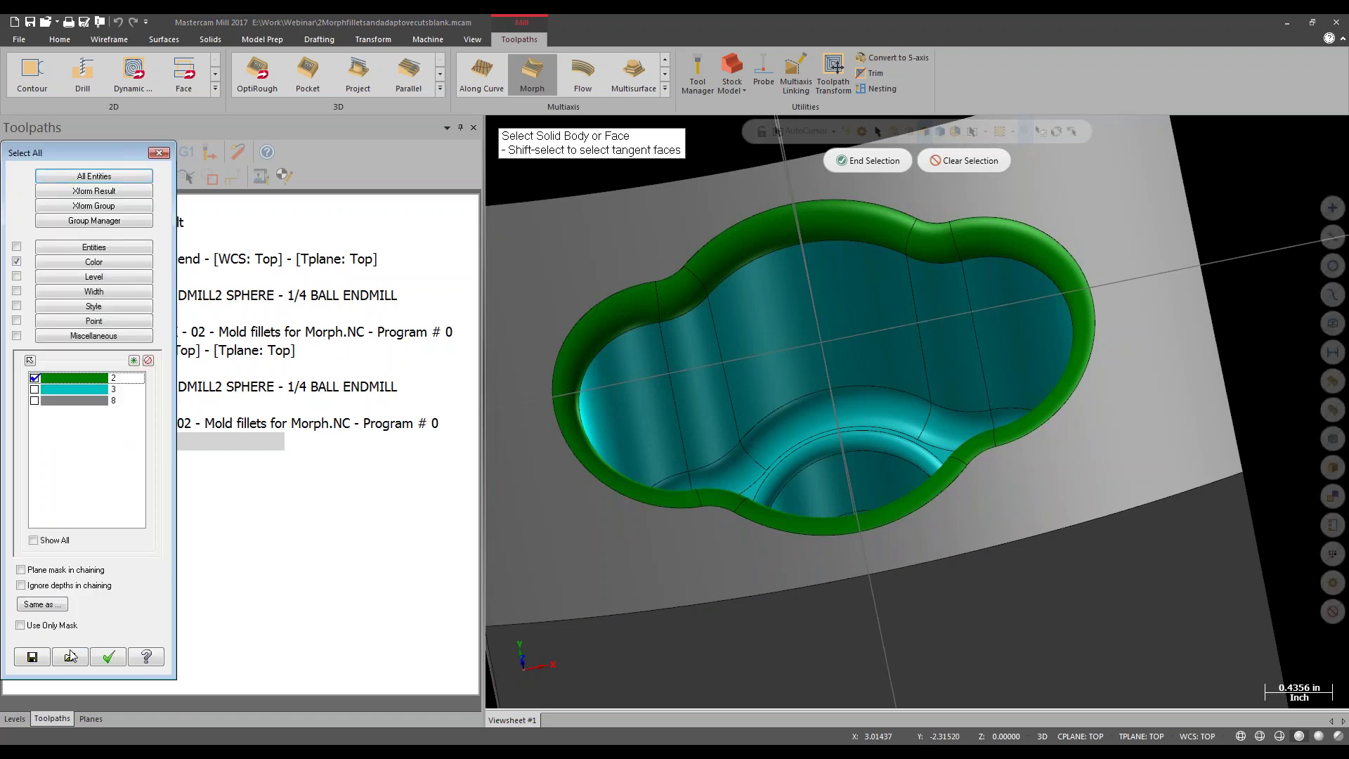
left_click(107, 656)
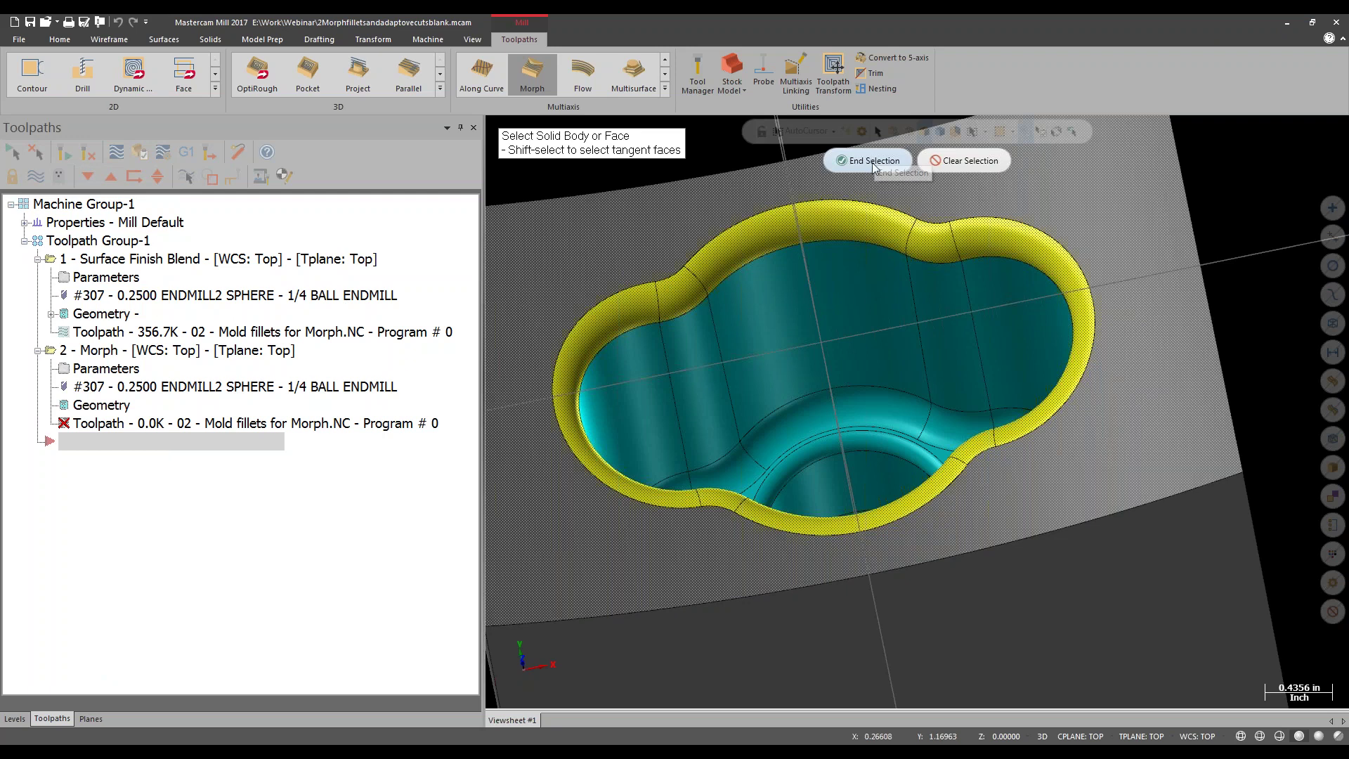
left_click(870, 161)
left_click(518, 294)
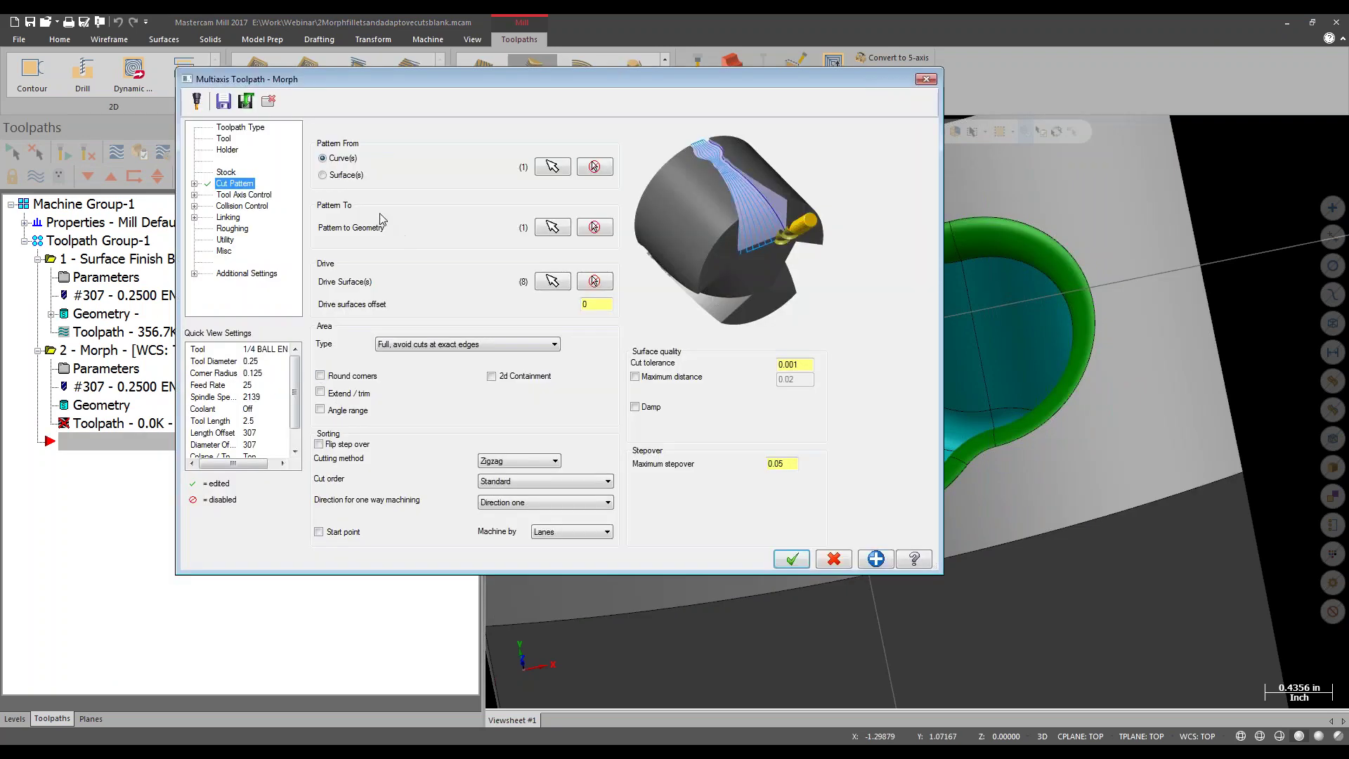
Set the Morph toolpath's tool axis output format to 3 Axis and accept the parameters to generate the toolpath.
left_click(252, 197)
left_click(488, 136)
left_click(422, 146)
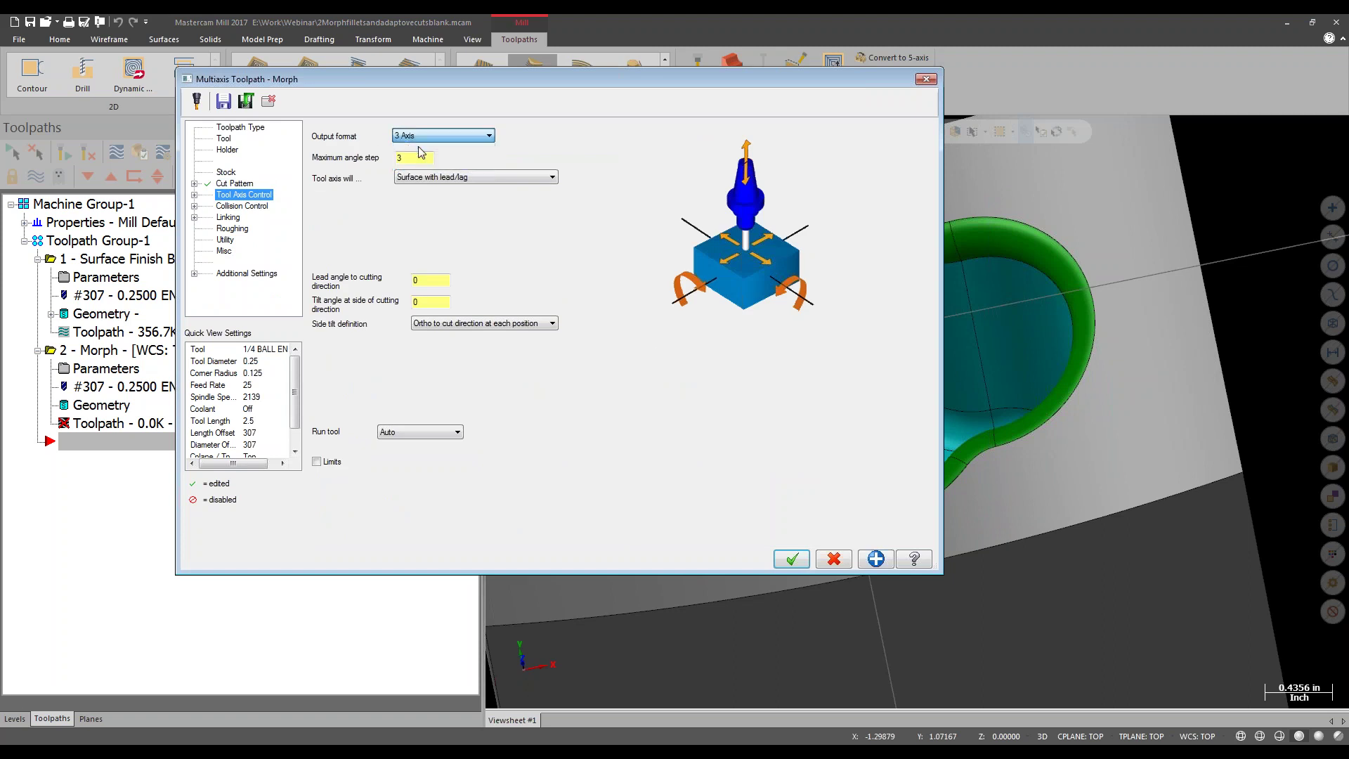
left_click(792, 559)
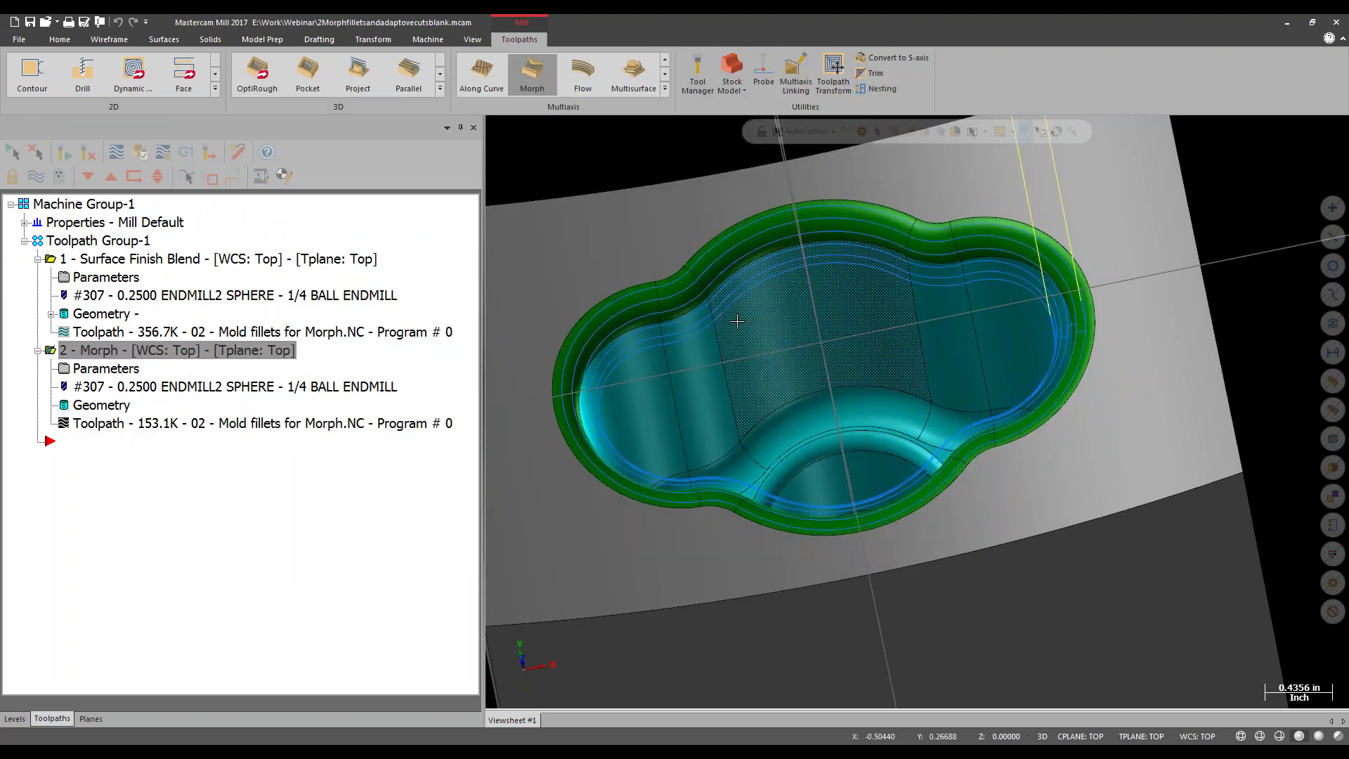
Backplot the Morph toolpath partway and examine the ball endmill's motion around the green rim fillets.
middle_click_drag(736, 315, 693, 265)
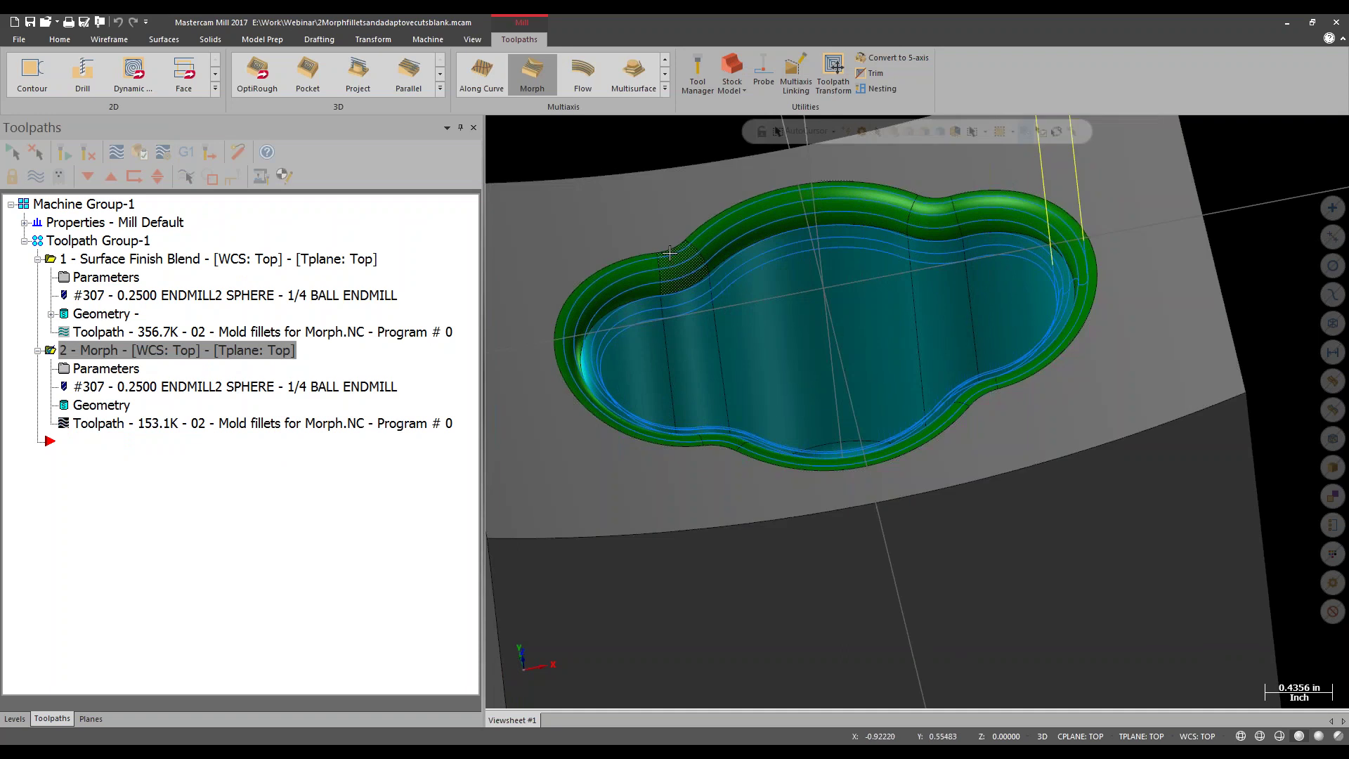
scroll(739, 282, "up", 3)
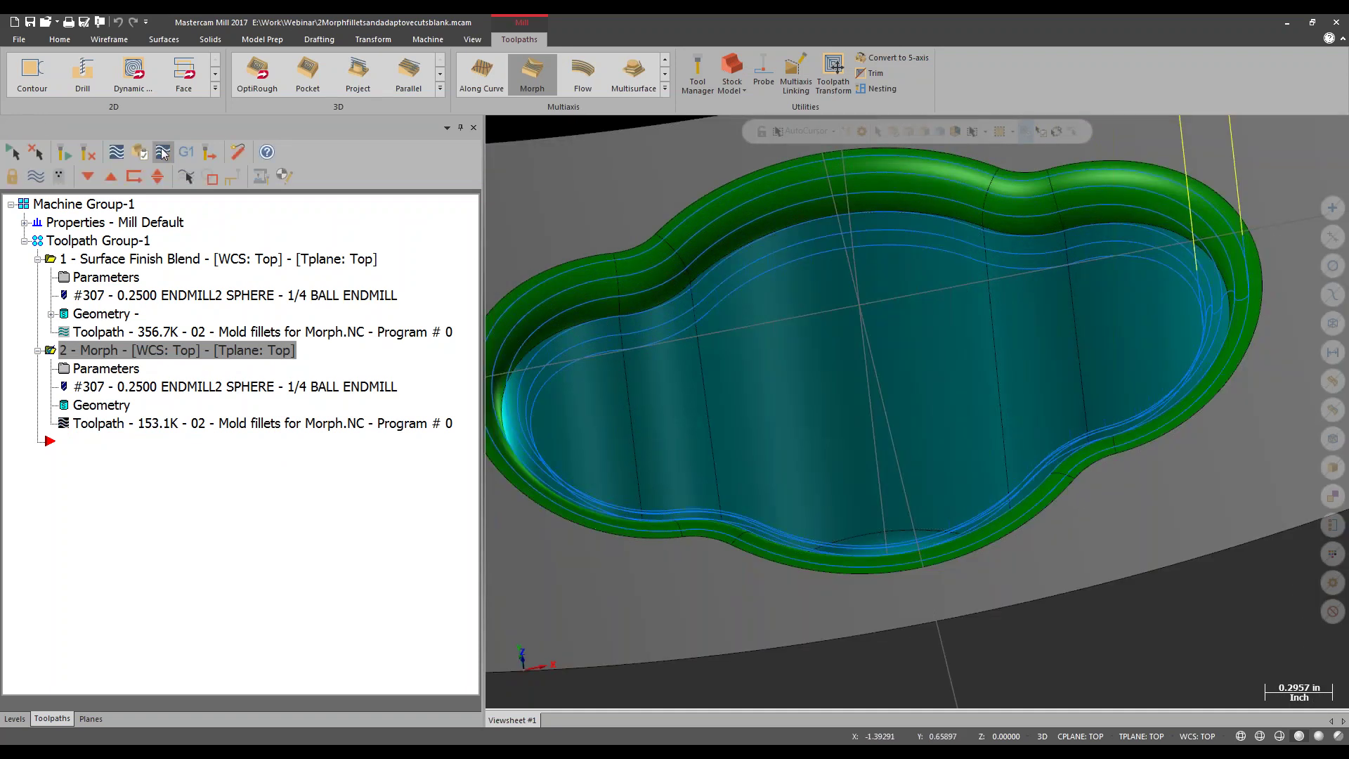
left_click(128, 157)
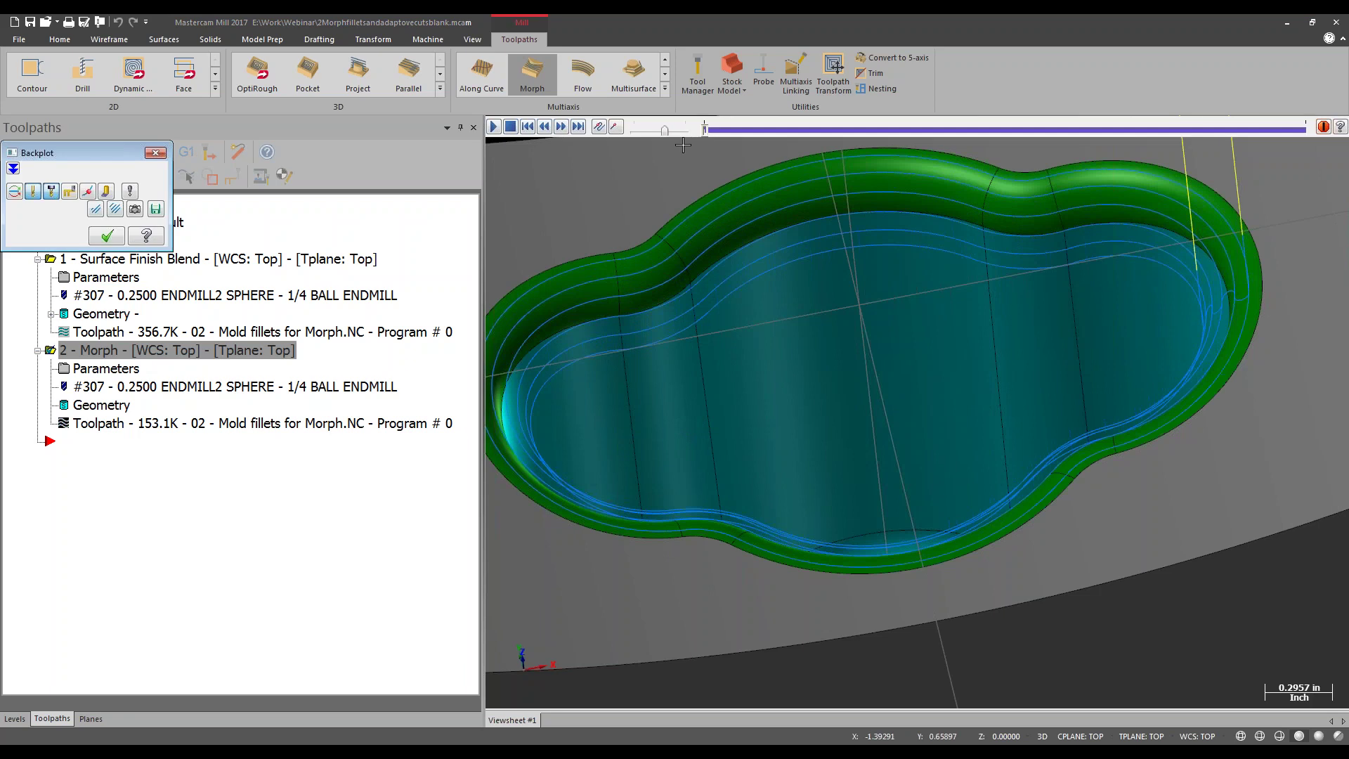
left_click_drag(704, 132, 1224, 167)
mouse_move(795, 232)
middle_mouse_down()
mouse_move(891, 208)
mouse_move(805, 220)
middle_mouse_up()
scroll(805, 220, "up", 3)
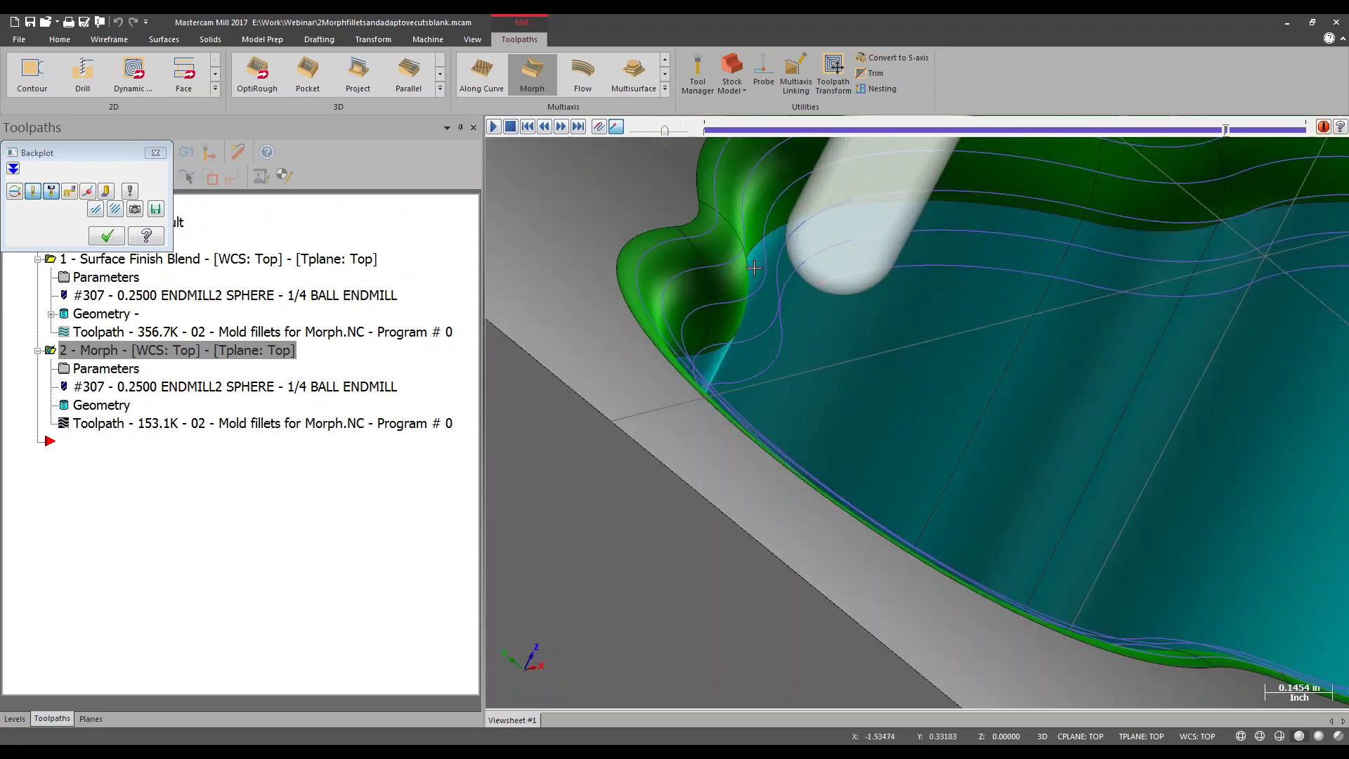
middle_click_drag(796, 236, 885, 183)
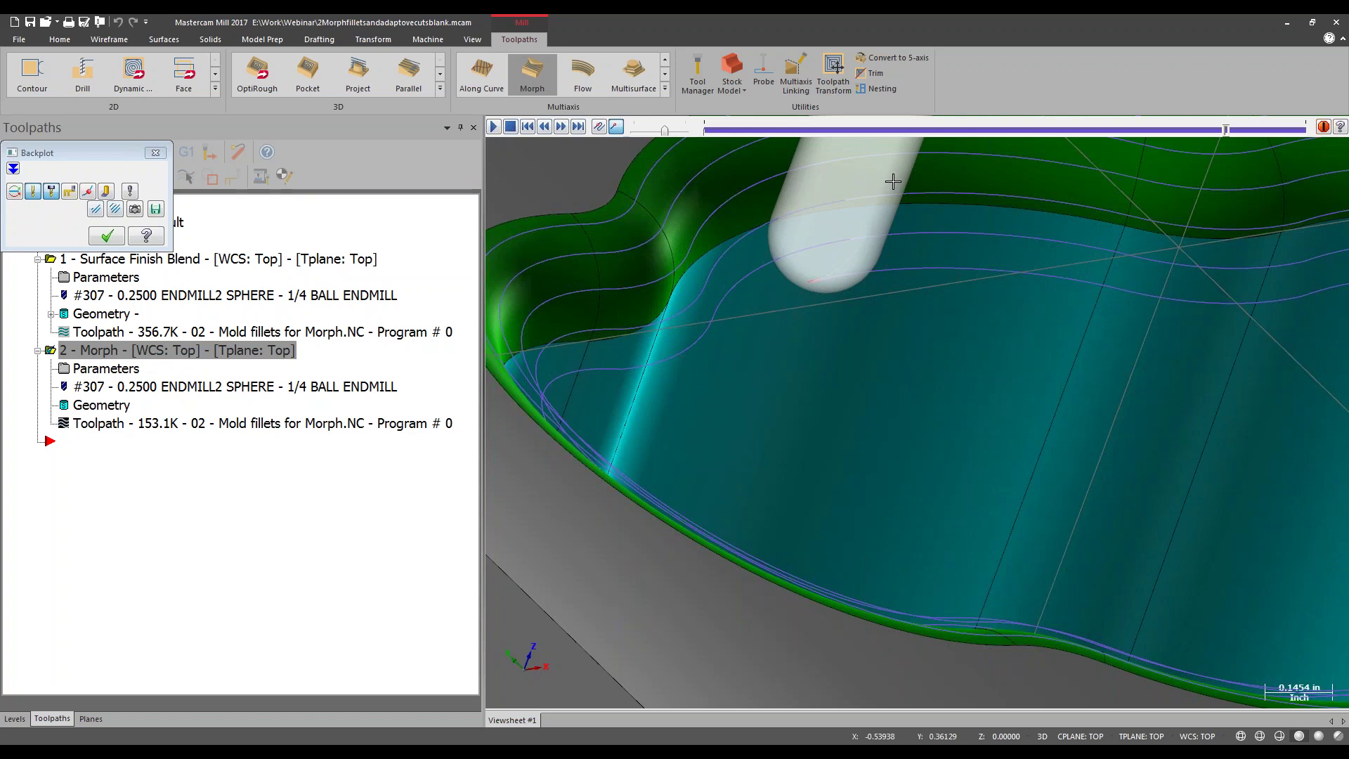
key("Escape")
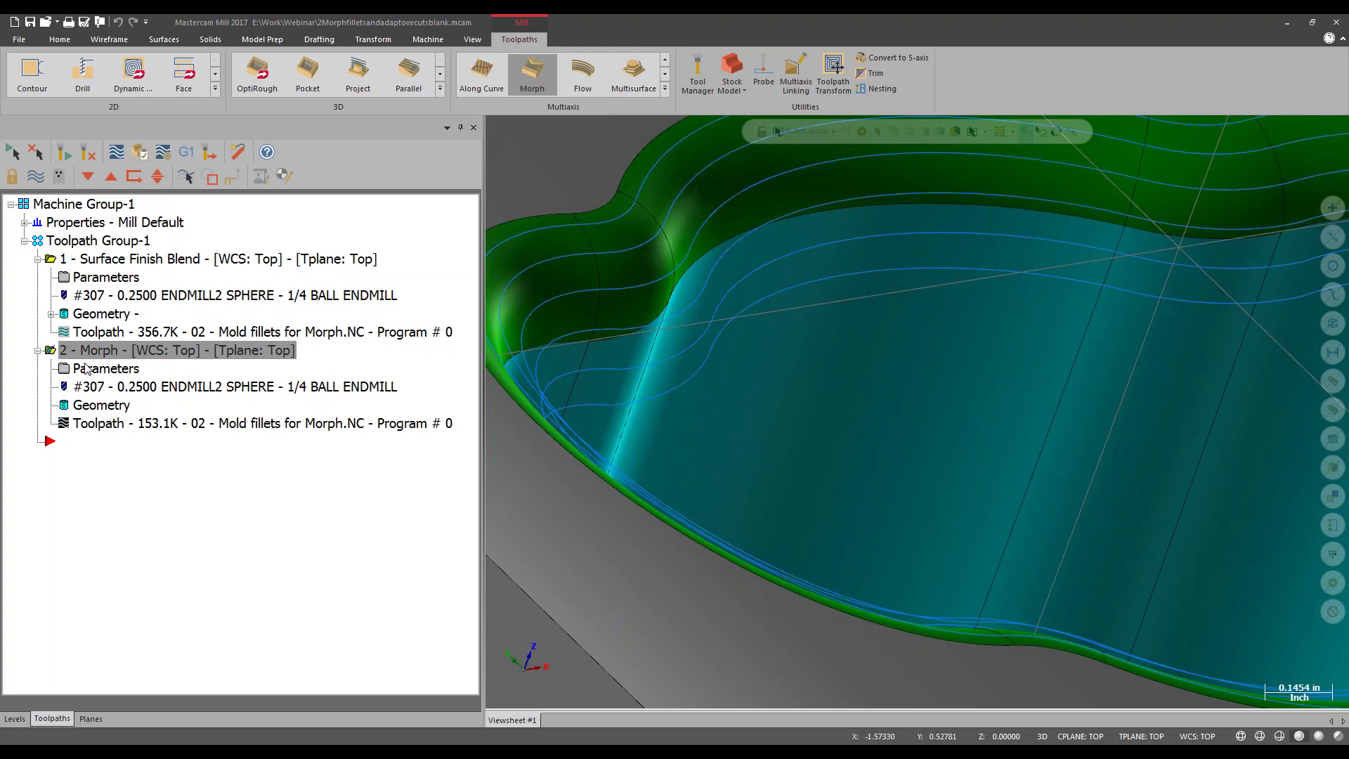
Enable the Start point option in the Morph toolpath's cut pattern and examine its start point parameters.
left_click(85, 370)
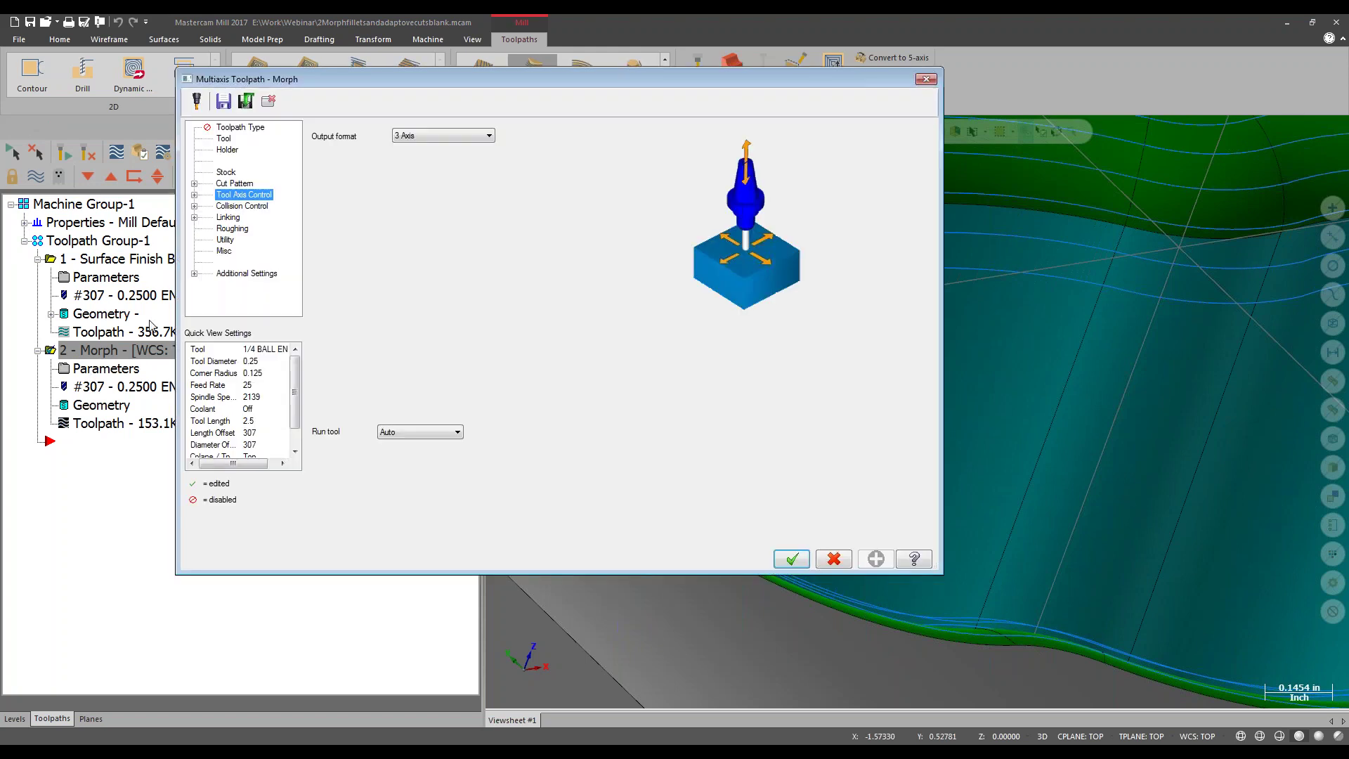
left_click(237, 184)
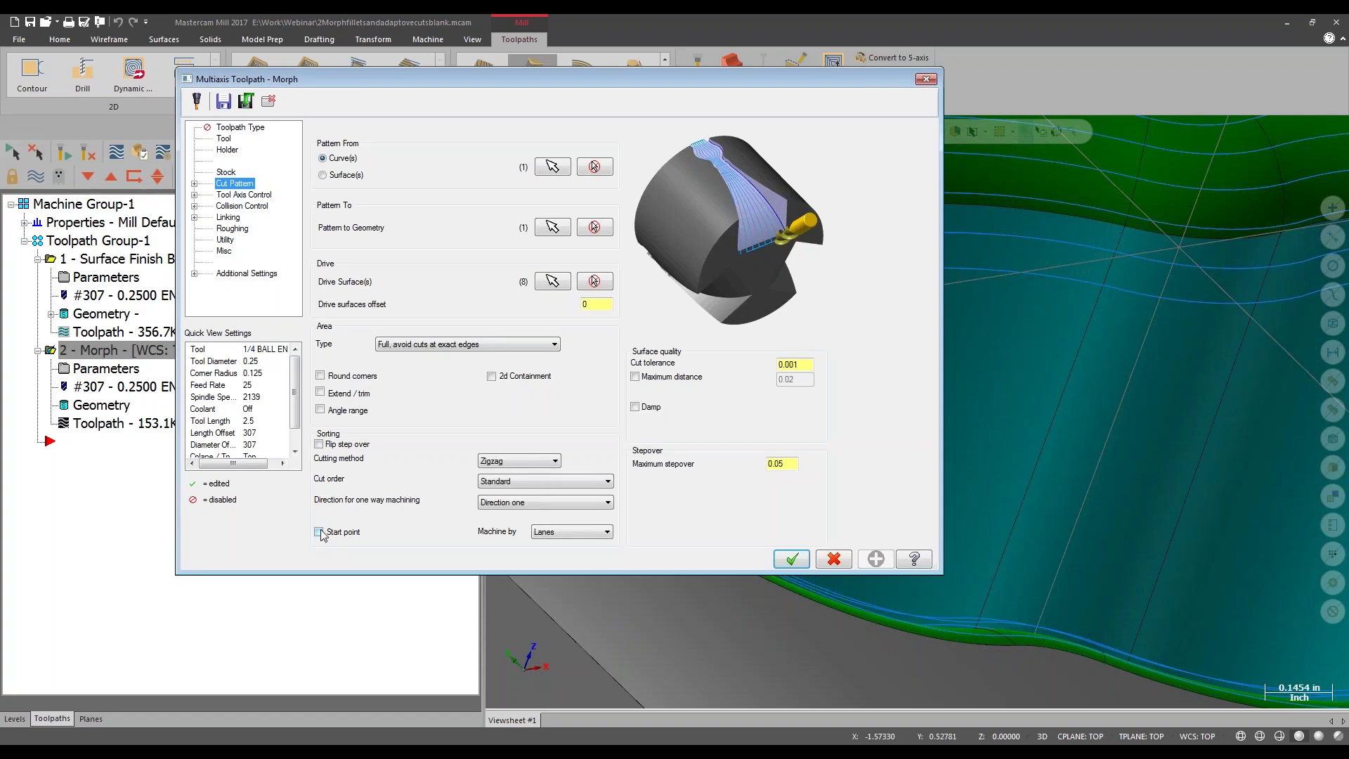
left_click(319, 532)
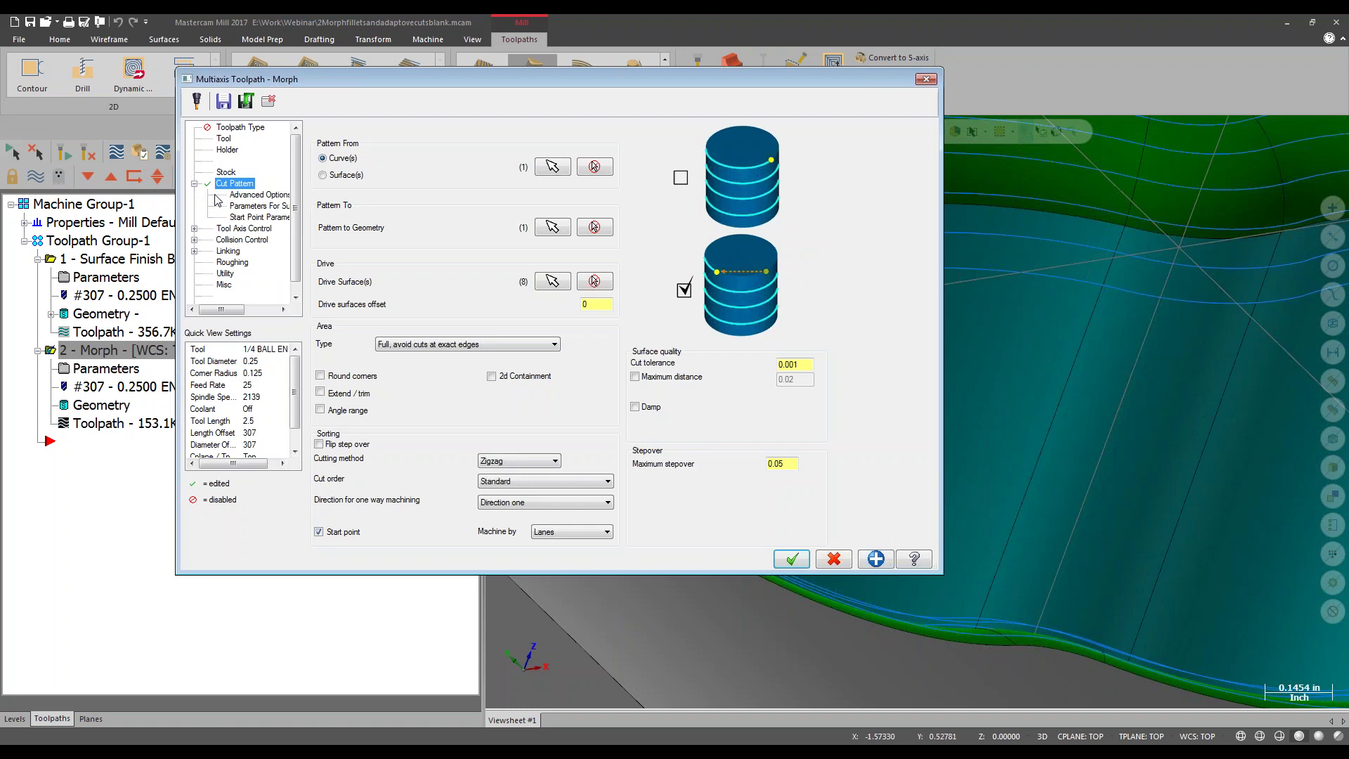
left_click(257, 217)
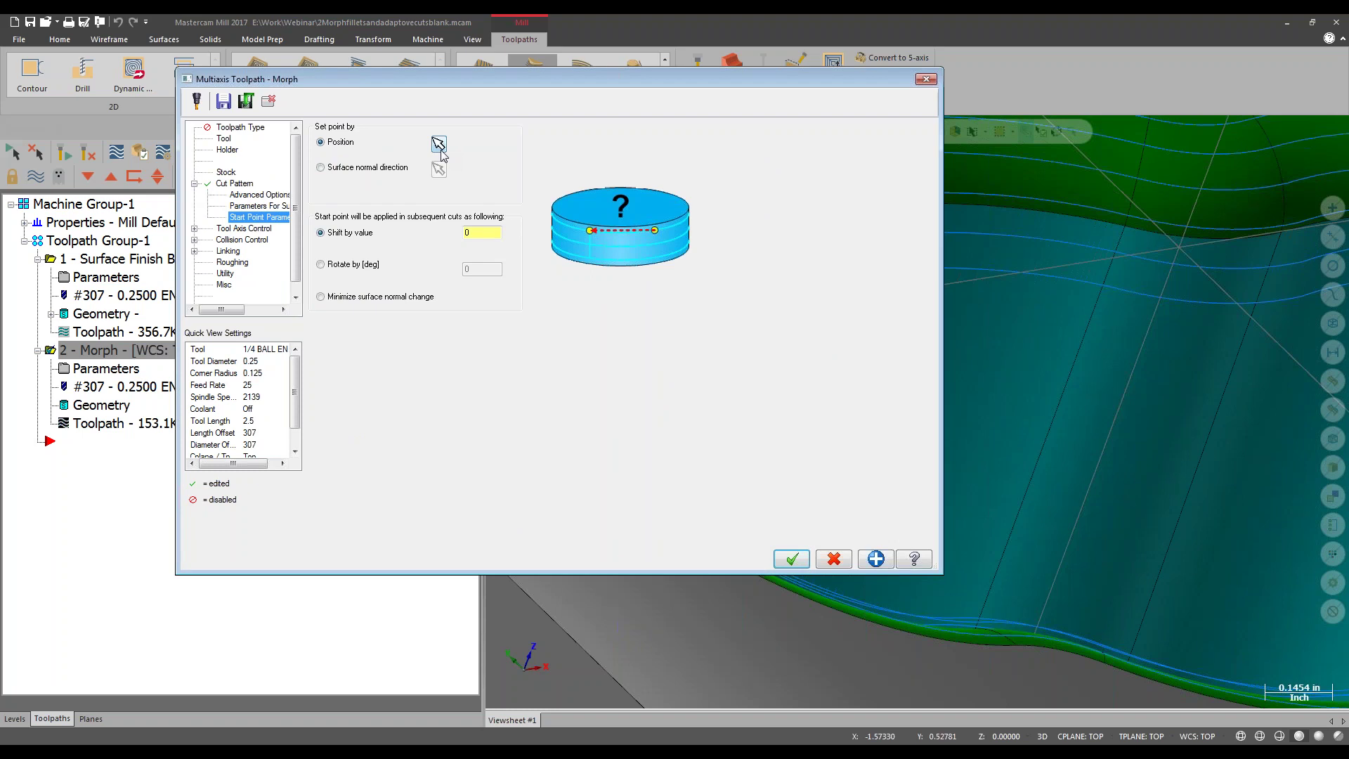
left_click(834, 561)
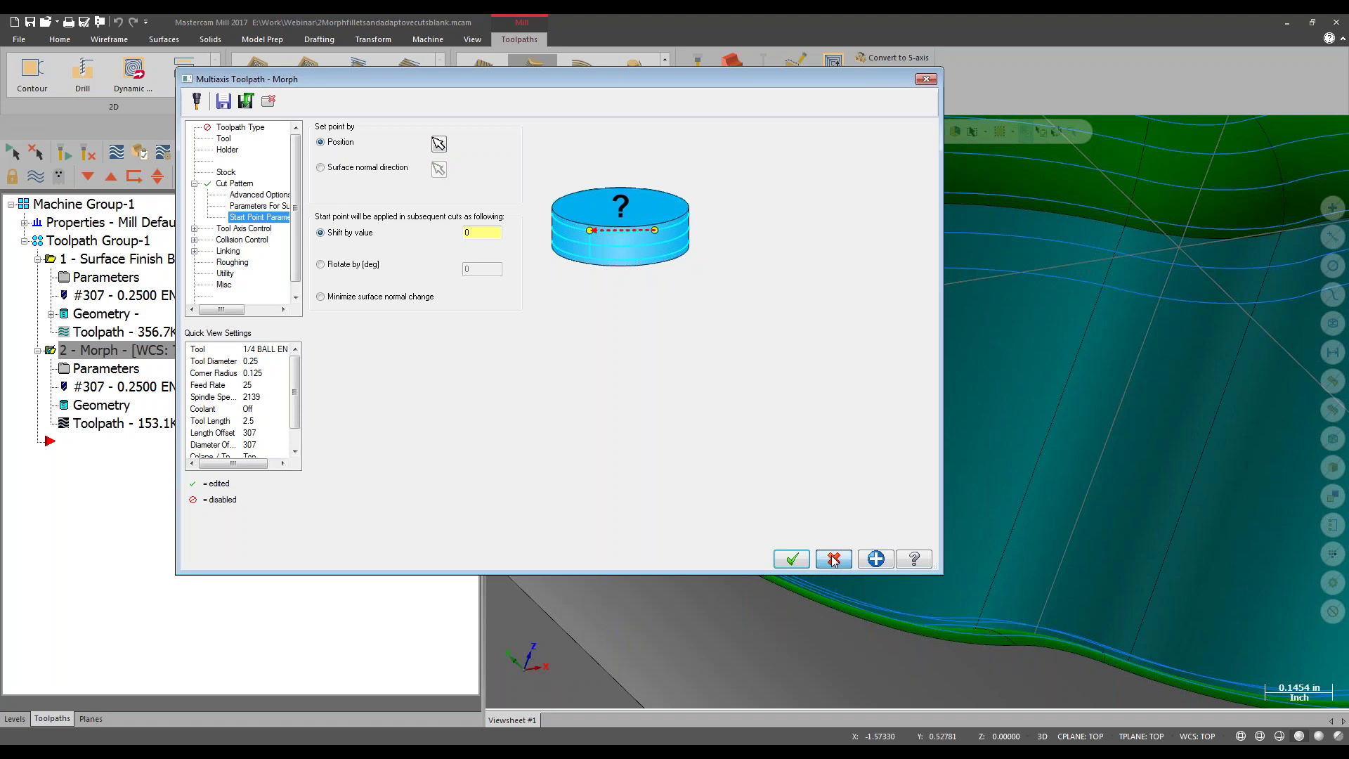
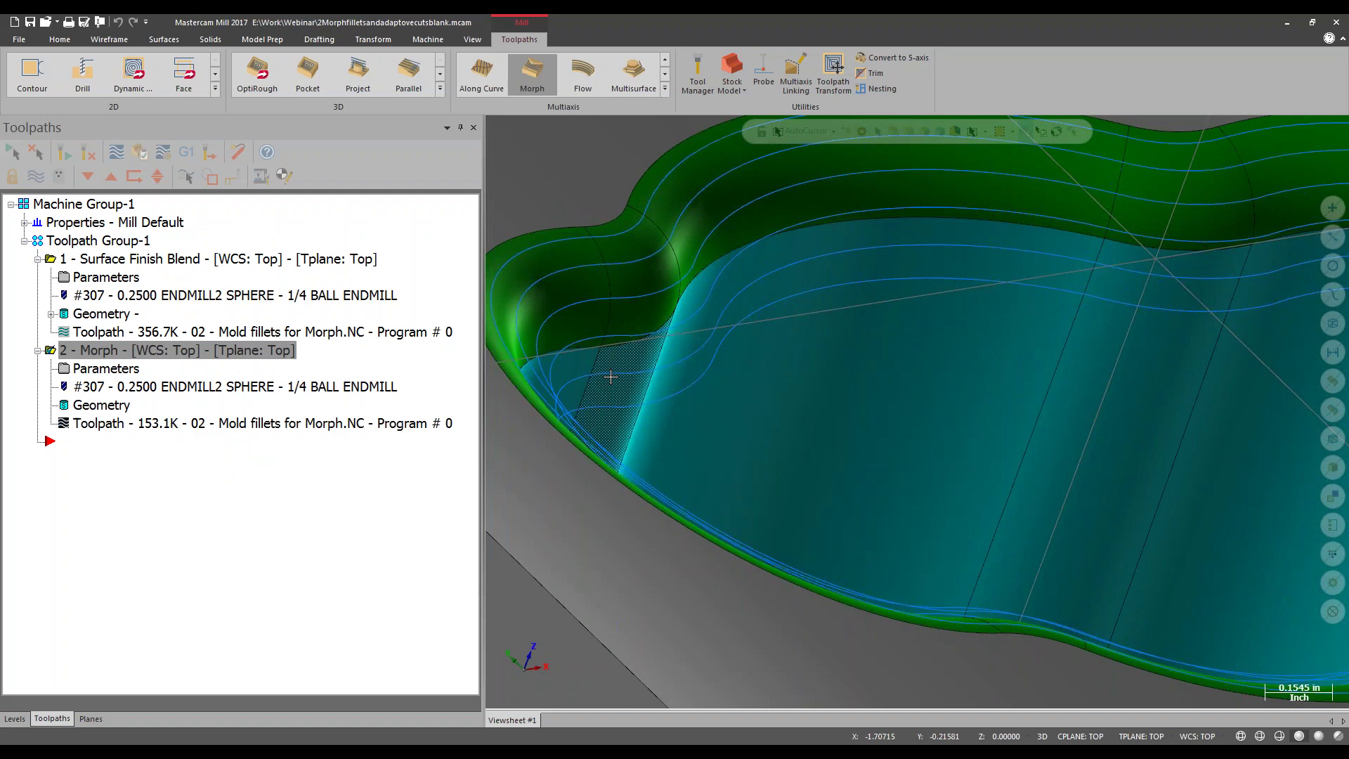
Hide the Morph toolpath display and start a new multiaxis Parallel toolpath, opening its cut pattern settings.
left_click_drag(482, 295, 381, 295)
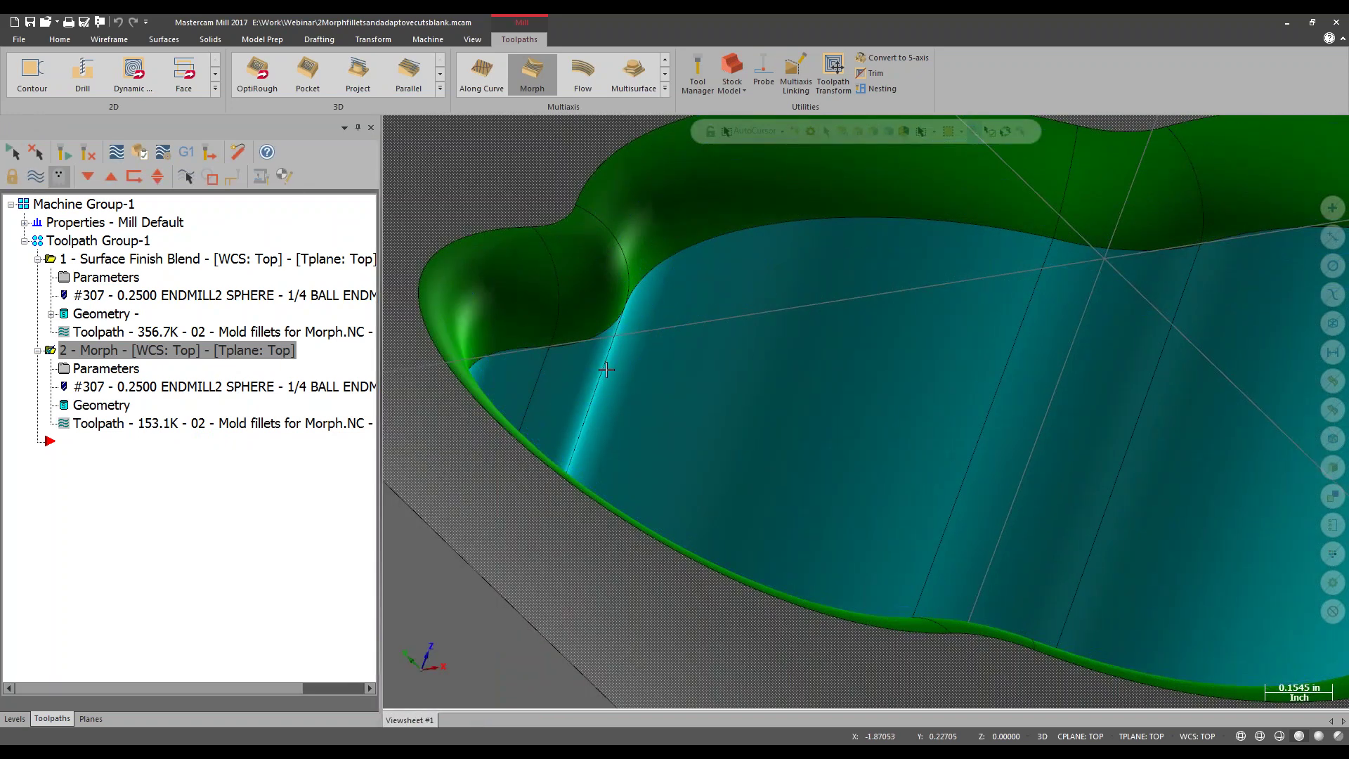
scroll(970, 383, "down", 5)
middle_click_drag(971, 383, 959, 482)
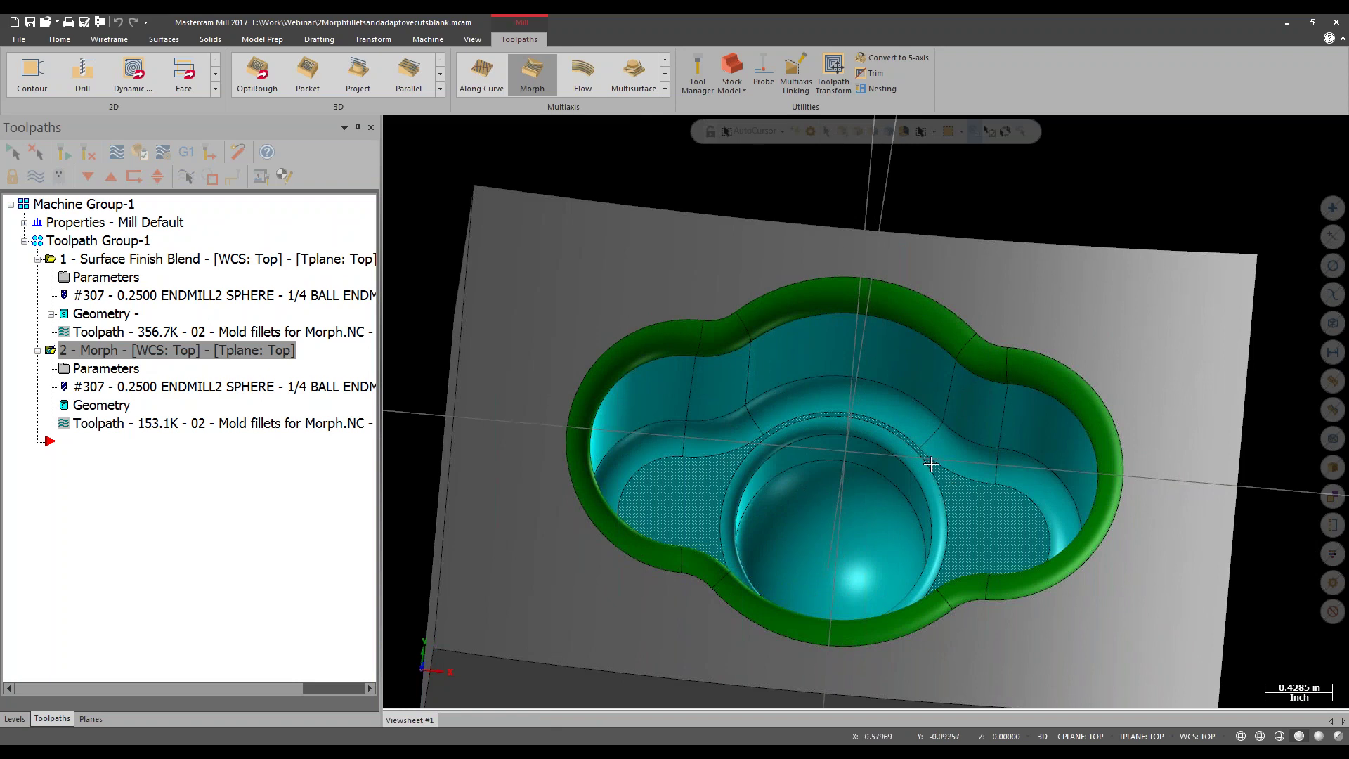
left_click(664, 88)
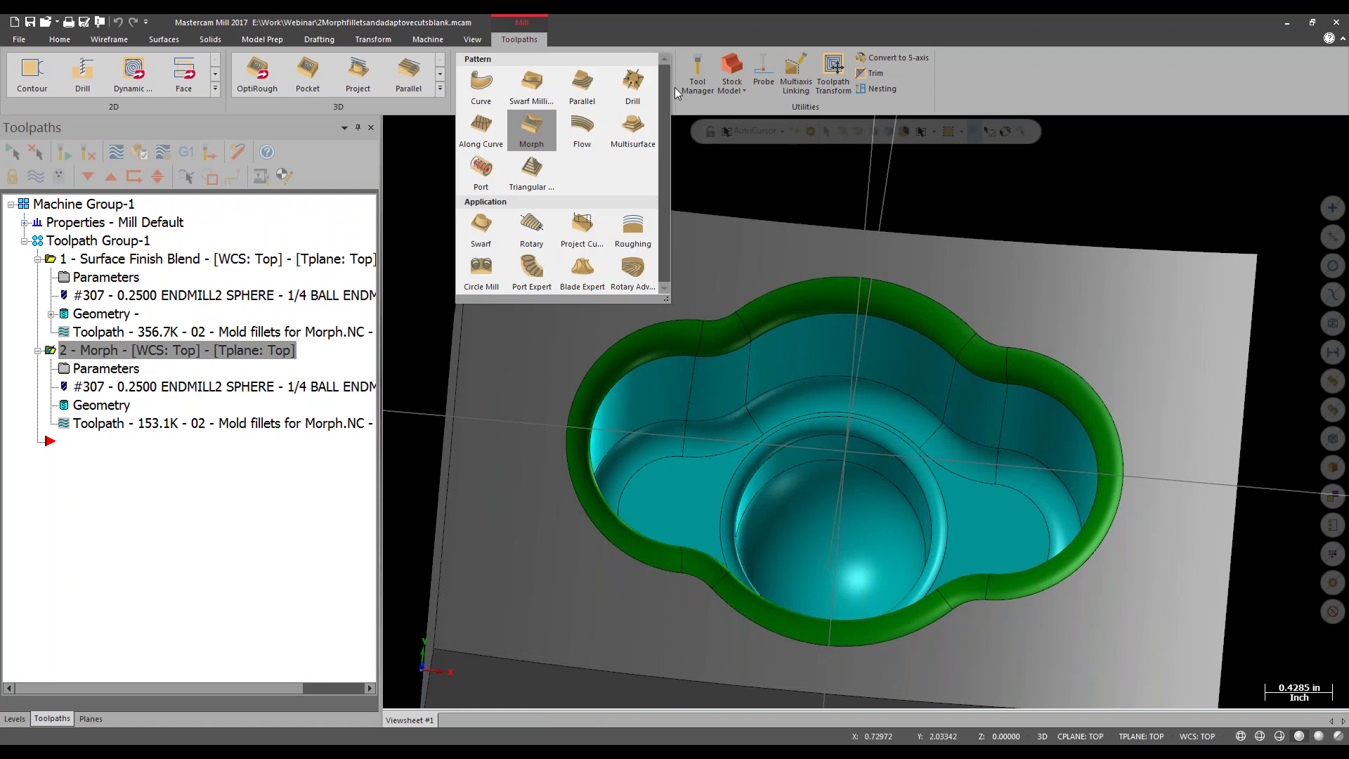
left_click(583, 83)
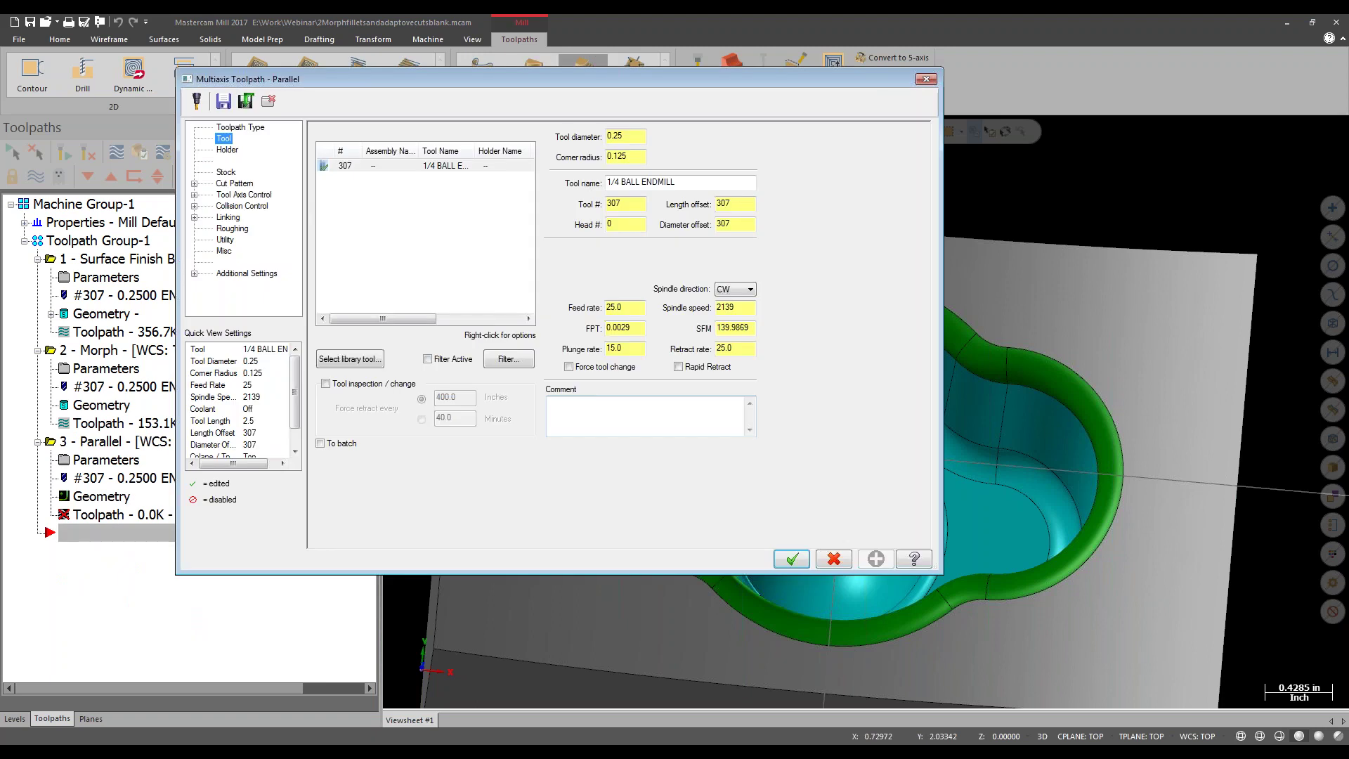
left_click(232, 185)
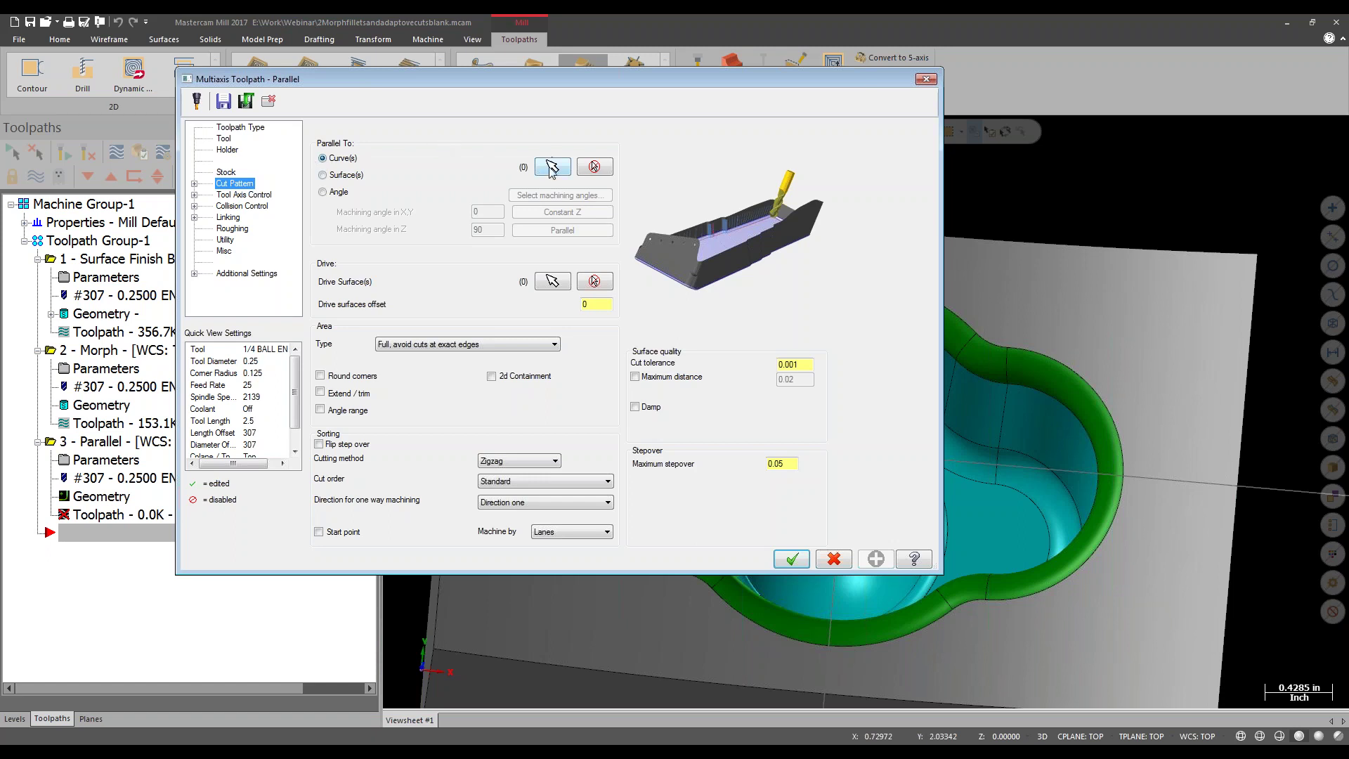
Chain the closed run of solid edges along the green fillet band's inner boundary as the Parallel To curve.
left_click(552, 167)
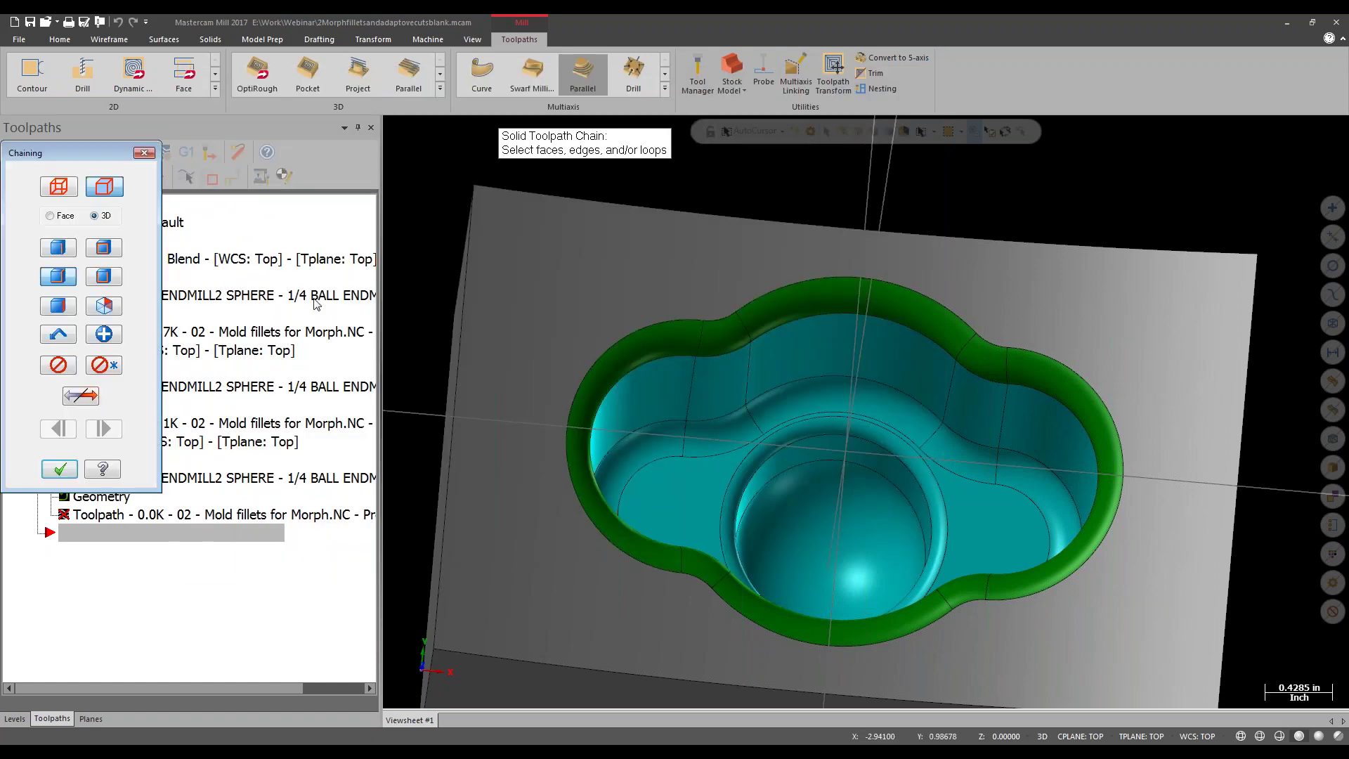
left_click(772, 329)
left_click(978, 375)
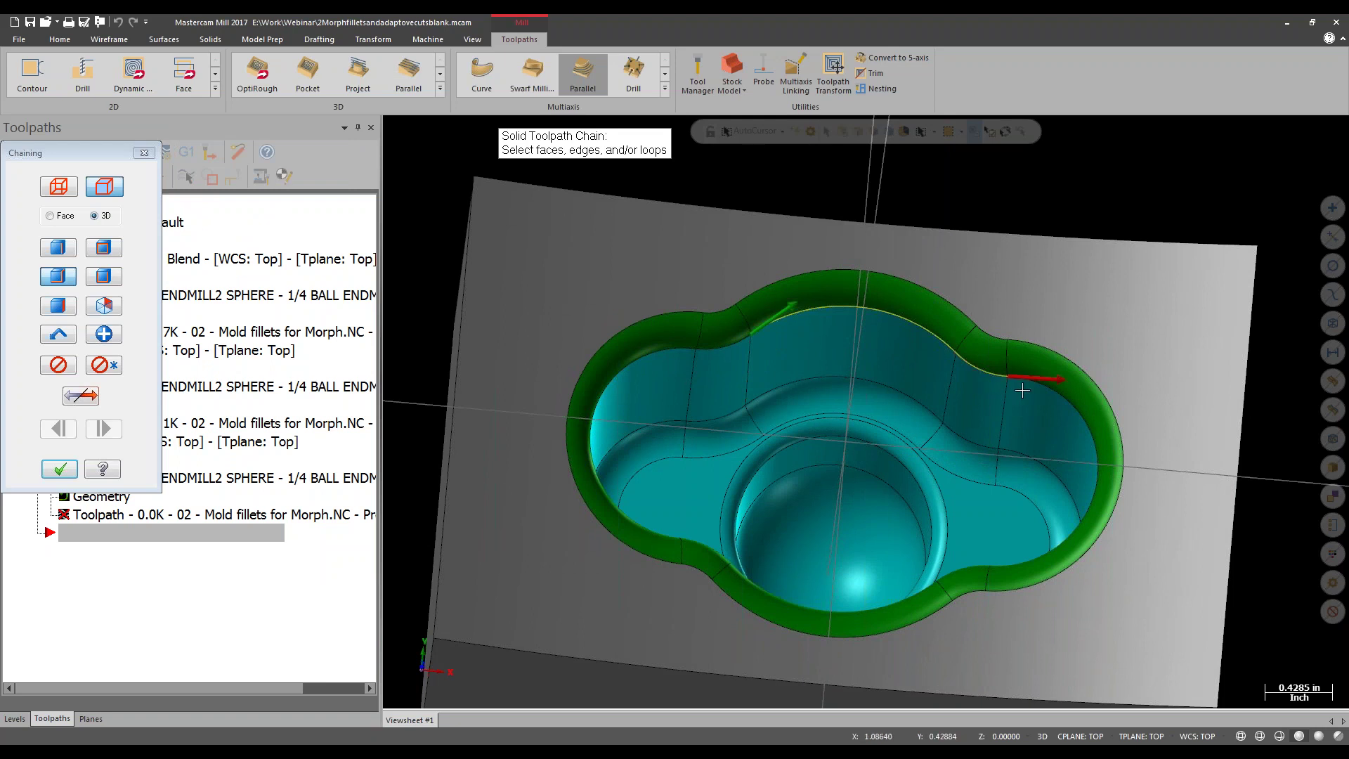
middle_click_drag(994, 478, 946, 537)
left_click(706, 528)
left_click(680, 516)
middle_click_drag(680, 517, 508, 355)
left_click(59, 469)
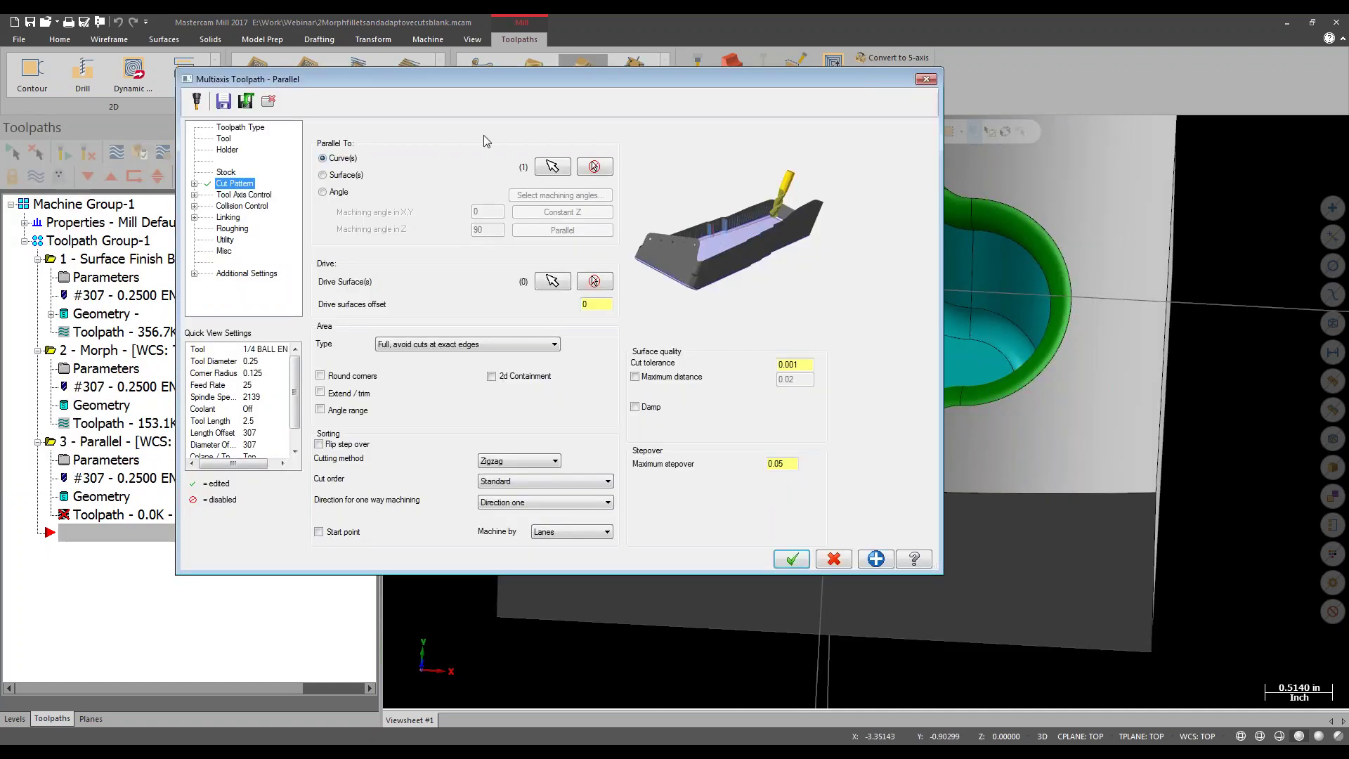
Set the Parallel toolpath's maximum stepover to 0.075 and its tool axis output format to 3 Axis.
double_click(782, 463)
type(".125")
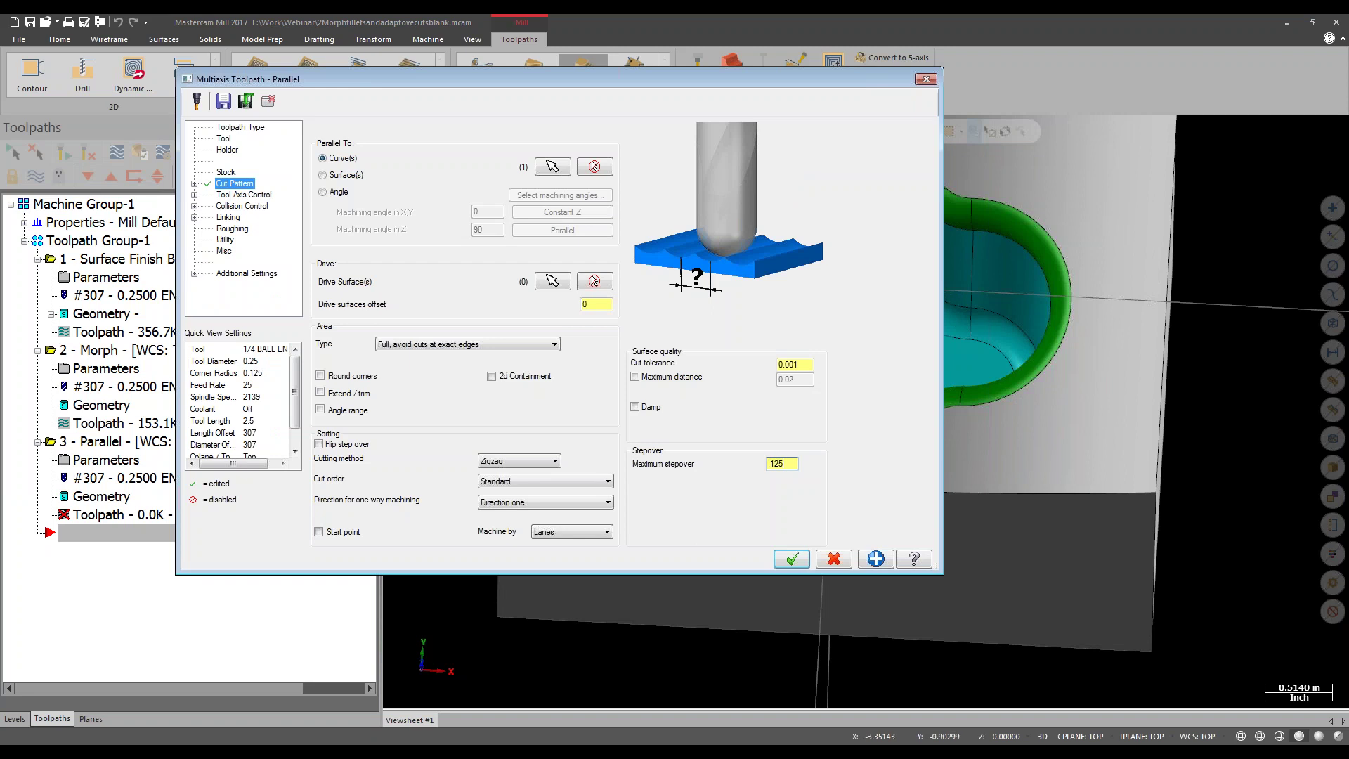
key("BackSpace")
key("BackSpace")
key("BackSpace")
type("075")
left_click(253, 195)
left_click(443, 135)
left_click(422, 147)
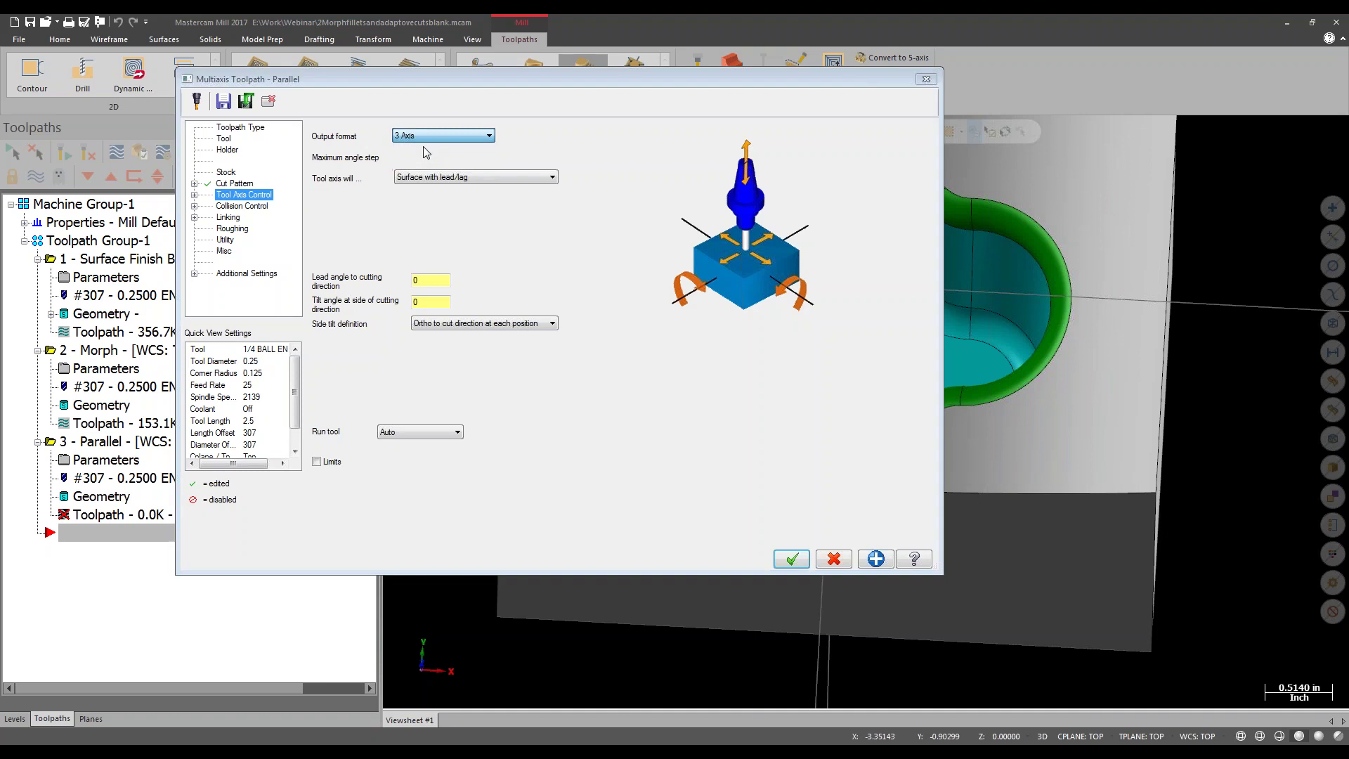
Set the cut pattern's Parallel To option back to Curve(s) and try to accept the parameters.
left_click(234, 183)
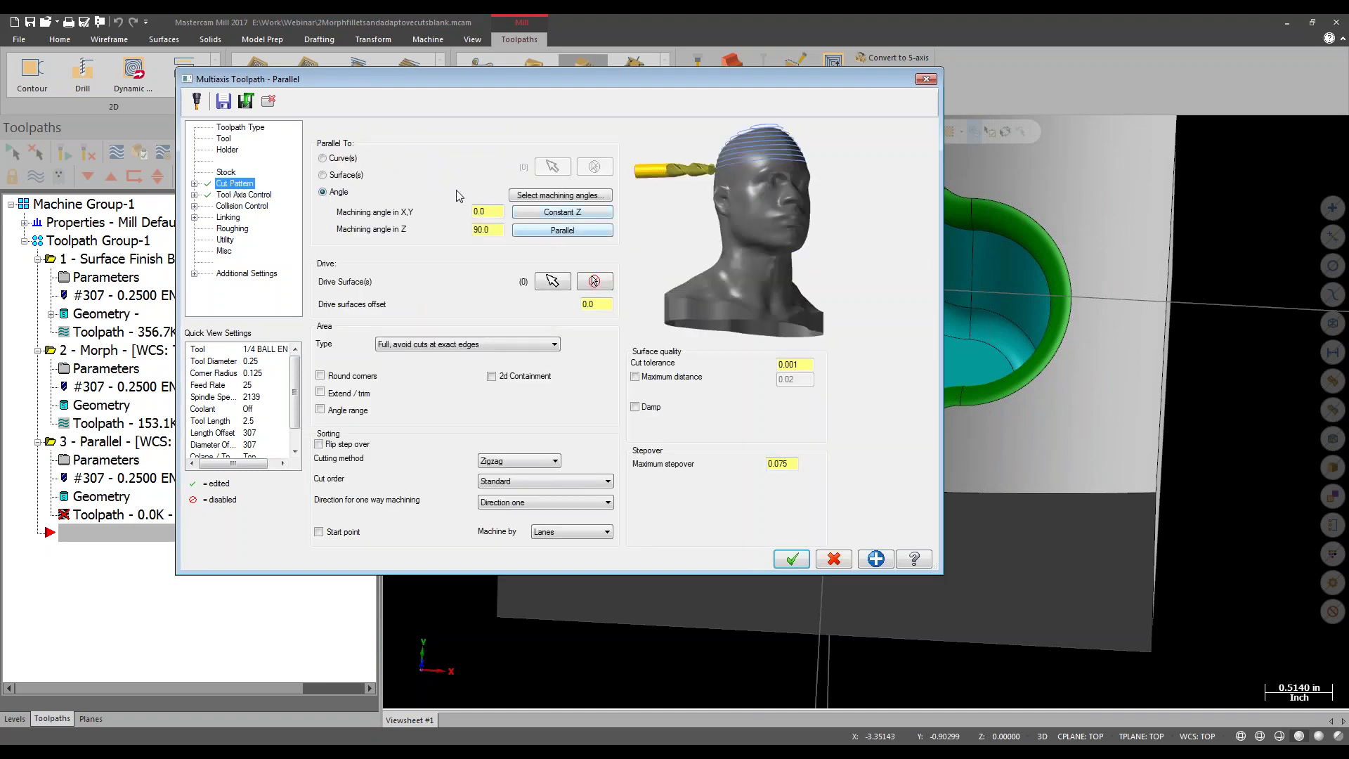
left_click(342, 158)
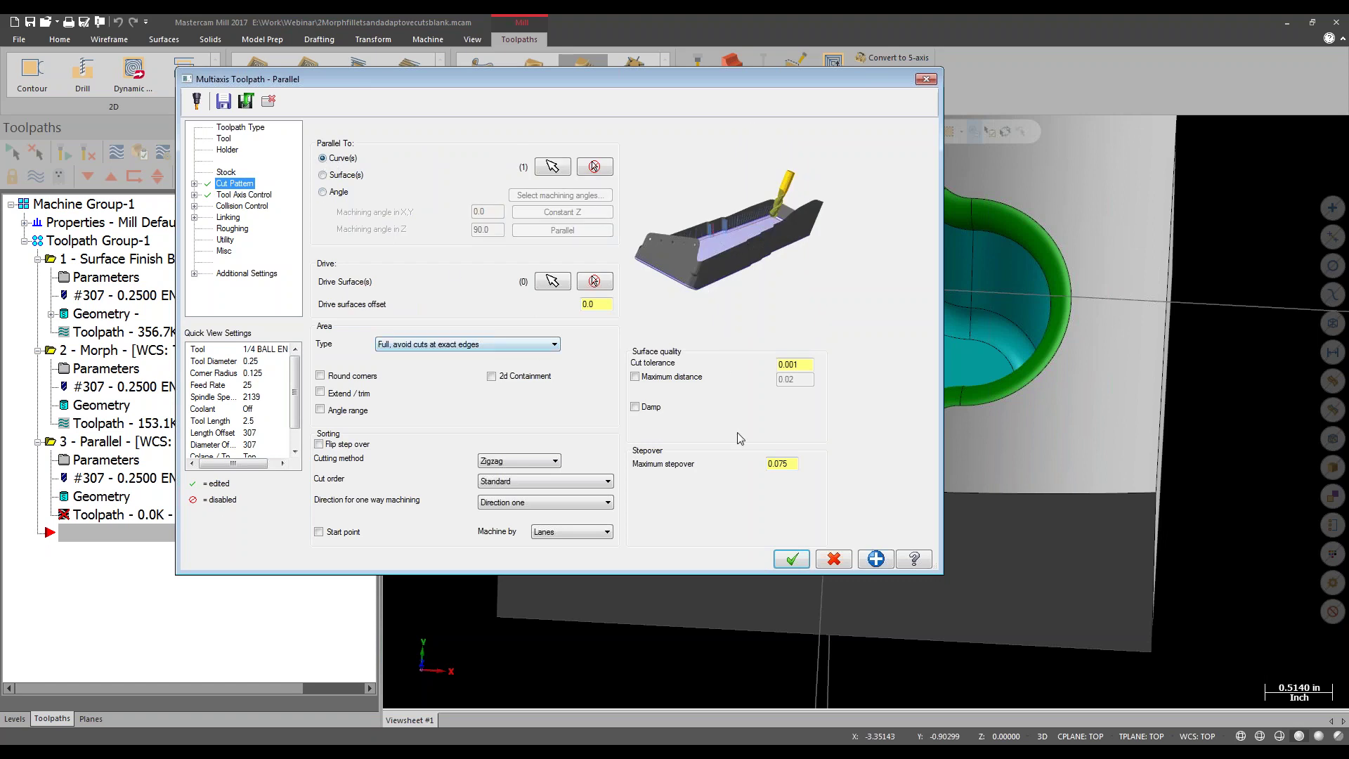
left_click(792, 559)
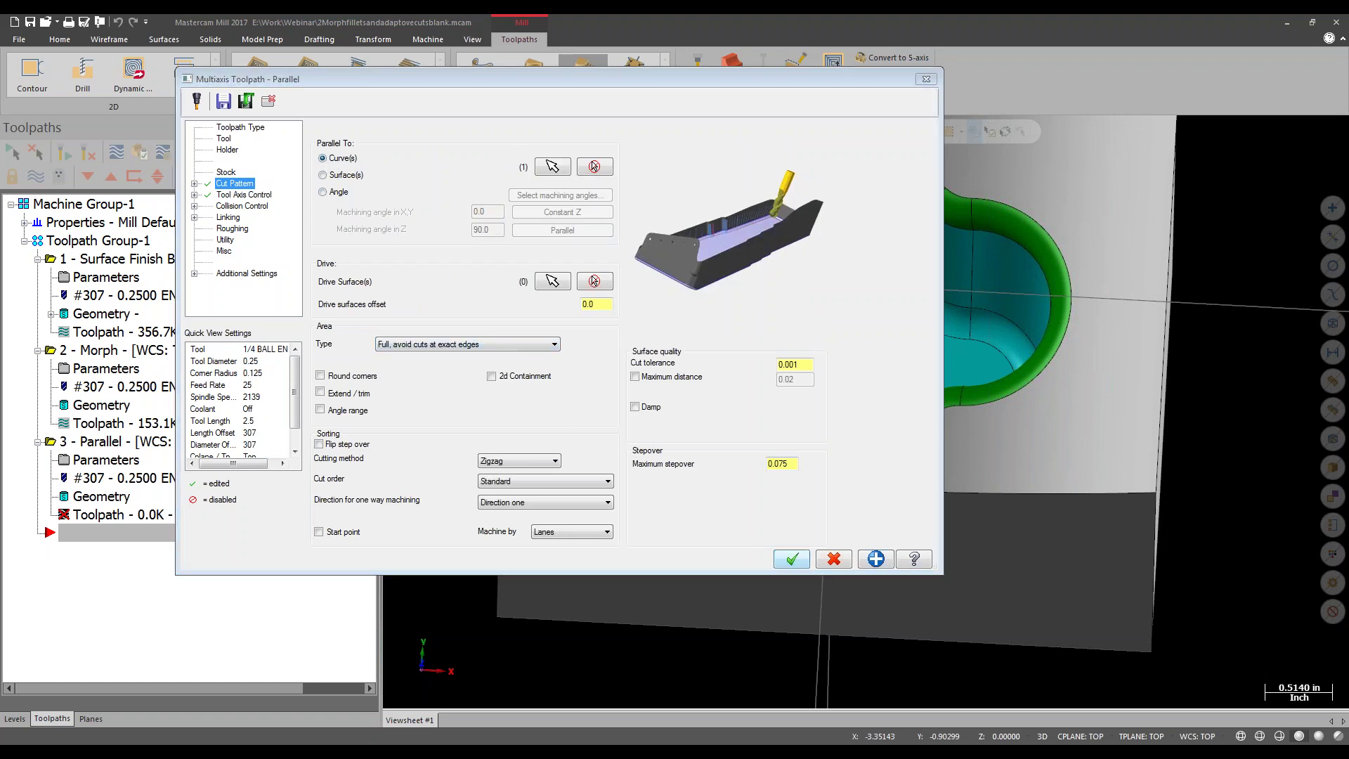
left_click(724, 422)
Select all the cavity's cyan solid faces by color as the drive surfaces and generate the Parallel toolpath.
left_click(552, 281)
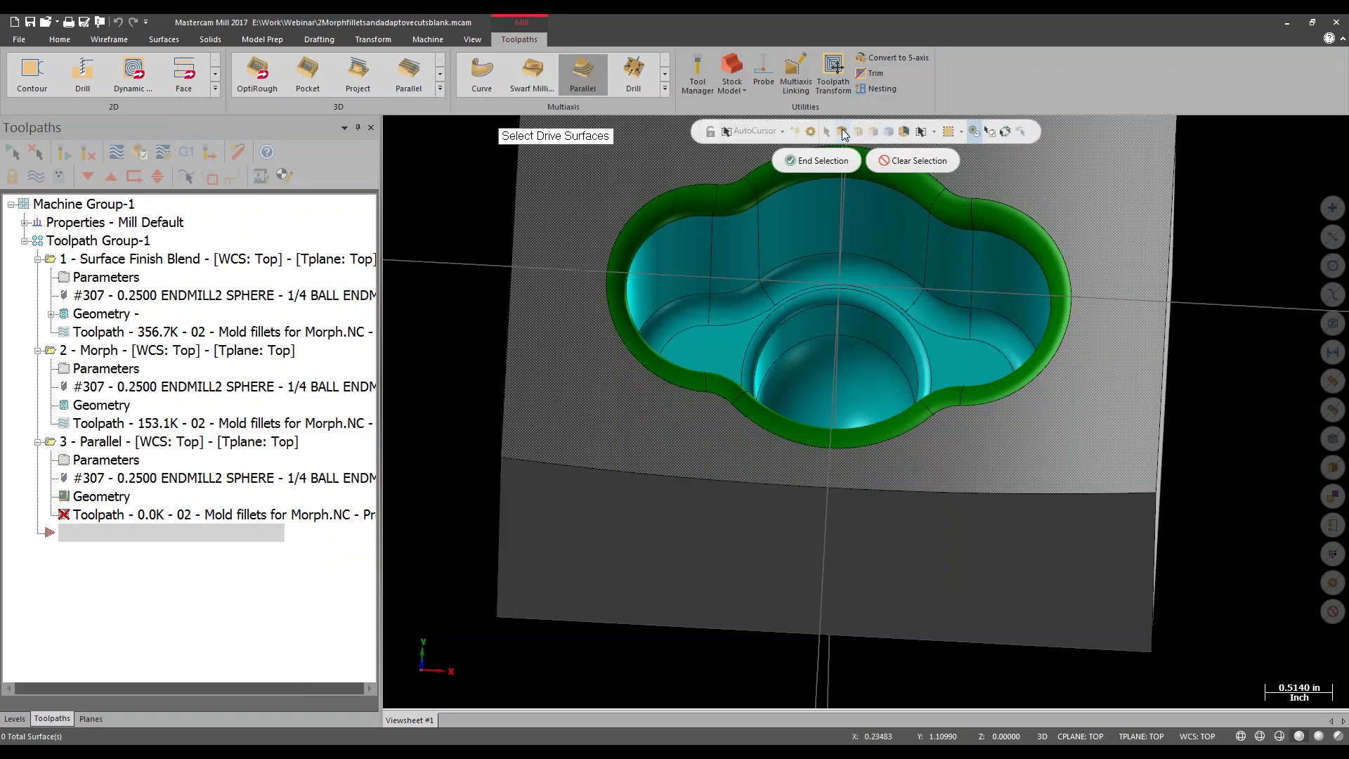
left_click(849, 133)
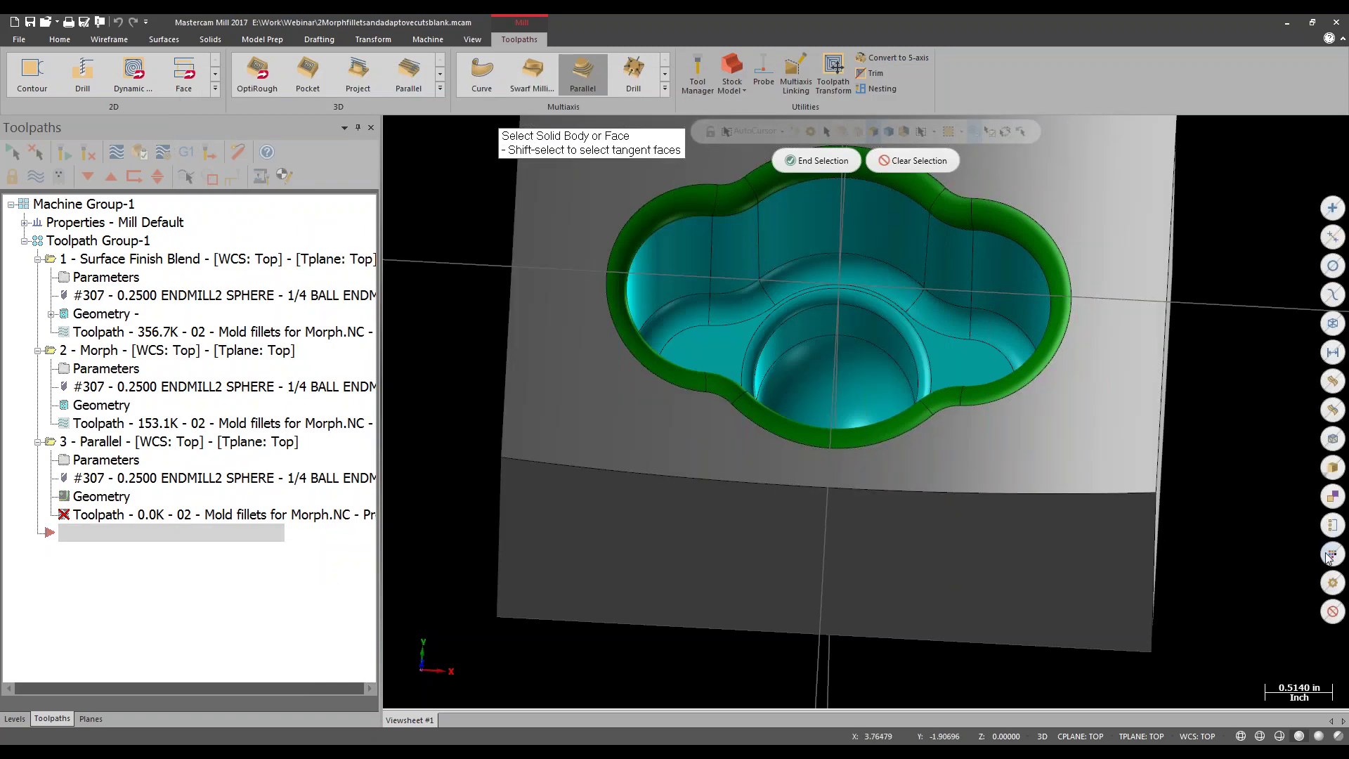
key("ctrl+a")
left_click(34, 390)
left_click(109, 657)
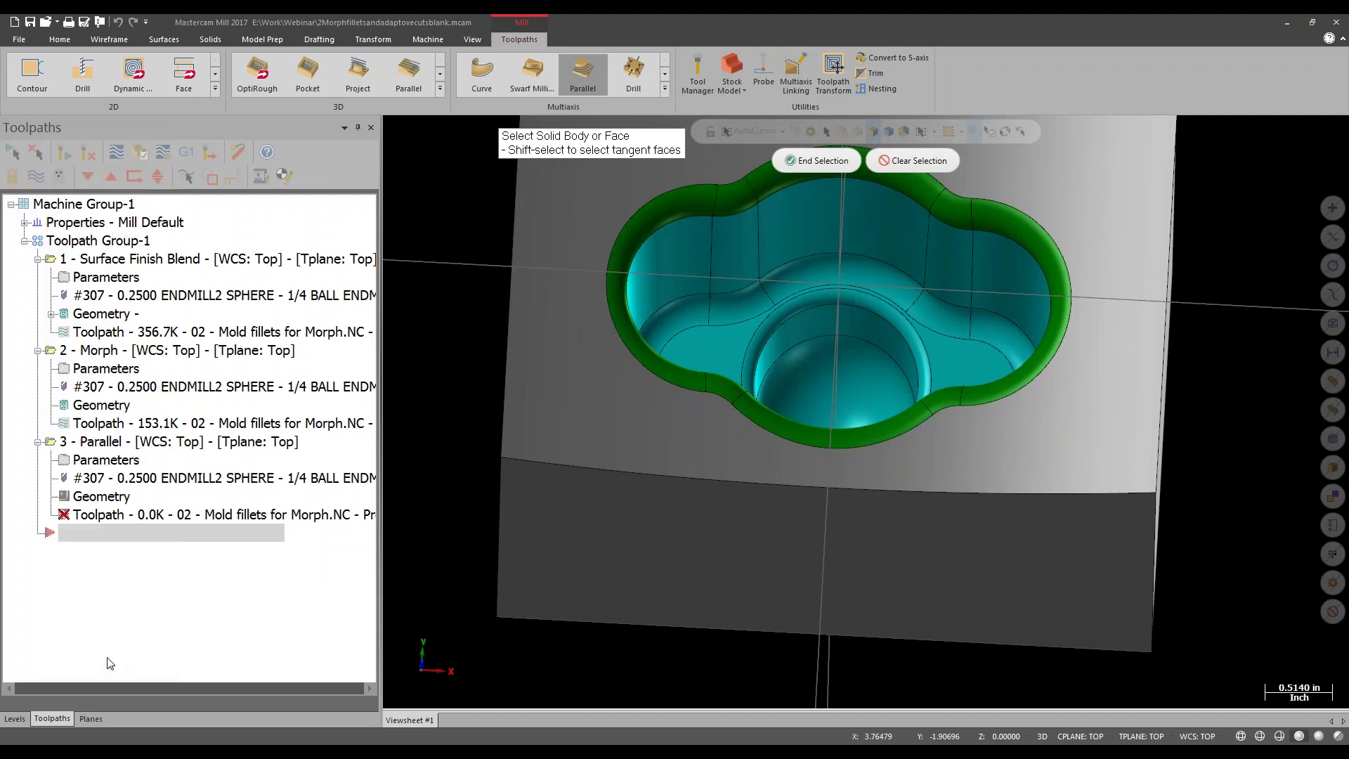
left_click(813, 162)
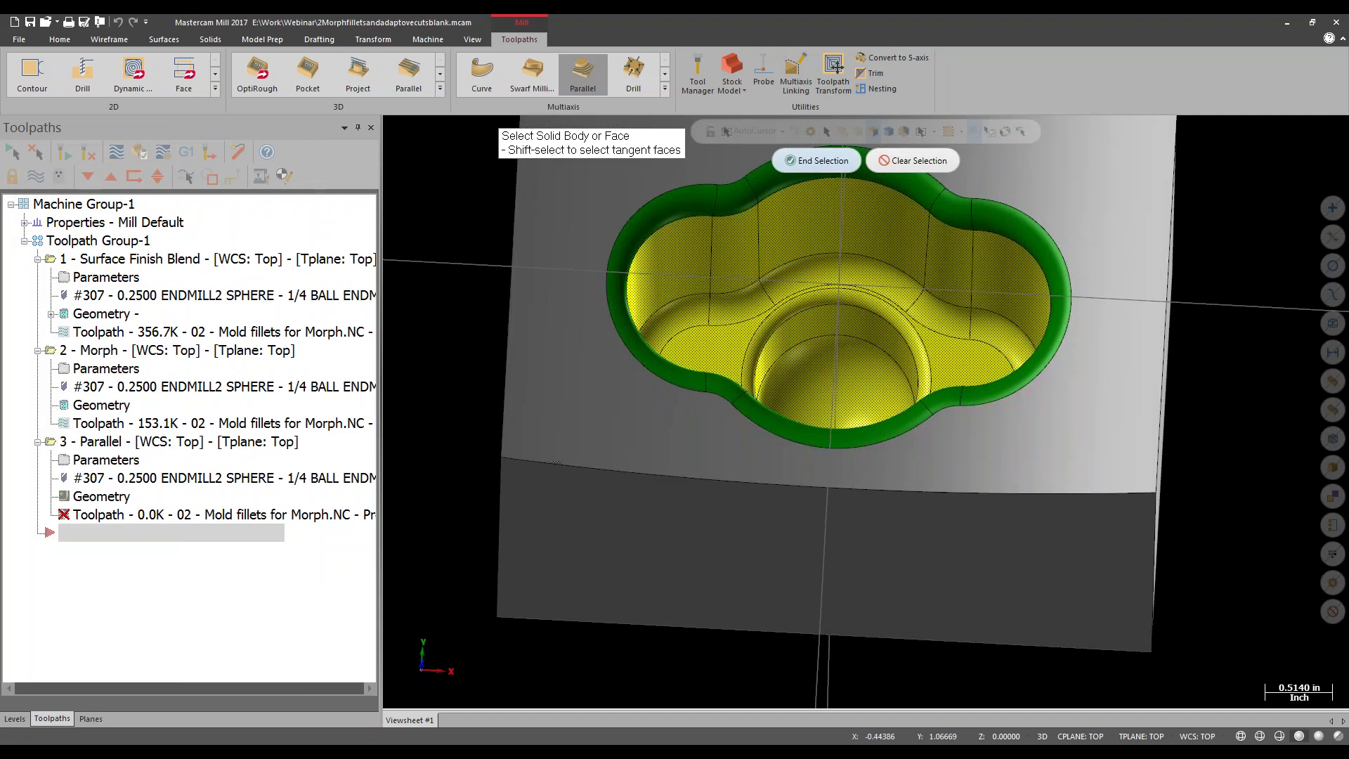
left_click(427, 296)
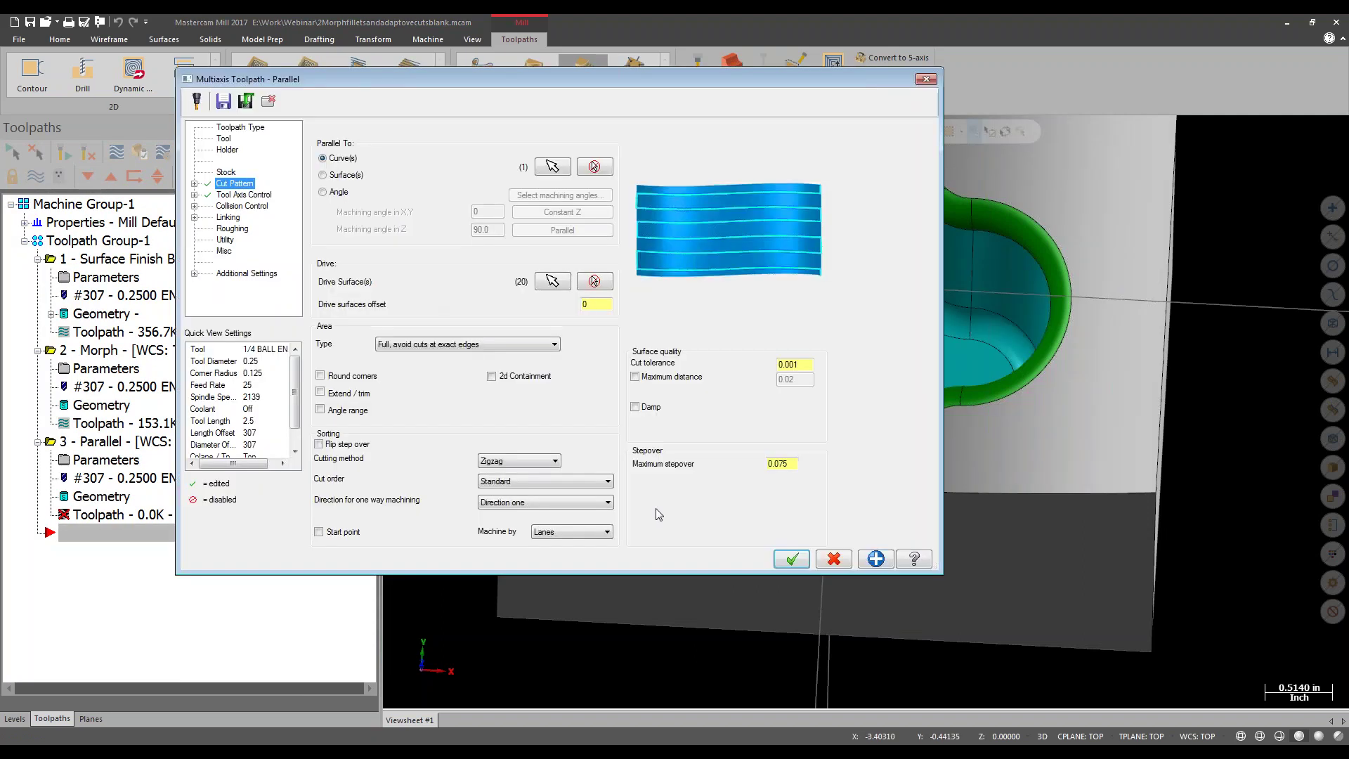
left_click(793, 559)
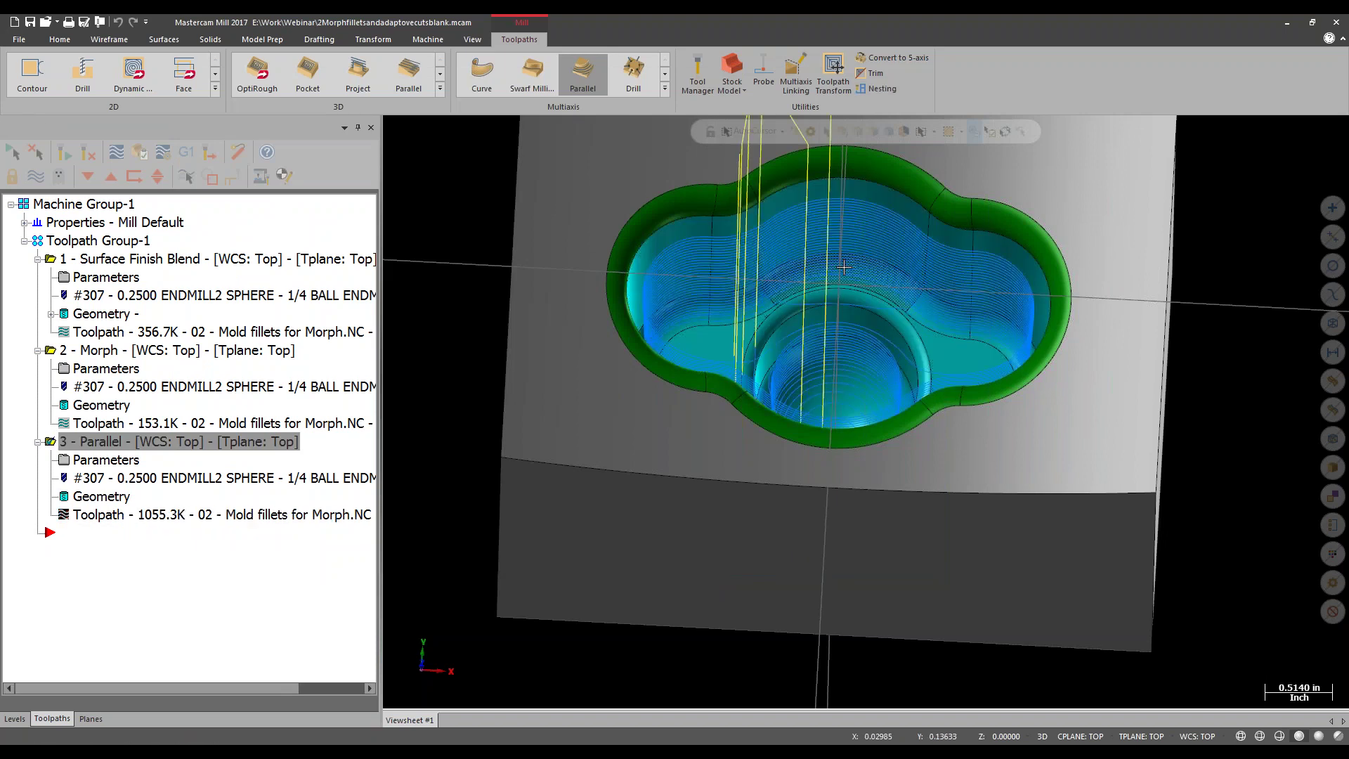
Examine the Parallel toolpath's passes inside the cavity from the Front and Top views.
right_click(1079, 153)
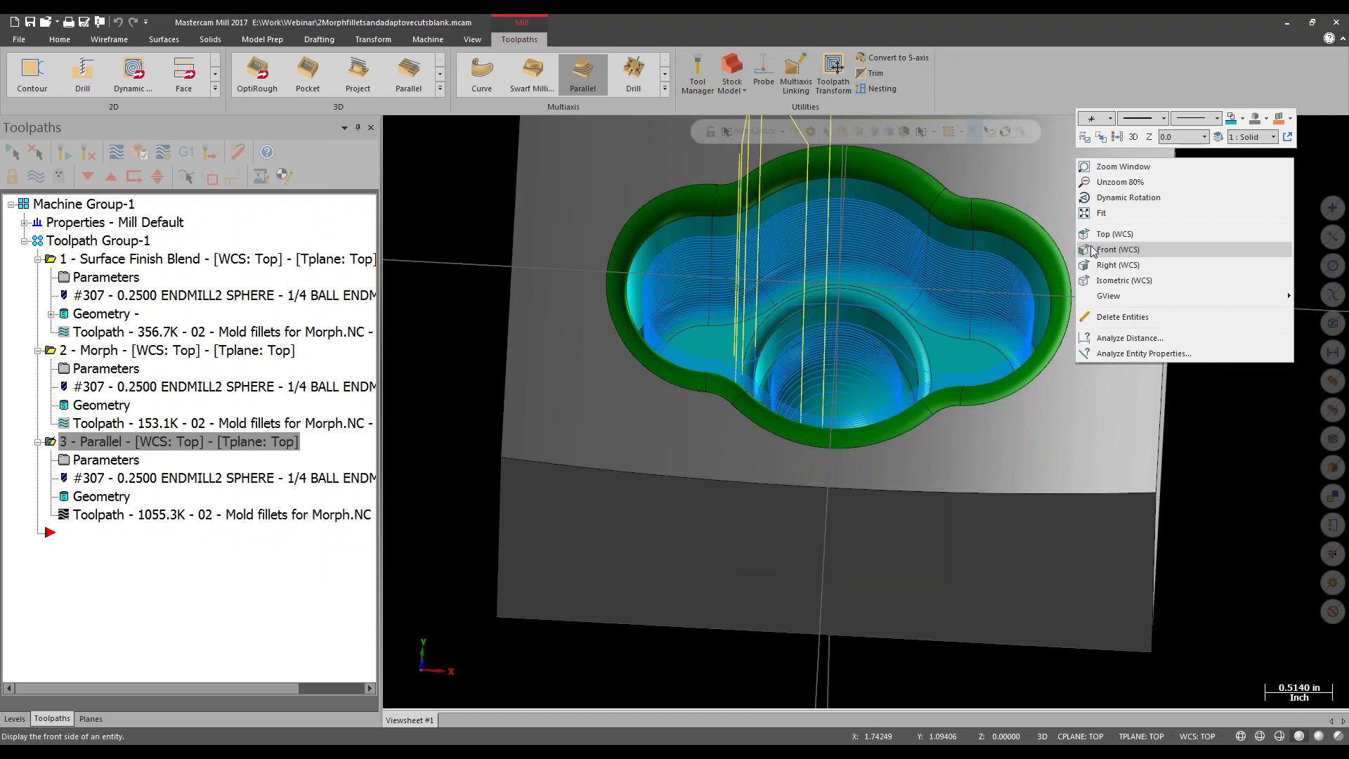
left_click(1107, 249)
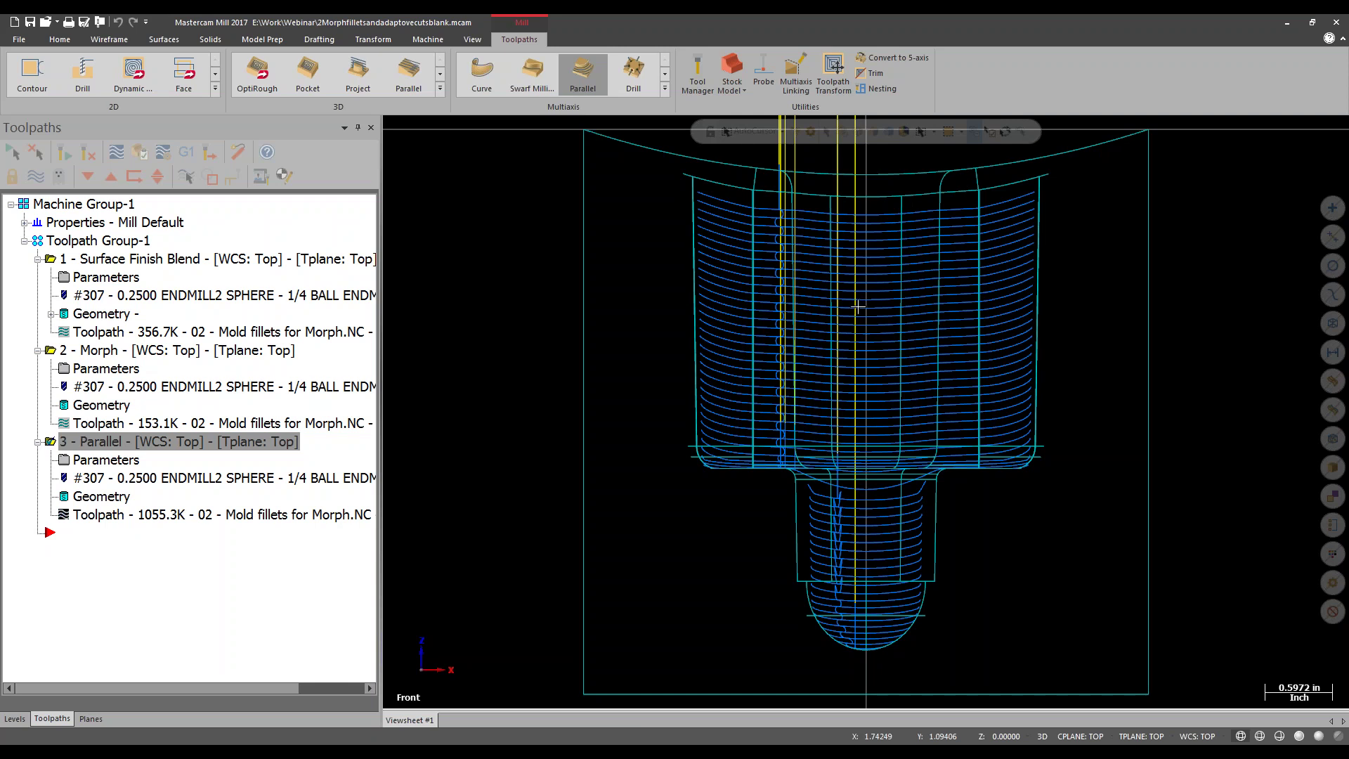
scroll(857, 311, "down", 2)
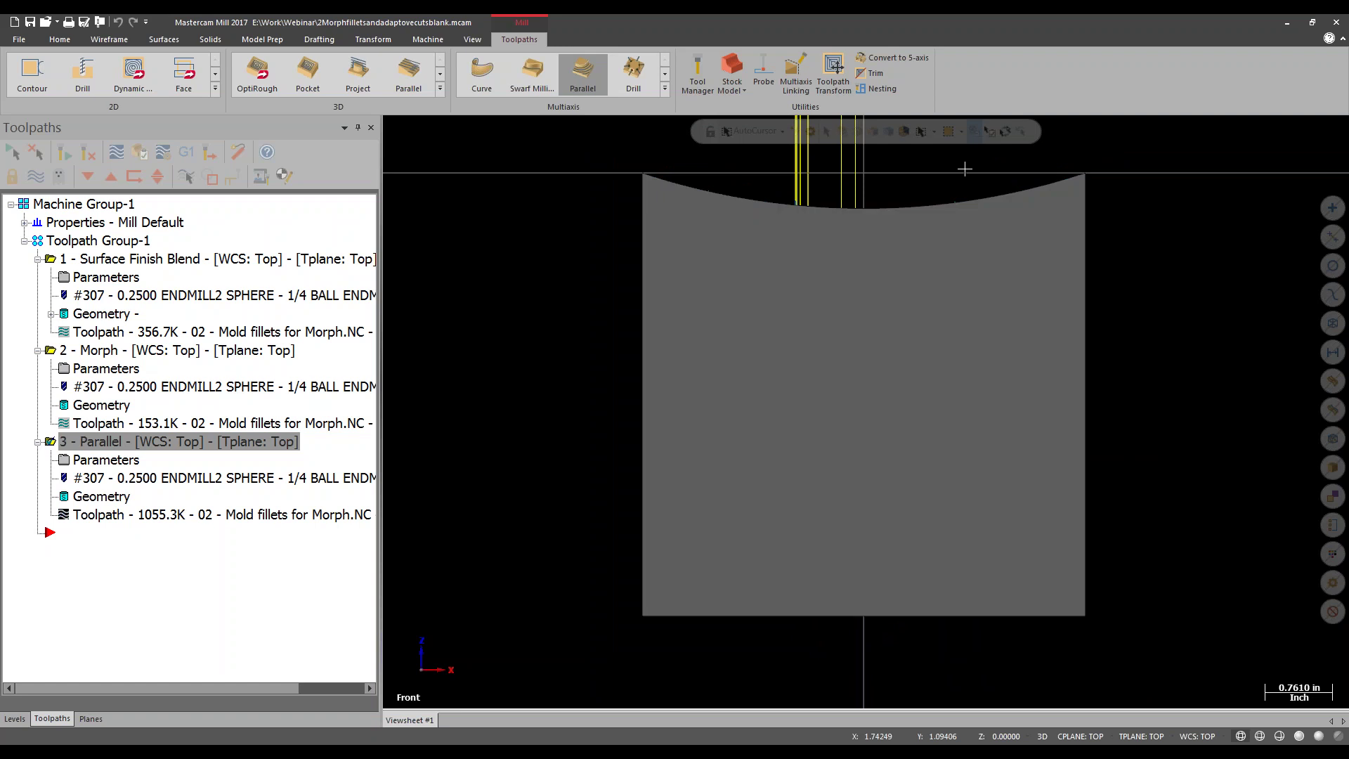
right_click(960, 164)
left_click(1005, 246)
scroll(982, 490, "up", 5)
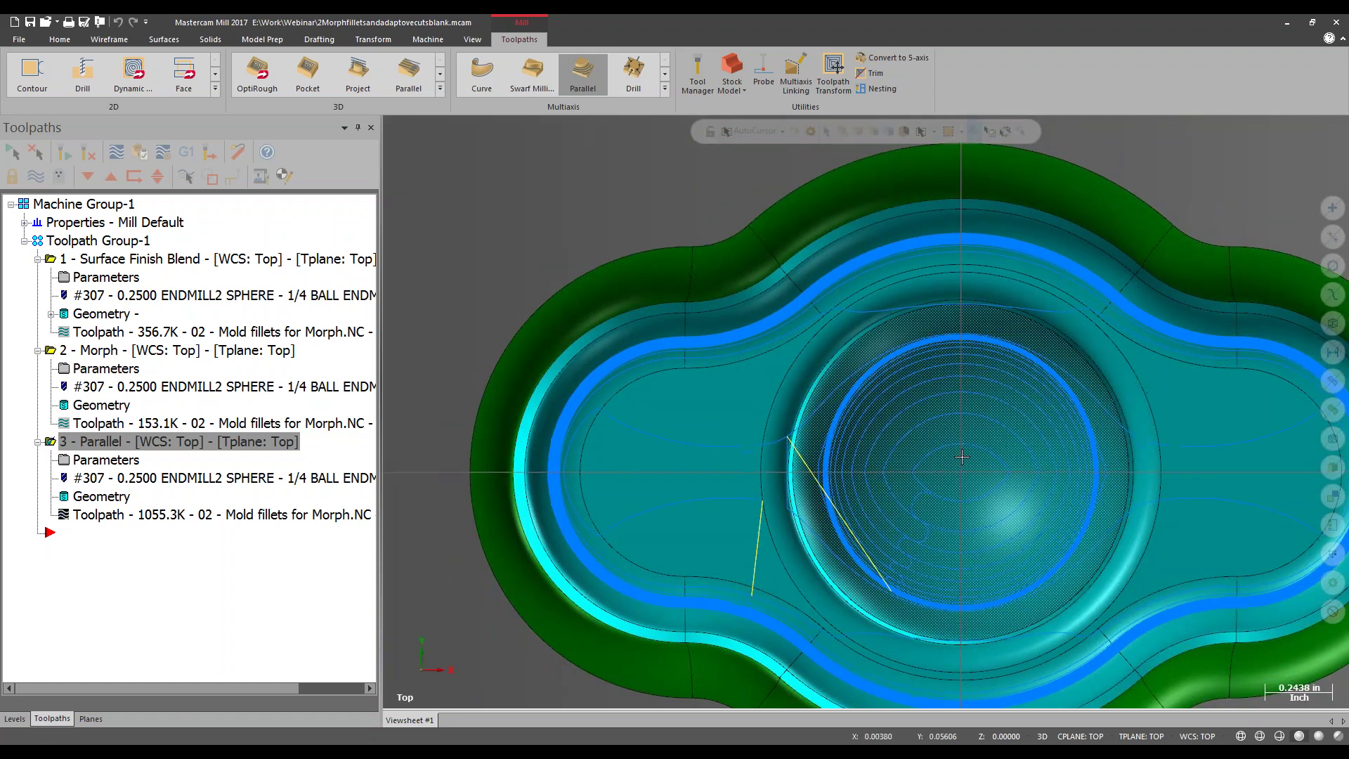
Enable Adaptive cuts in the Parallel toolpath's advanced surface quality options and regenerate the cavity toolpath.
scroll(915, 483, "down", 1)
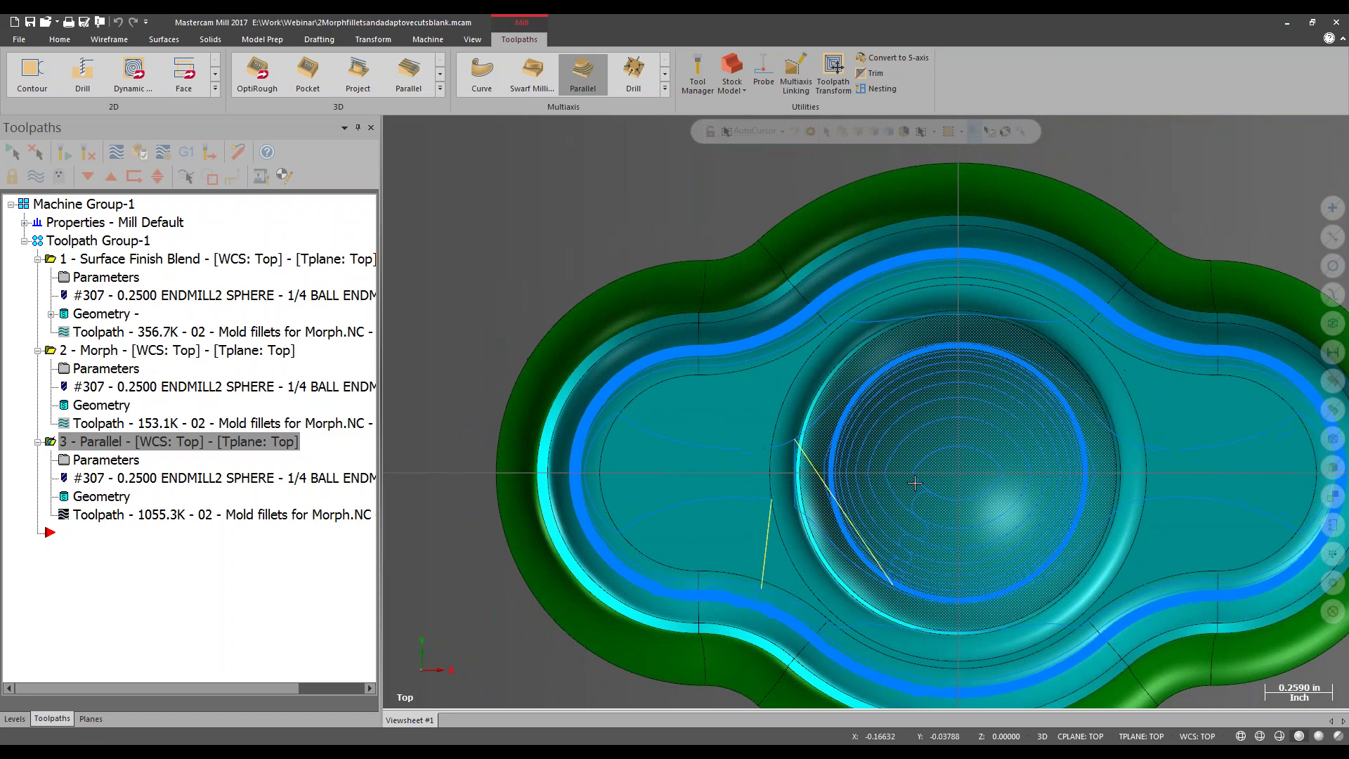
scroll(1124, 597, "up", 1)
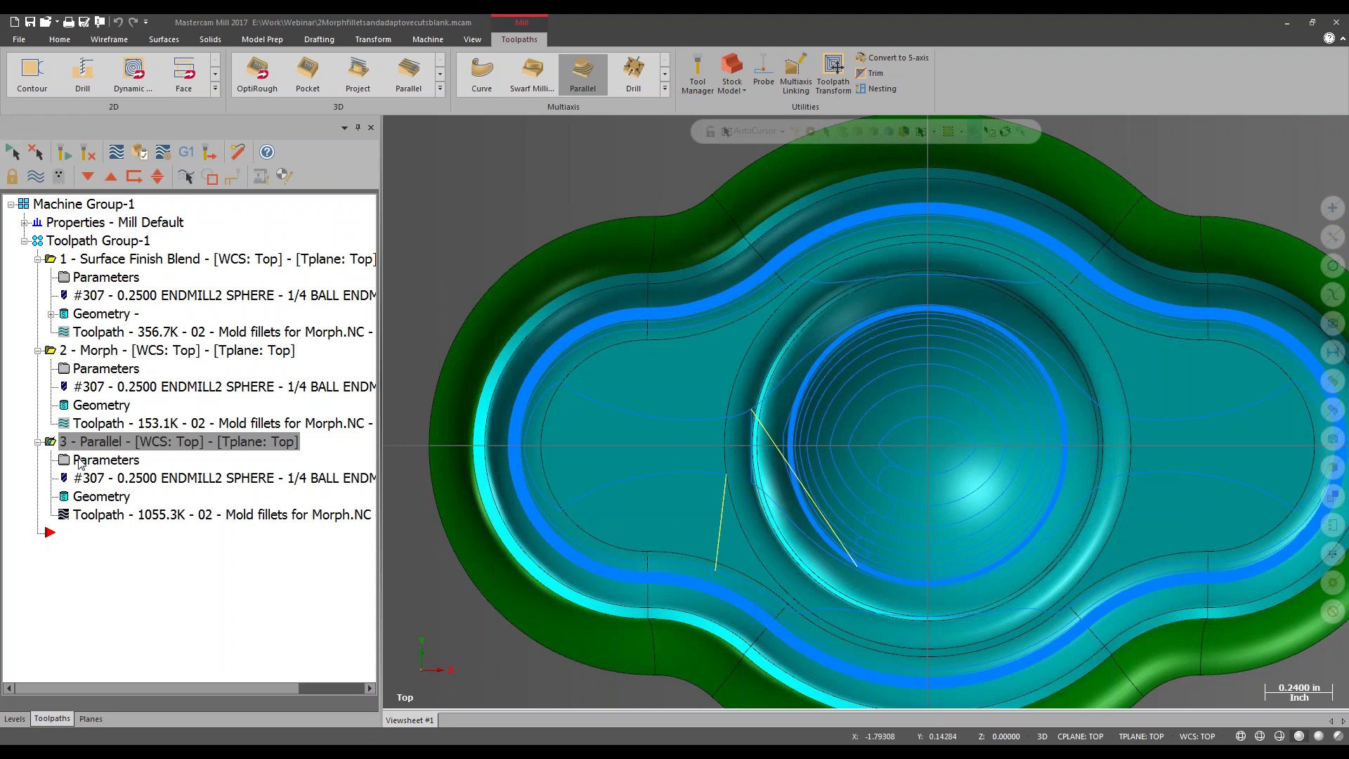
left_click(79, 462)
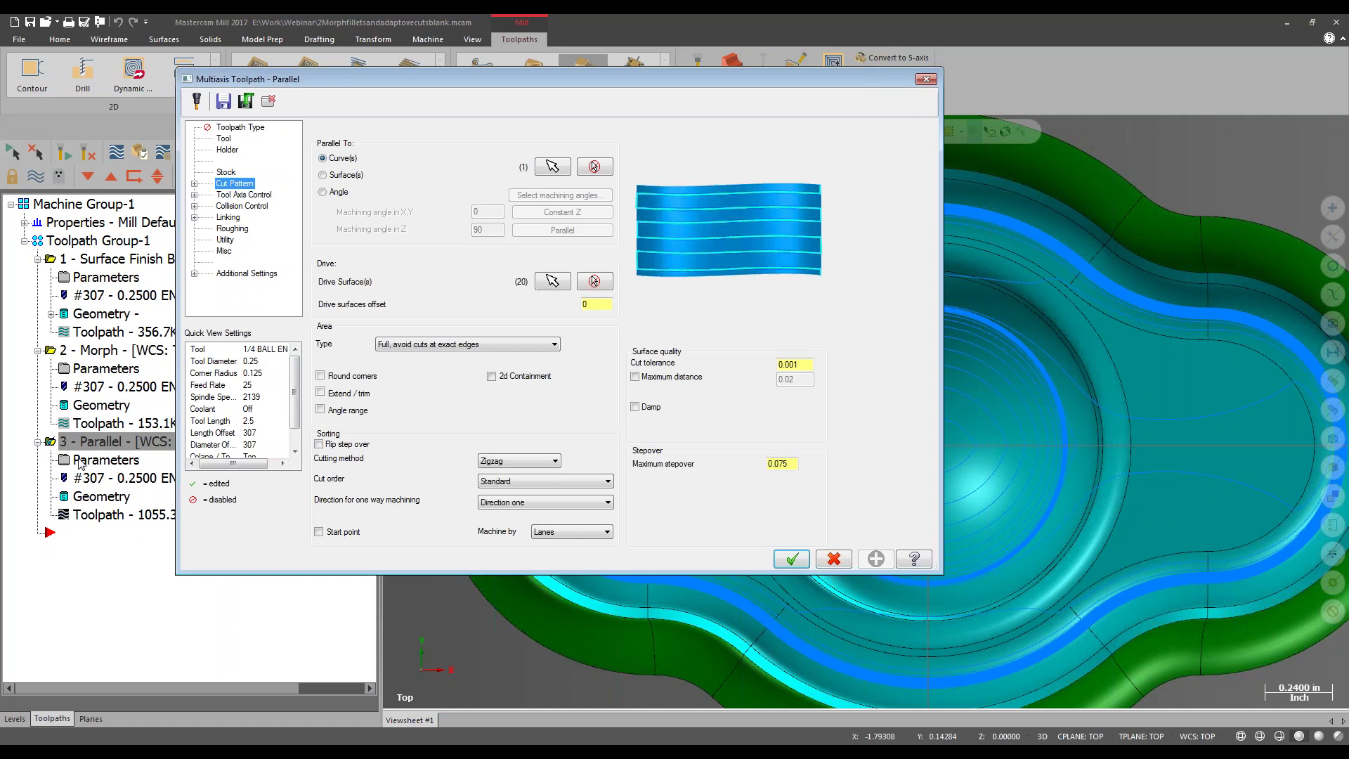
left_click(195, 184)
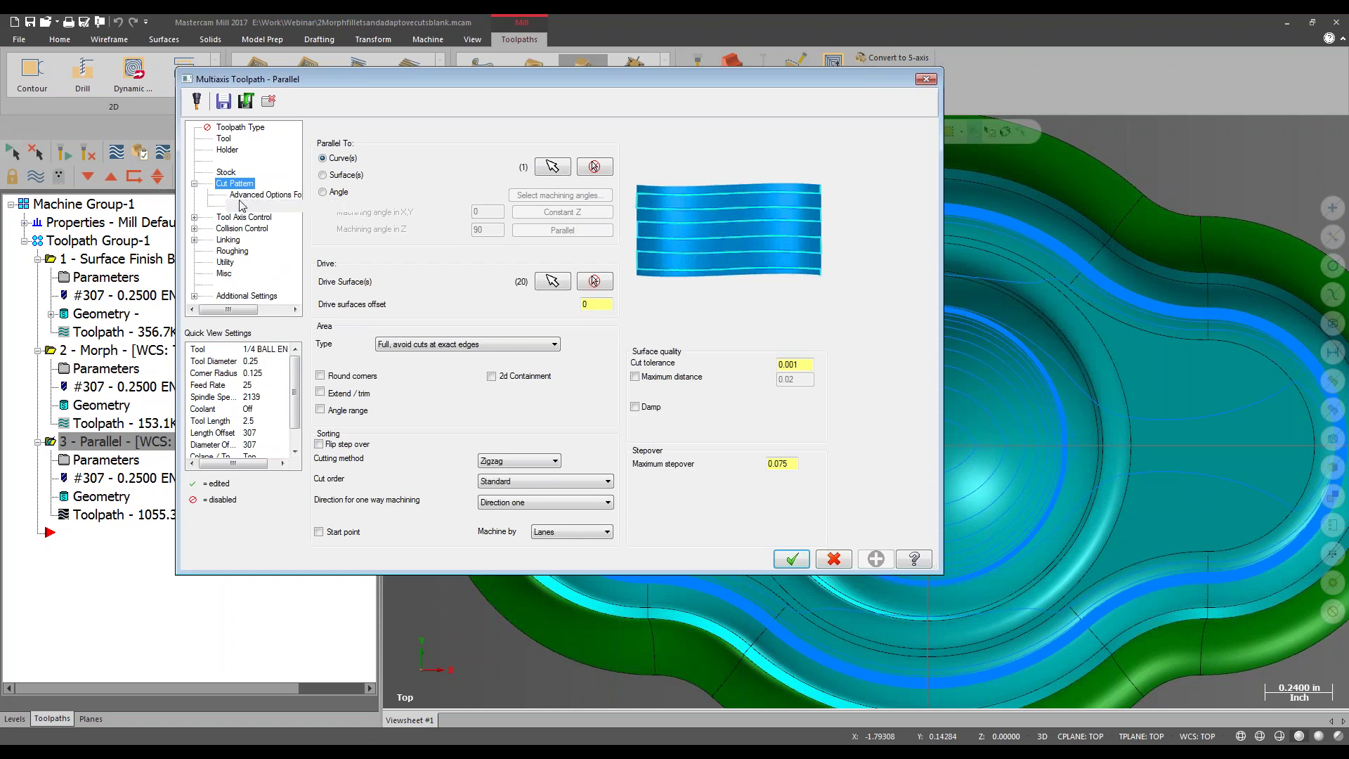
left_click(240, 196)
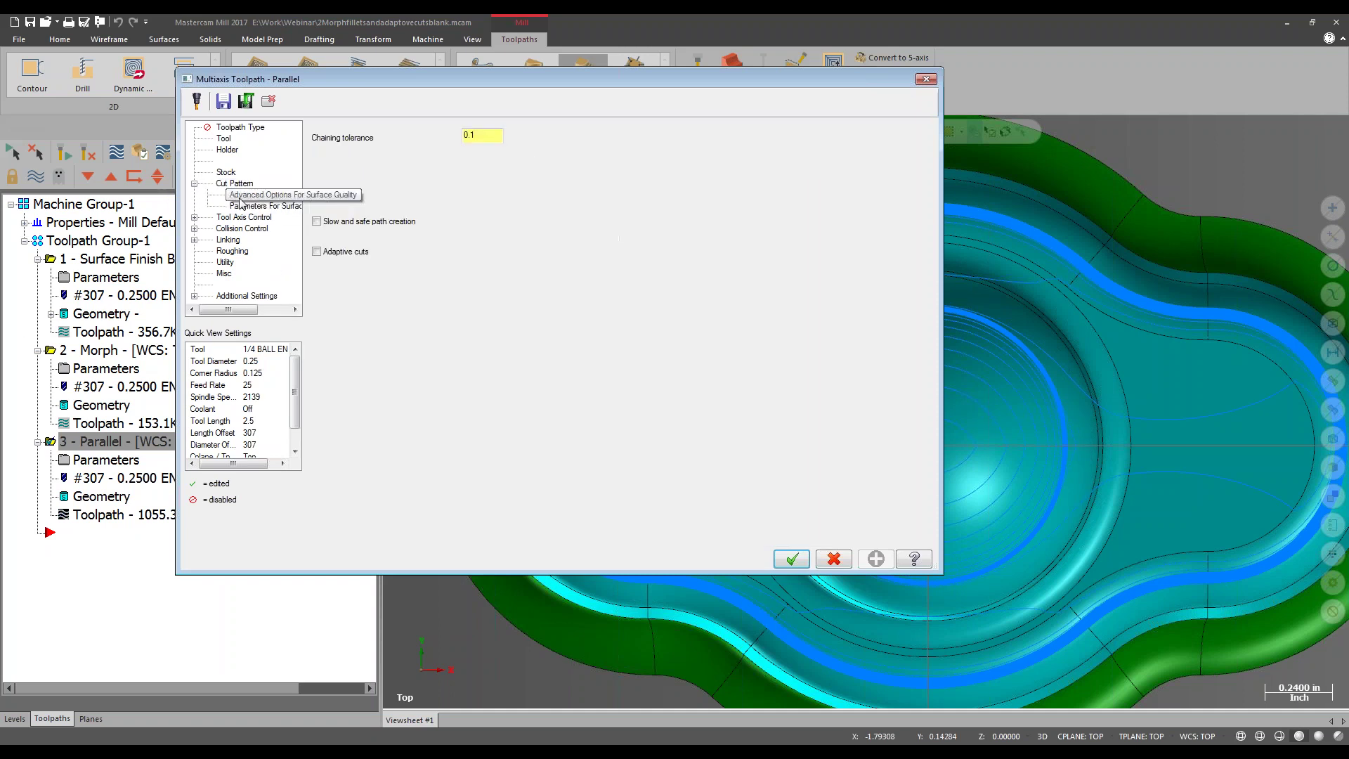
left_click(352, 252)
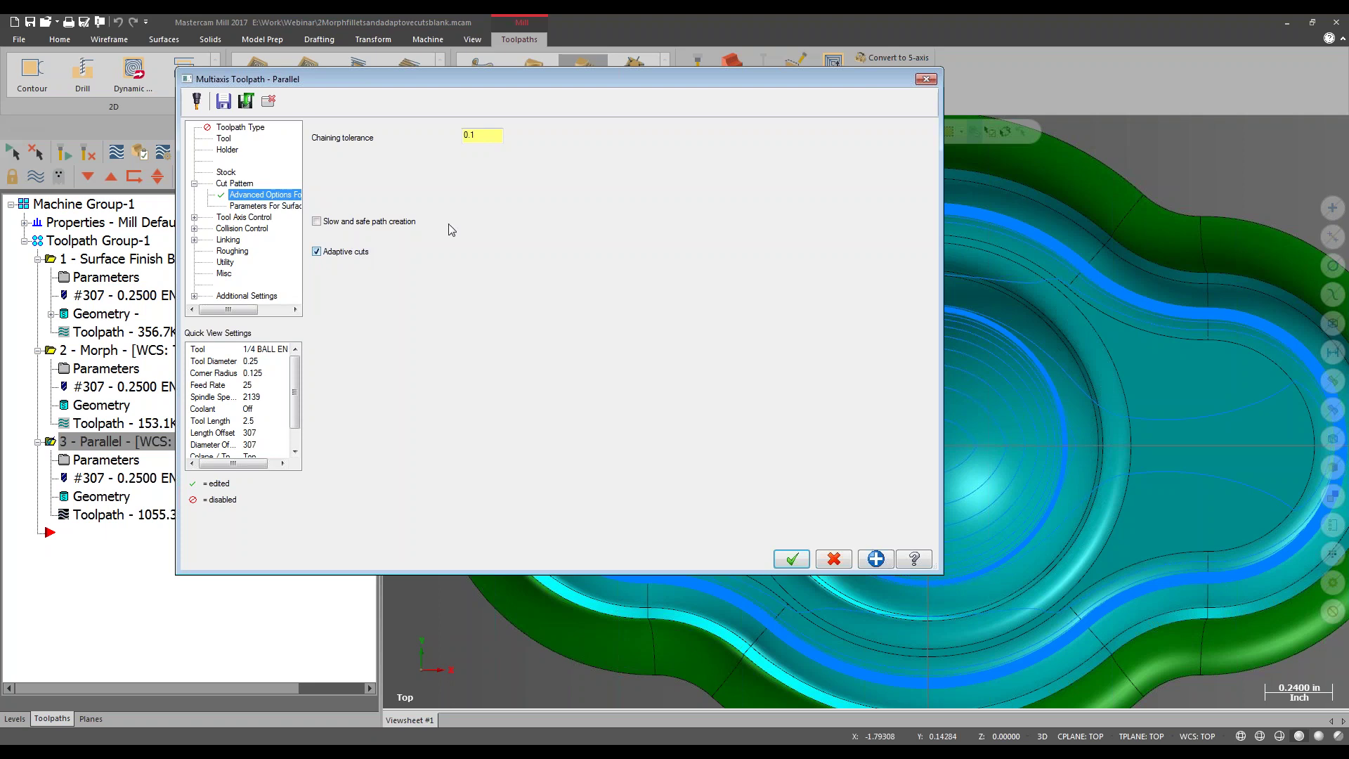
left_click(793, 561)
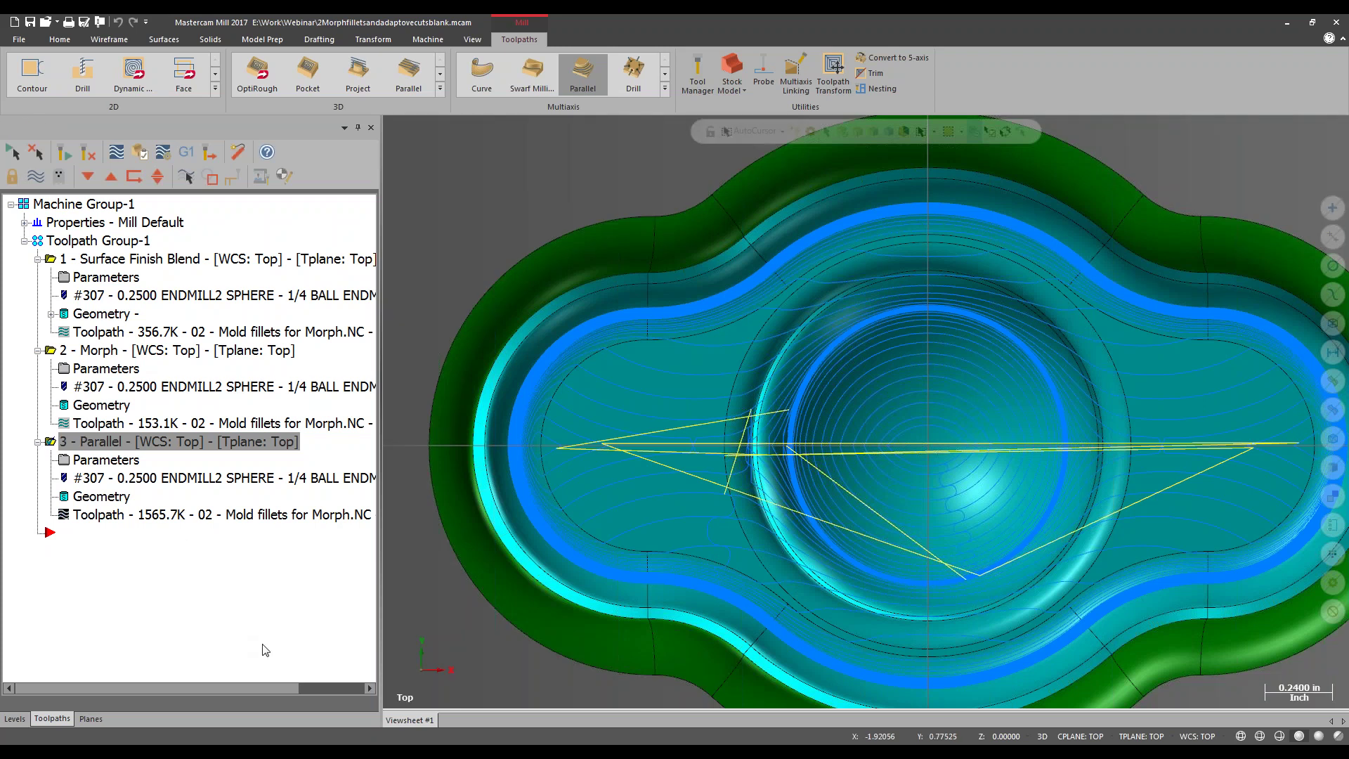
Switch to the Mastercam session with 3Basic undercutblank.mcam and inspect its Surface High Speed (Raster) toolpath in the side and Top views.
mouse_move(237, 752)
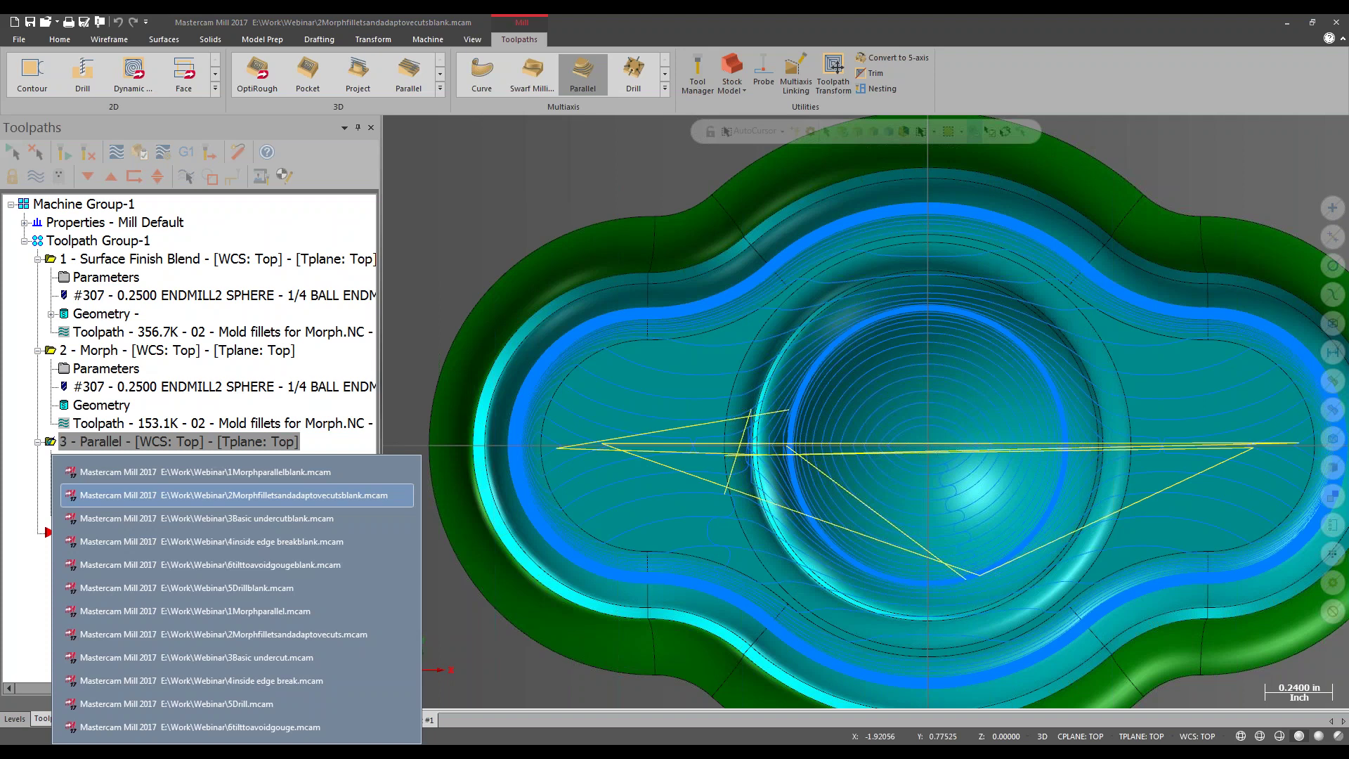
left_click(220, 518)
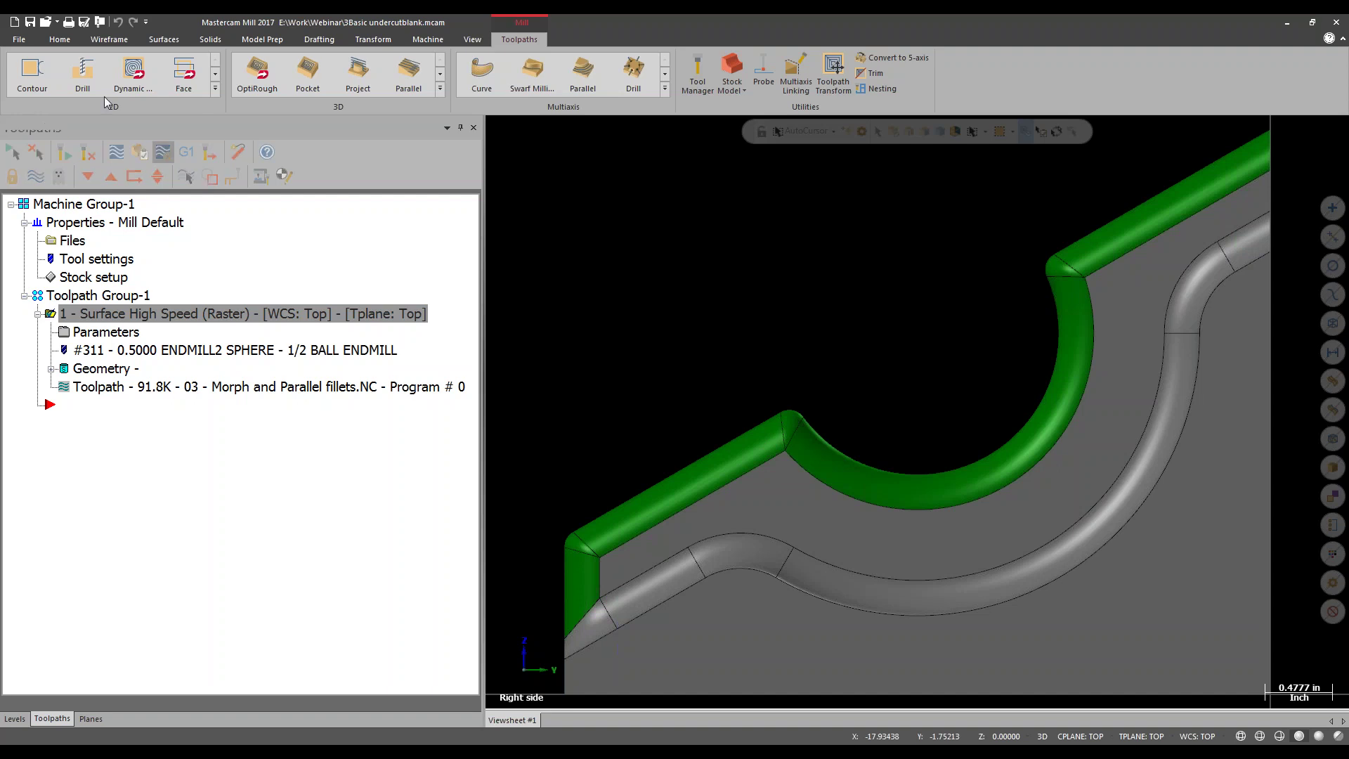
left_click(33, 176)
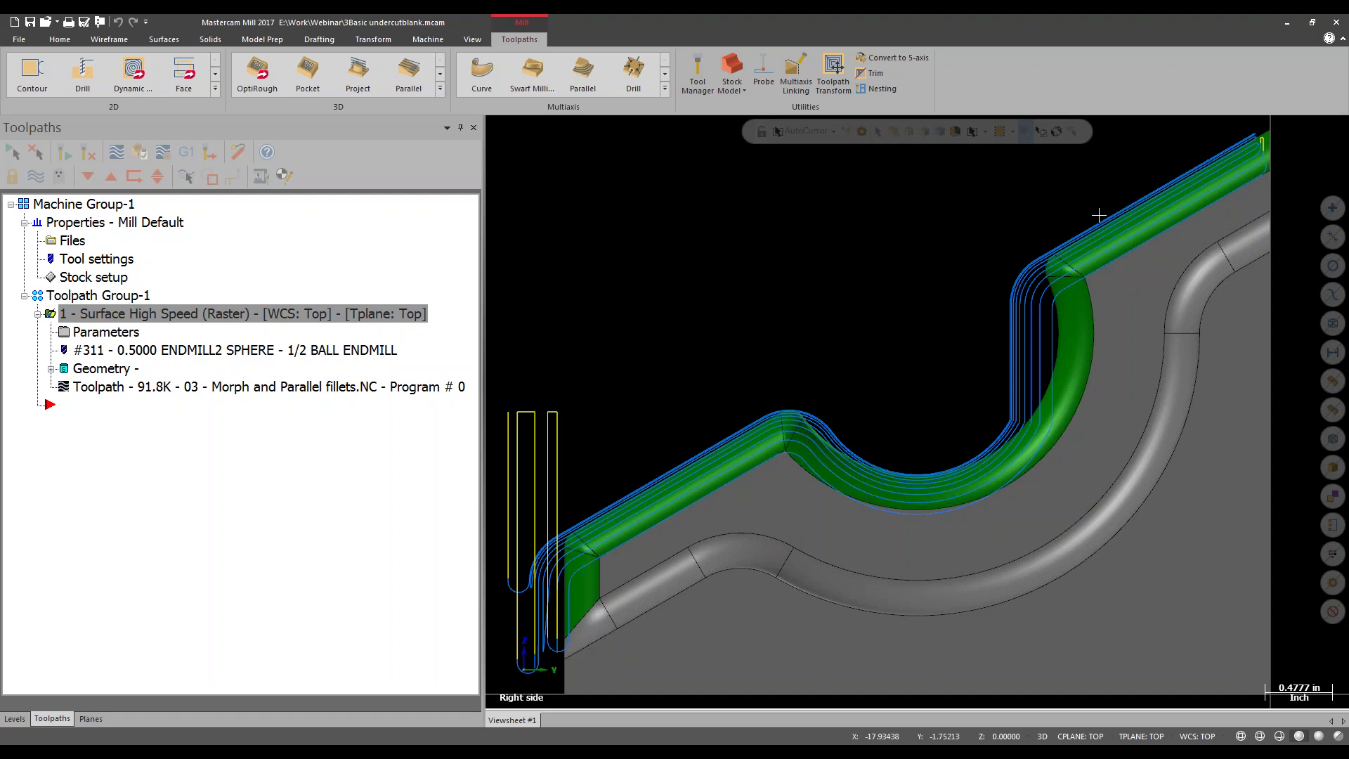
right_click(903, 241)
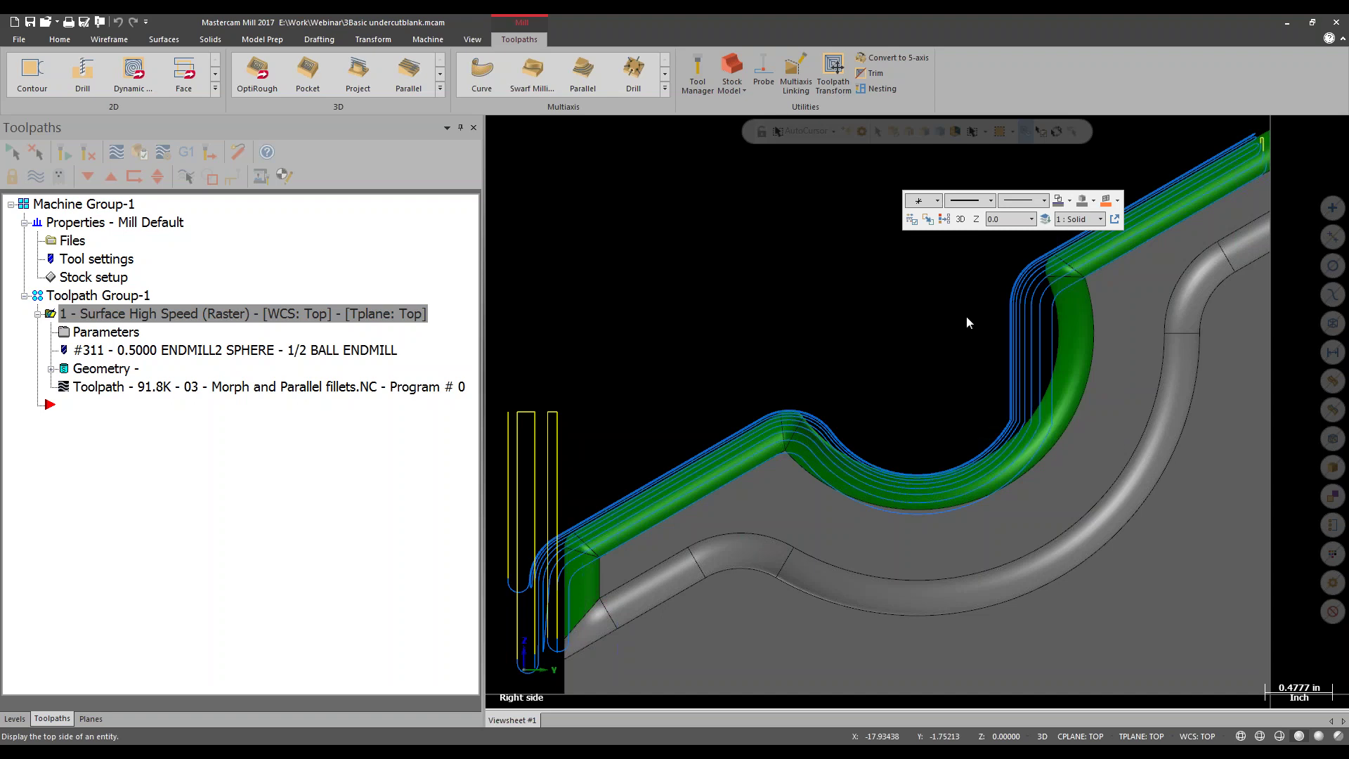
left_click(967, 317)
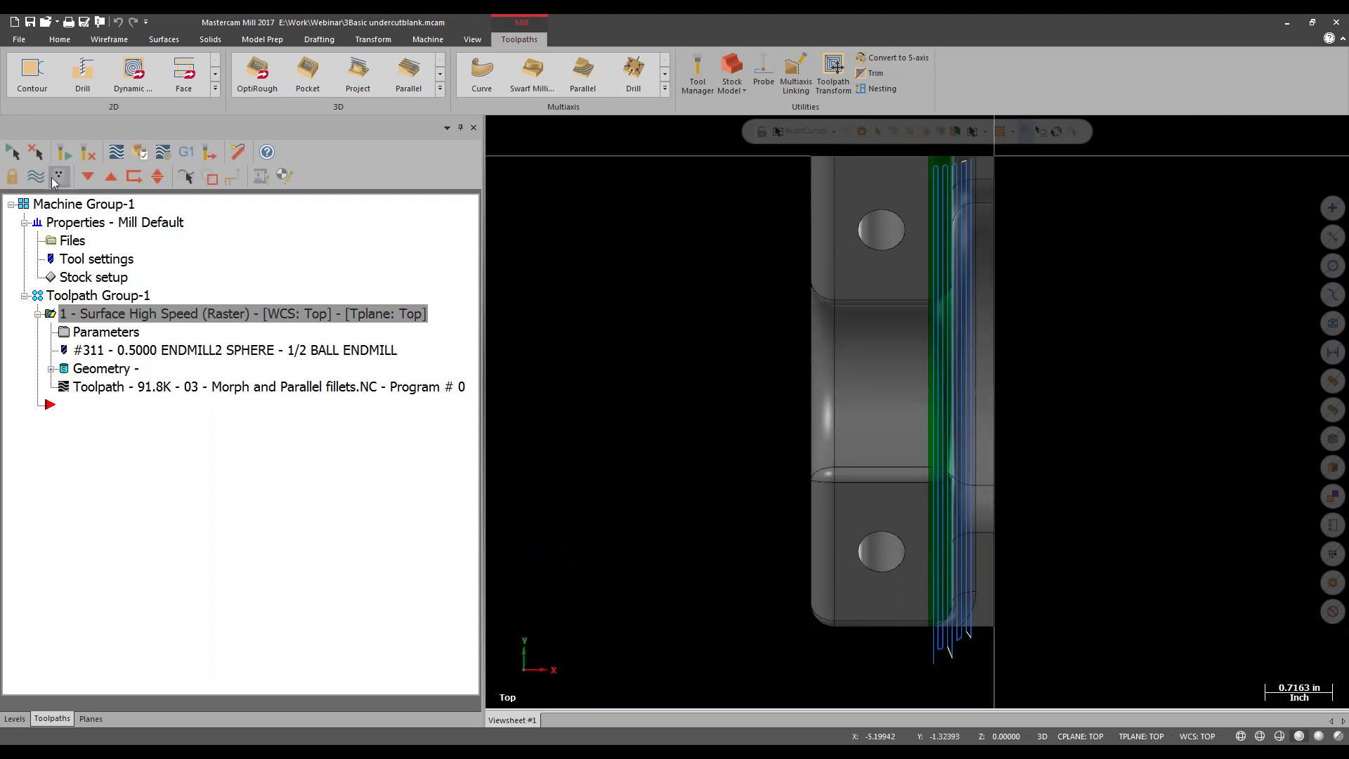
left_click(44, 175)
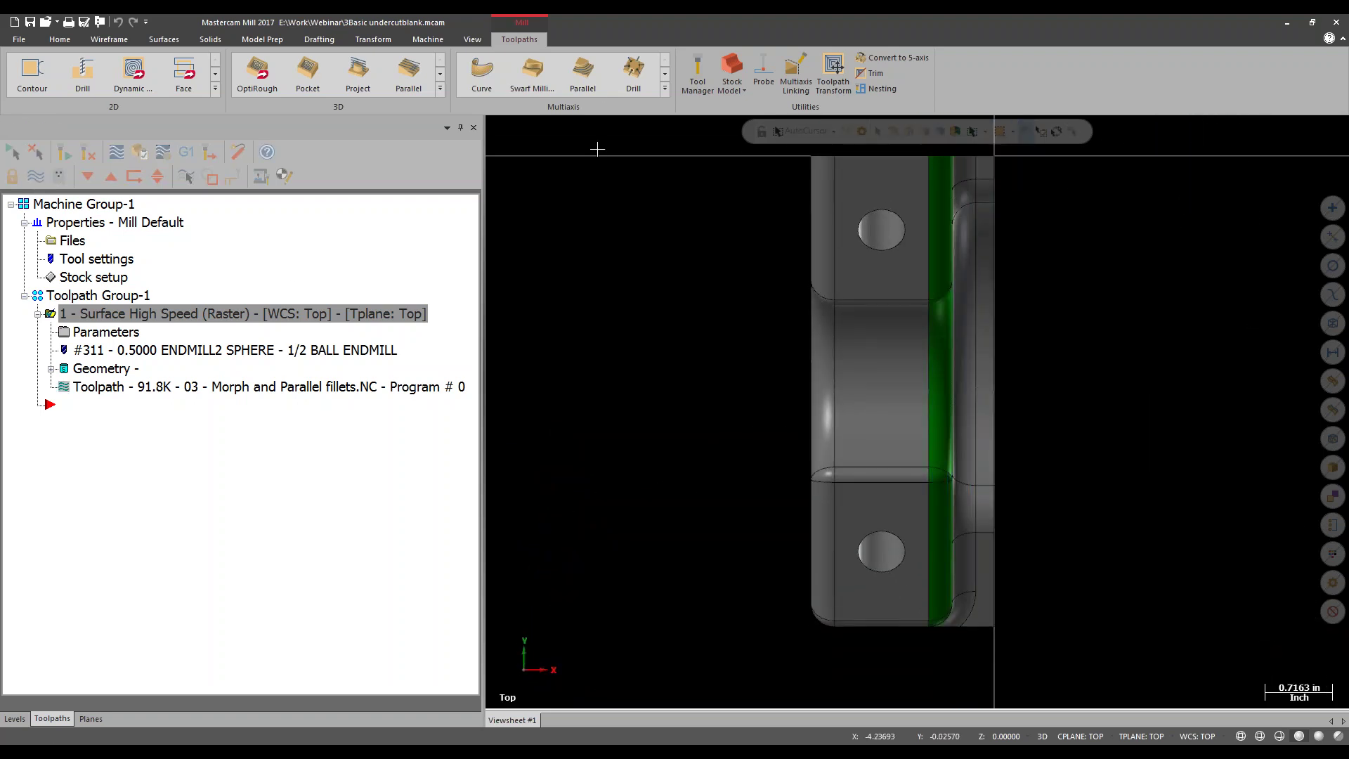
Create a multiaxis Parallel toolpath with the 0.5 Lollipop Cutter and check its holder setup.
left_click(583, 77)
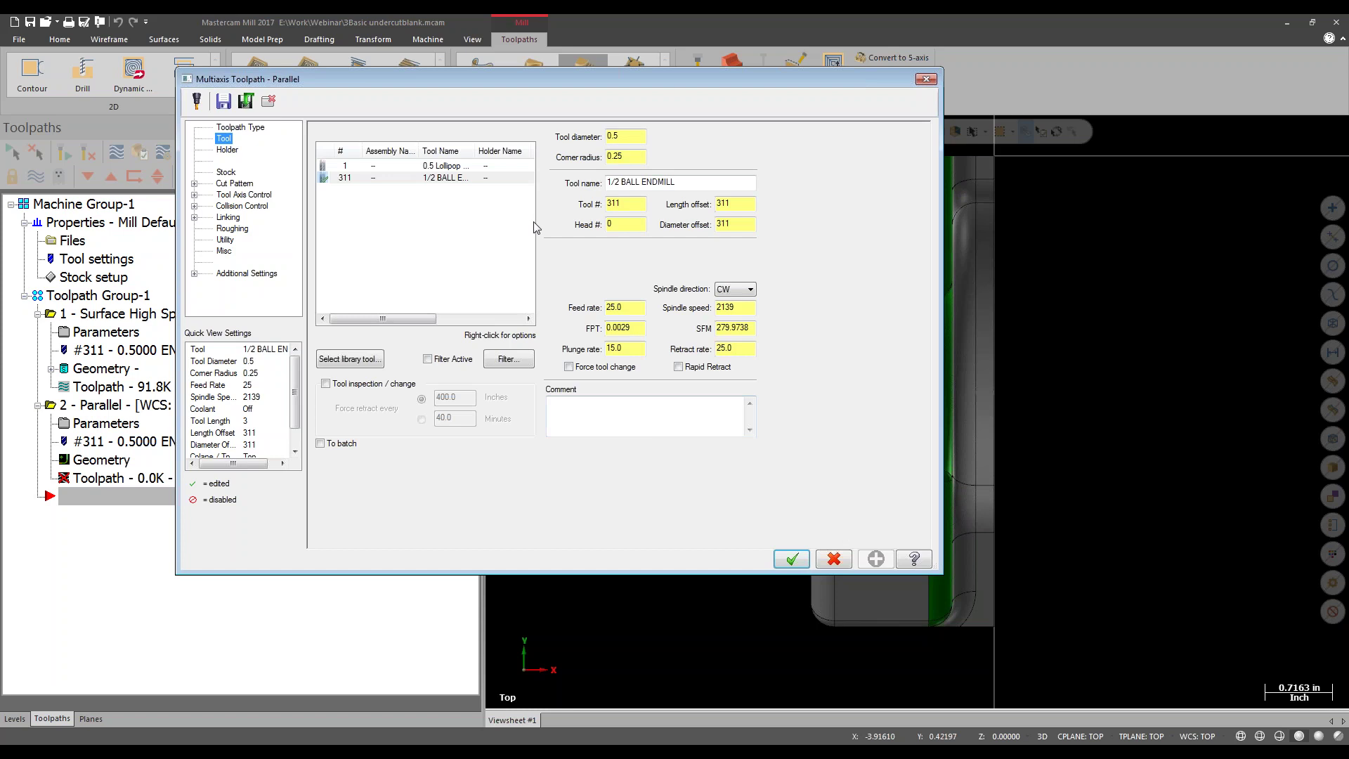
left_click(431, 166)
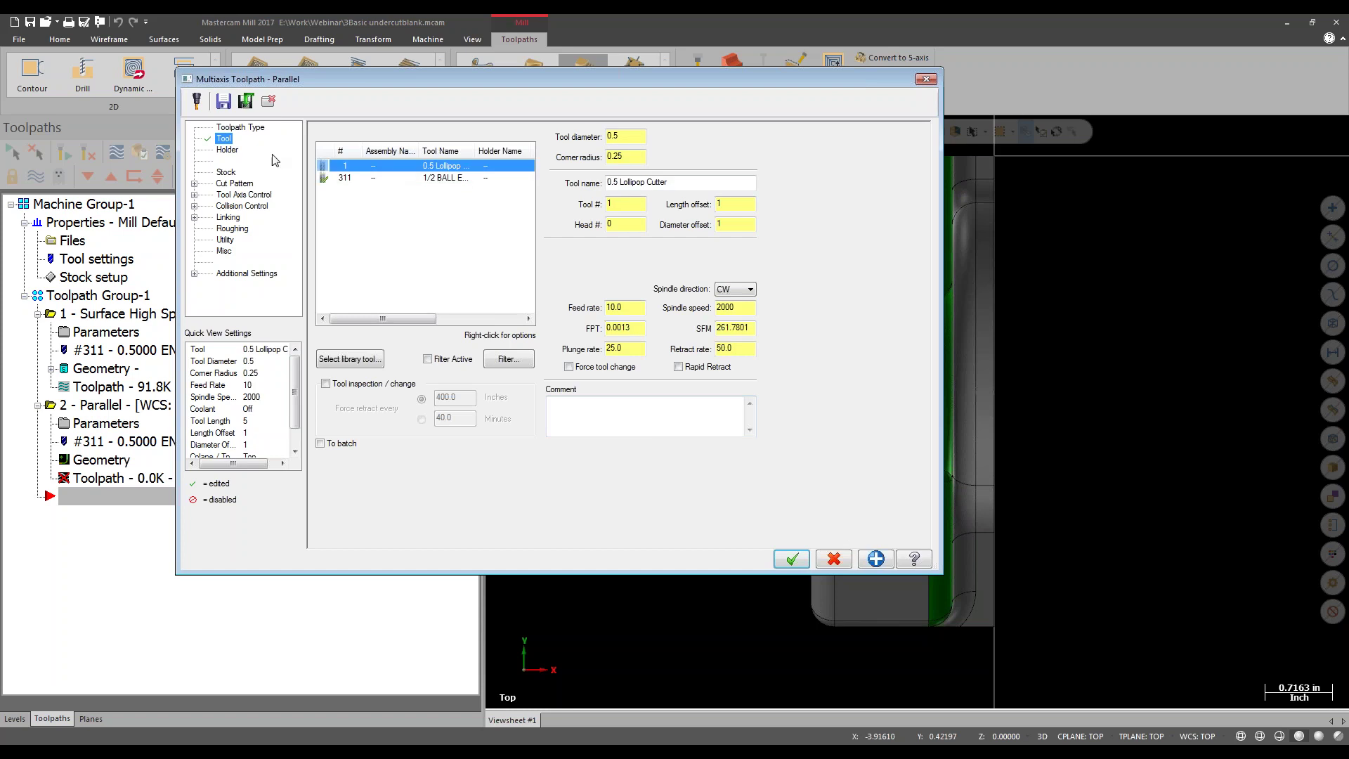
left_click(227, 149)
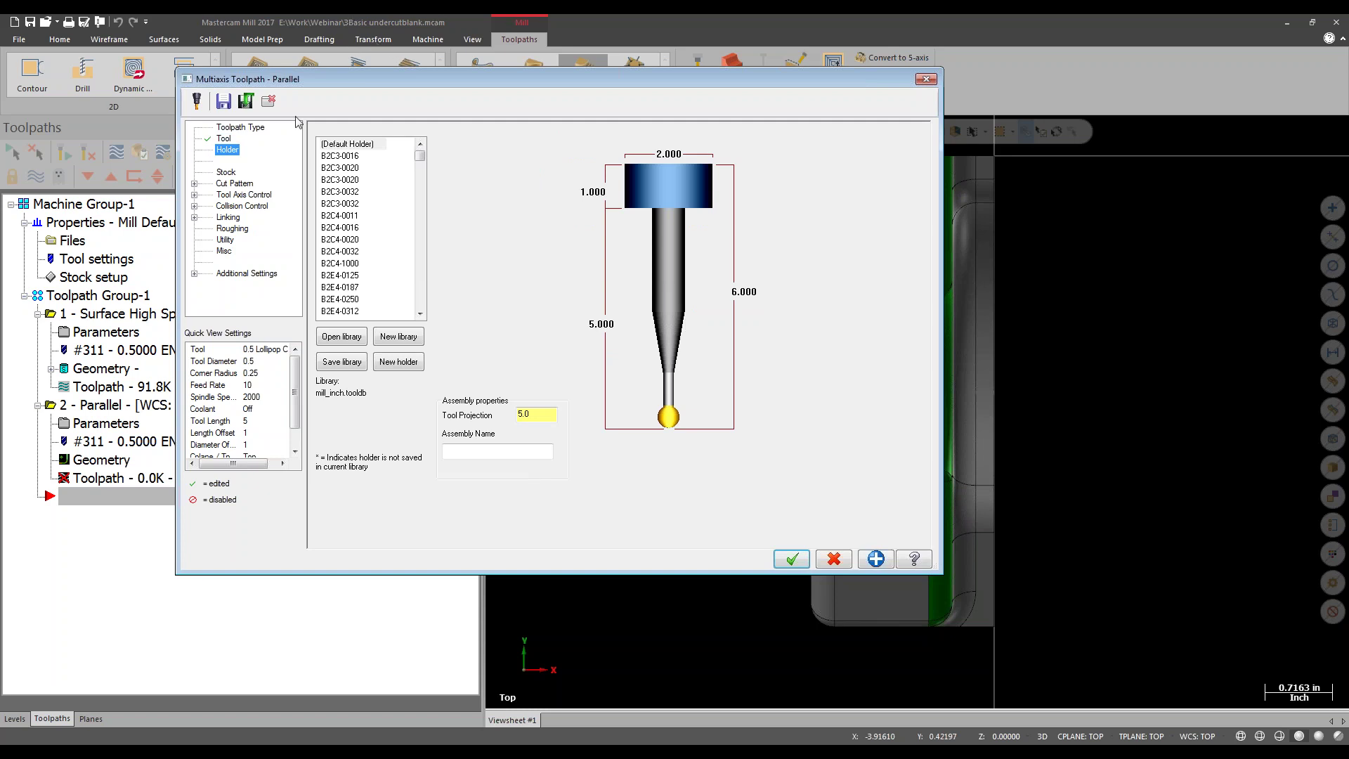
Set the cut pattern's Parallel To option to Angle and the maximum stepover to 0.125.
left_click(246, 184)
left_click(339, 193)
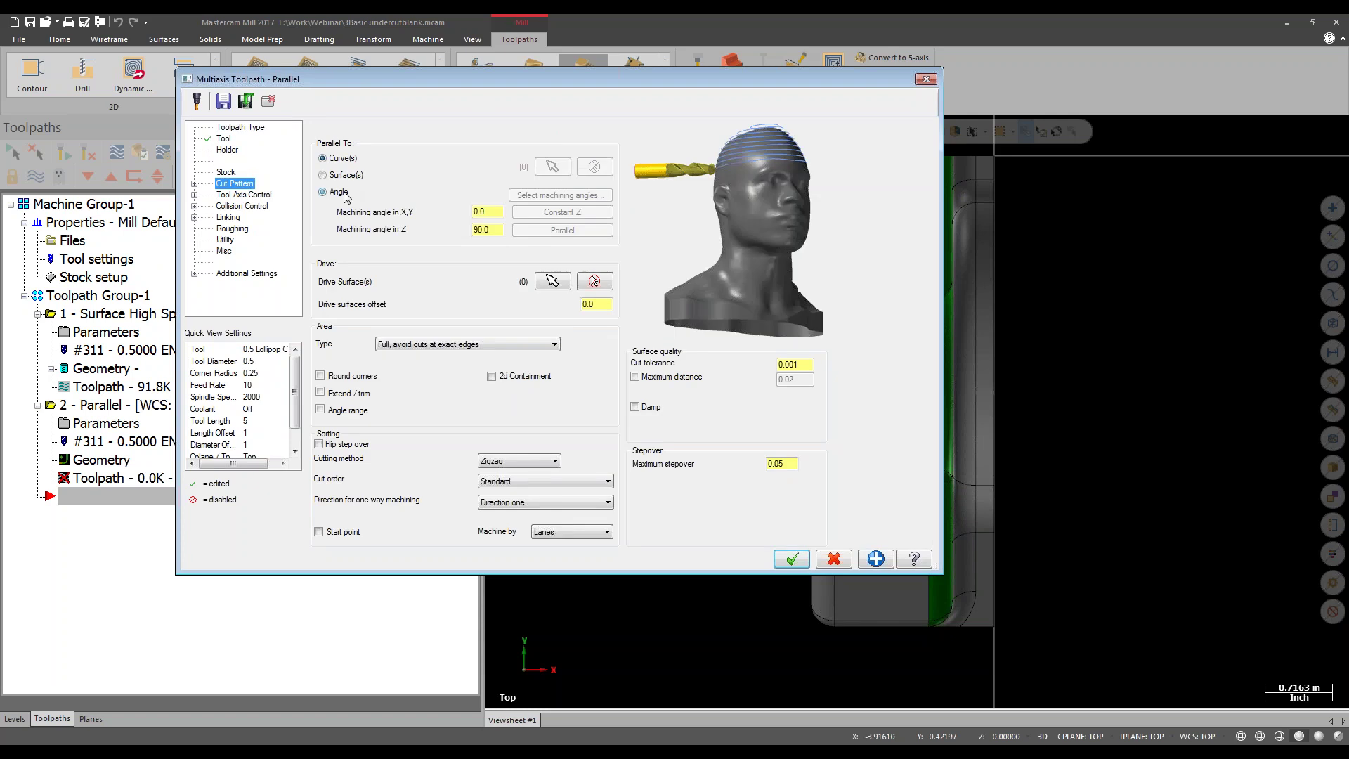
left_click(479, 210)
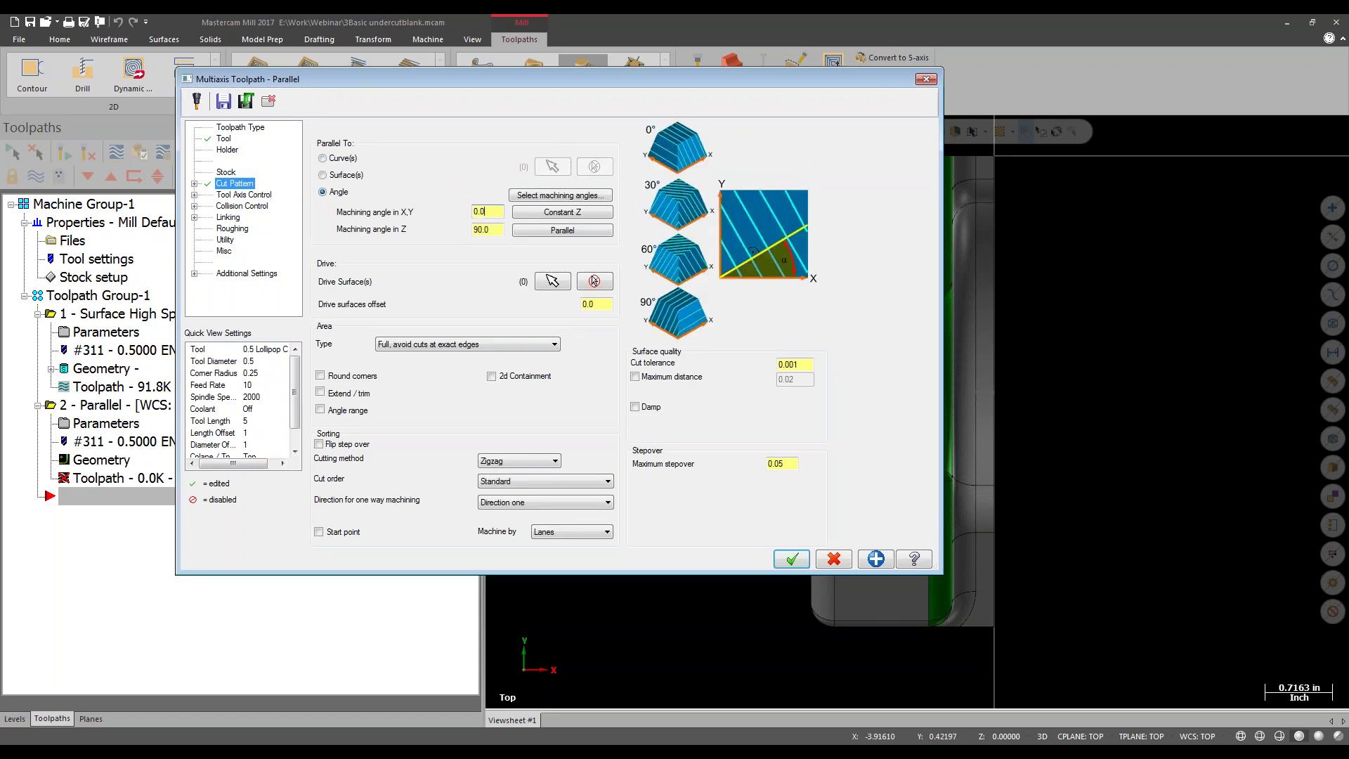
left_click_drag(492, 211, 463, 209)
double_click(781, 463)
type(".125")
key("Tab")
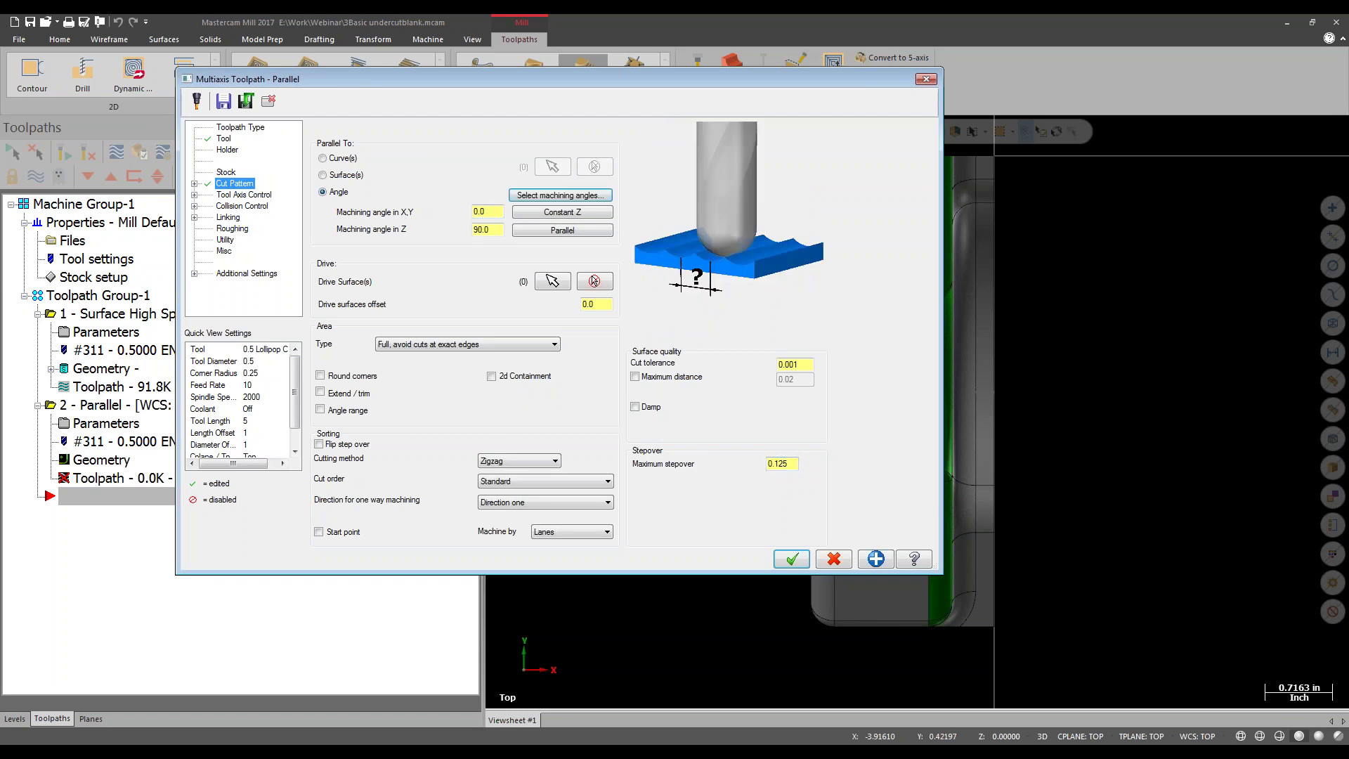
Set the Parallel toolpath's tool axis output format to 3 Axis and try to accept the parameters.
left_click(260, 196)
left_click(458, 136)
left_click(442, 156)
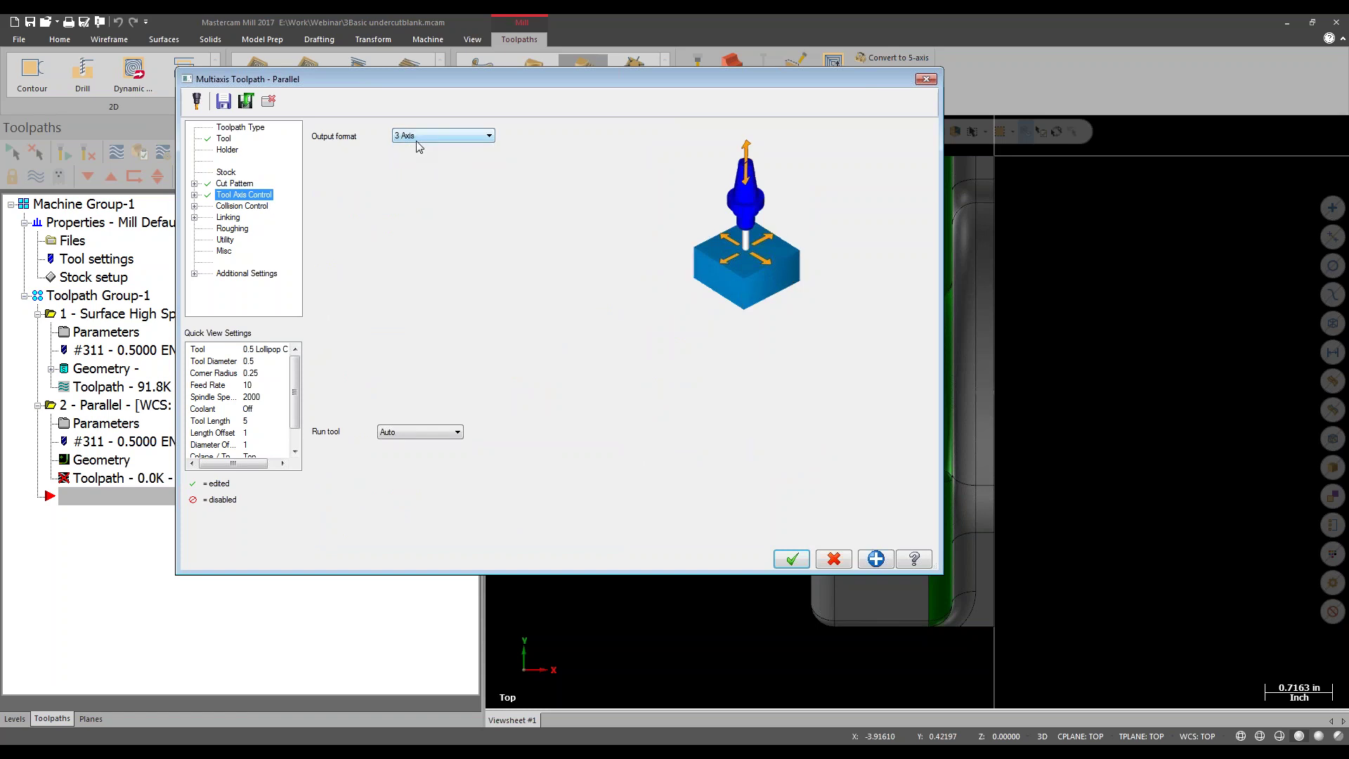
left_click(788, 555)
left_click(723, 422)
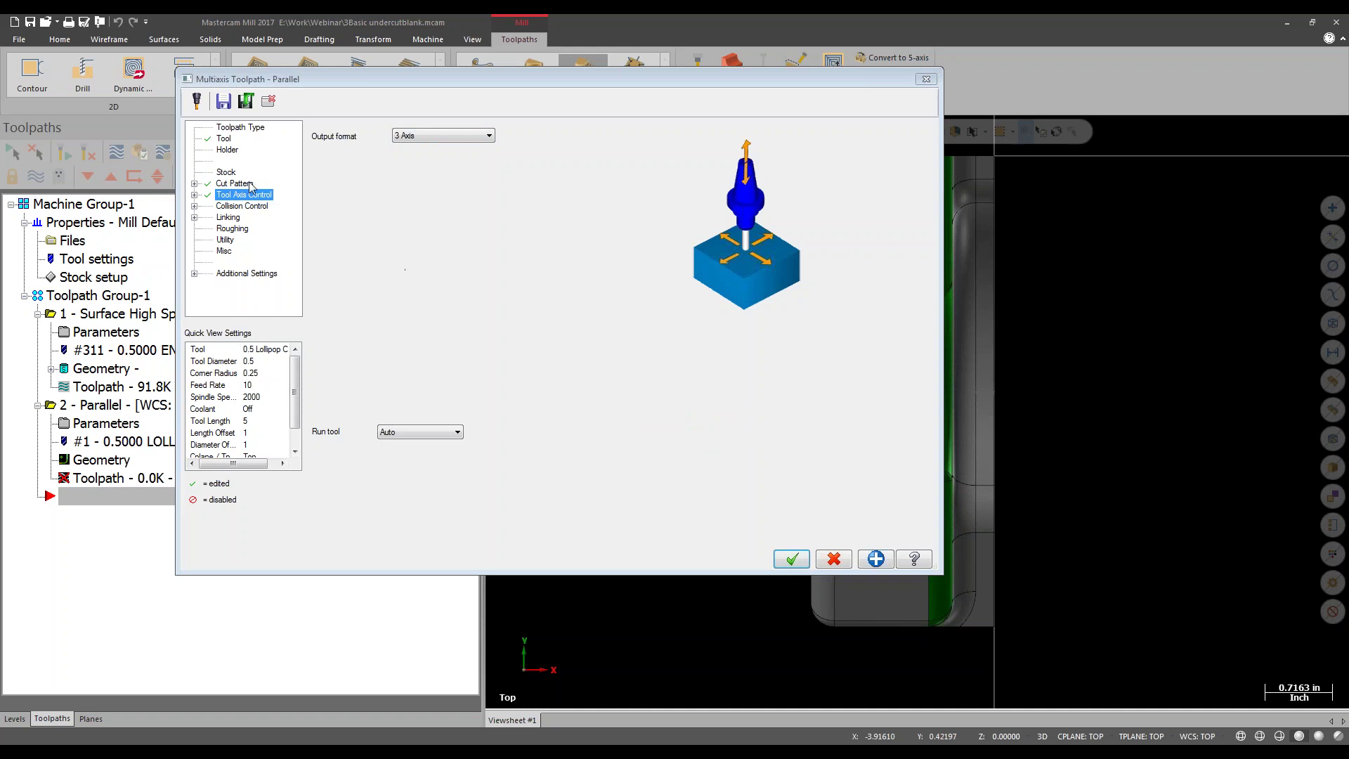
Select all the green fillet faces by color as the drive surfaces and generate the lollipop cutter's Parallel toolpath.
left_click(553, 280)
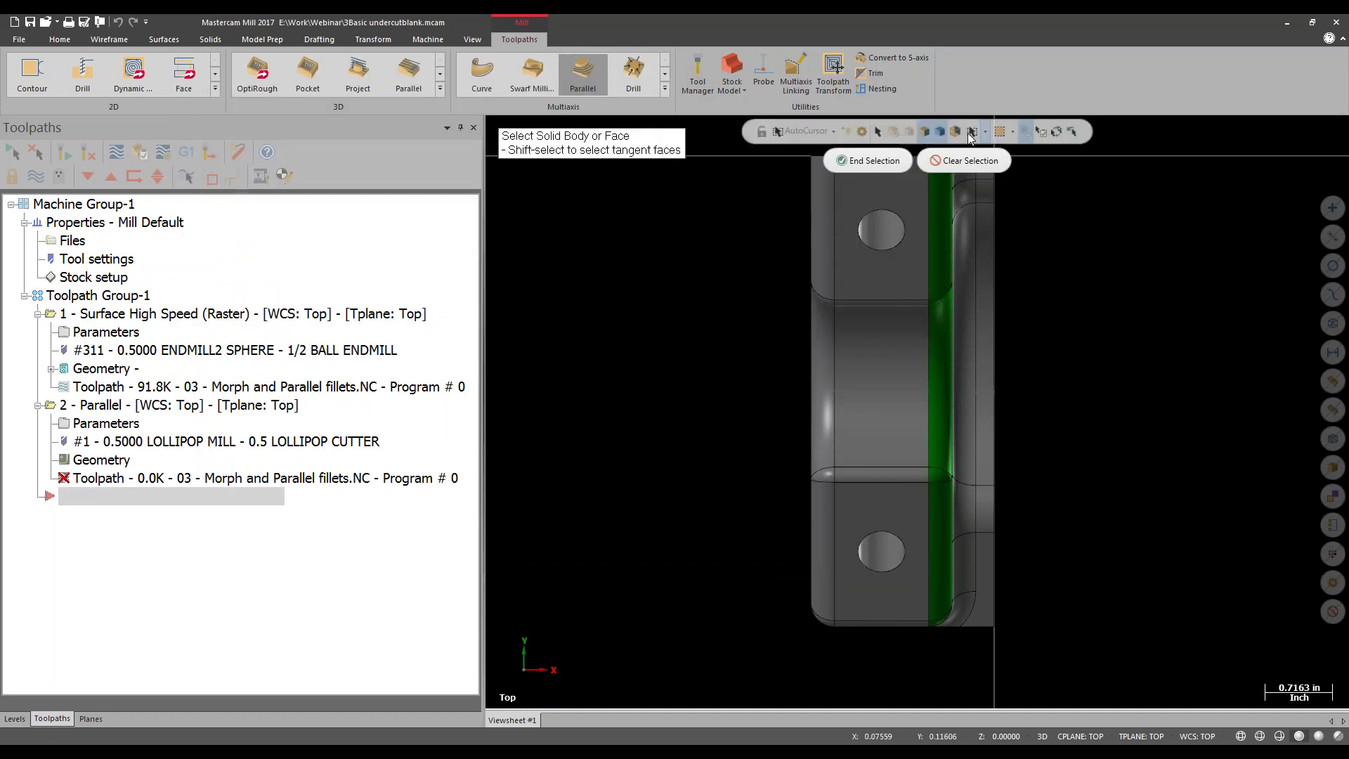
key("ctrl+a")
left_click(41, 390)
left_click(108, 656)
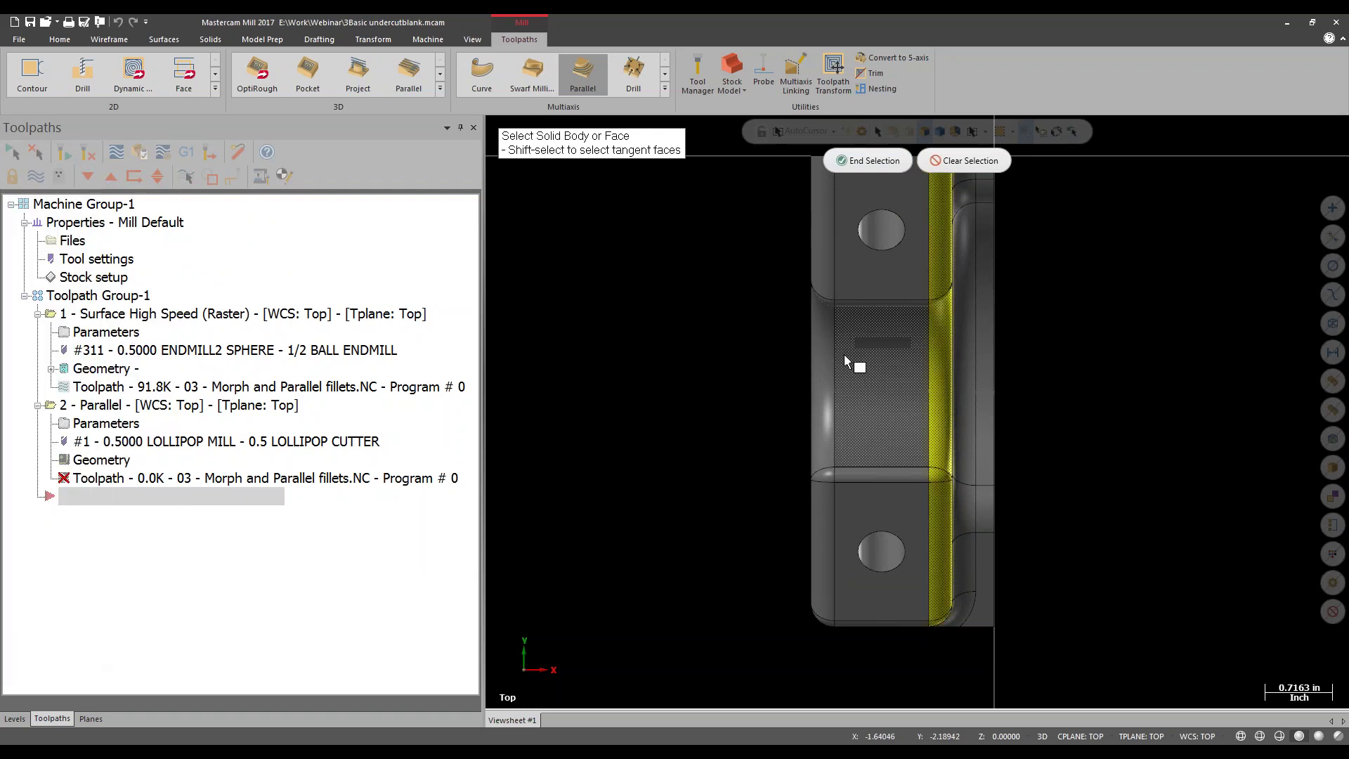
left_click(868, 160)
left_click(532, 296)
left_click(789, 554)
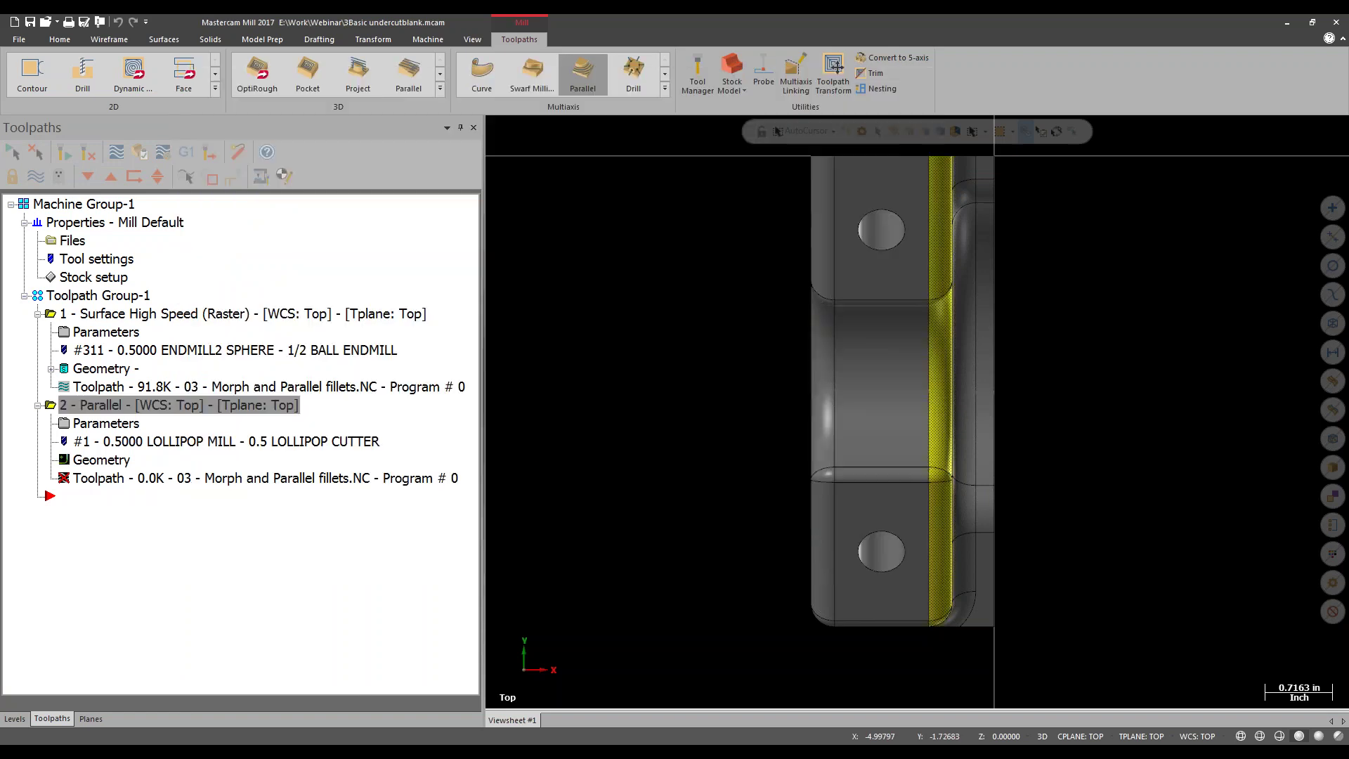
Backplot the Parallel toolpath and examine the lollipop cutter's motion around the undercut arc from the Right side view.
middle_click_drag(998, 393, 1079, 298)
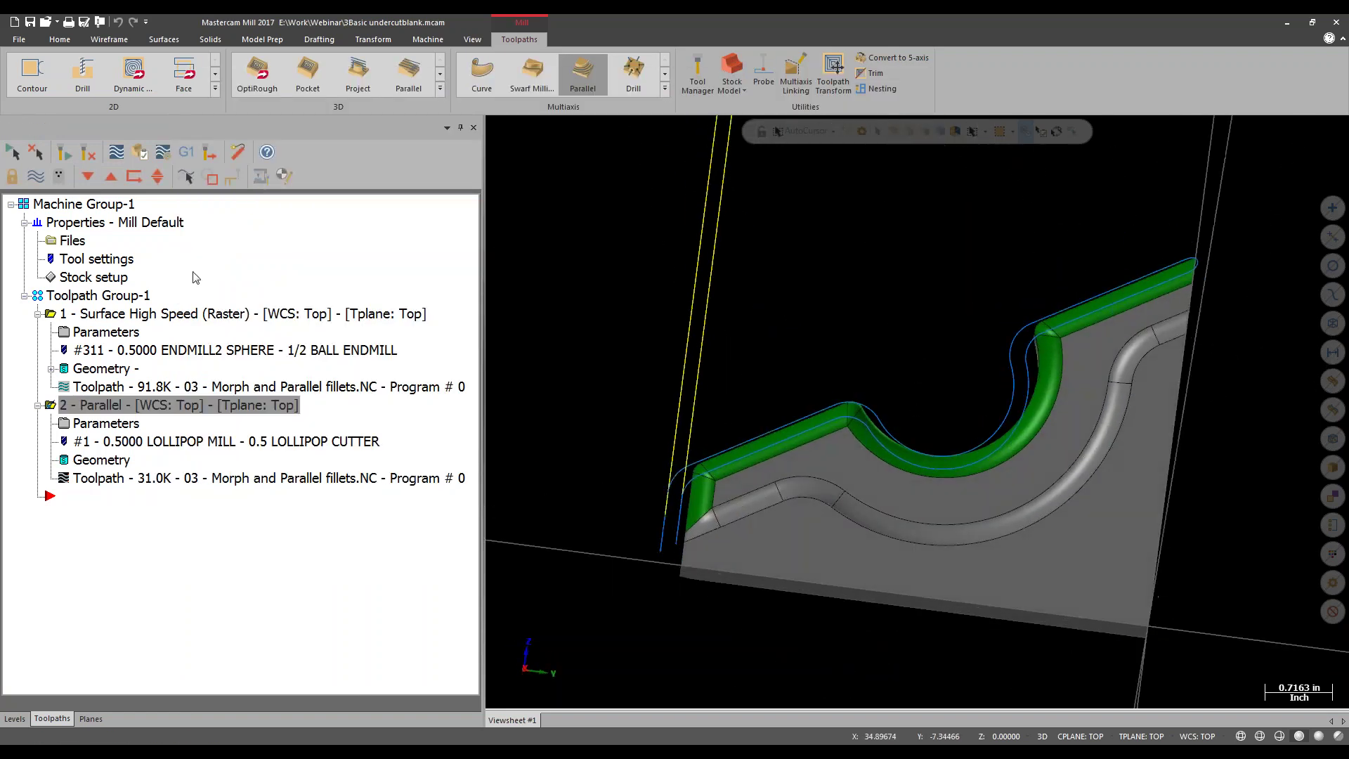
left_click(117, 152)
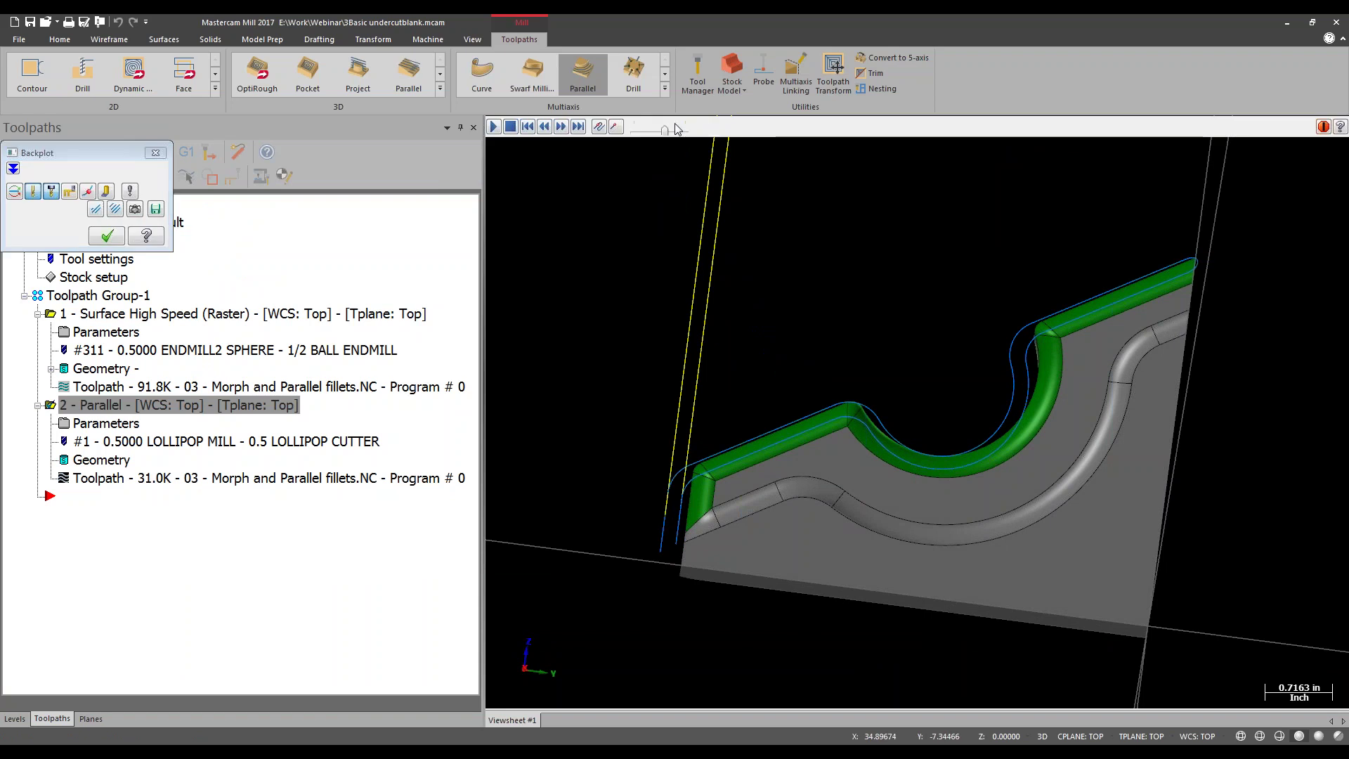
left_click(731, 126)
left_click_drag(731, 127, 906, 134)
left_click_drag(910, 132, 940, 130)
mouse_move(1060, 452)
middle_mouse_down()
mouse_move(1026, 434)
mouse_move(1077, 325)
middle_mouse_up()
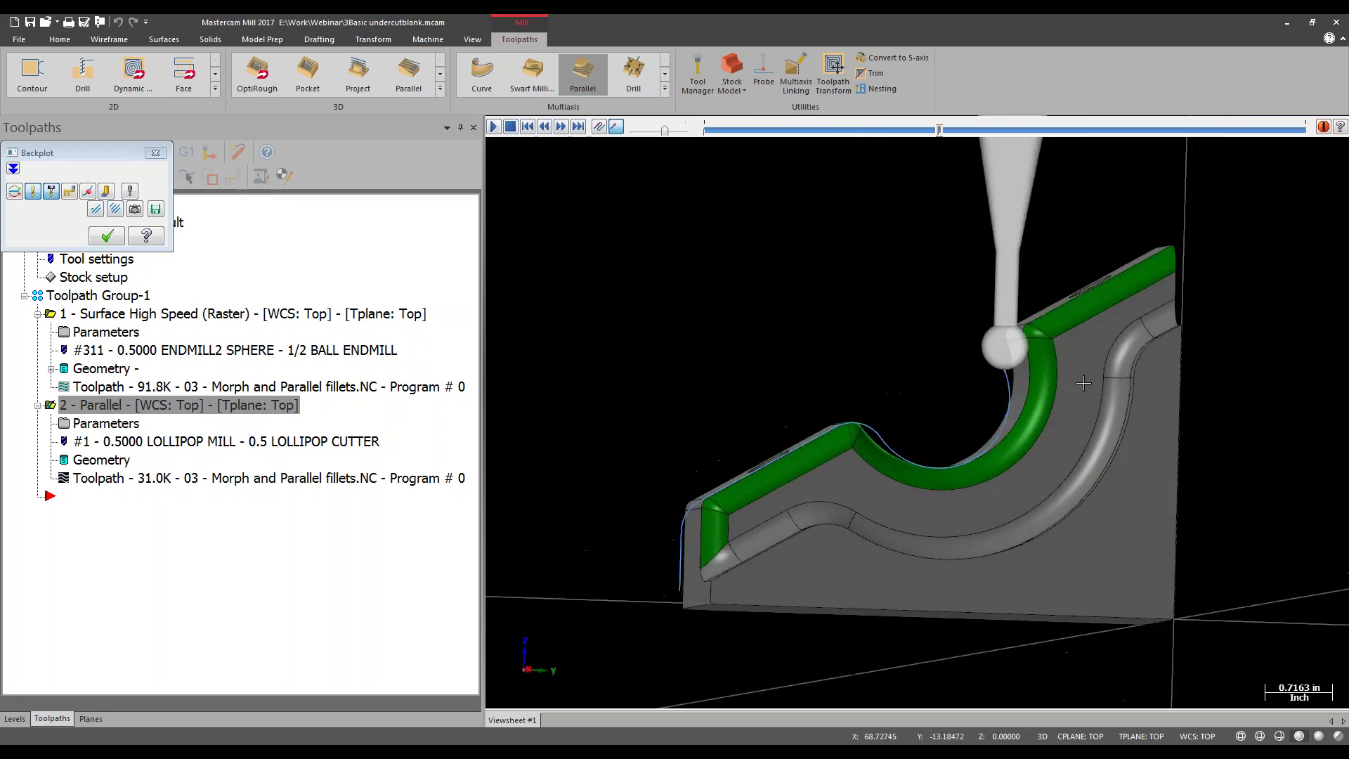
right_click(1077, 326)
left_click(1124, 485)
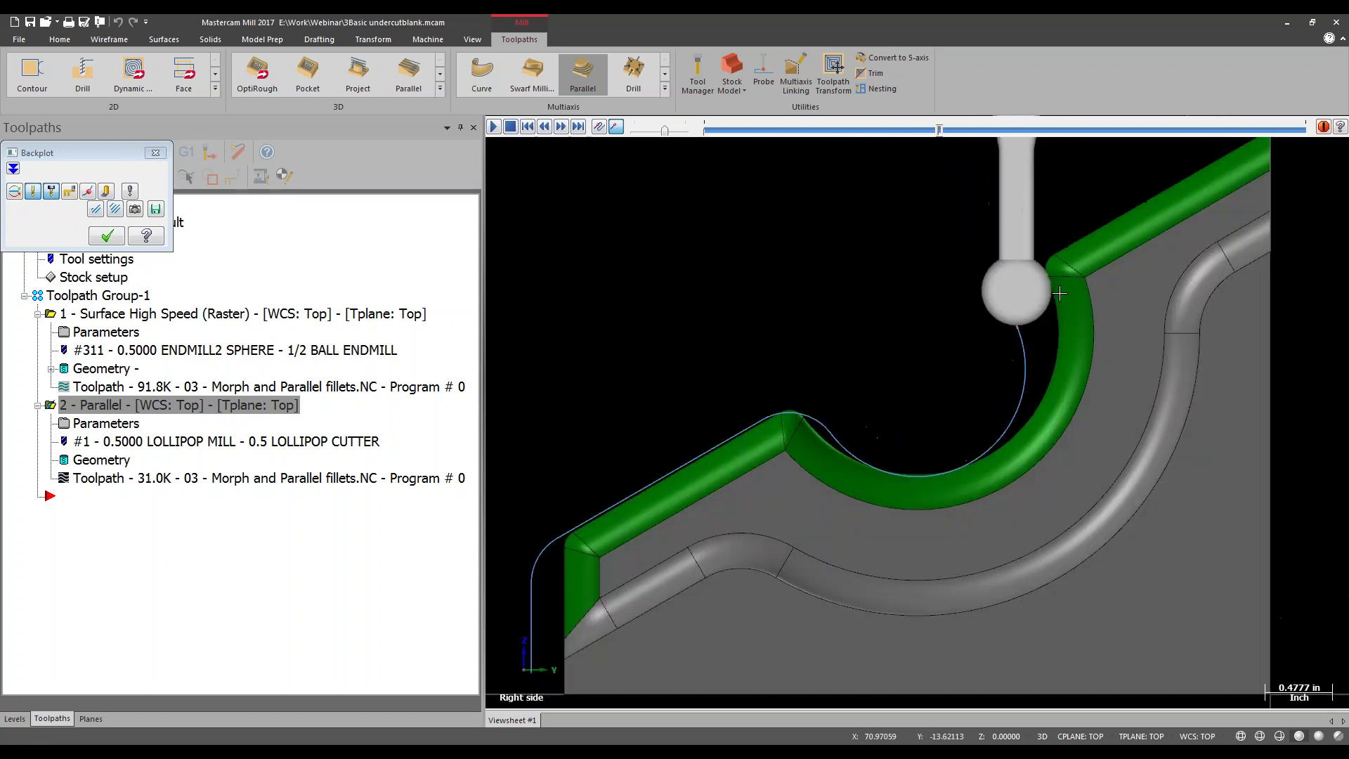
left_click_drag(944, 132, 795, 211)
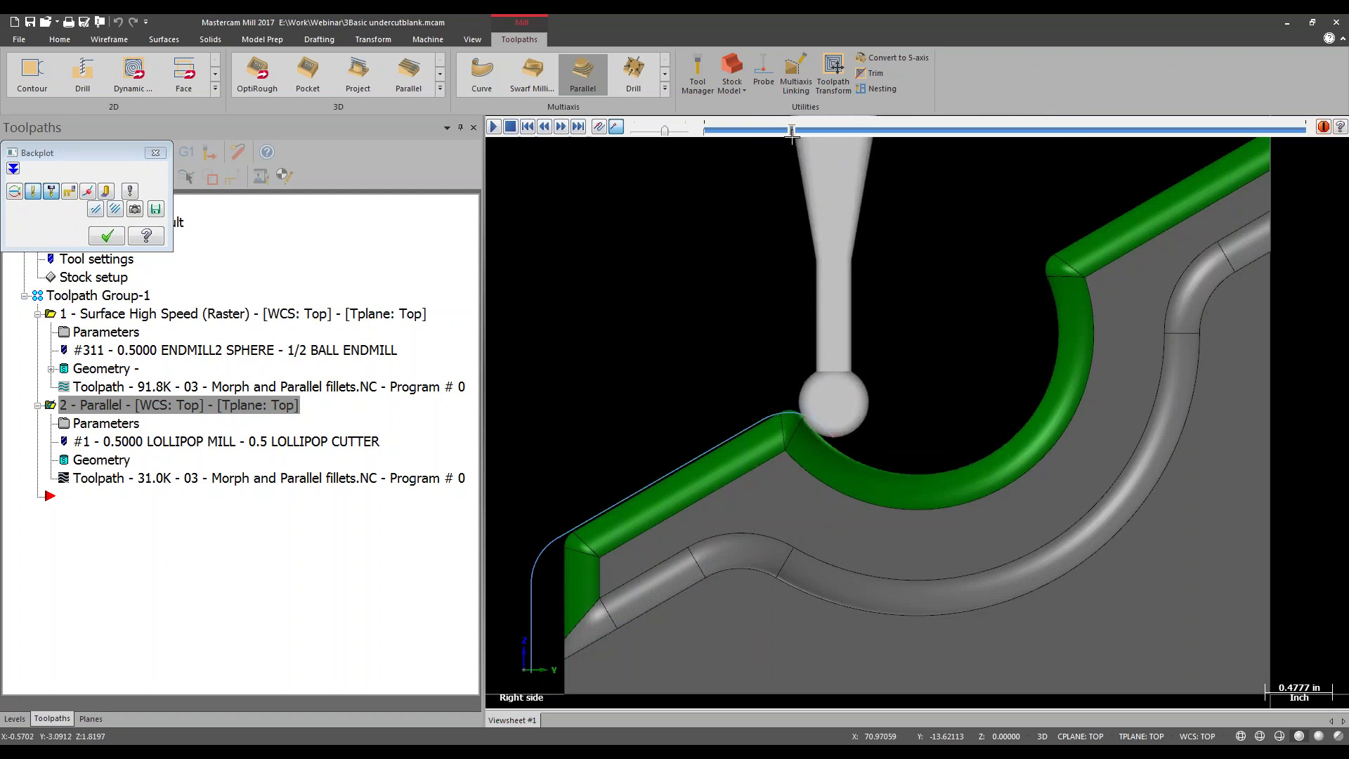
left_click_drag(792, 135, 1344, 150)
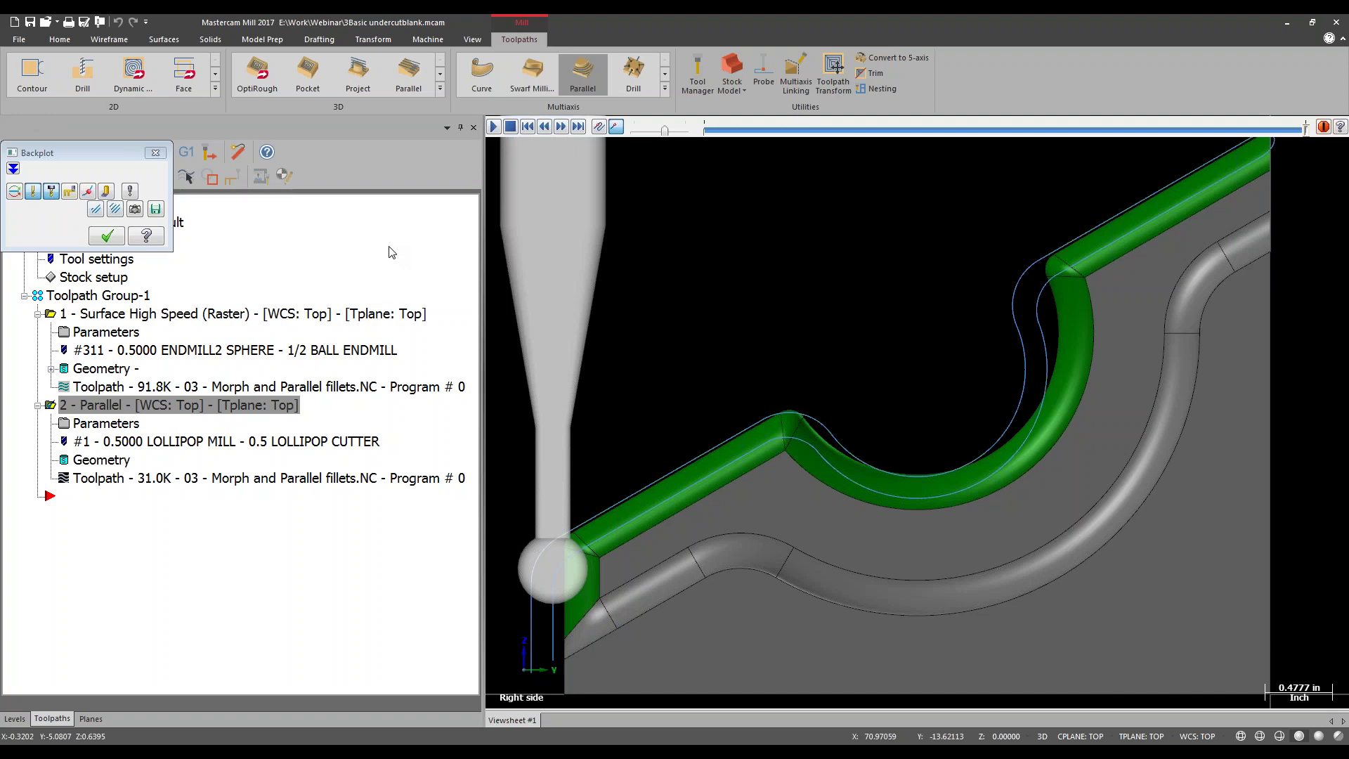
left_click(155, 152)
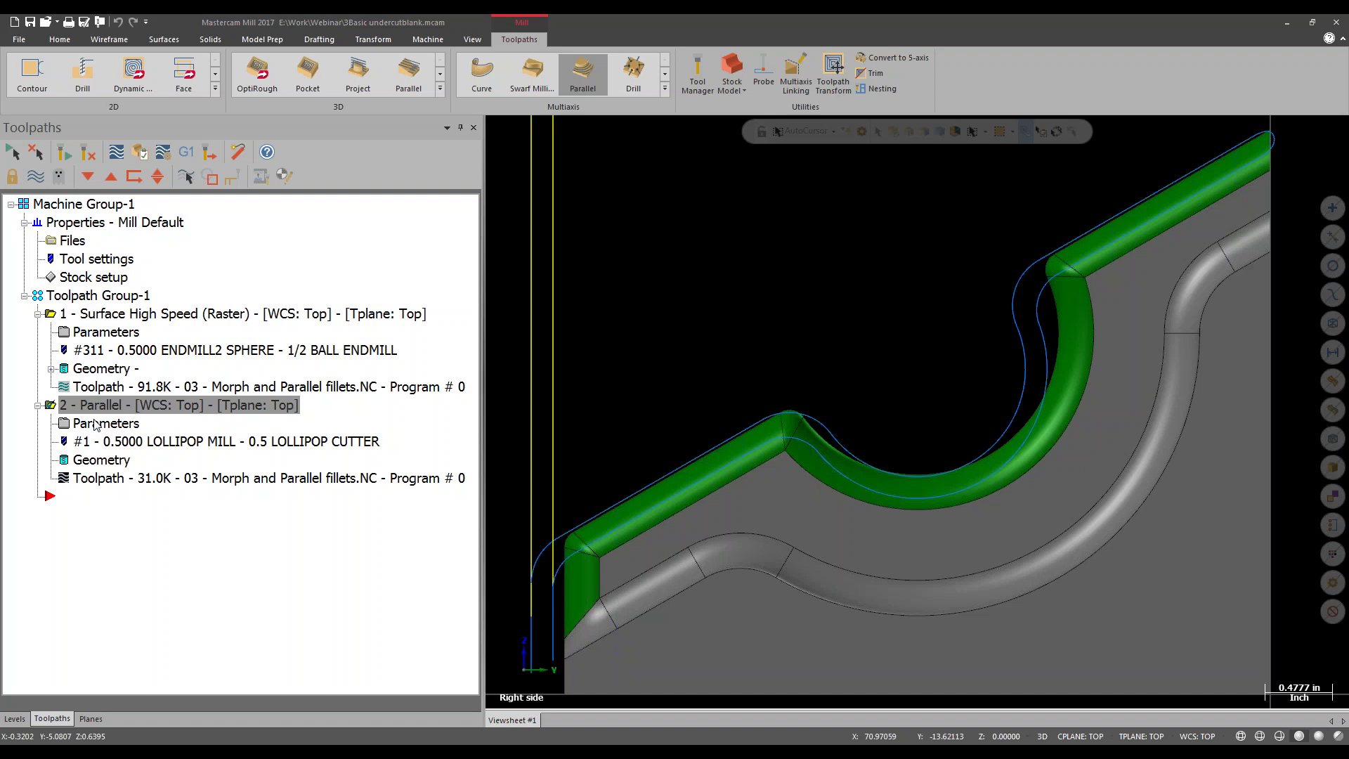
Turn off Extends tool to infinity in the Parallel toolpath's advanced collision control parameters.
left_click(96, 424)
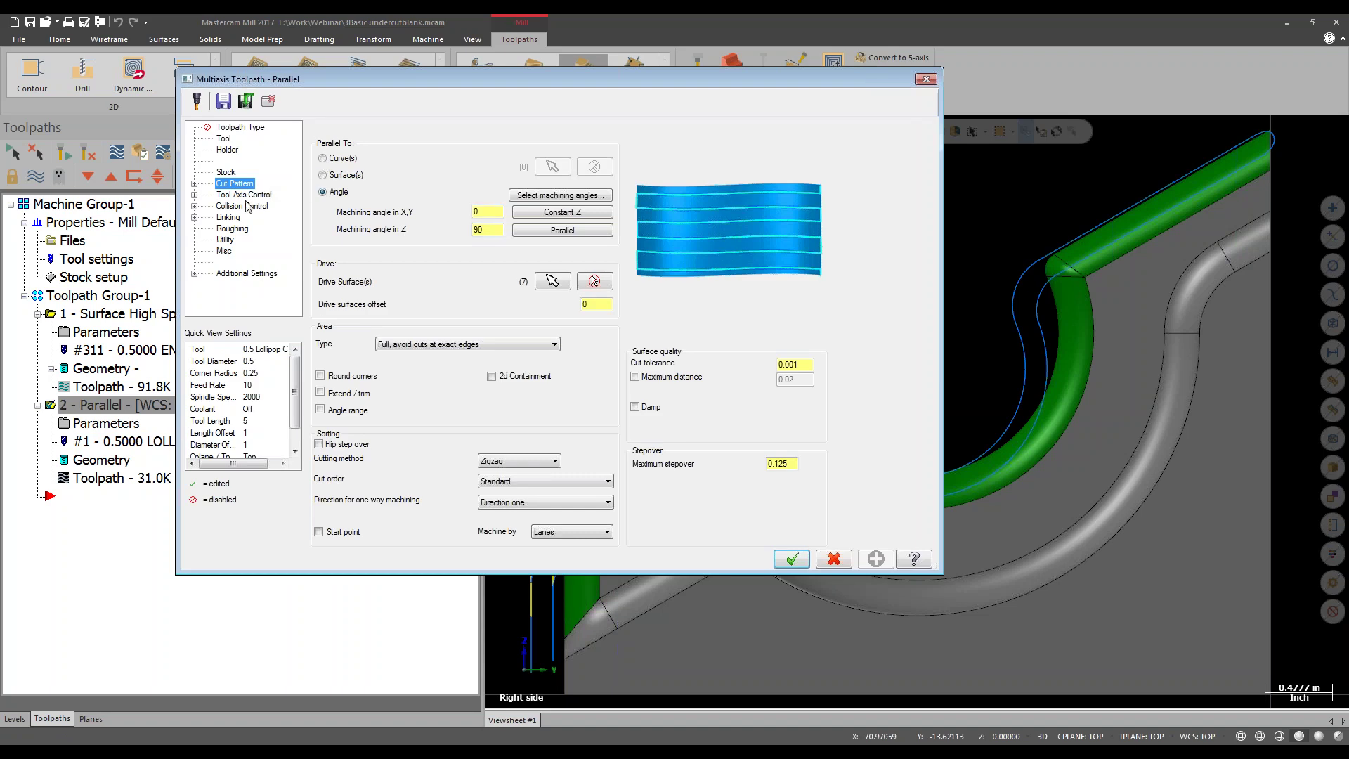
left_click(243, 206)
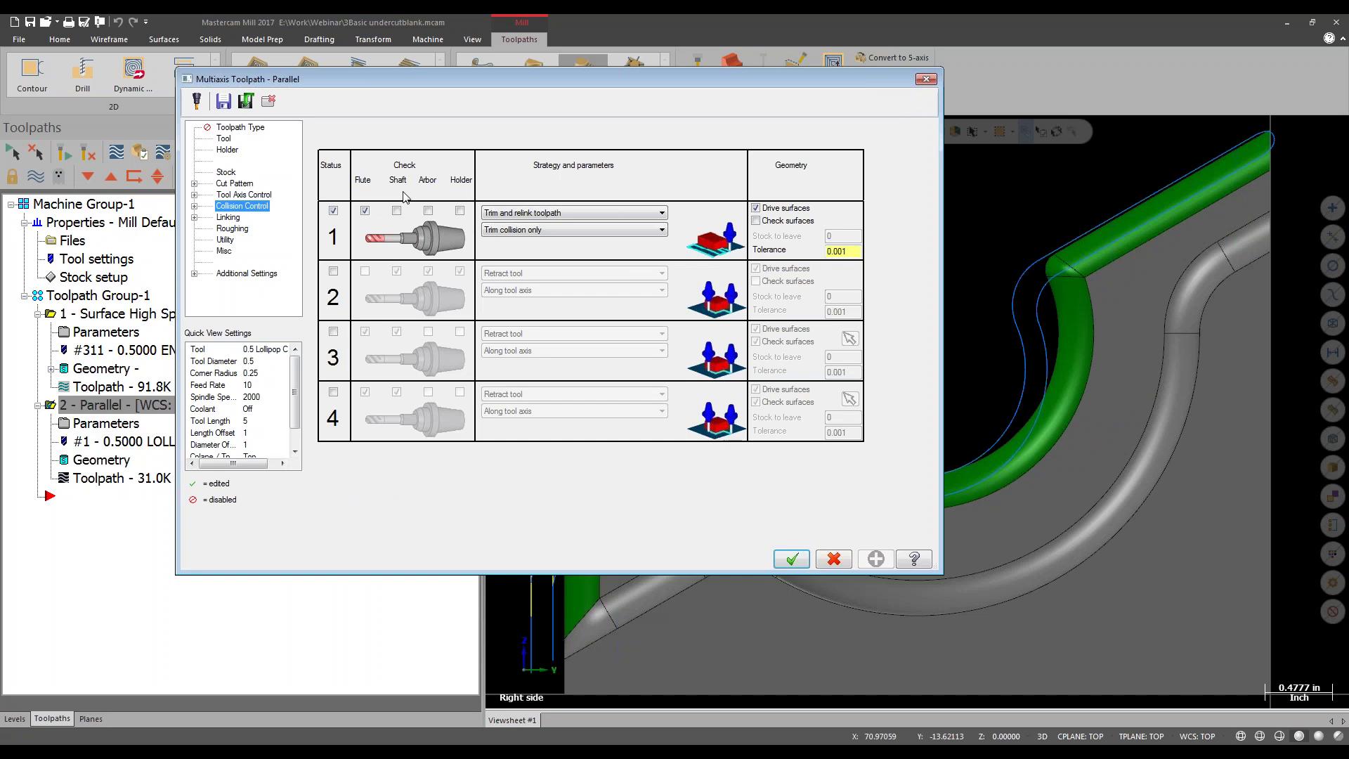
left_click(195, 206)
left_click(244, 219)
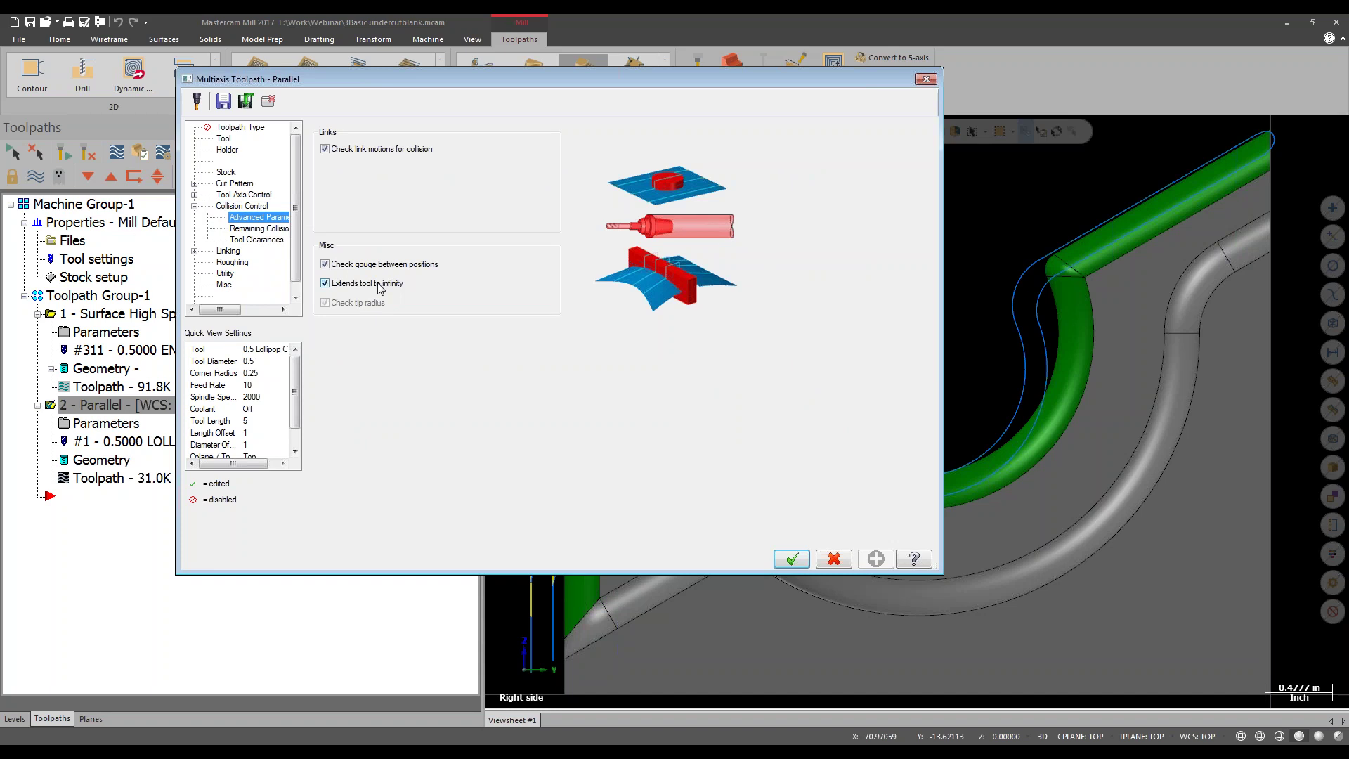
left_click(378, 283)
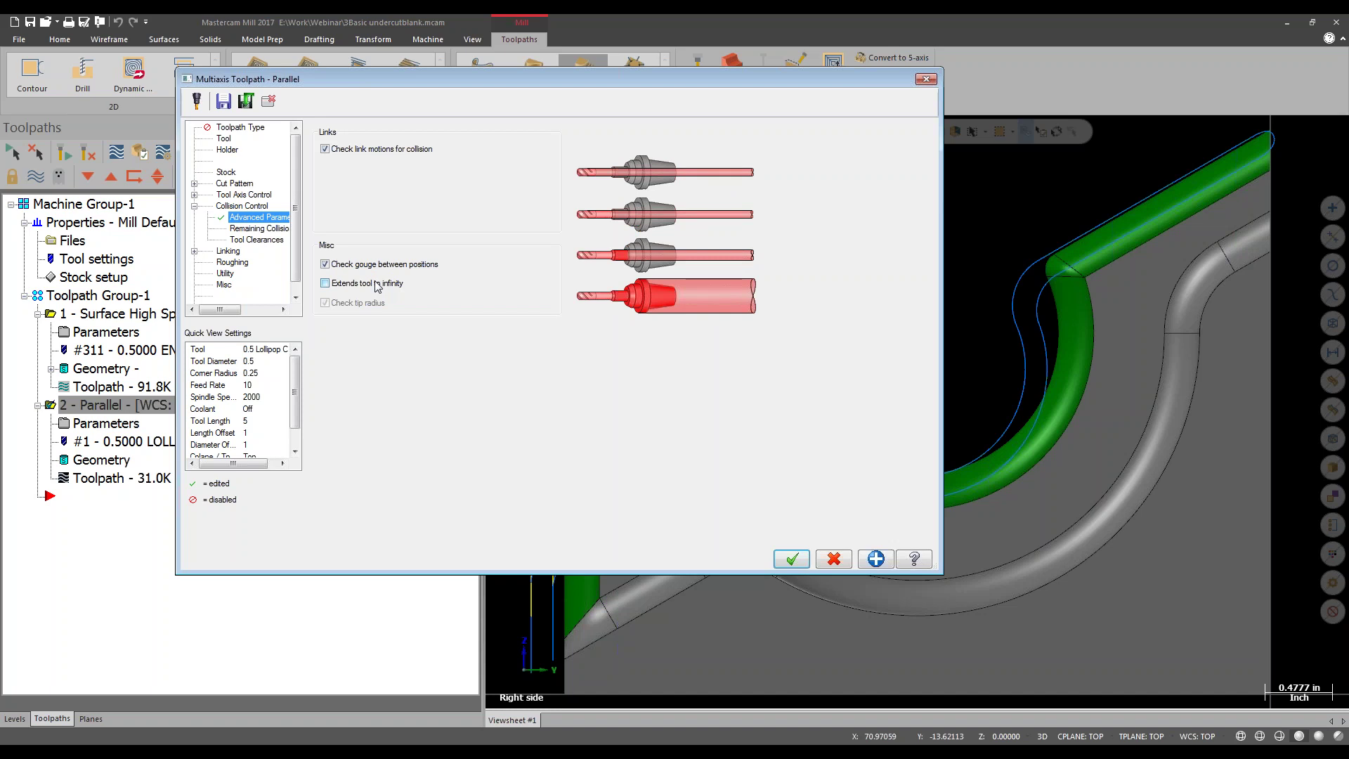
Accept the Parallel toolpath's collision control change and regenerate the toolpath.
left_click(792, 558)
left_click(64, 152)
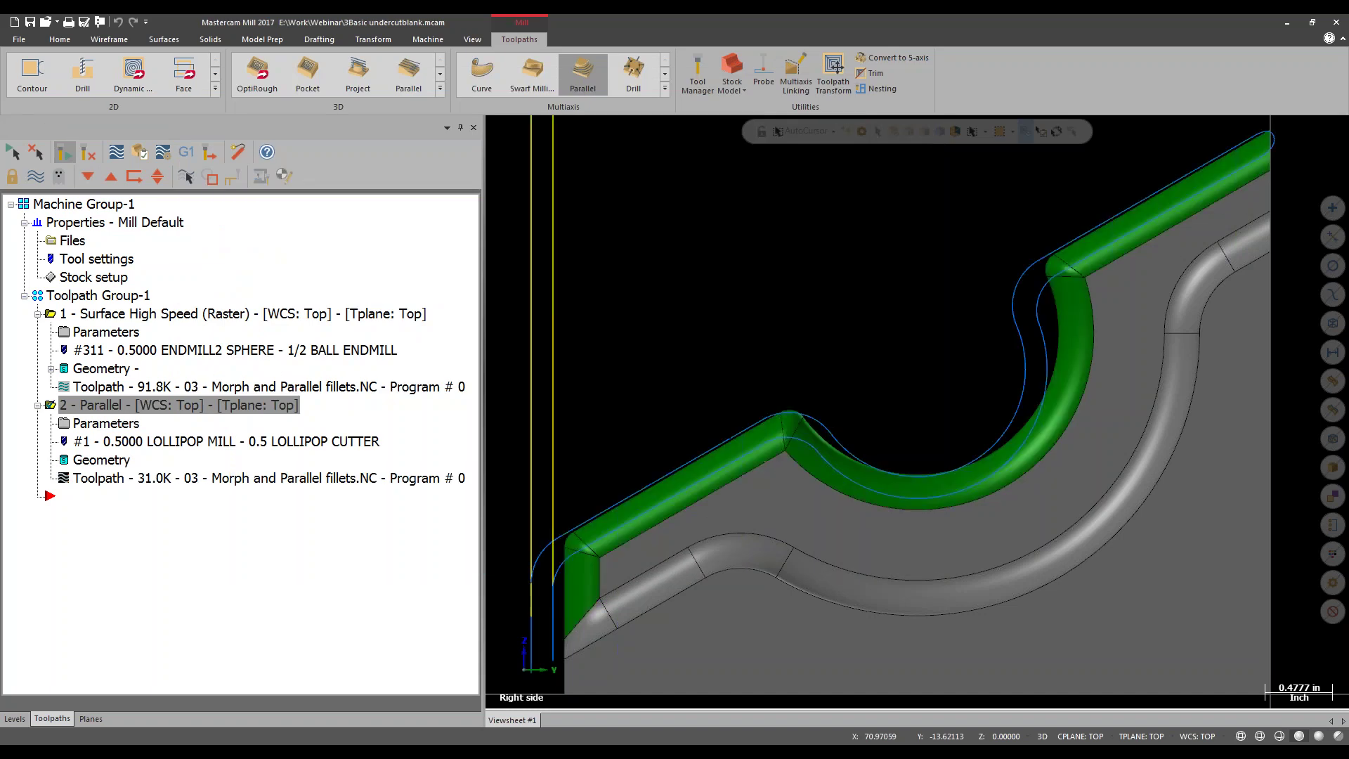
Backplot the Parallel toolpath to the undercut arc and examine the lollipop cutter's contact with the green fillet up close.
left_click(117, 152)
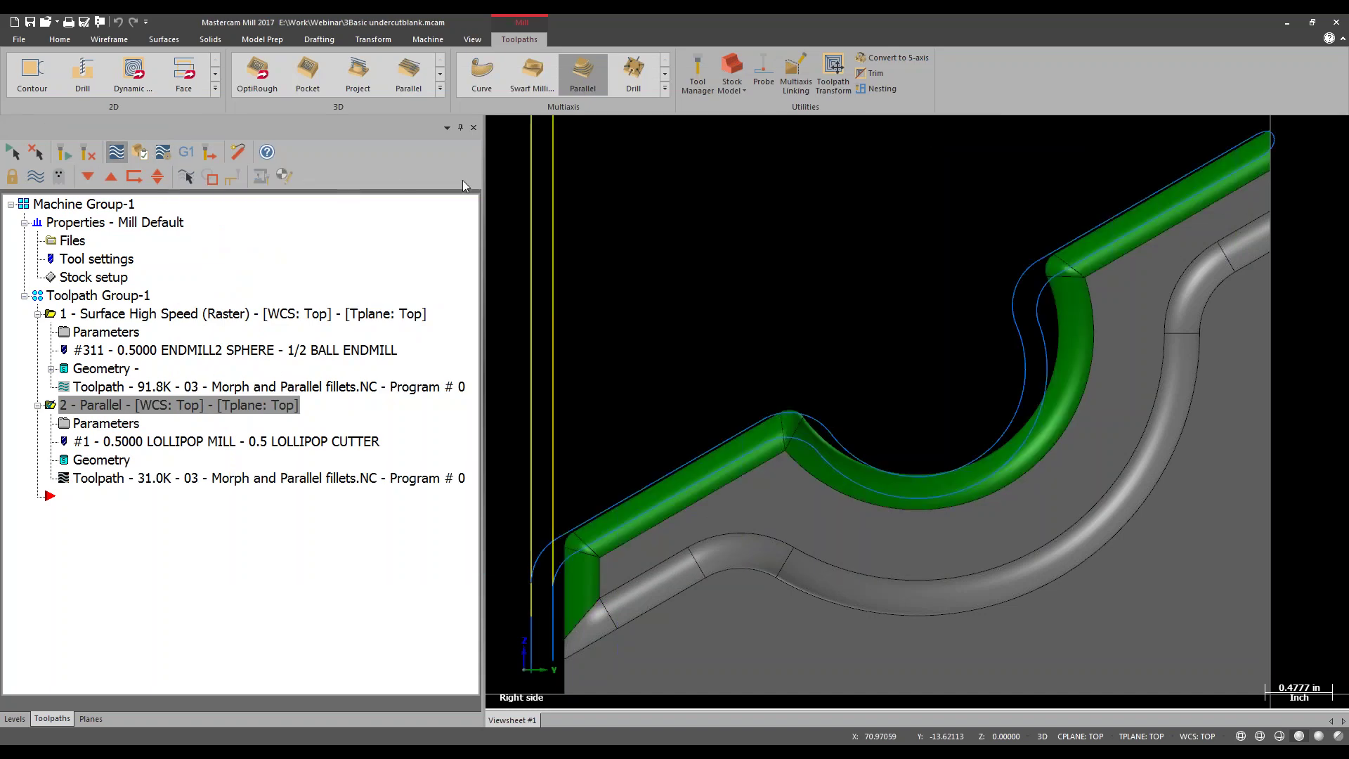
left_click_drag(706, 127, 929, 100)
scroll(1099, 313, "up", 4)
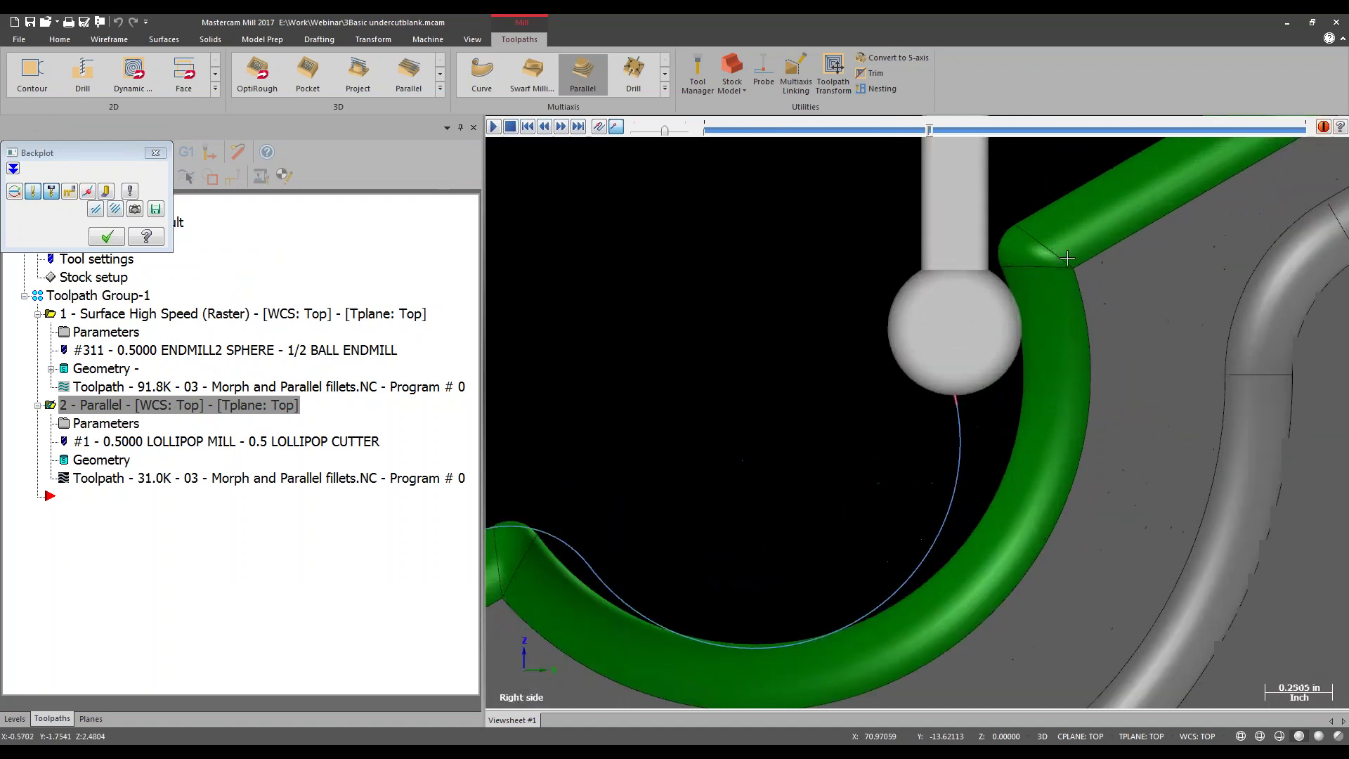
scroll(1044, 265, "down", 1)
scroll(1026, 301, "up", 2)
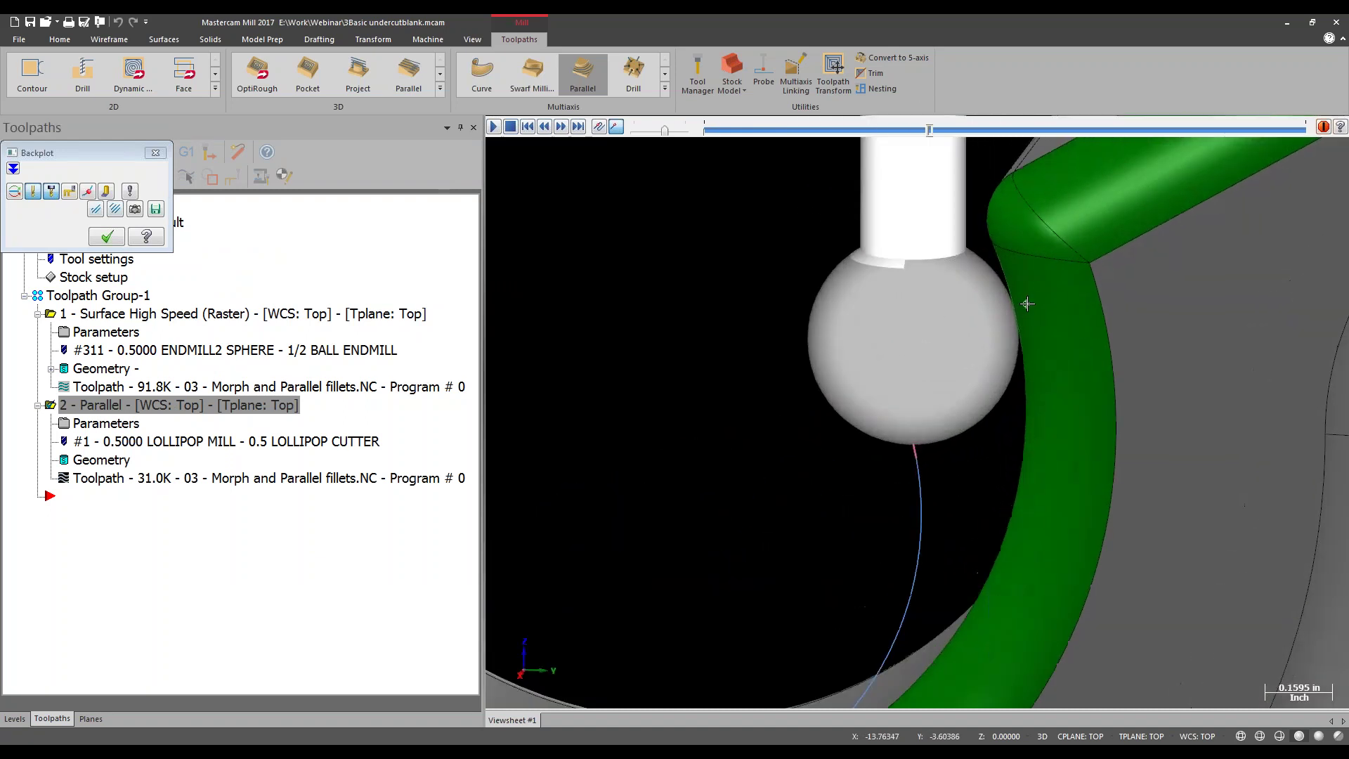
scroll(984, 309, "down", 1)
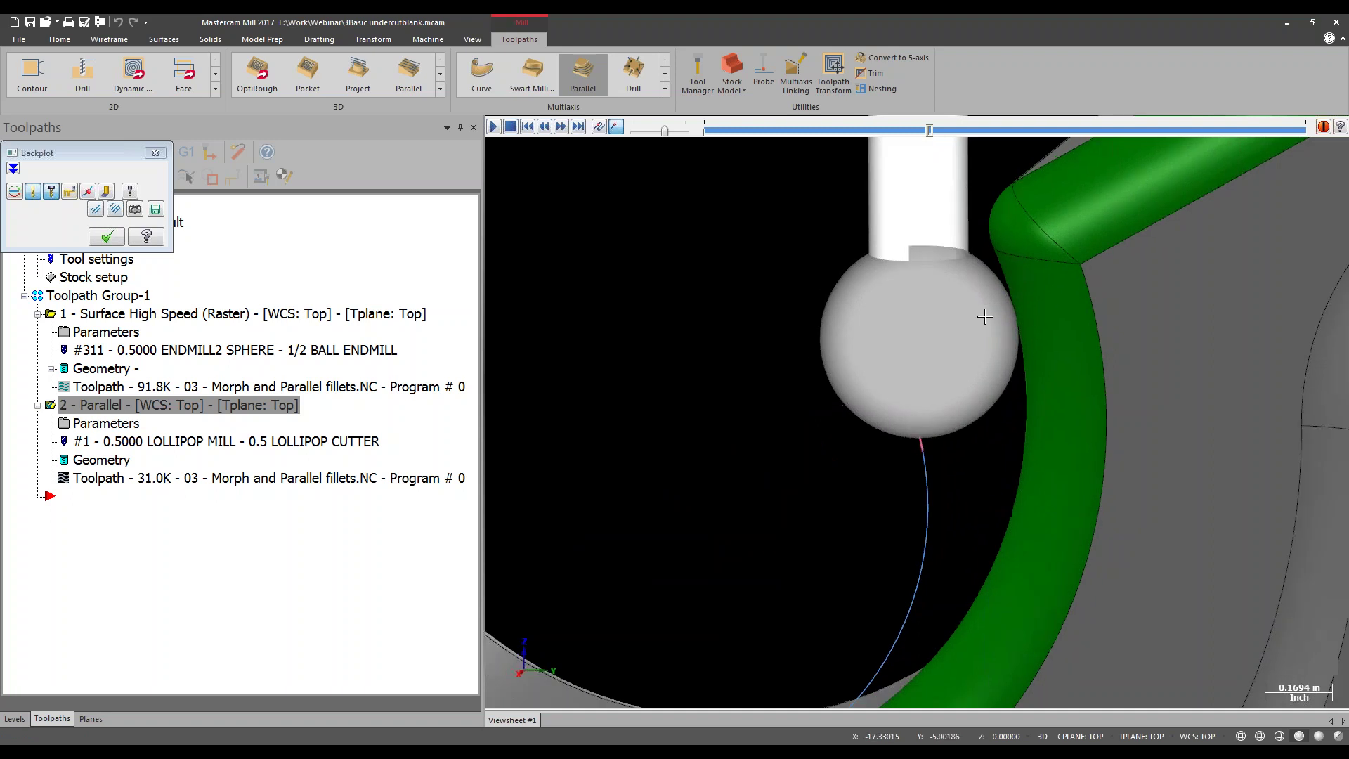
scroll(986, 328, "down", 4)
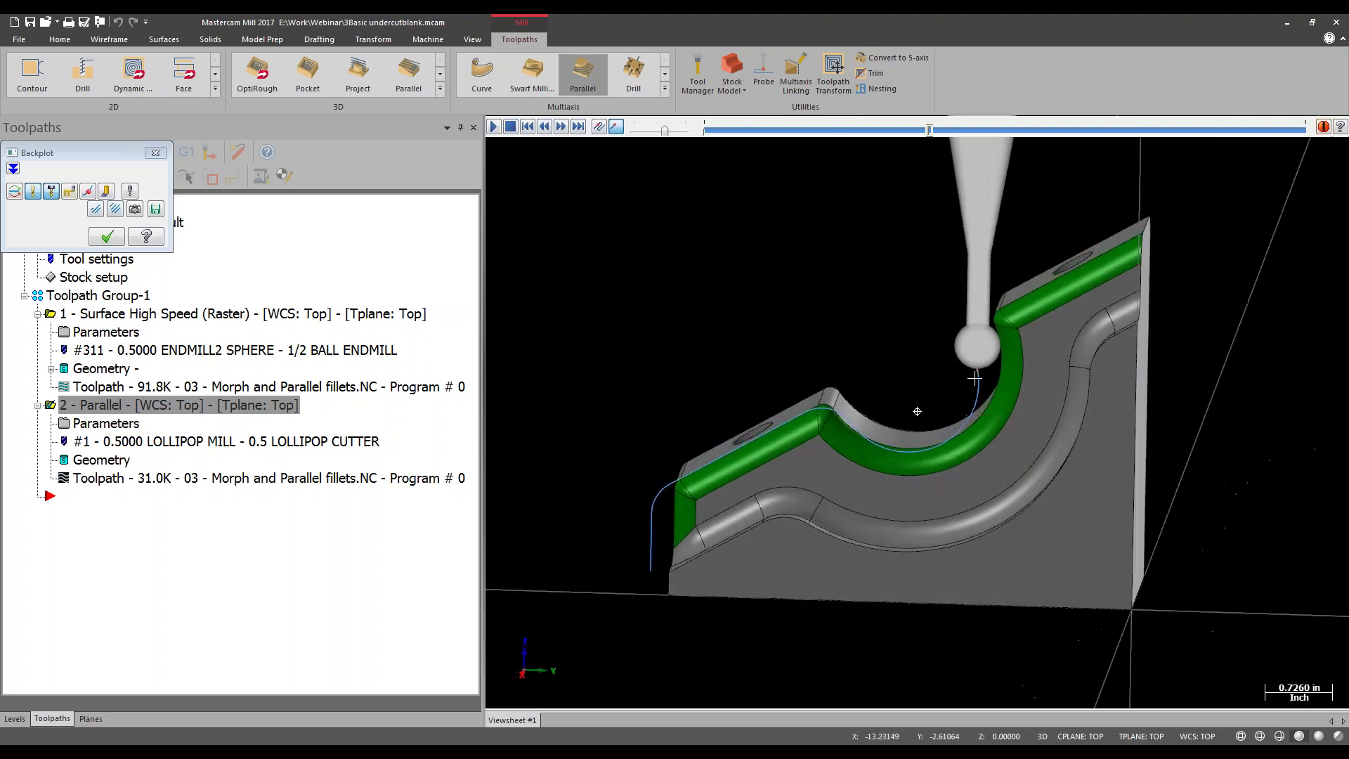
Run the Parallel backplot to the end of the path, inspect the motion from another angle and close the backplot.
middle_click_drag(1004, 366, 963, 296)
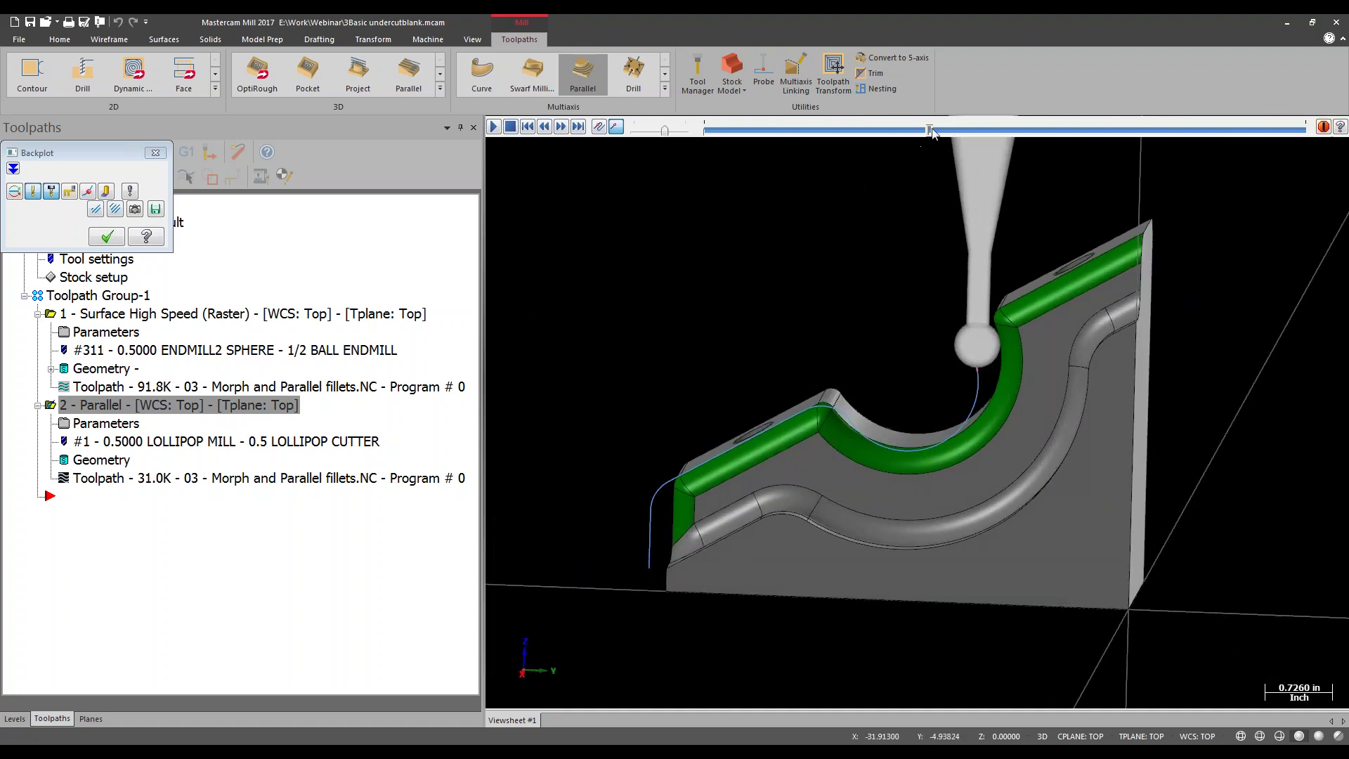
left_click_drag(930, 130, 1305, 125)
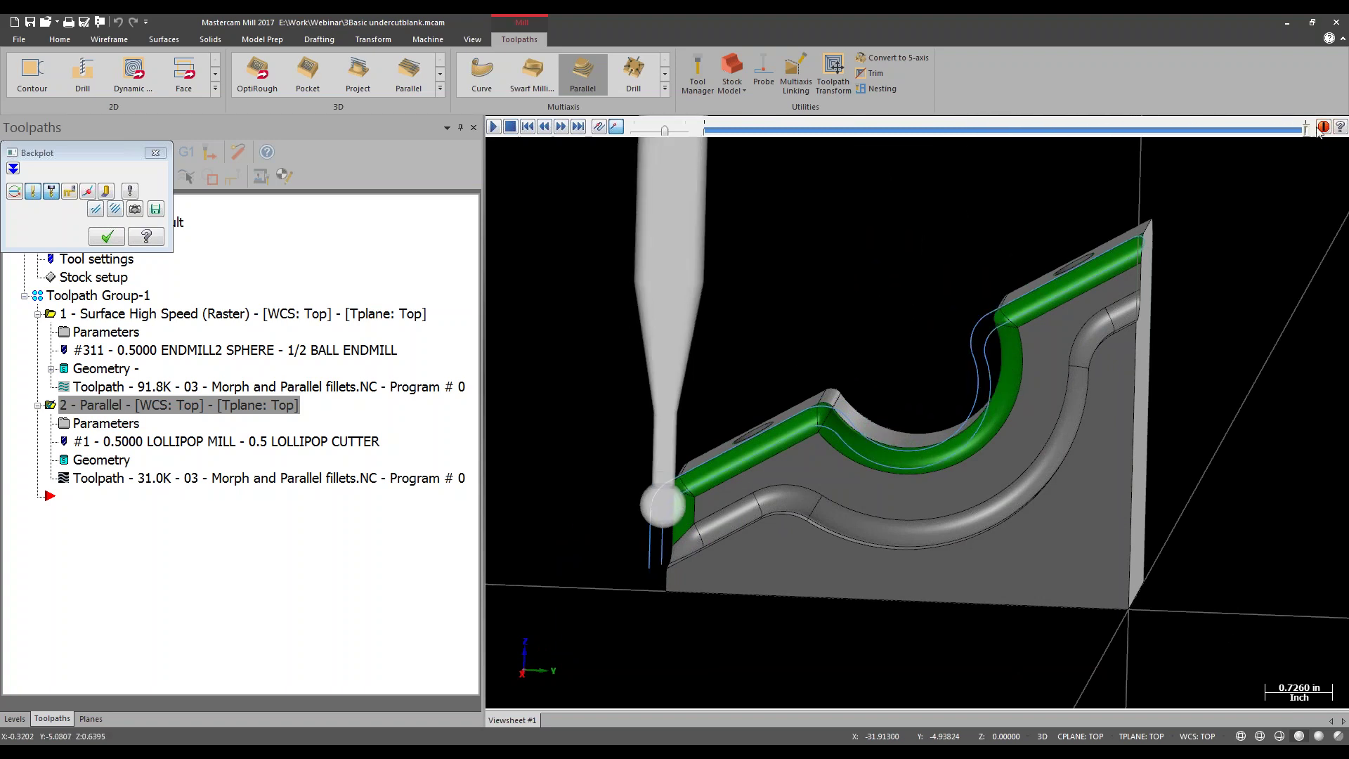
middle_click_drag(718, 388, 900, 385)
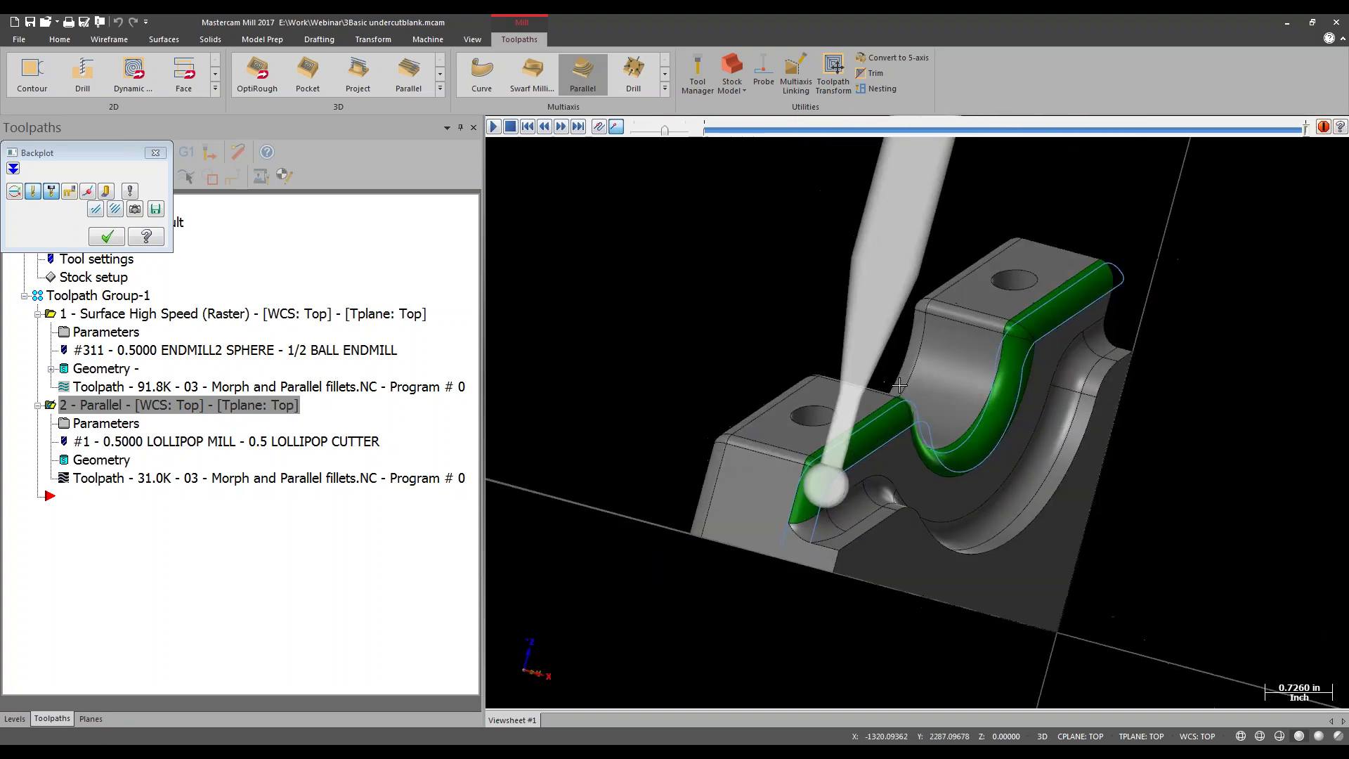
left_click(159, 154)
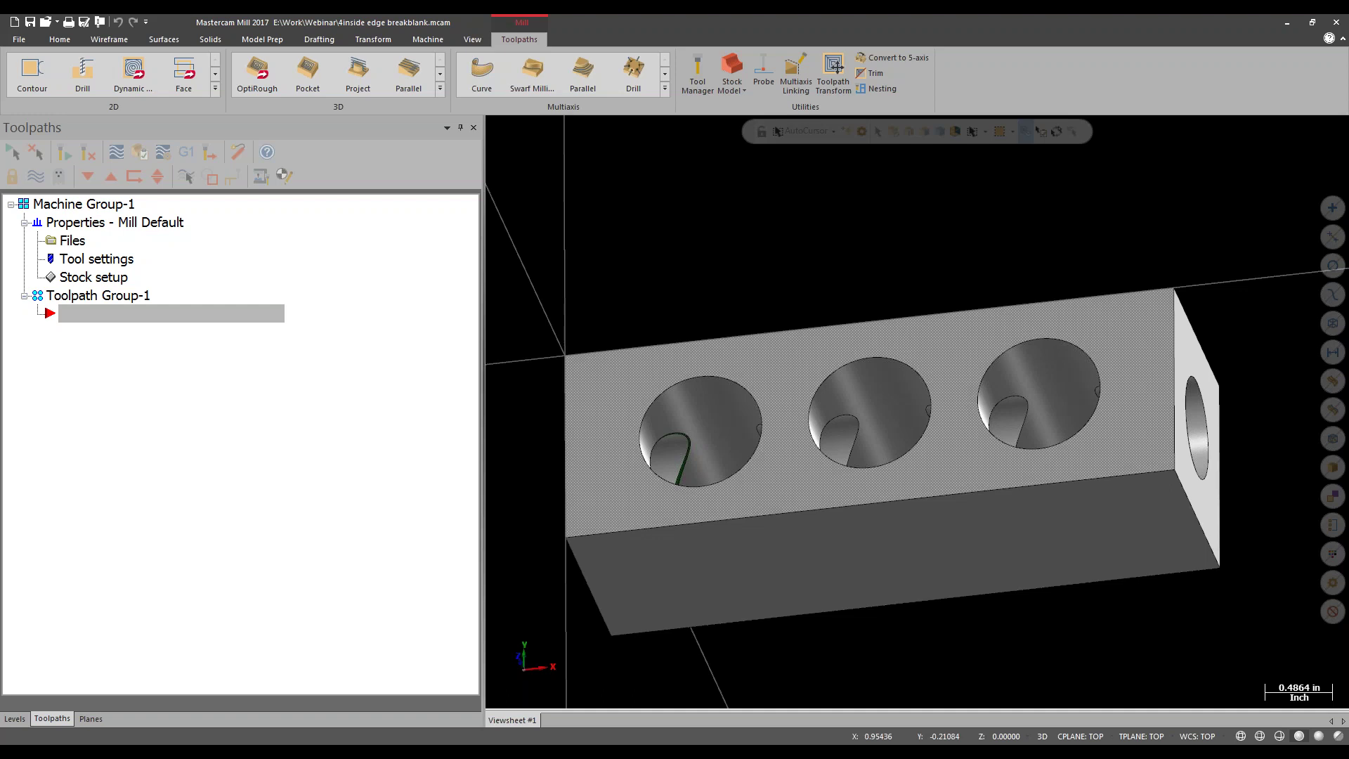
Create a Morph toolpath with NC name 4inside edge breakblank for the first hole's green inner edge, using the 0.5 Lollipop Cutter.
middle_click_drag(839, 471, 706, 578)
scroll(633, 473, "up", 8)
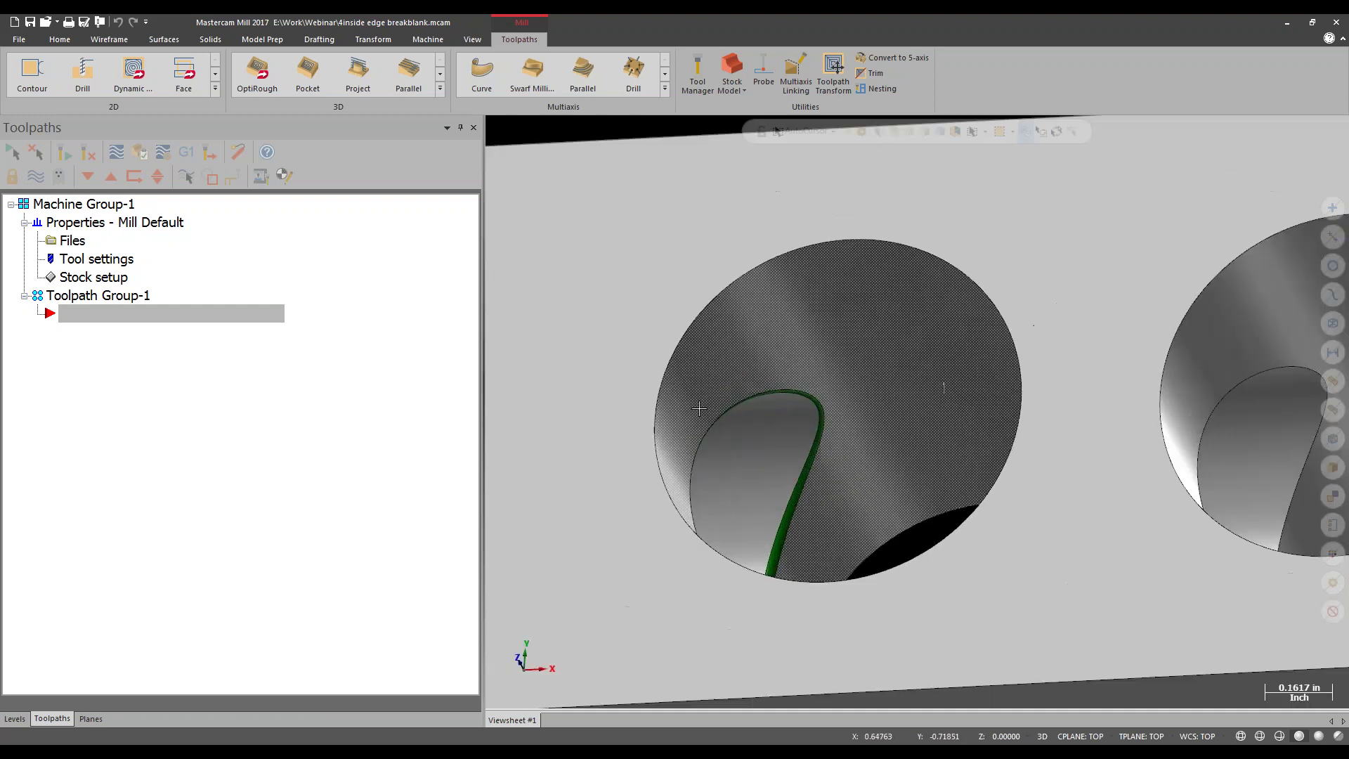
scroll(829, 548, "up", 4)
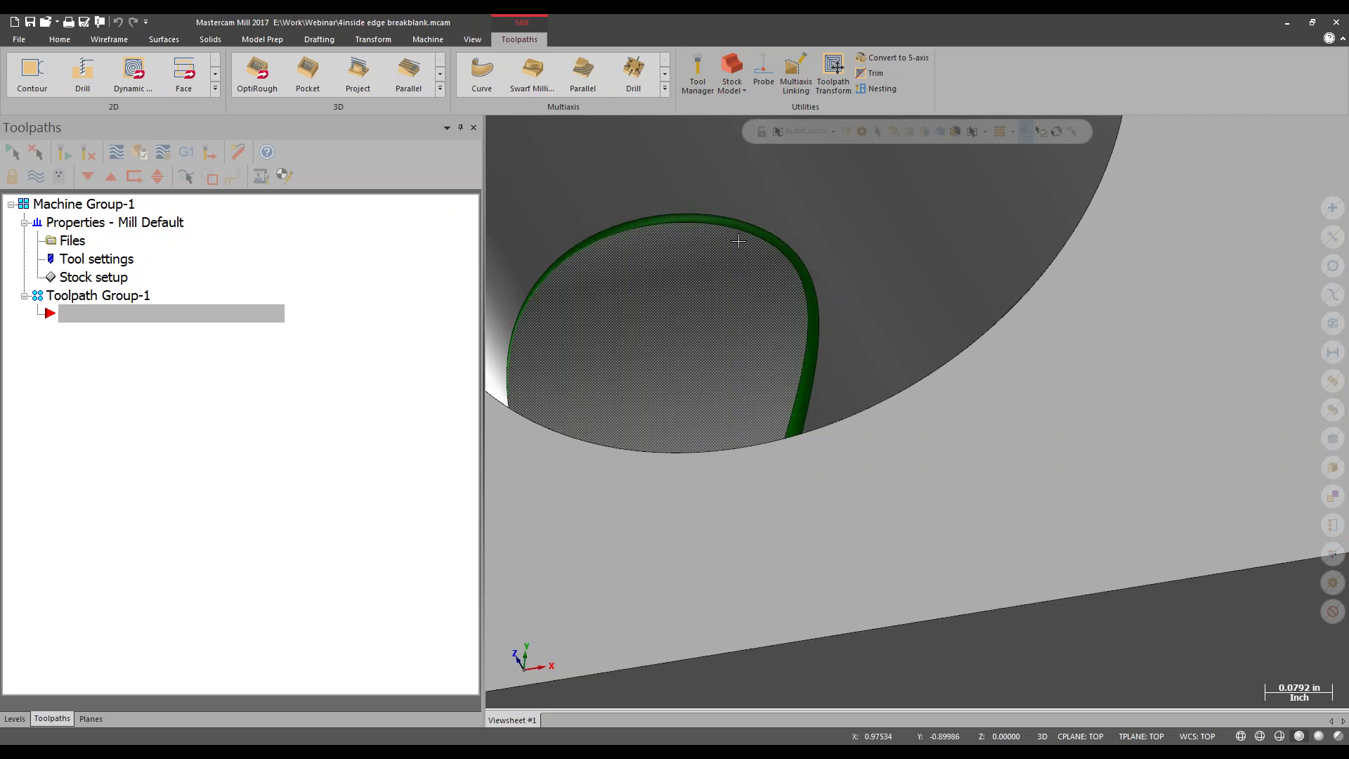
scroll(738, 241, "down", 4)
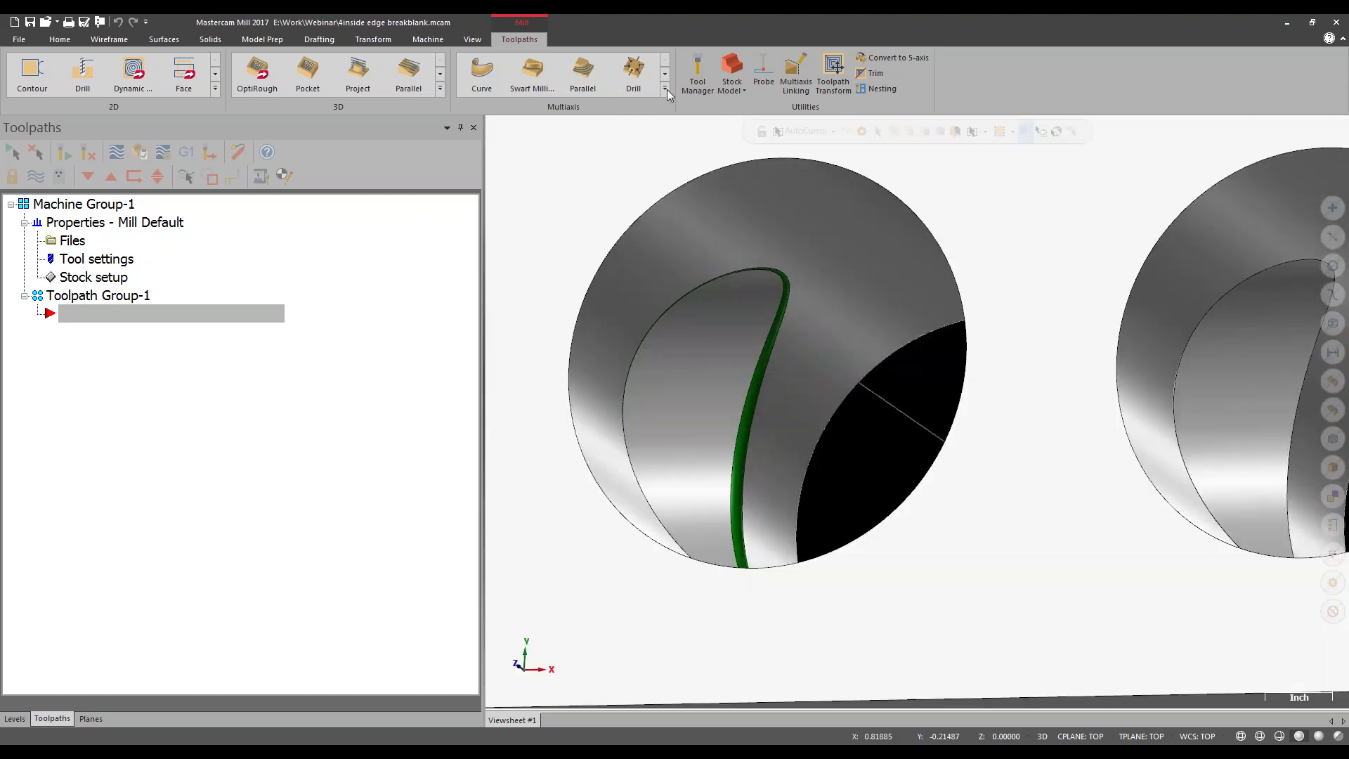
left_click(665, 89)
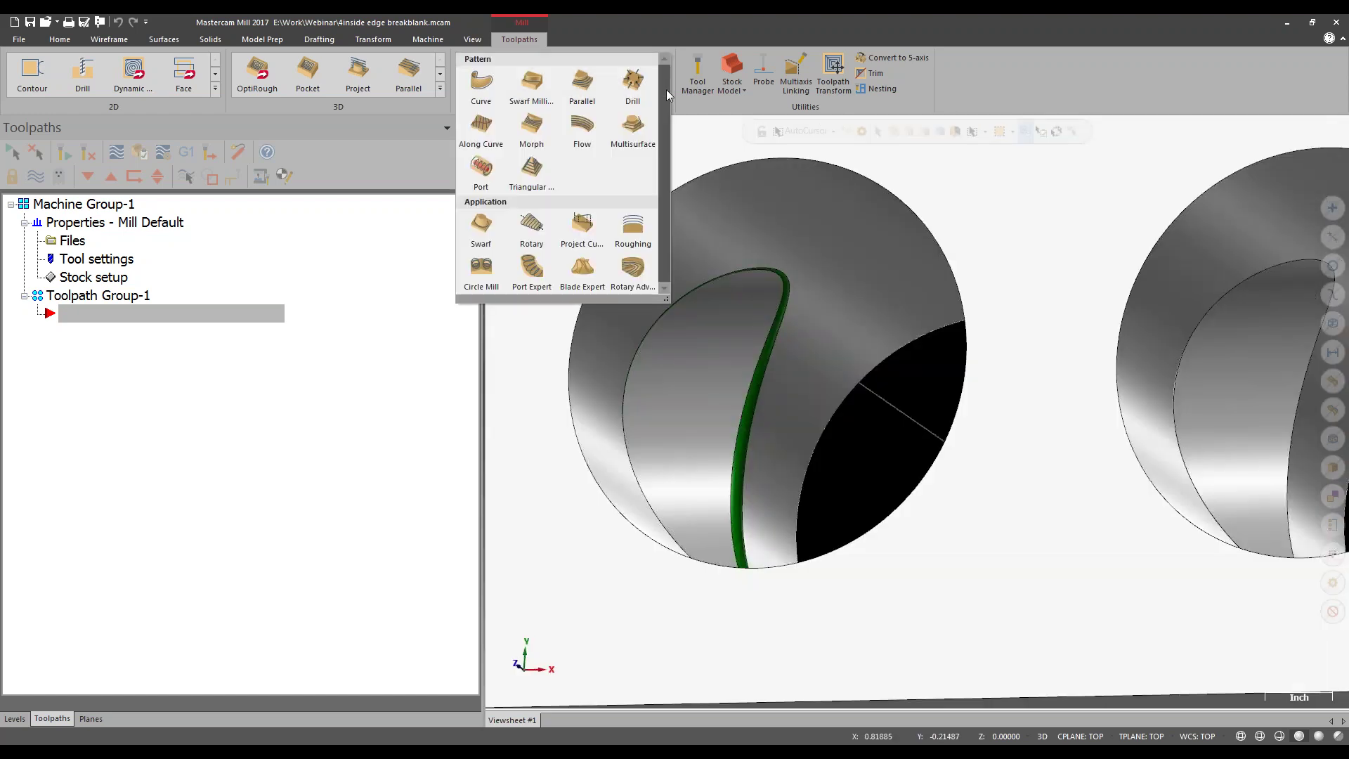
left_click(541, 131)
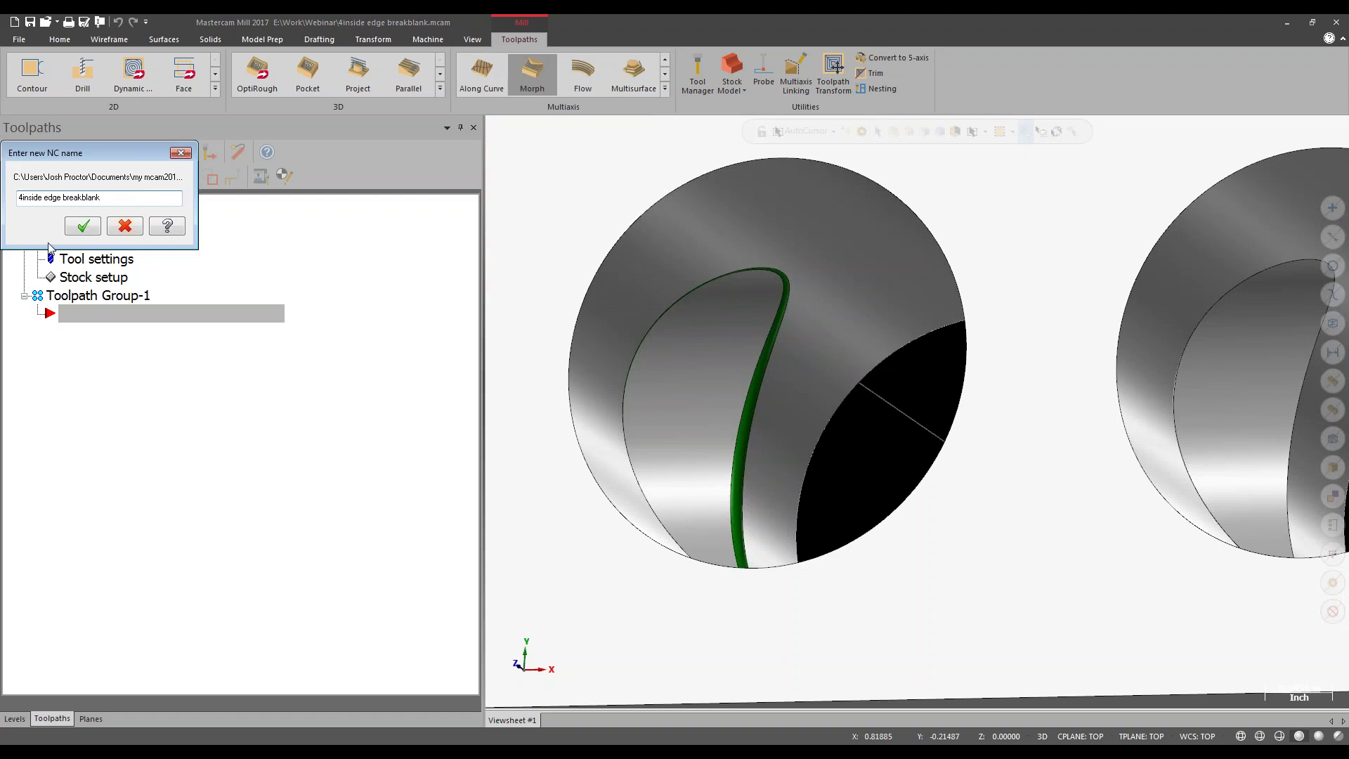
left_click(79, 226)
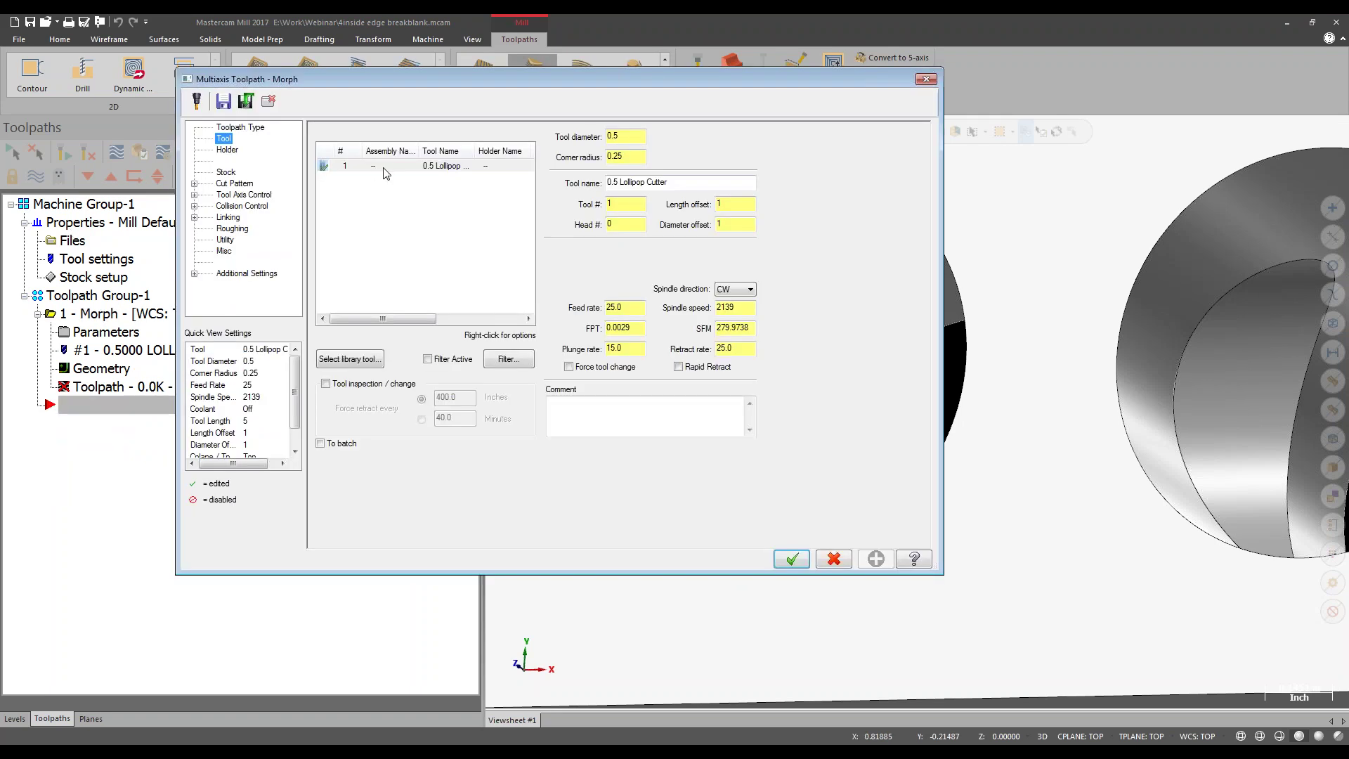
left_click(384, 169)
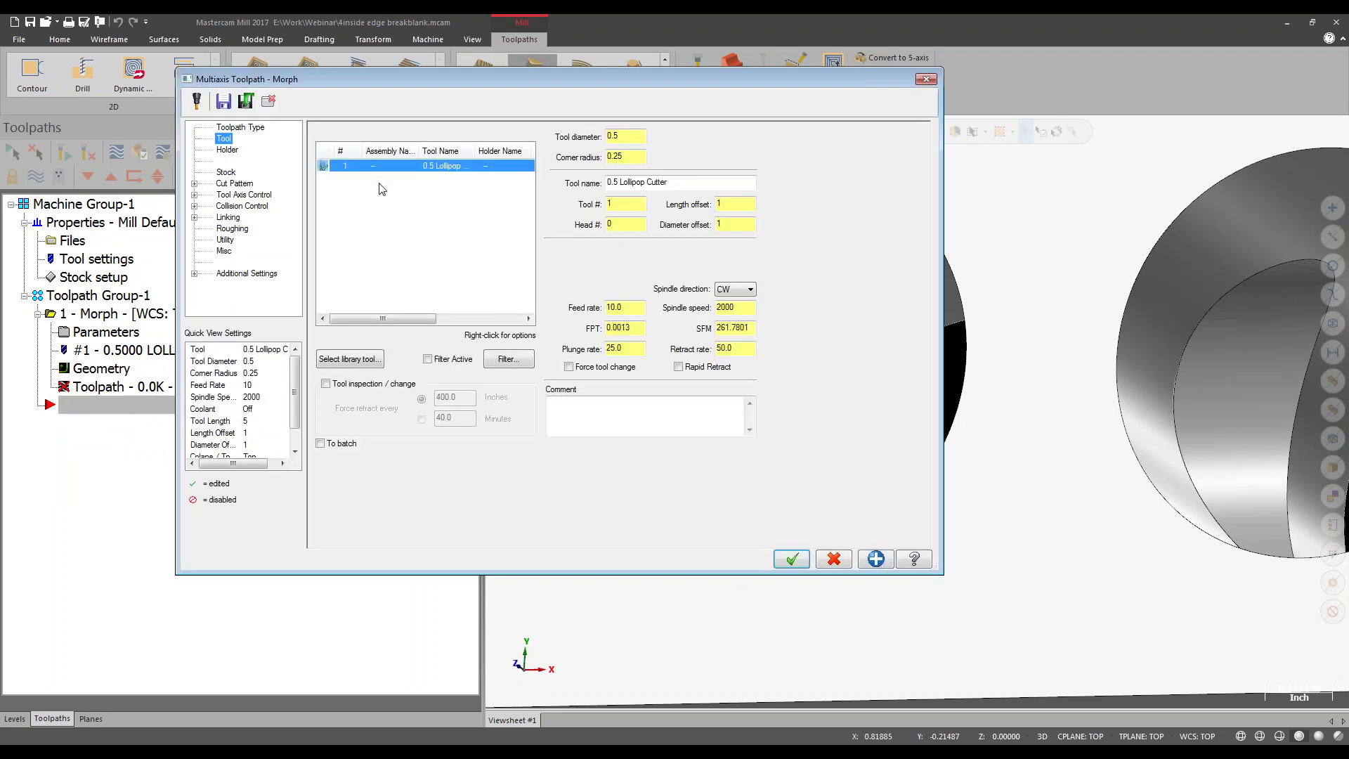
Chain the green face's outer edge loop along the first hole's bore wall as the Morph cut pattern's Pattern From curve.
left_click(238, 183)
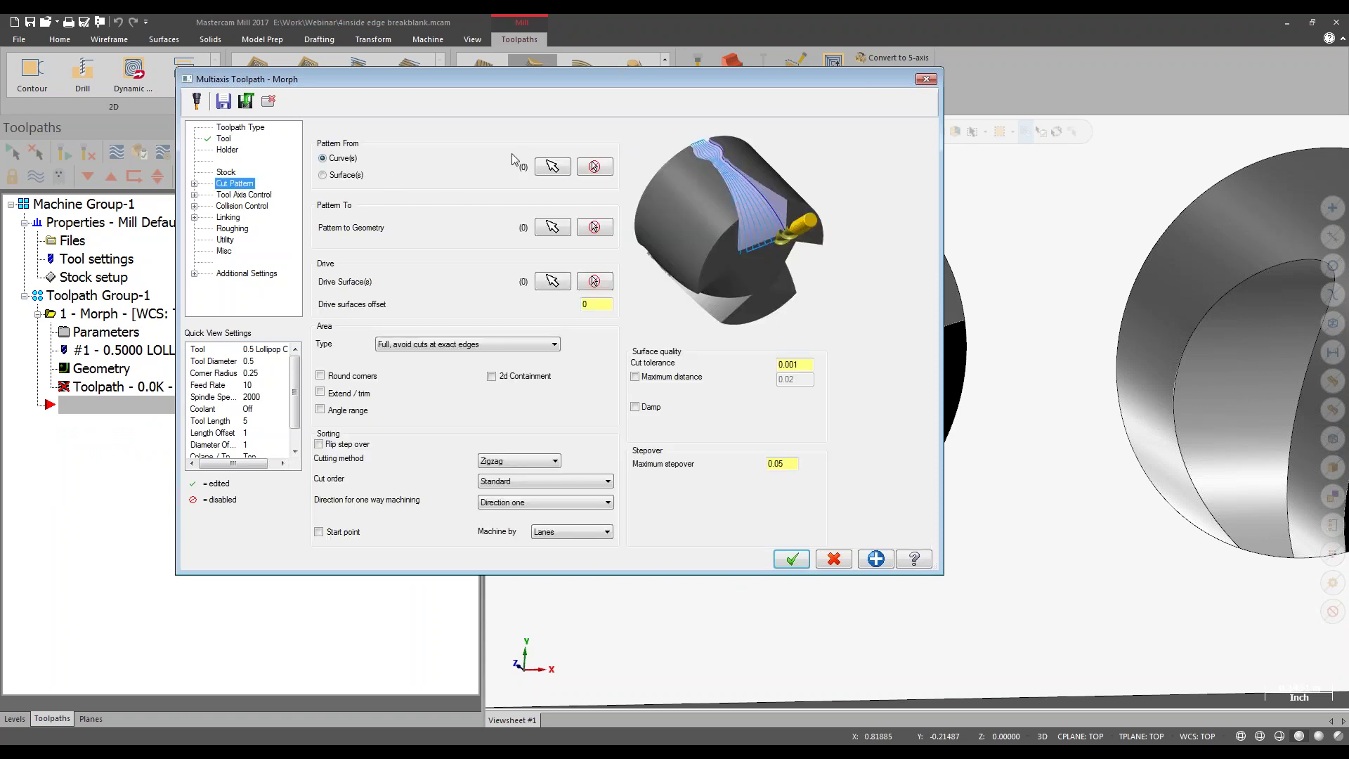
left_click(553, 169)
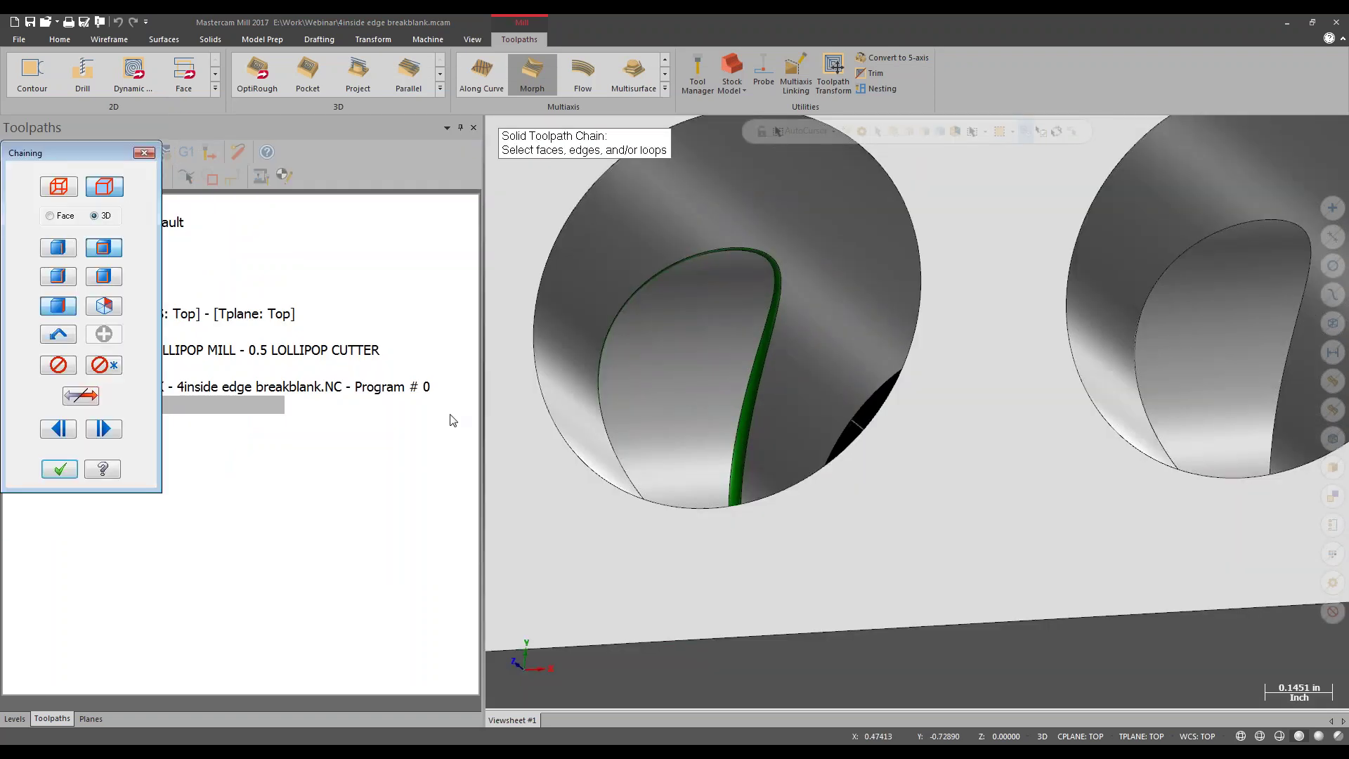
left_click(619, 305)
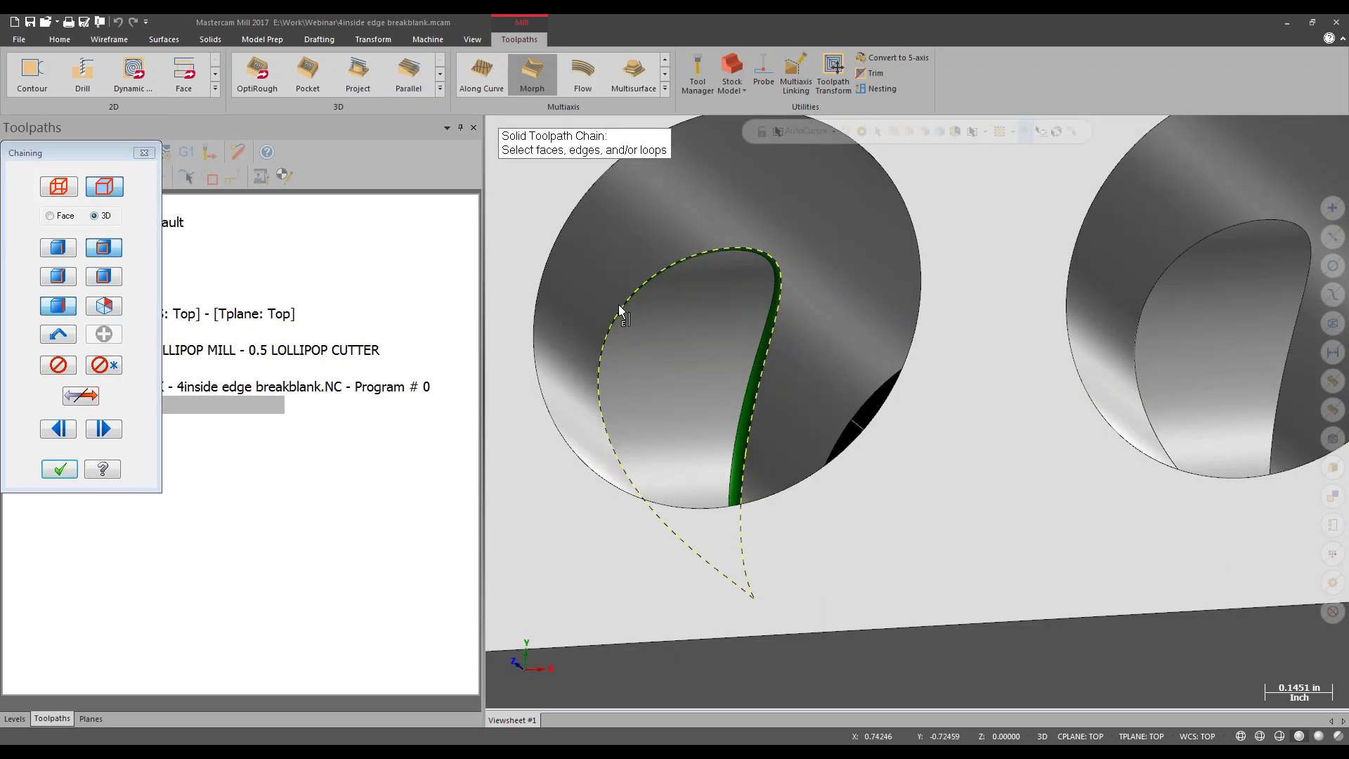
left_click(64, 202)
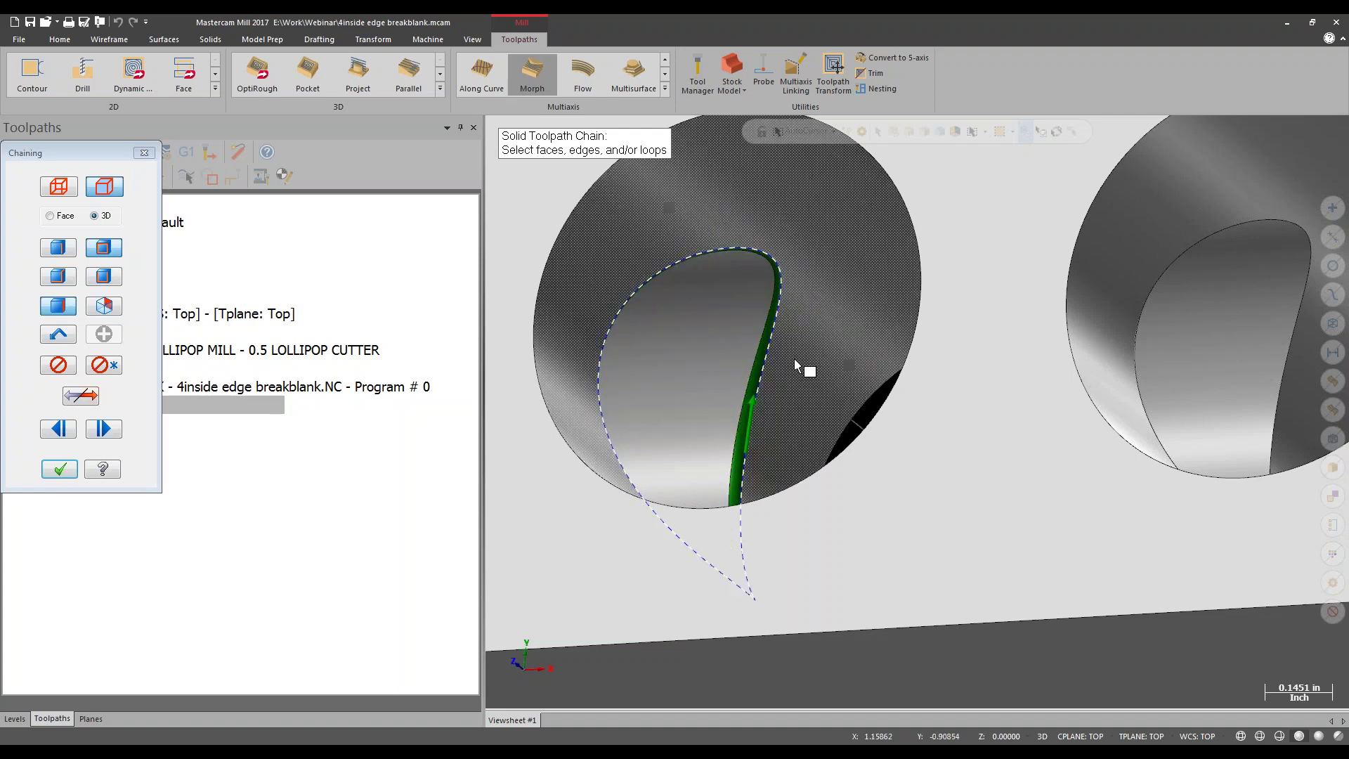
left_click(59, 469)
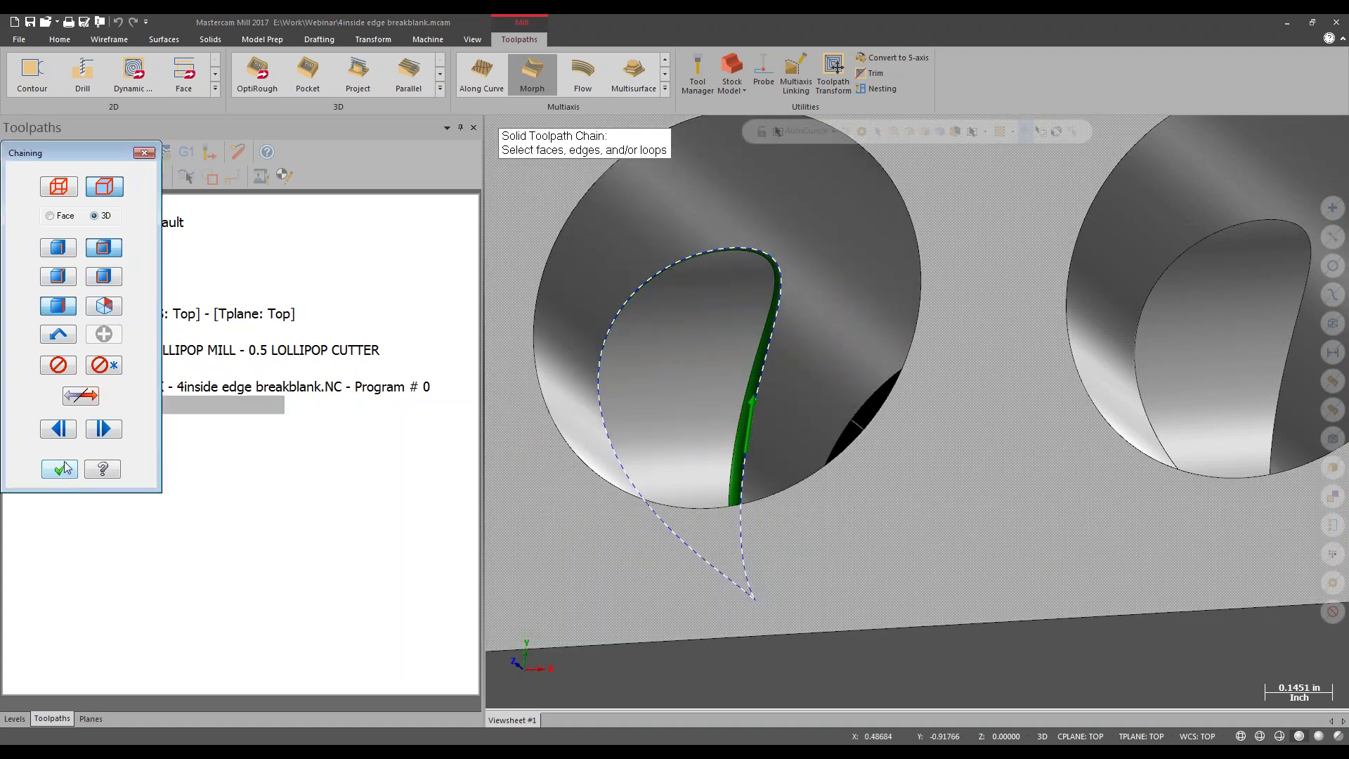
left_click(64, 468)
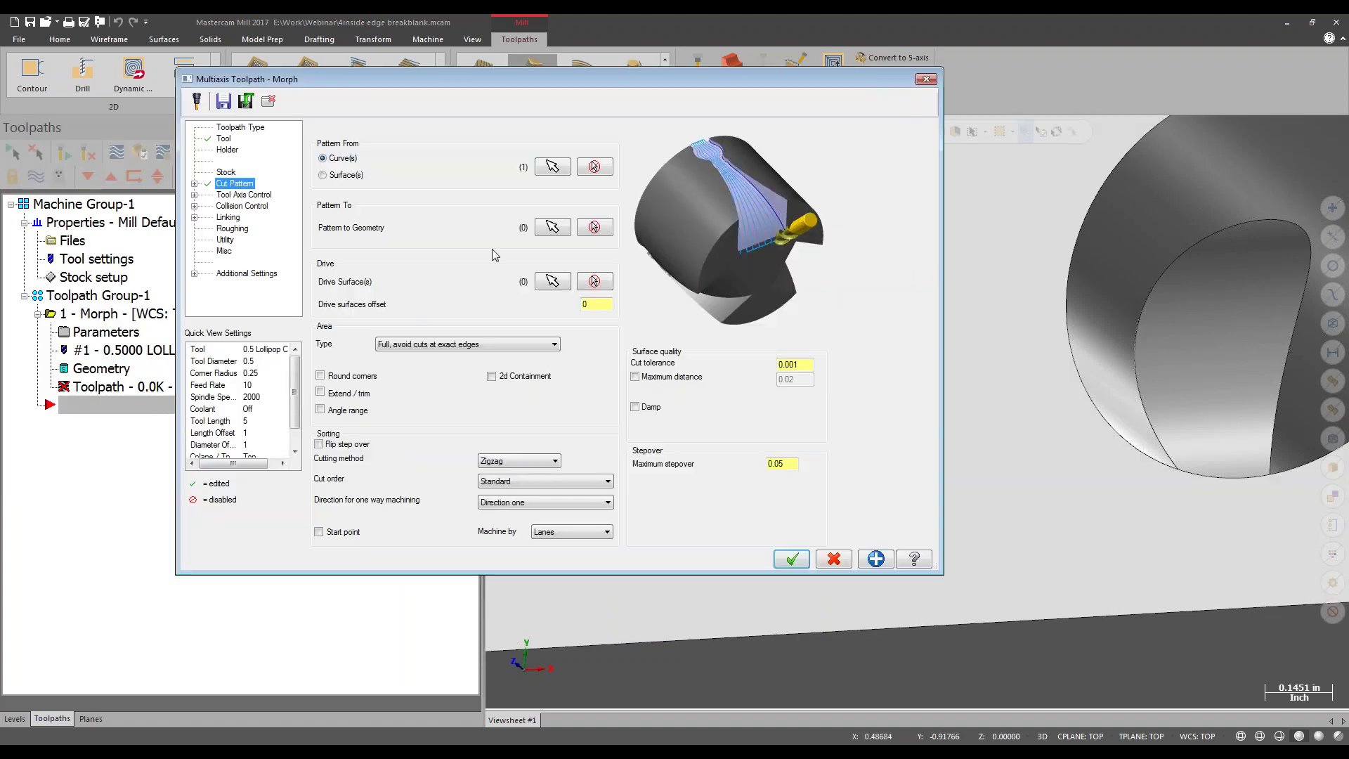
Chain the green face's inner edge loop along the cross hole as the Pattern To geometry.
left_click(553, 226)
left_click(733, 472)
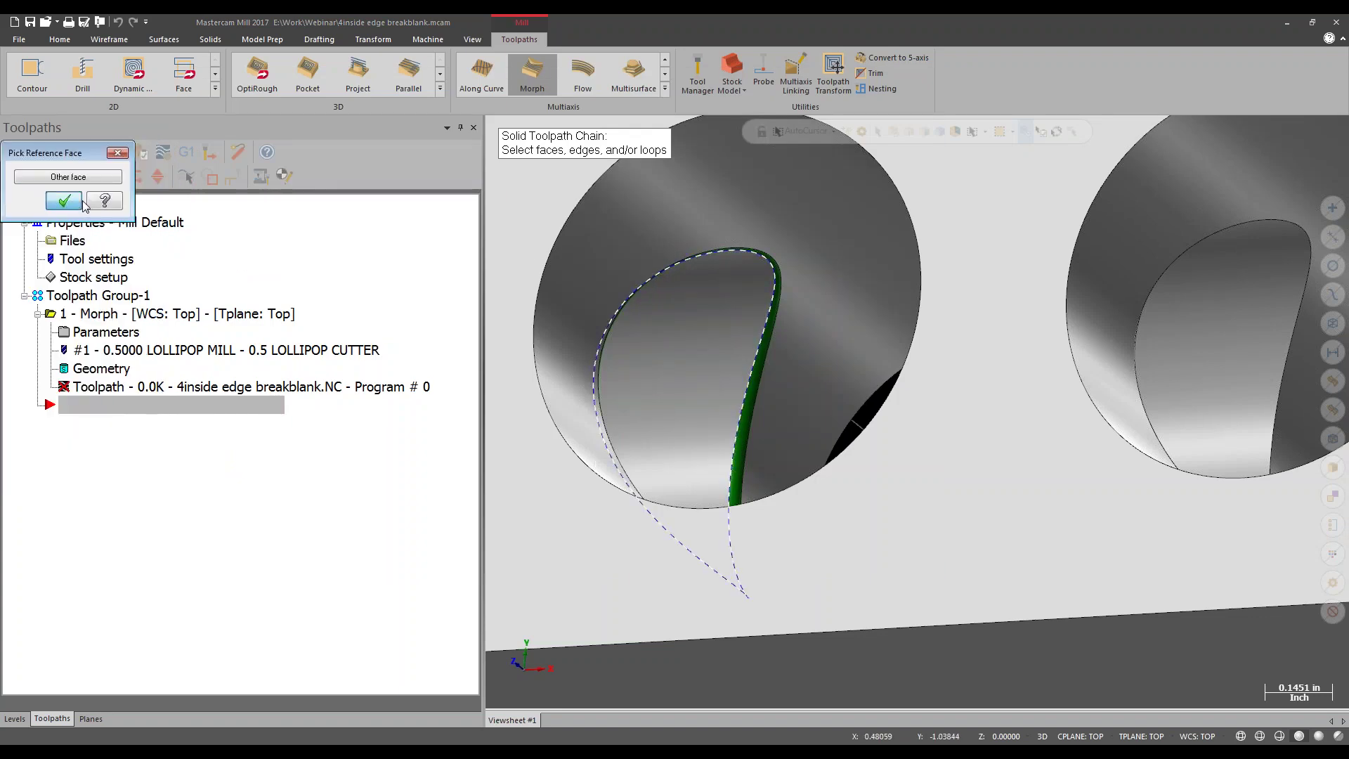
left_click(88, 200)
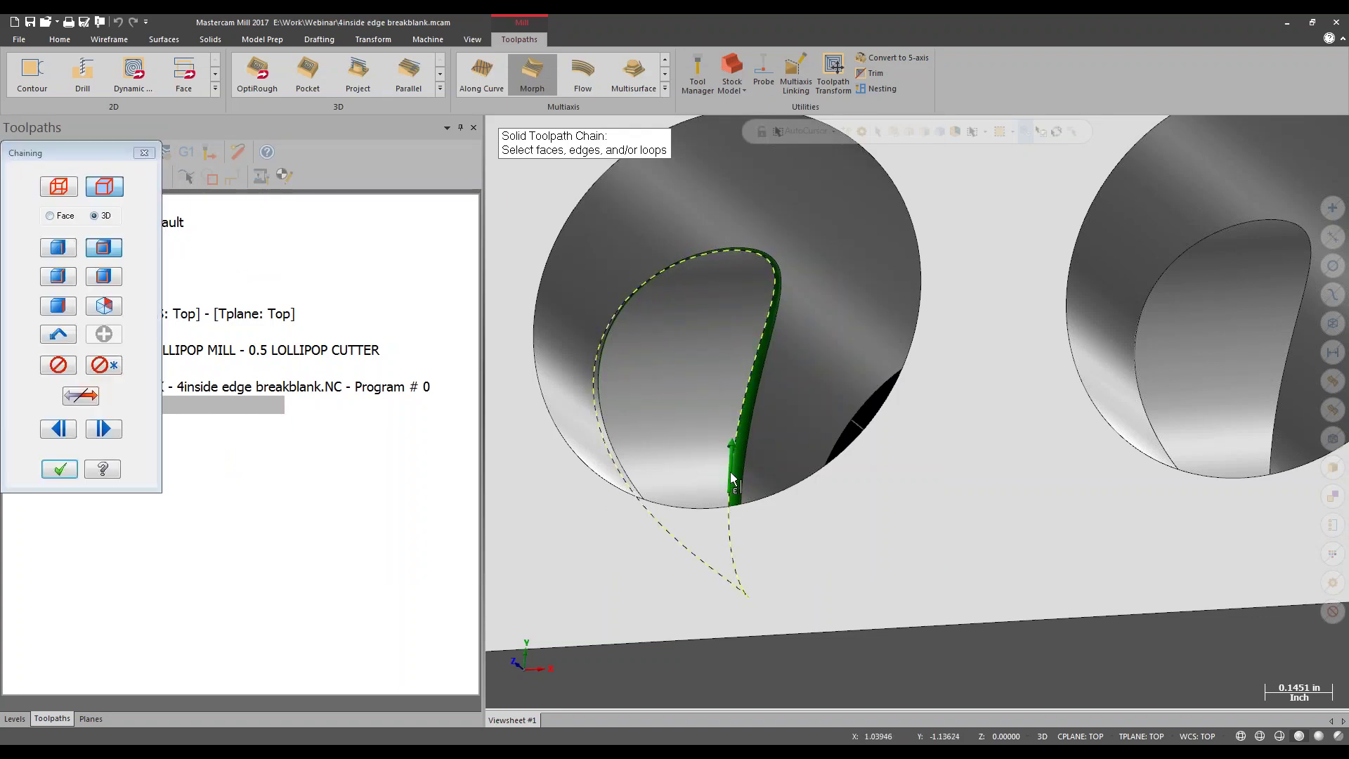
left_click(594, 175)
left_click(59, 469)
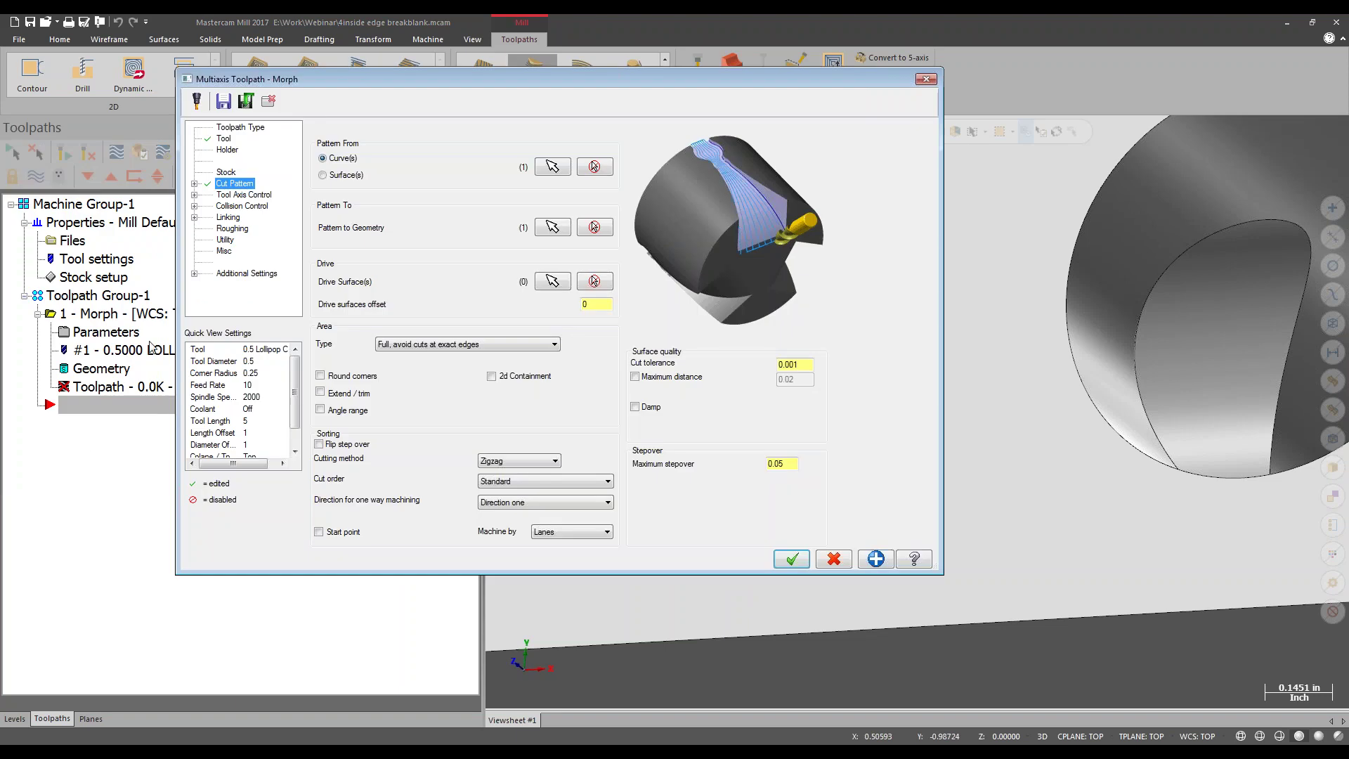
Select the green edge-break face as the drive surface and set the cut area type to Determined by number of cuts.
left_click(553, 281)
left_click(931, 134)
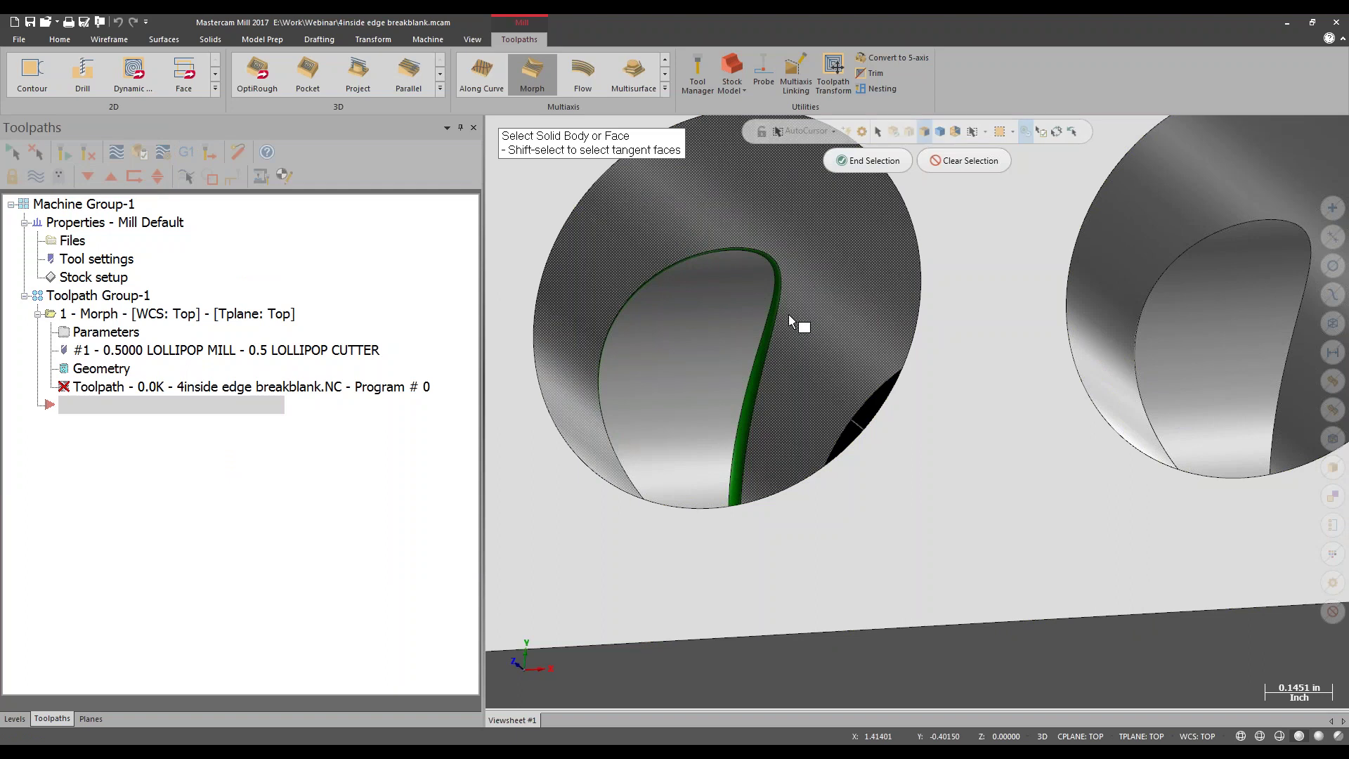
left_click(762, 364)
left_click(864, 161)
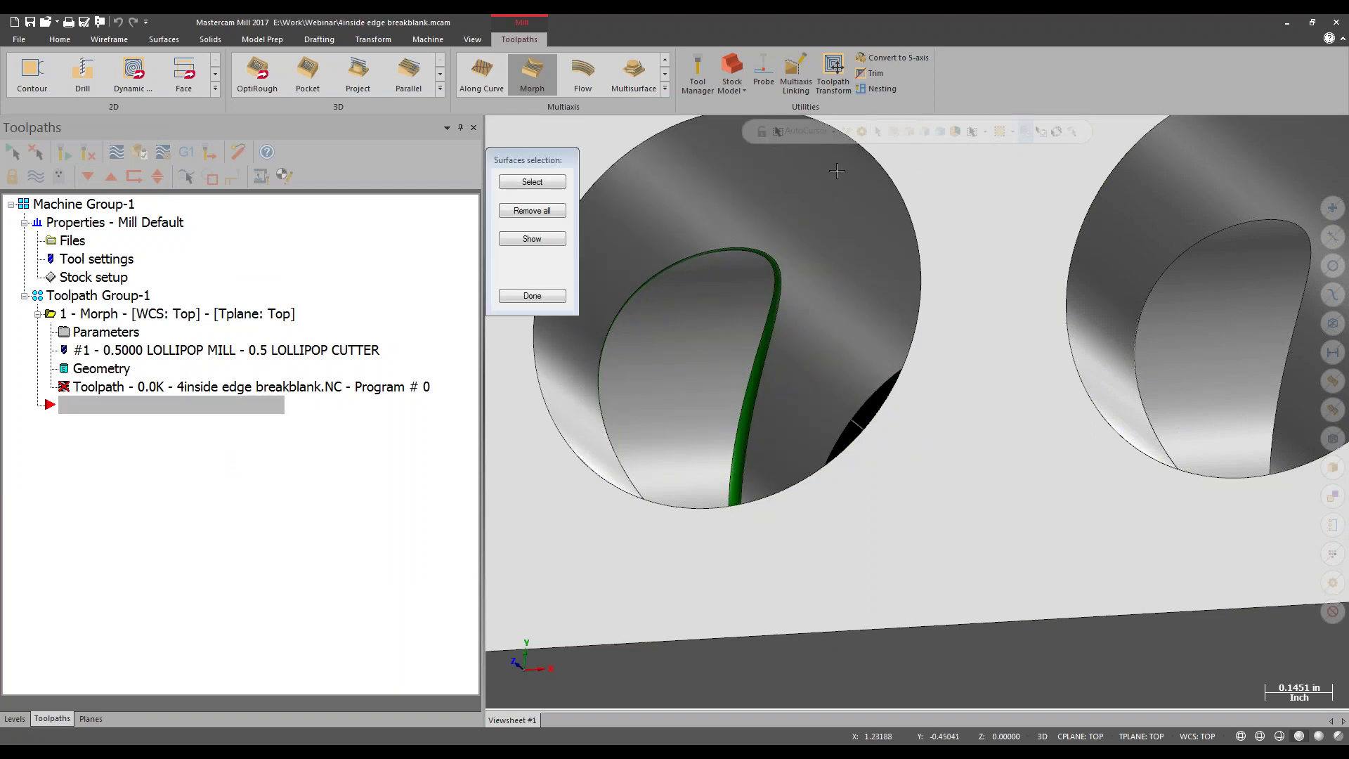
left_click(532, 296)
left_click(502, 344)
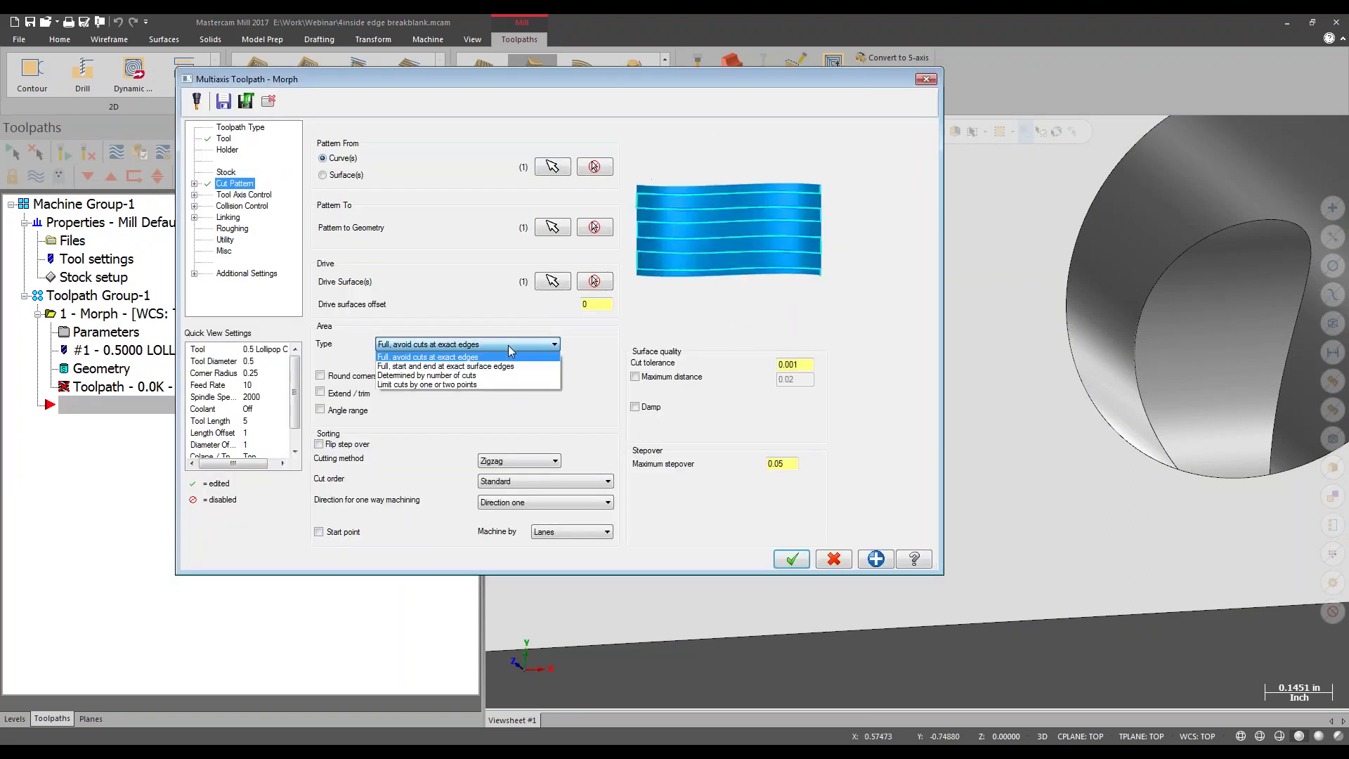
left_click(450, 376)
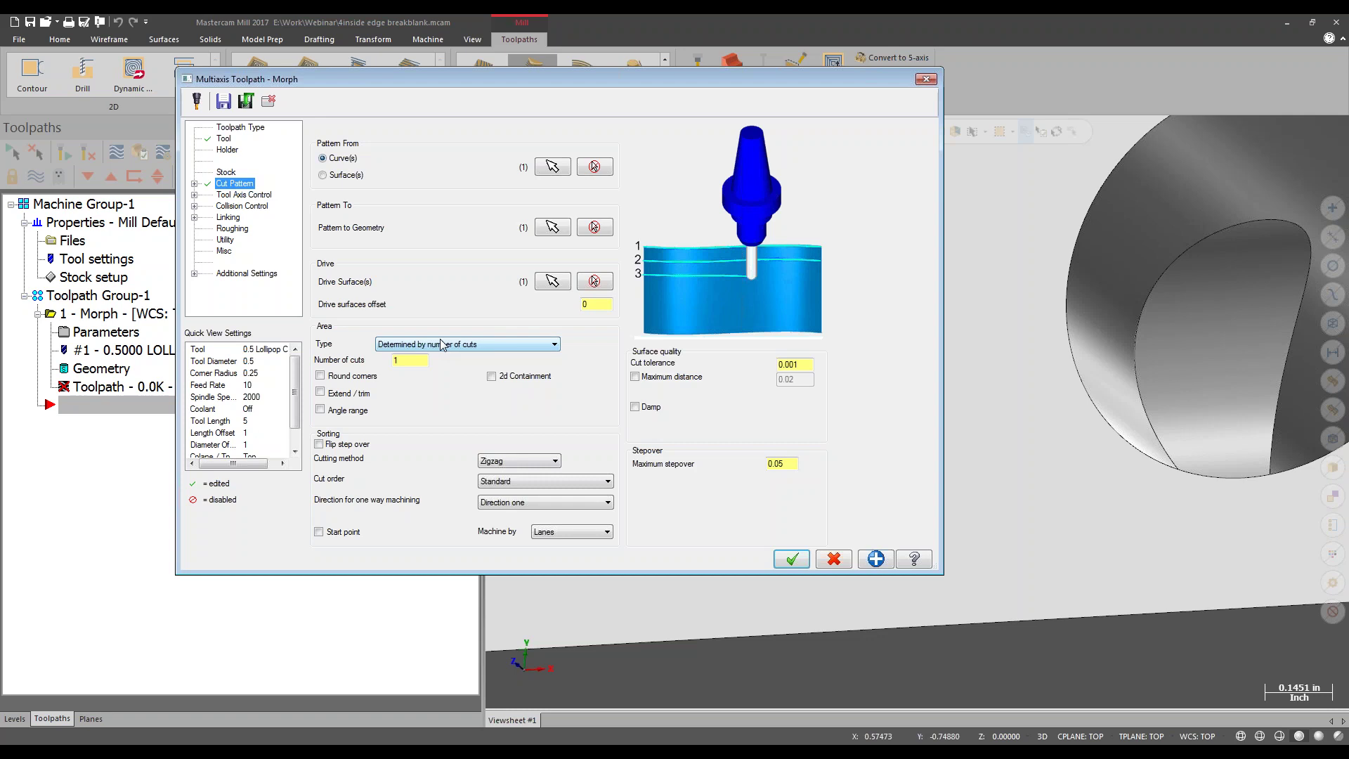
Set the Morph tool axis output format to 3 Axis and generate the toolpath.
left_click(246, 196)
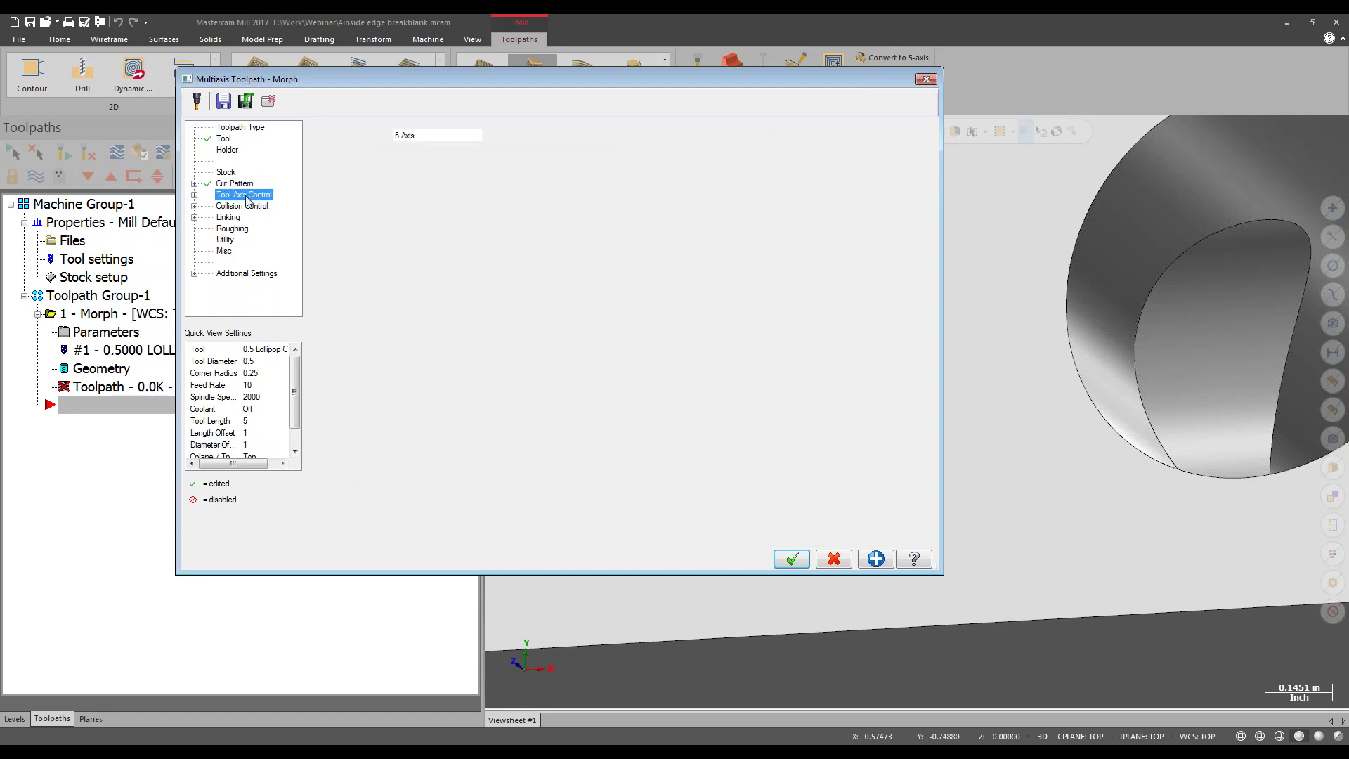
left_click(447, 136)
left_click(430, 145)
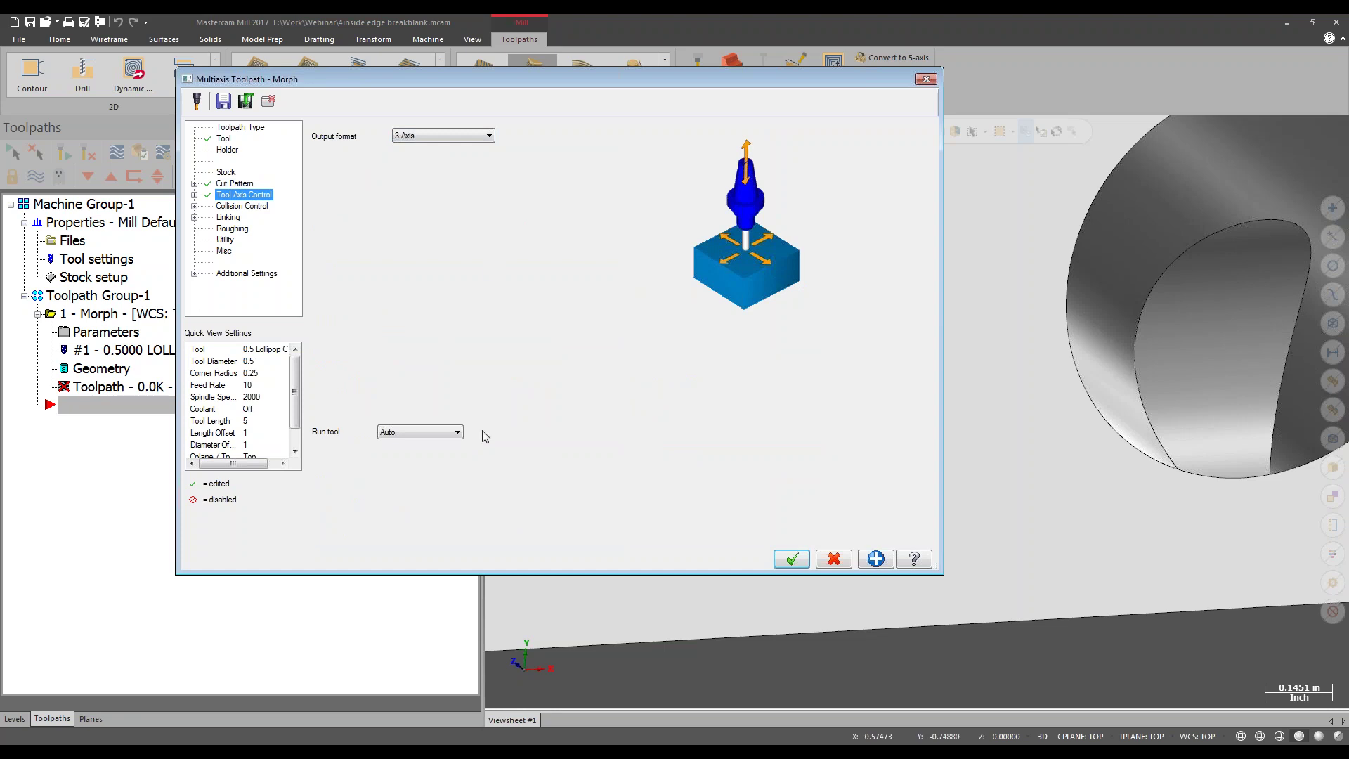
left_click(792, 560)
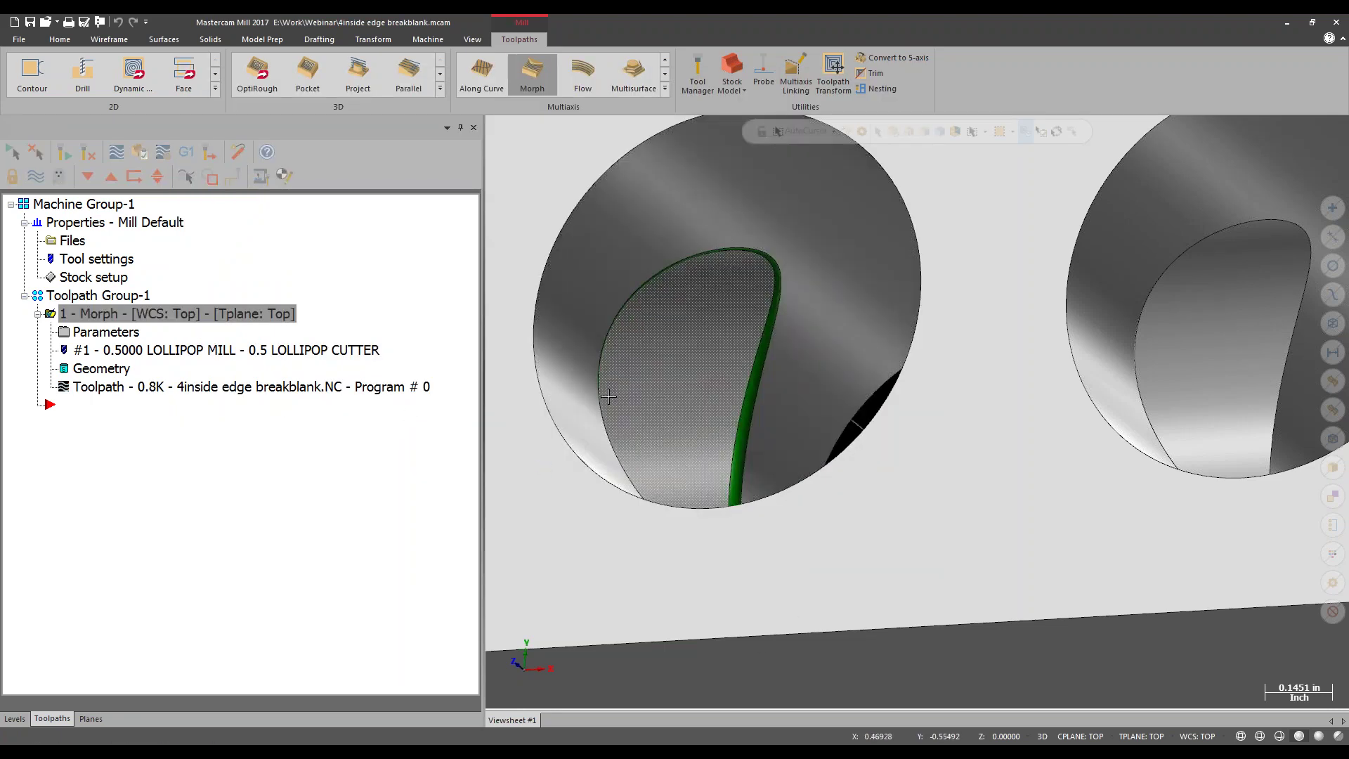
Set the Morph toolpath's first collision control strategy to Retract tool along the tool axis.
scroll(618, 391, "up", 3)
scroll(621, 398, "down", 2)
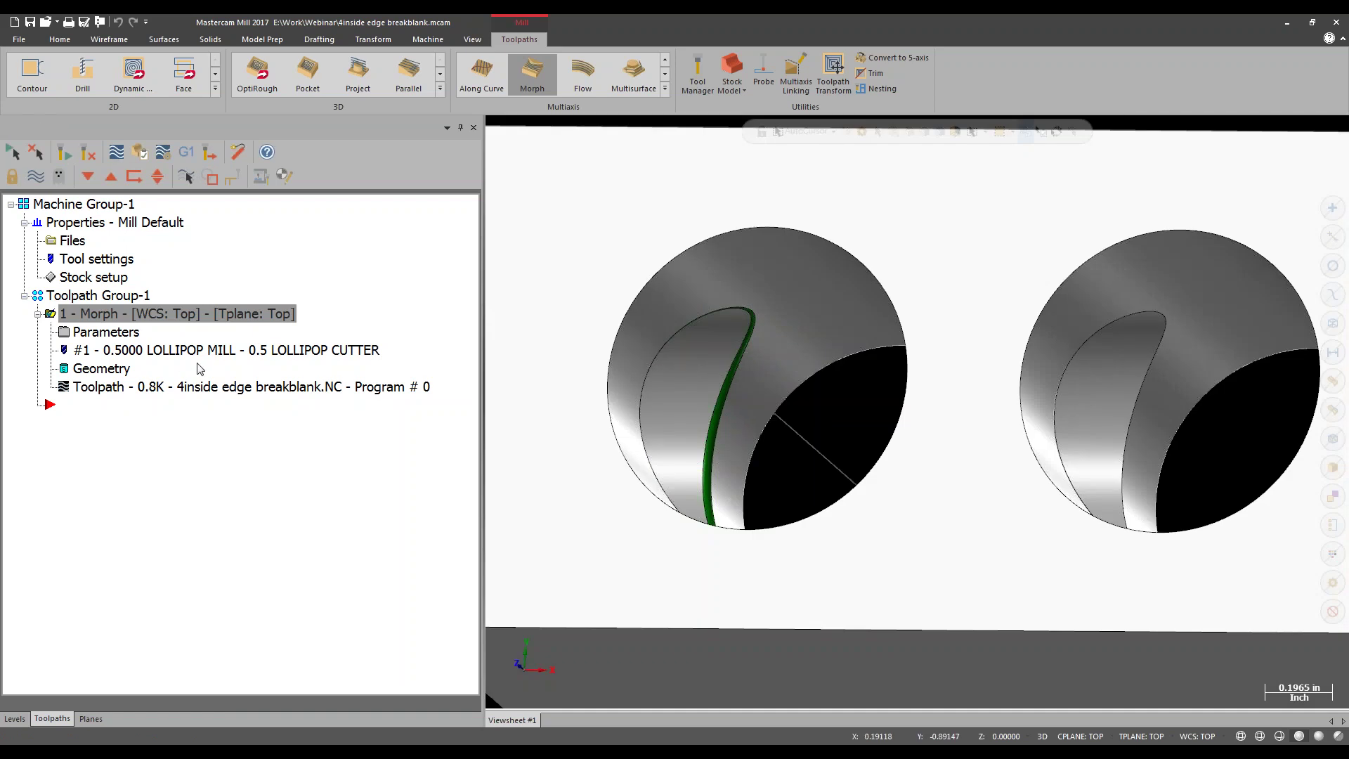
left_click(115, 325)
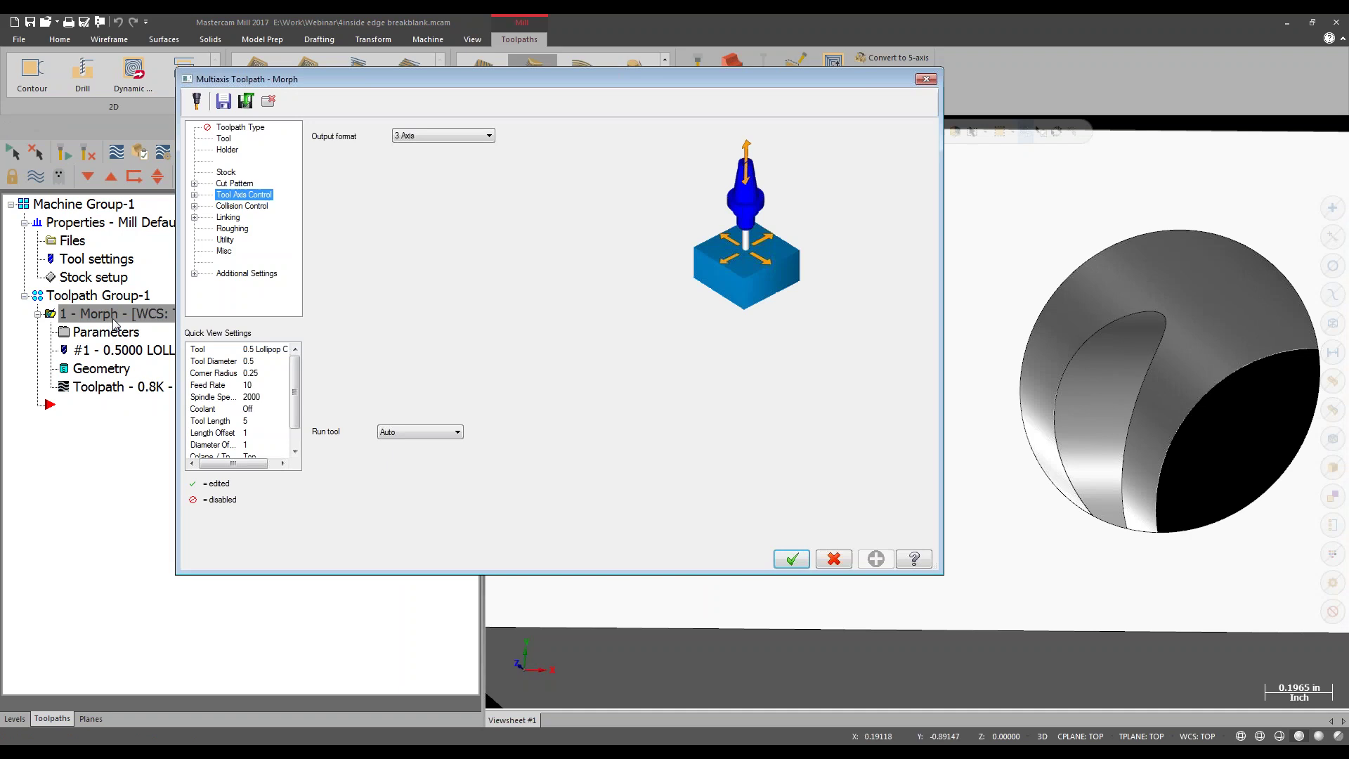
left_click(262, 206)
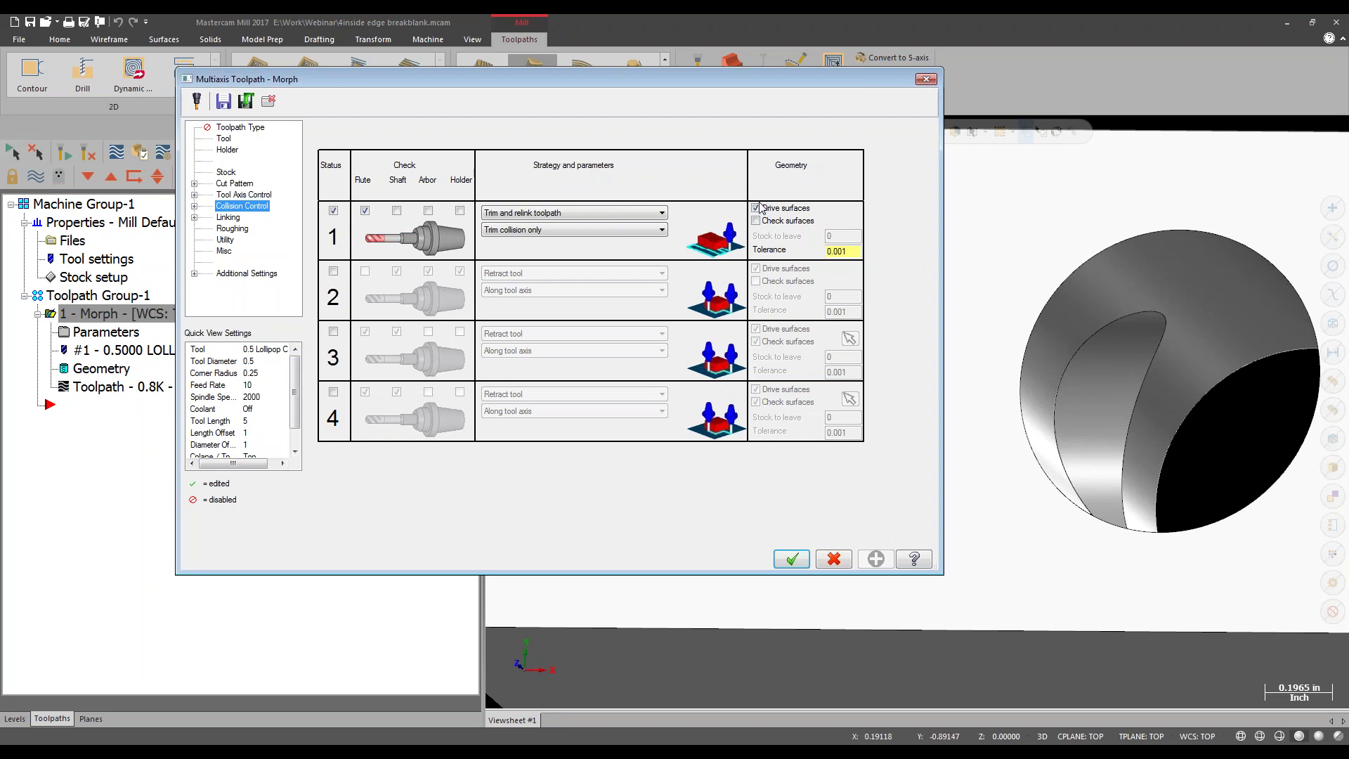
left_click(607, 213)
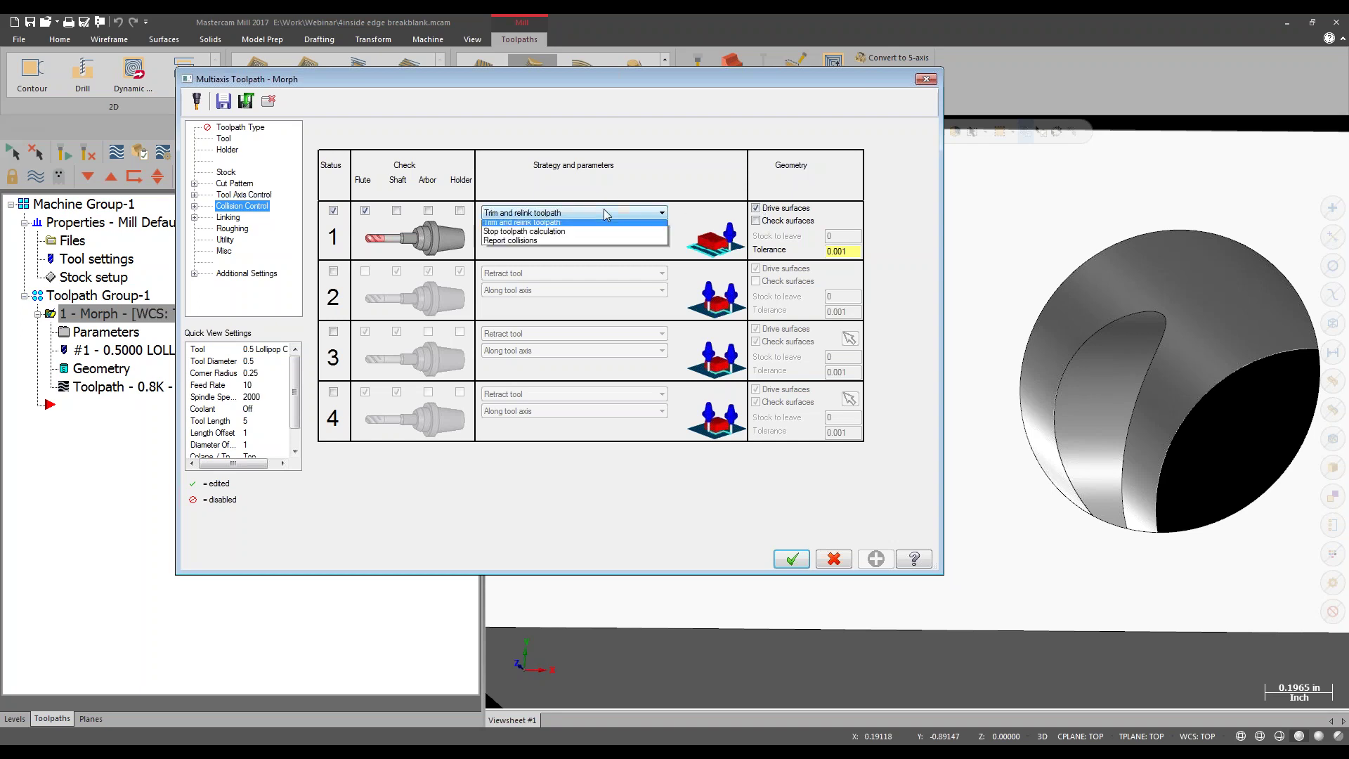
left_click(555, 226)
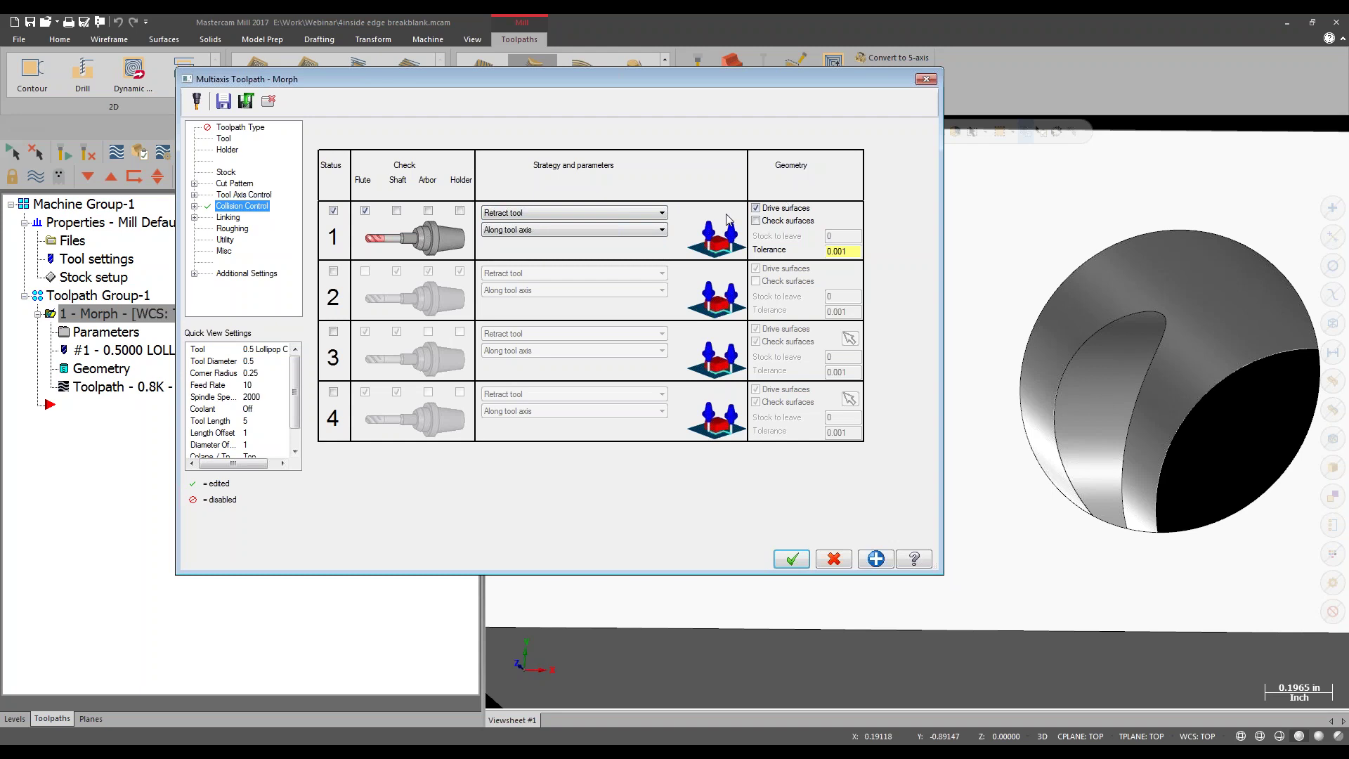
Enable check surfaces for collision control, select the first hole's bore wall as the check surface, and regenerate the Morph toolpath.
left_click(808, 220)
left_click(851, 217)
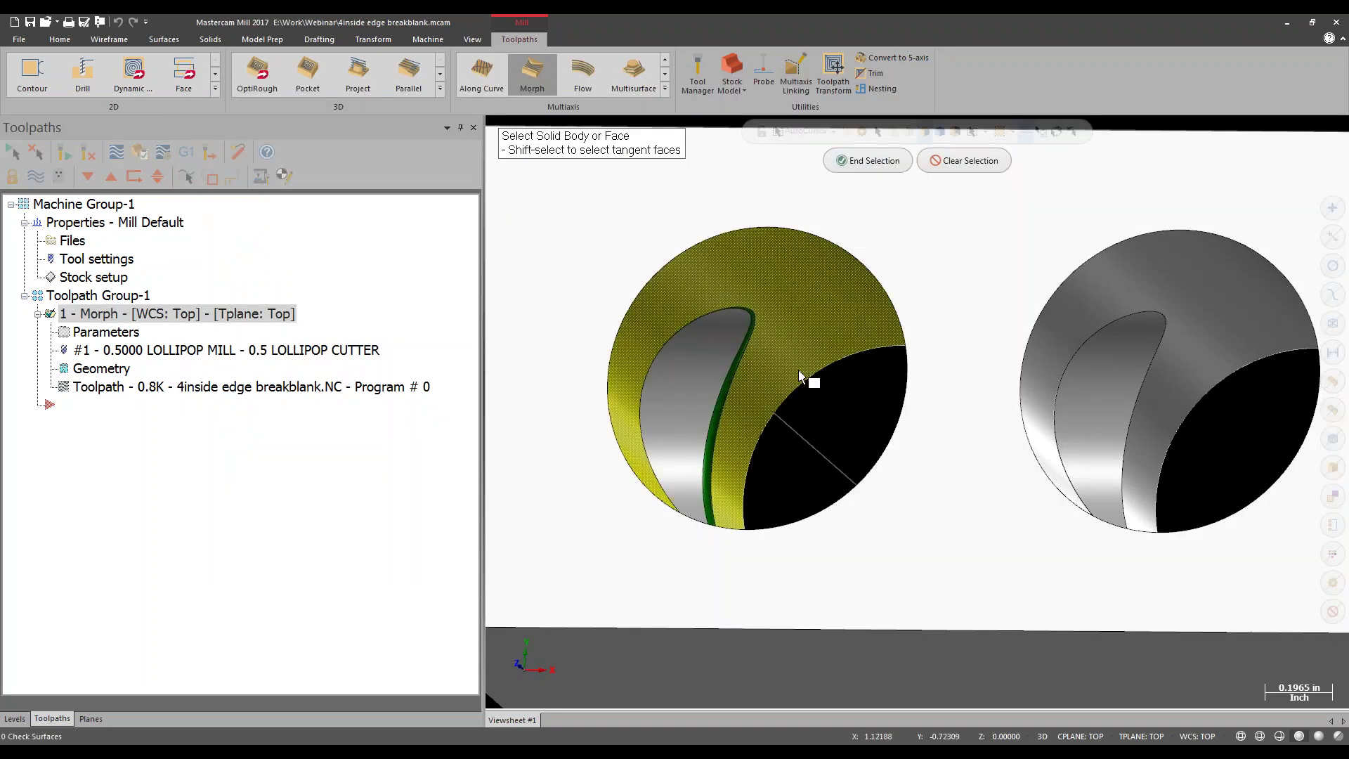
mouse_move(831, 382)
middle_mouse_down()
mouse_move(879, 369)
mouse_move(852, 391)
middle_mouse_up()
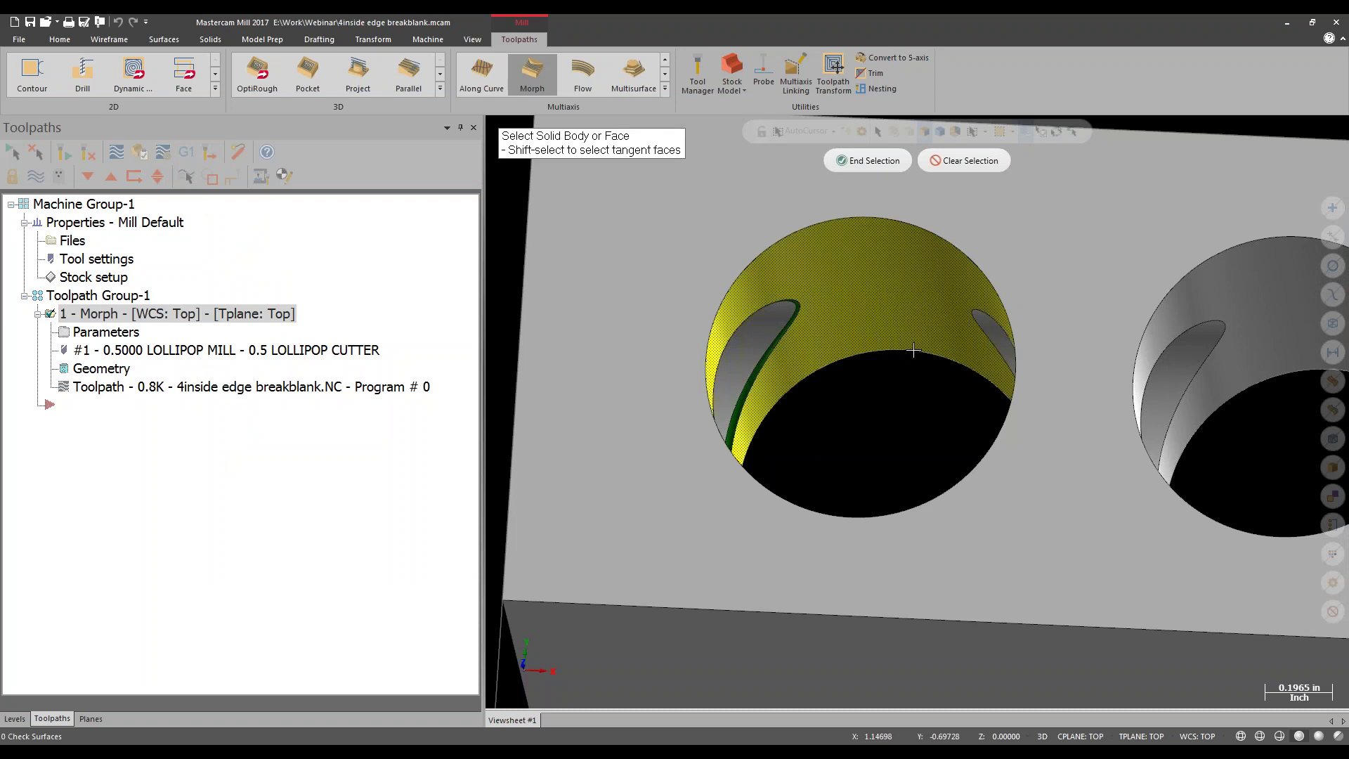
left_click(852, 163)
left_click(560, 314)
left_click(807, 559)
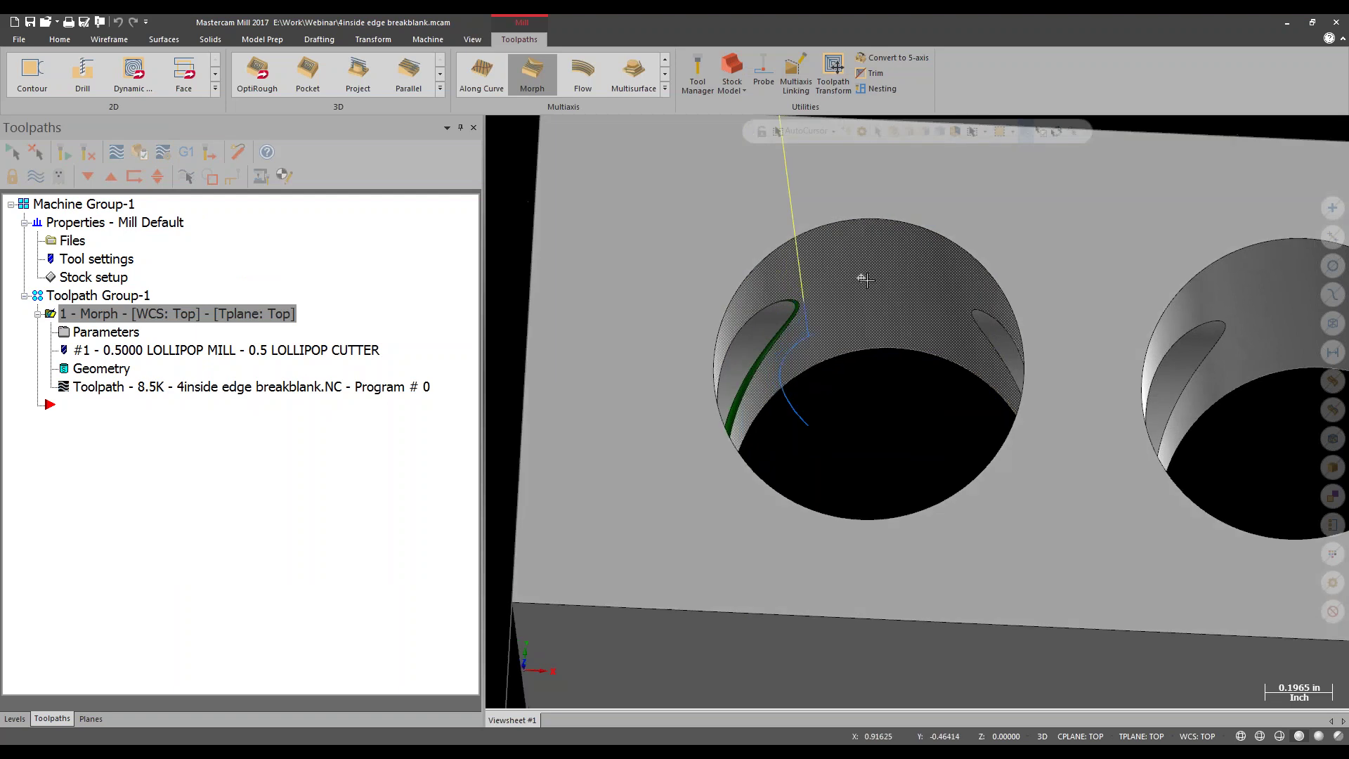
Backplot the regenerated Morph toolpath to examine the lollipop cutter's motion in the first hole.
middle_click_drag(839, 272, 787, 358)
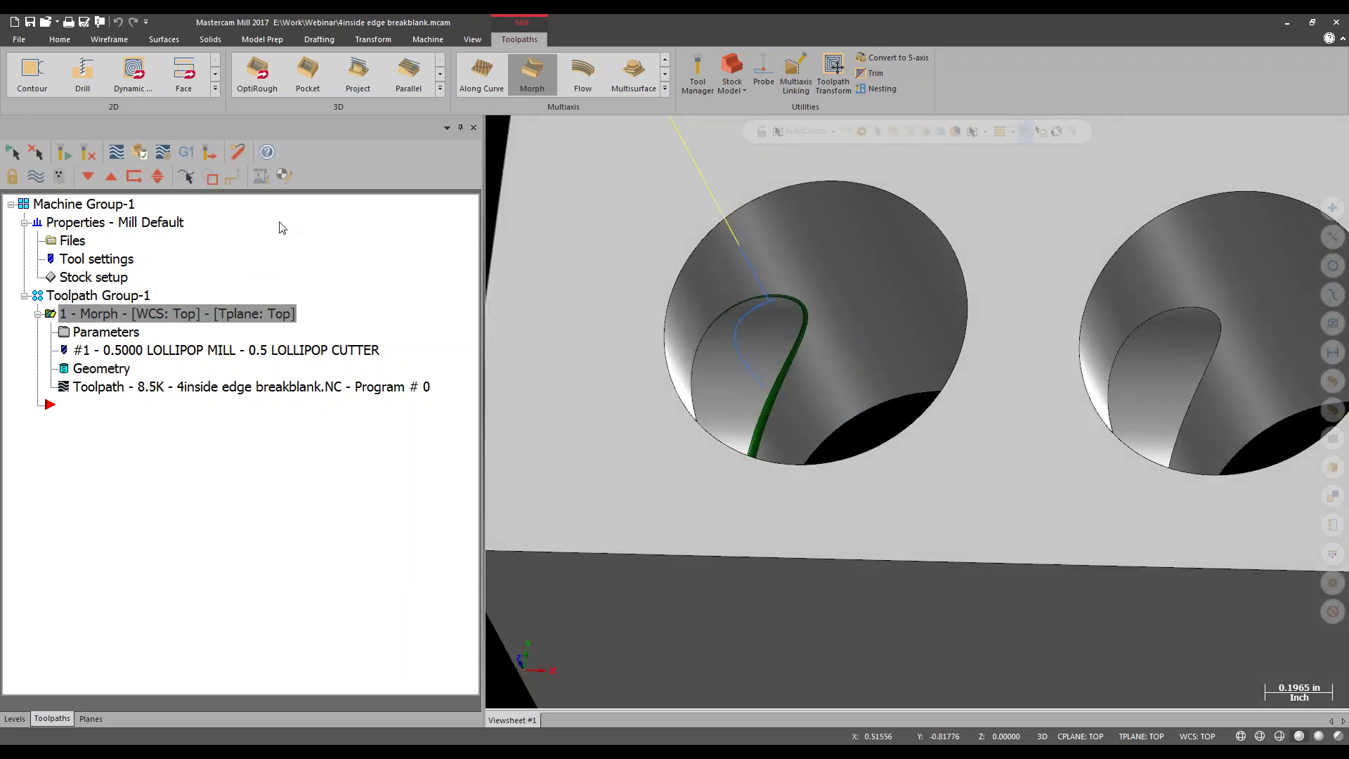
left_click(116, 152)
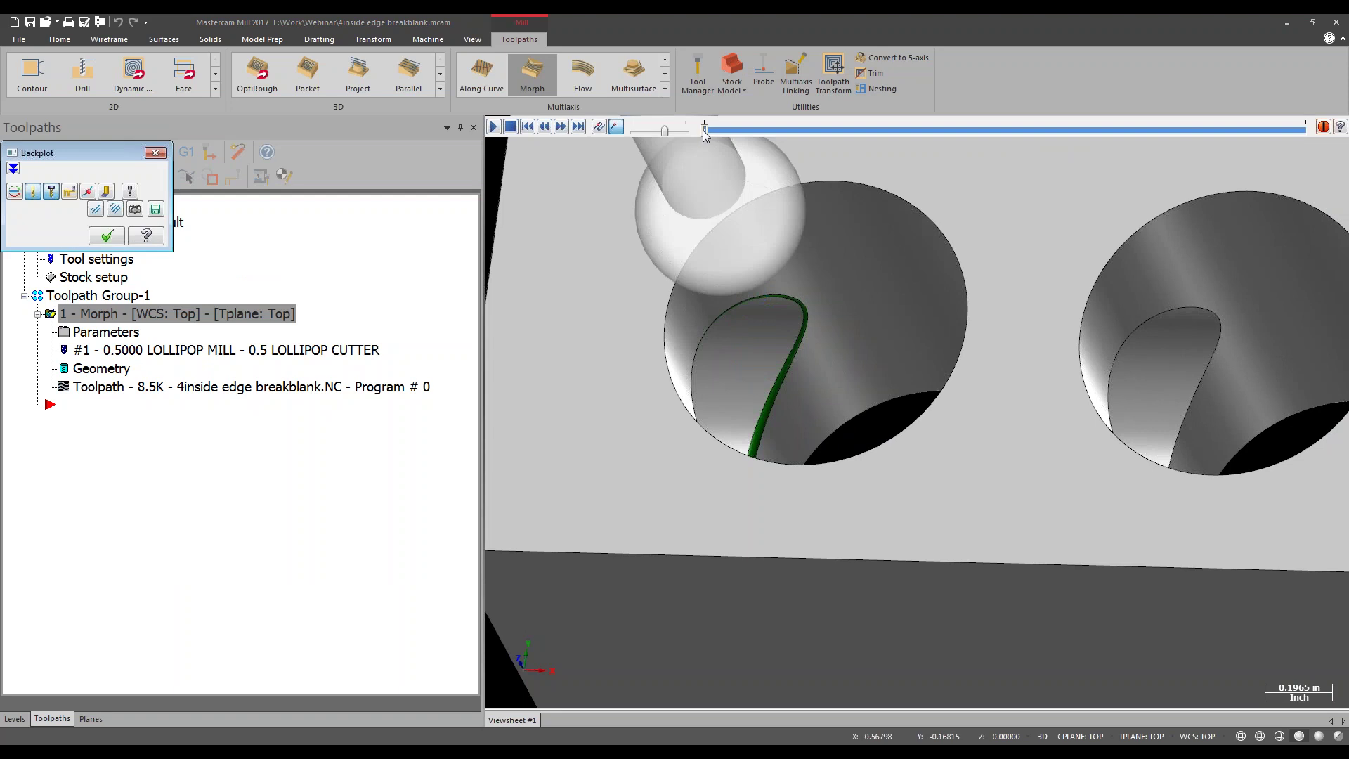
left_click_drag(755, 137, 875, 184)
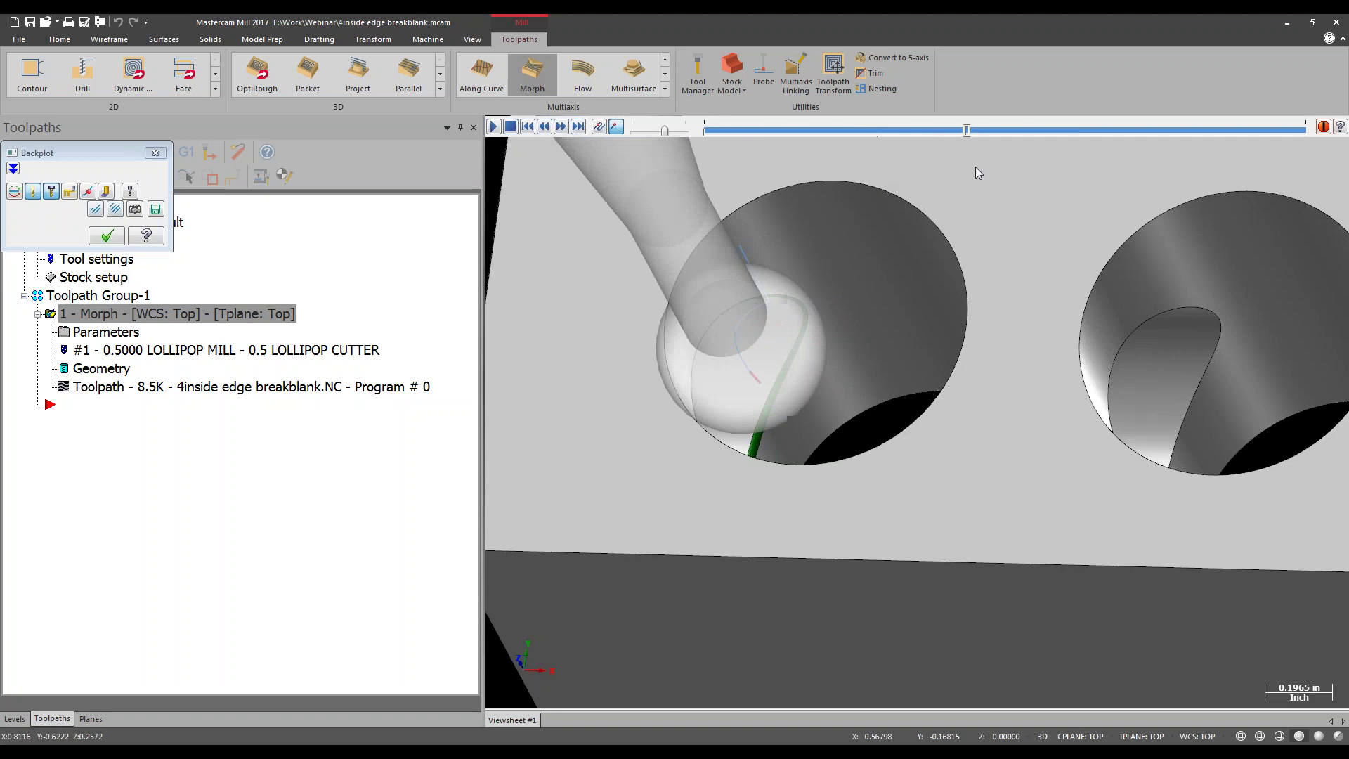
left_click(155, 153)
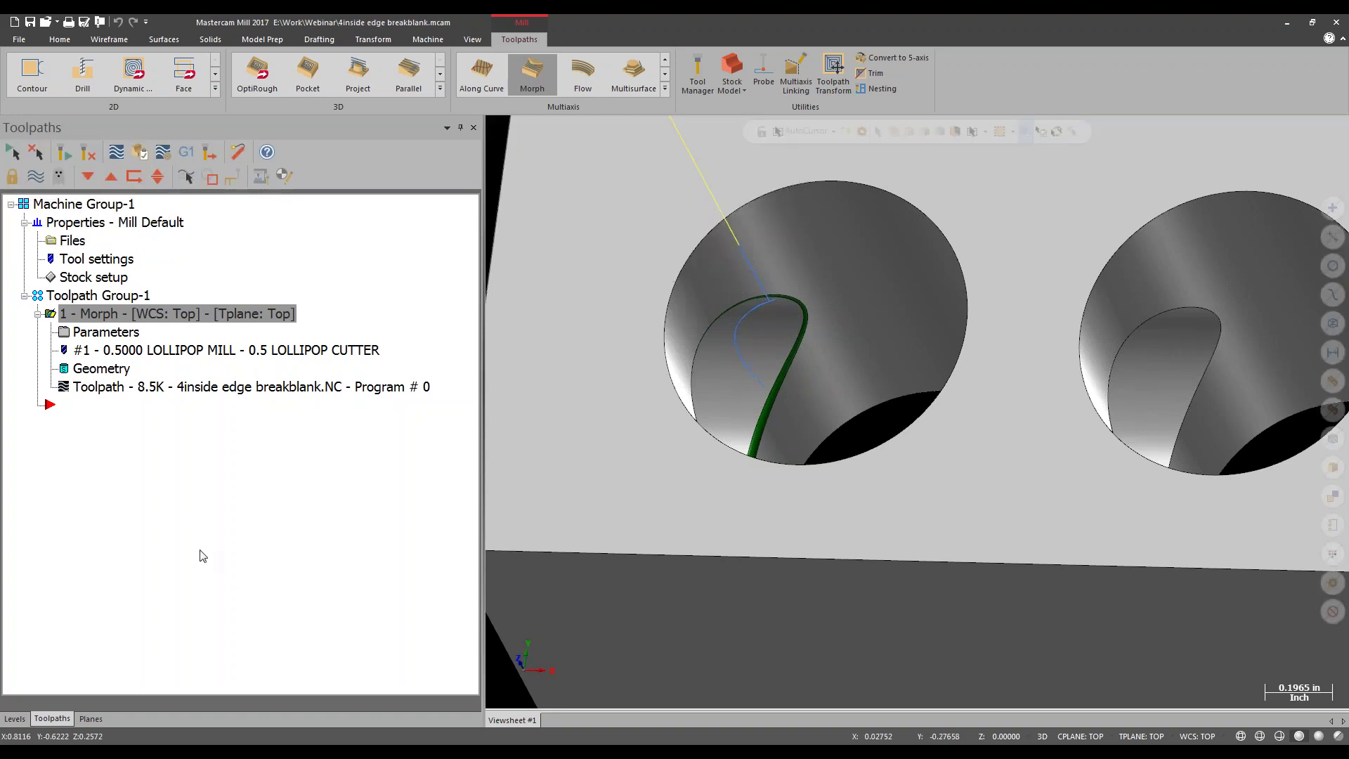
Switch to 4inside edge break.mcam and review its Morph toolpath's cut pattern, tool axis and collision control settings.
left_click(218, 755)
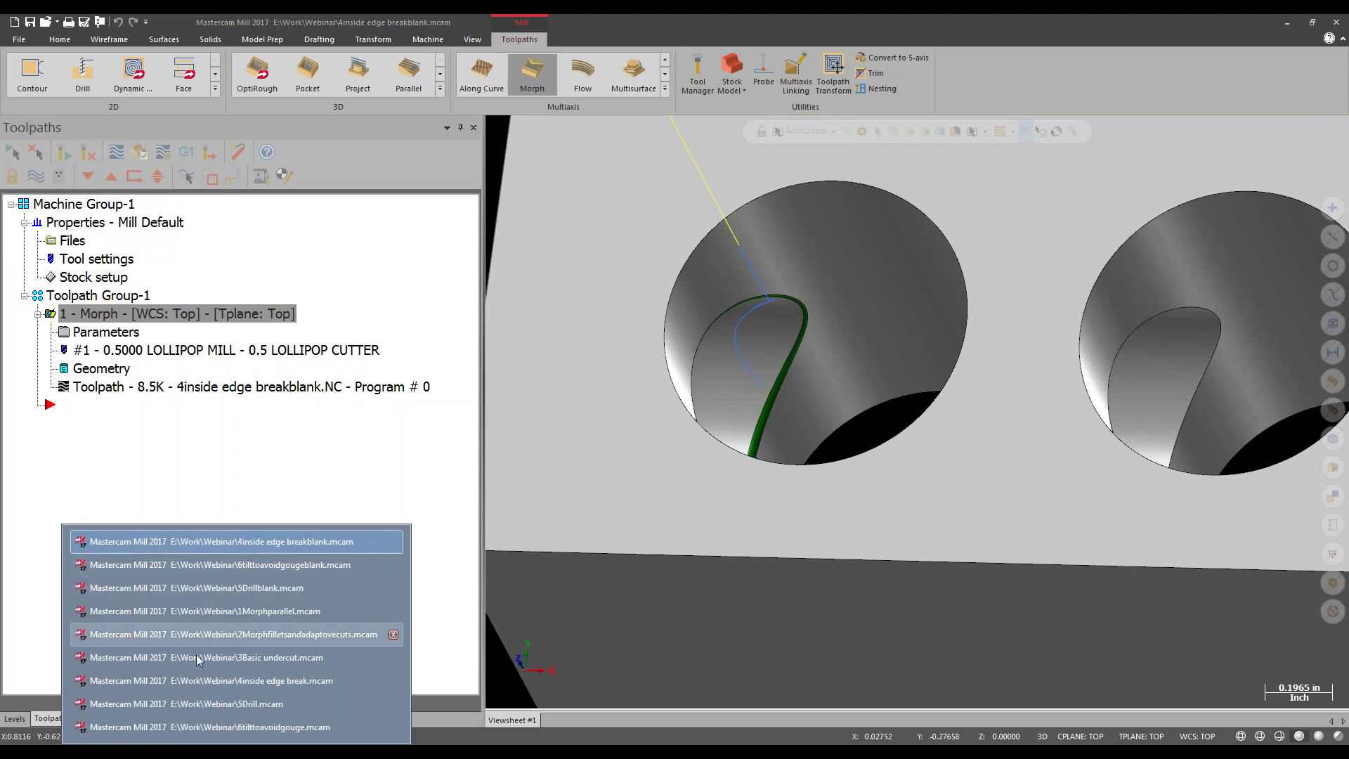
left_click(201, 680)
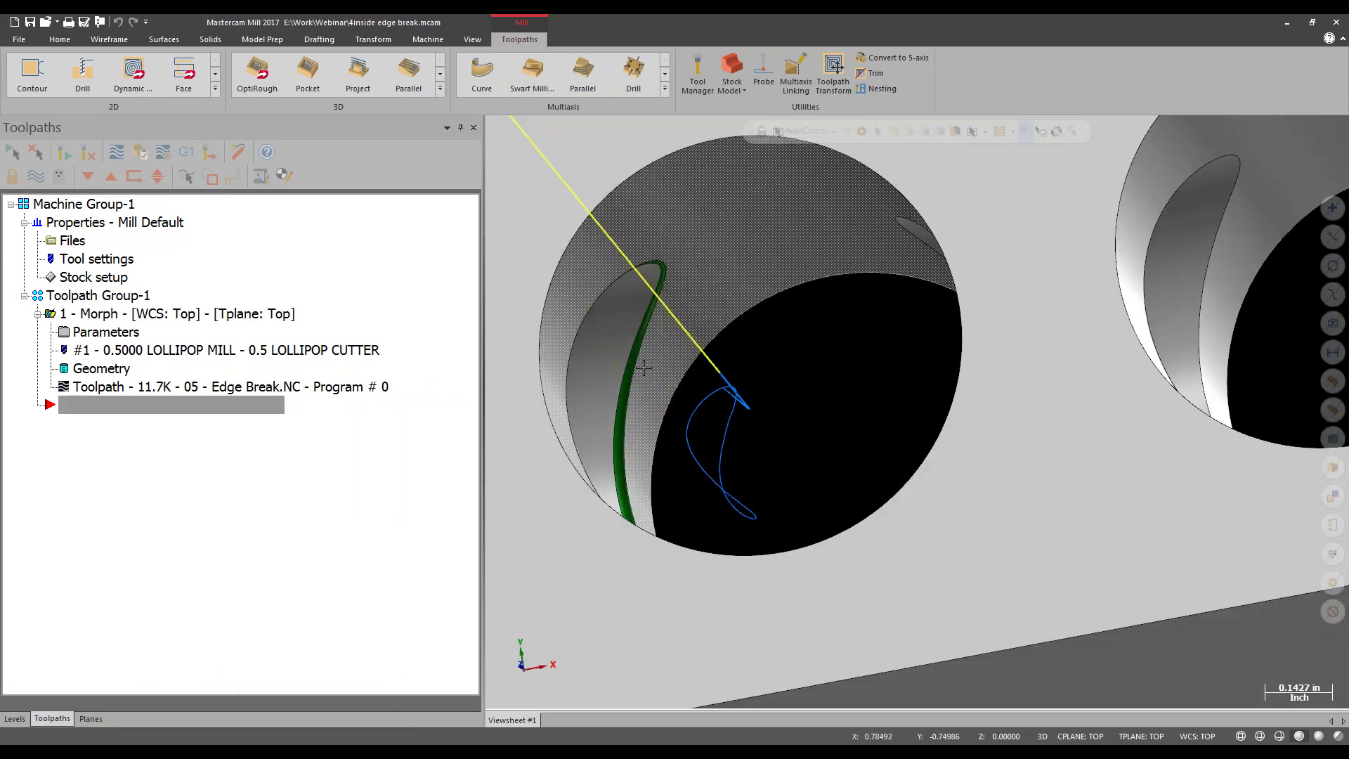
mouse_move(705, 350)
middle_mouse_down()
mouse_move(696, 362)
mouse_move(710, 376)
mouse_move(665, 403)
mouse_move(701, 422)
middle_mouse_up()
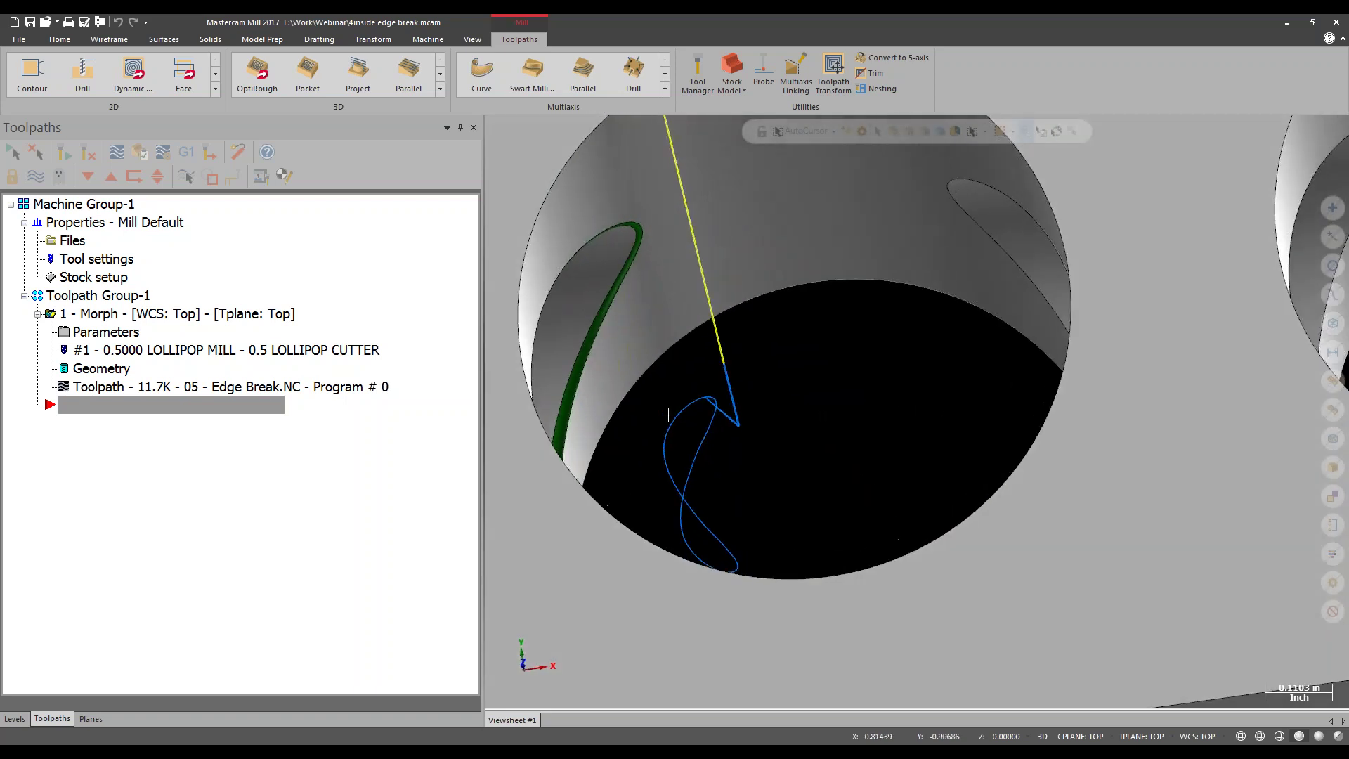
left_click(134, 317)
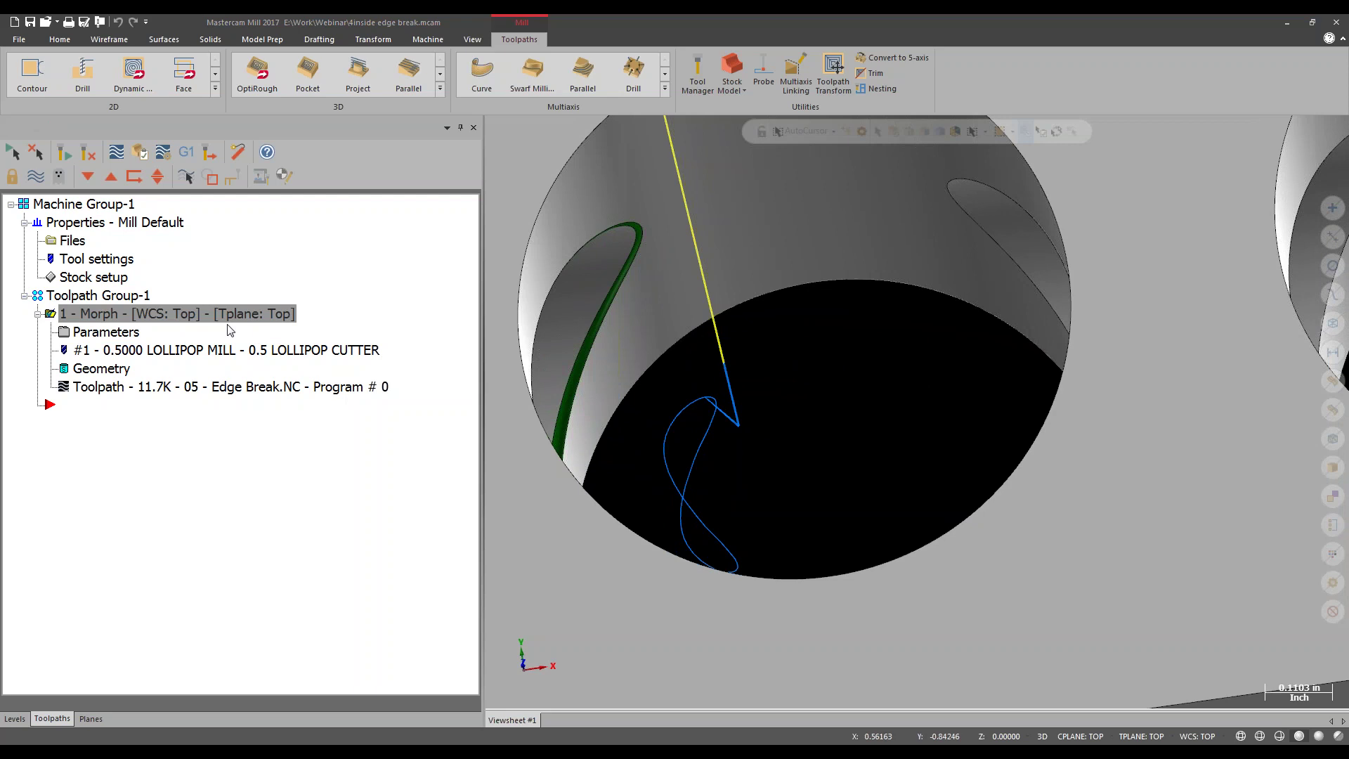
left_click(127, 332)
left_click(226, 172)
left_click(228, 184)
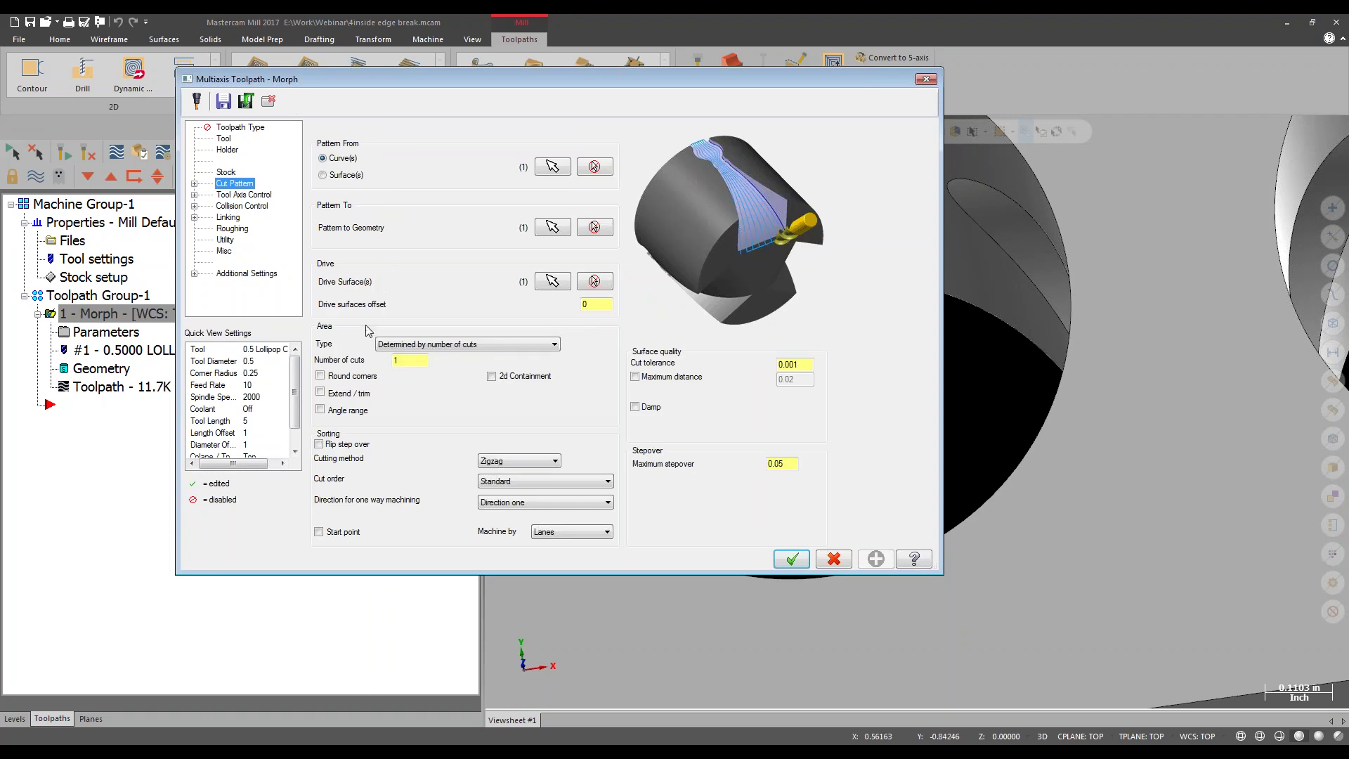
left_click(233, 197)
left_click(259, 207)
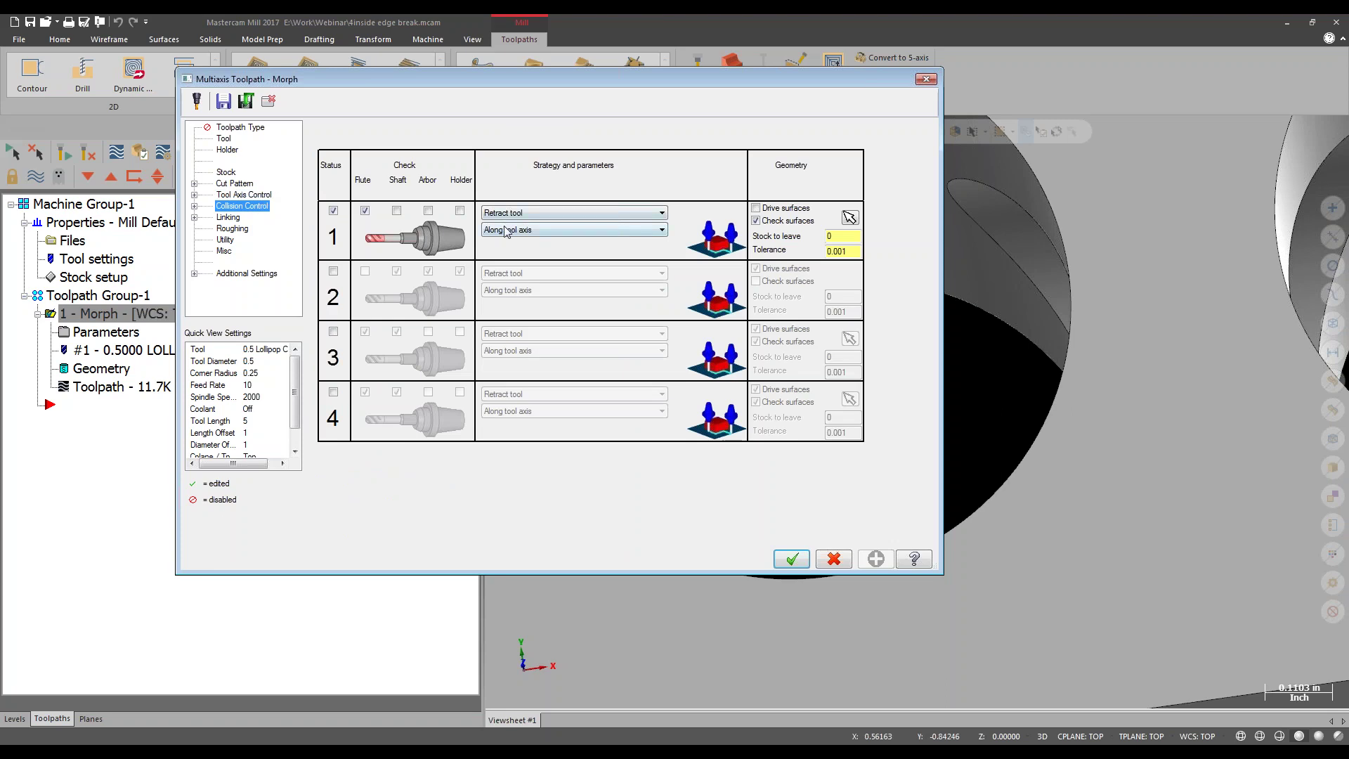
Show the check surface assigned to the finished Morph toolpath's collision control.
left_click(850, 217)
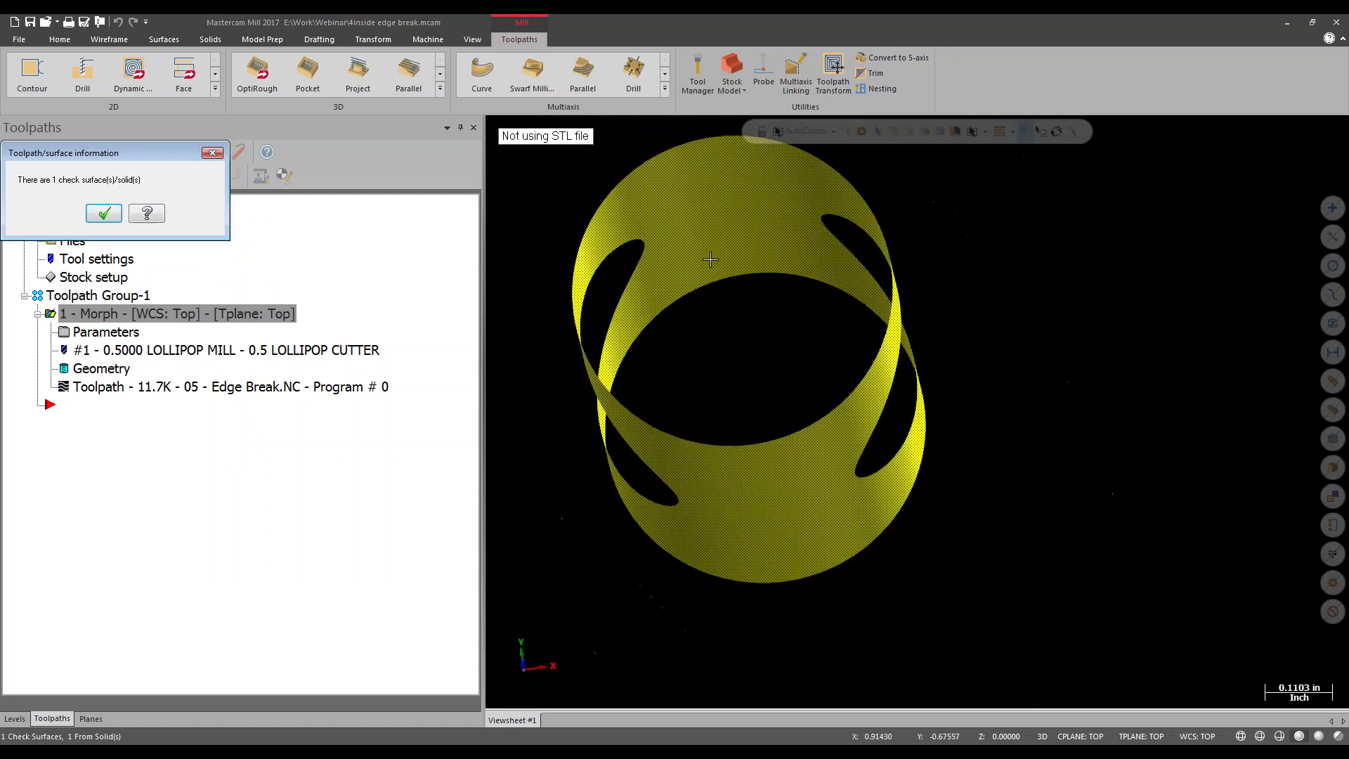
key("Return")
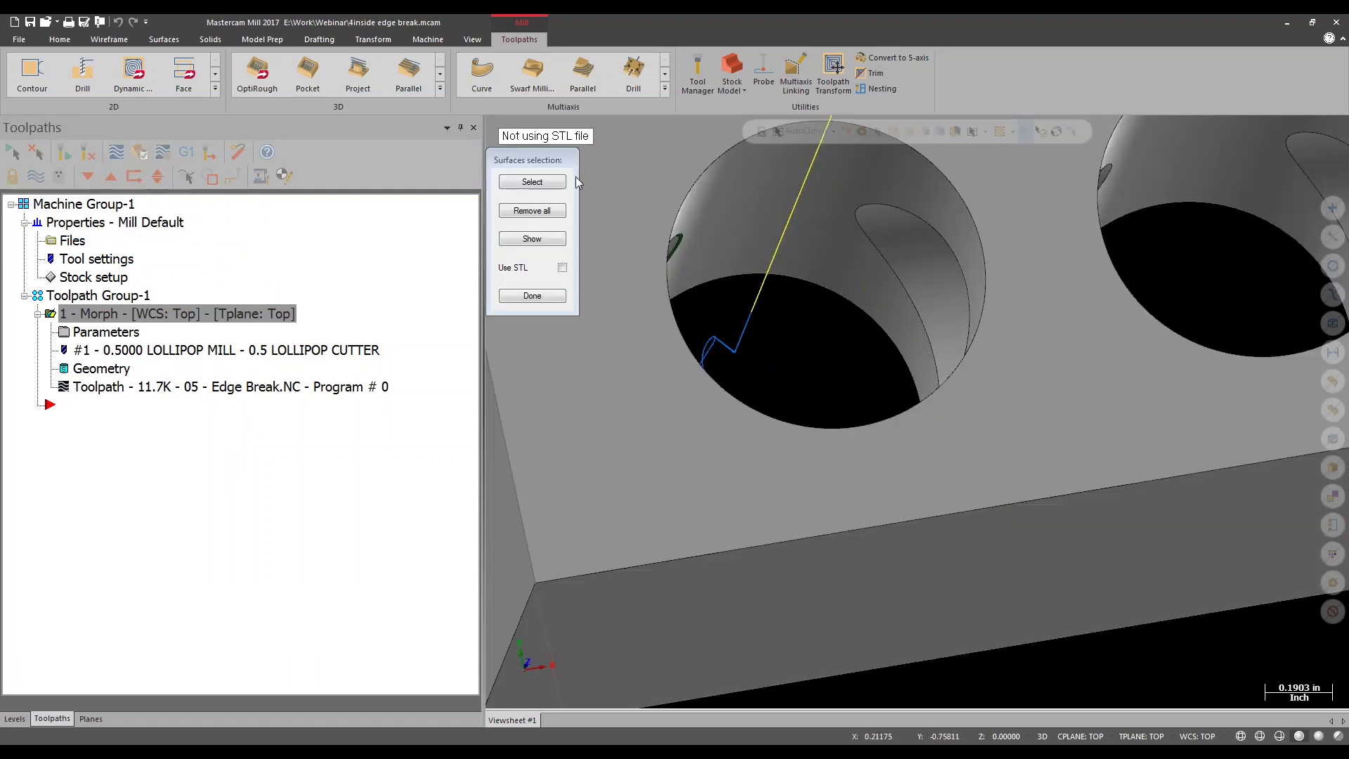
left_click(532, 295)
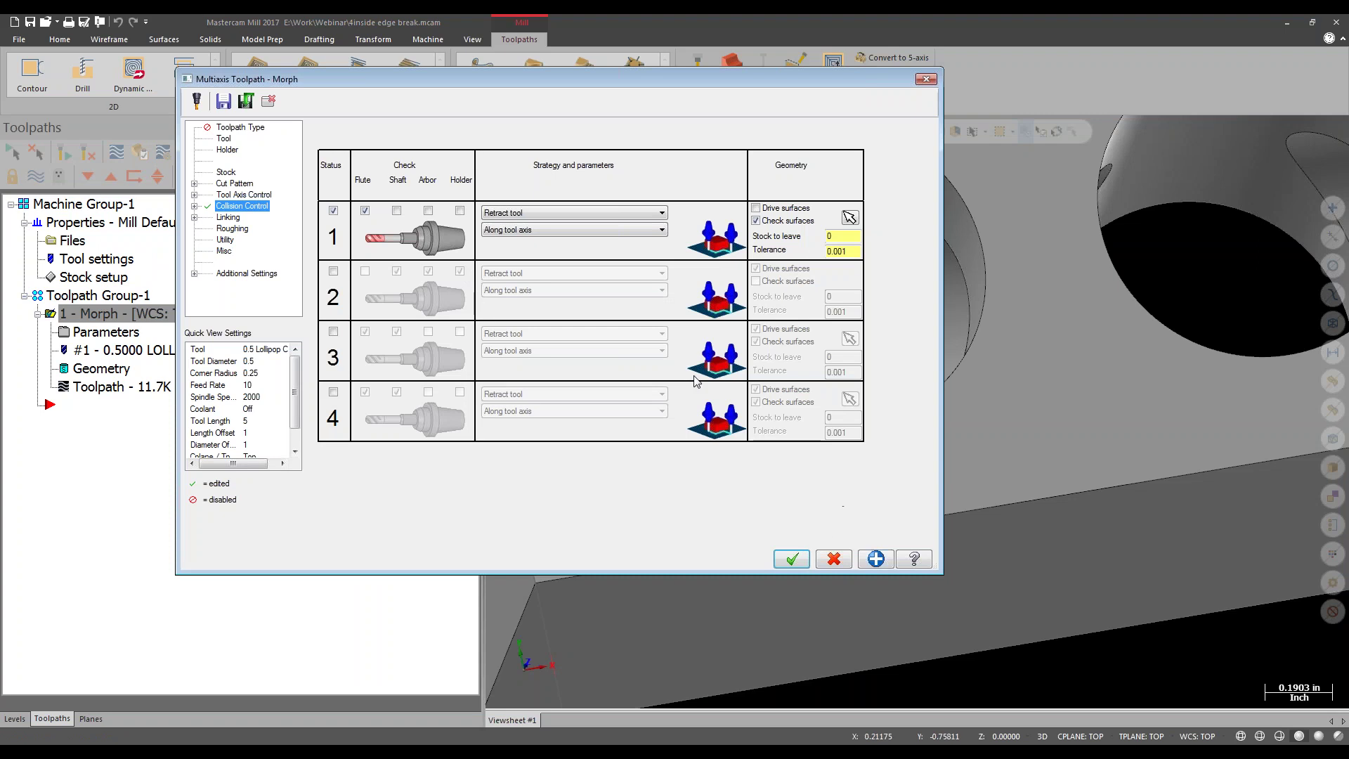
Review the collision control's tool clearances and advanced parameters, and close the Morph settings without saving.
left_click(195, 206)
left_click(246, 251)
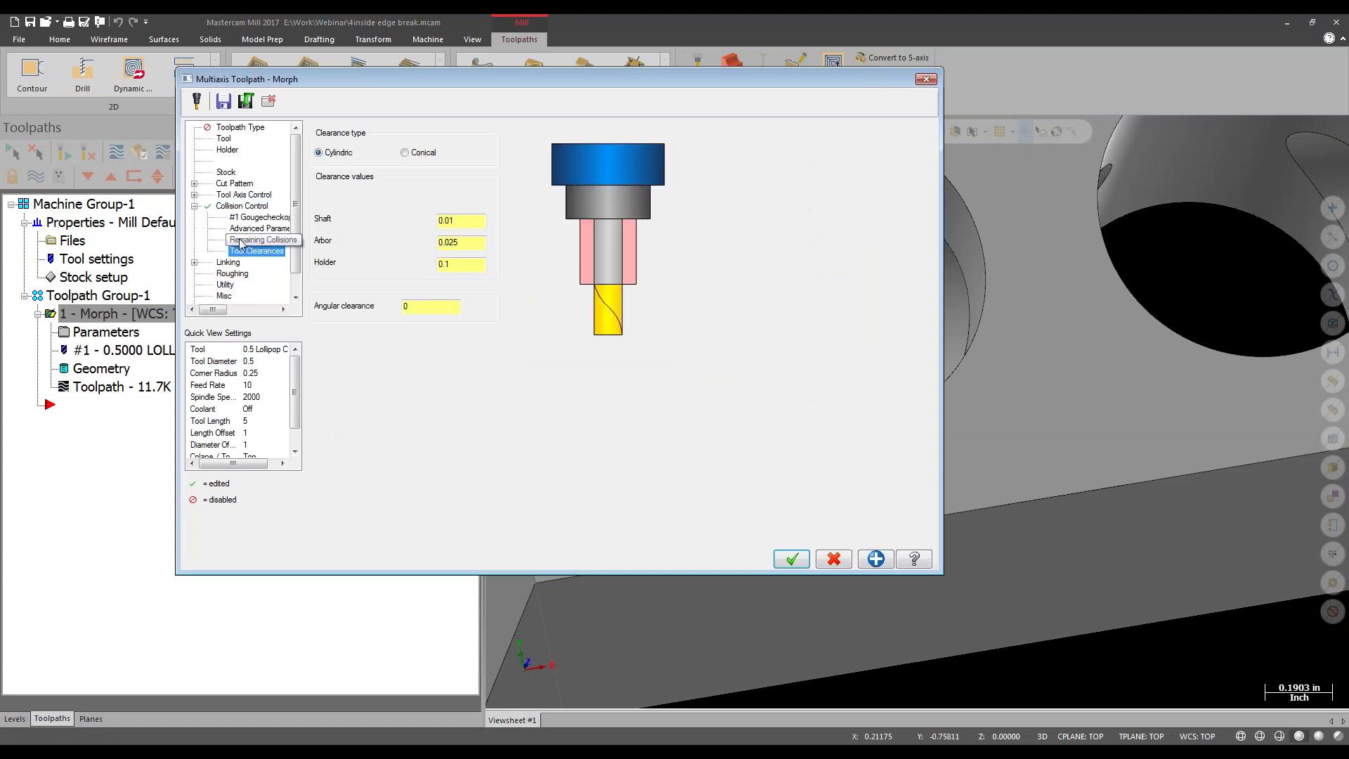
left_click(246, 228)
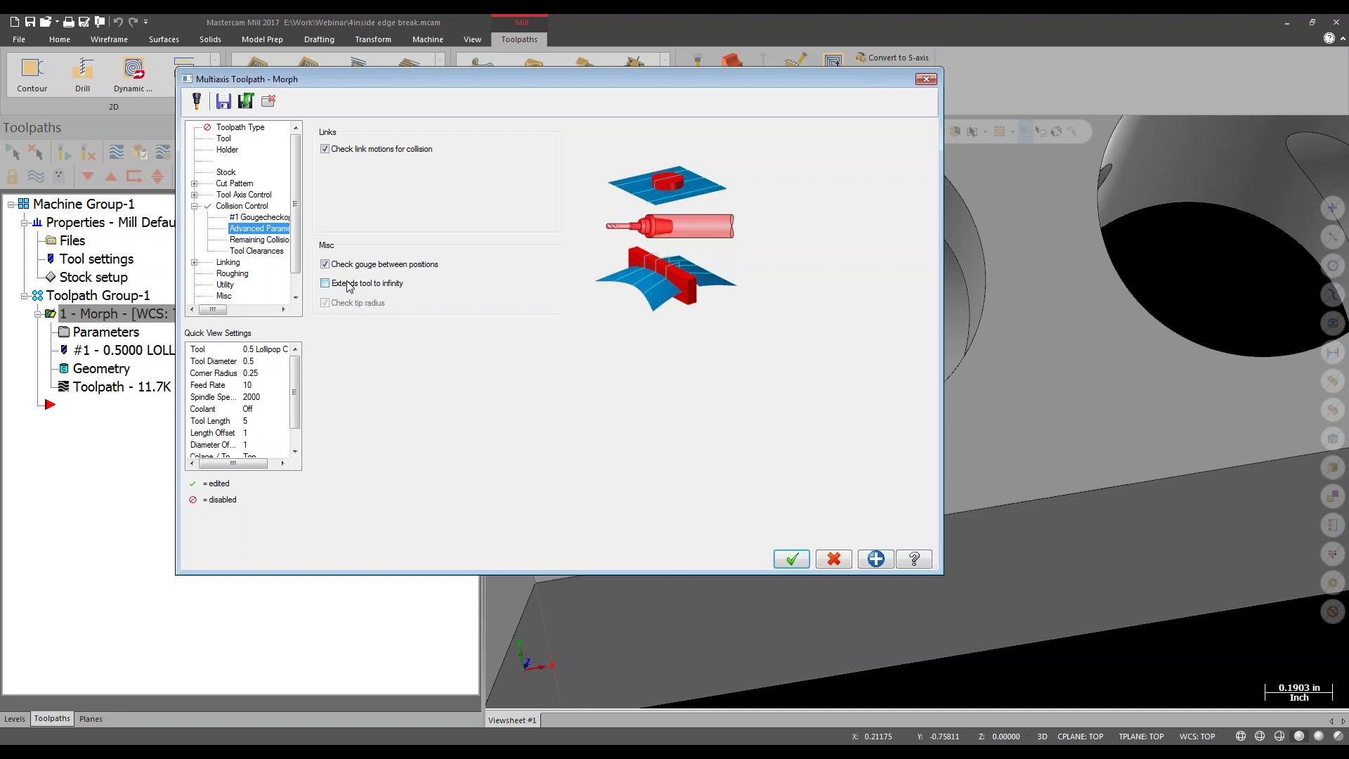
left_click(926, 79)
Backplot the finished edge-break toolpath and examine the lollipop cutter from several angles inside the hole.
left_click(138, 154)
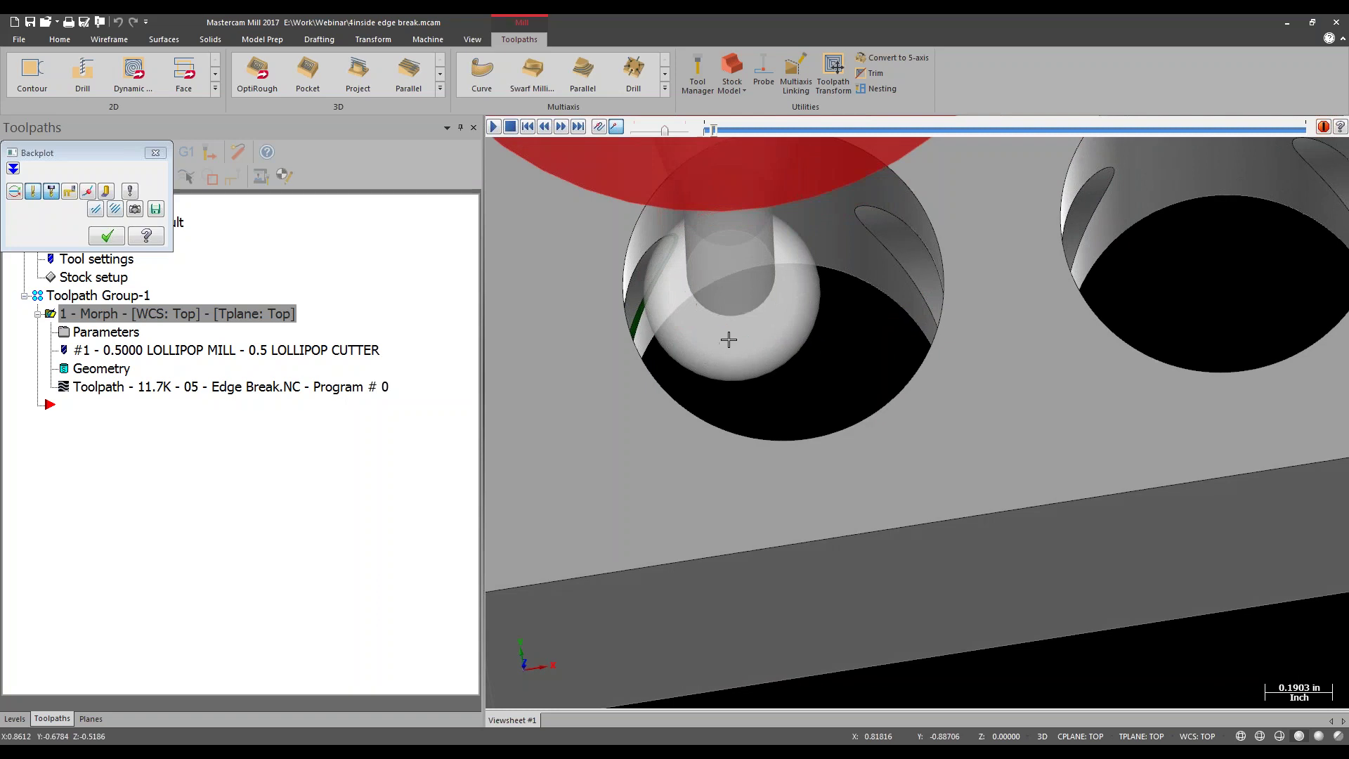
middle_click_drag(725, 334, 960, 283)
right_click(960, 283)
left_click(988, 395)
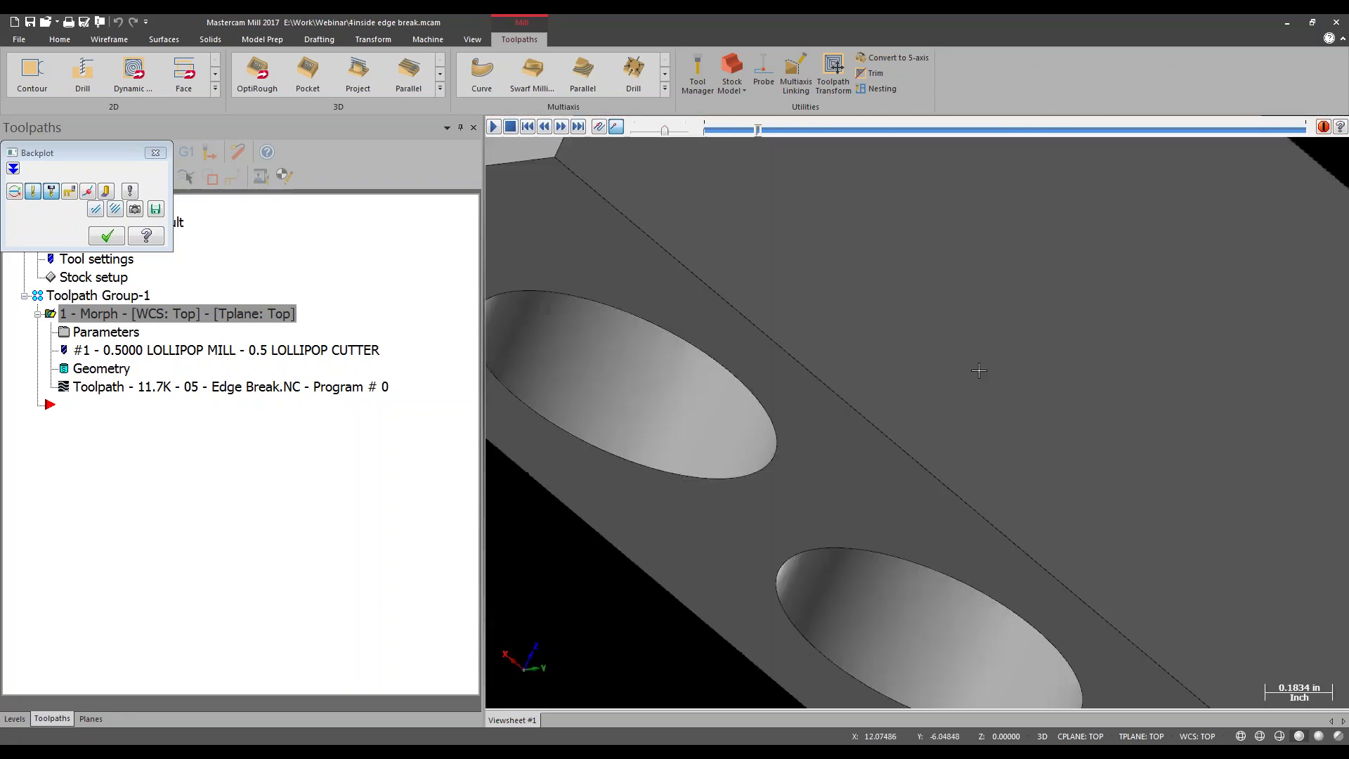
middle_click_drag(731, 364, 844, 422)
scroll(735, 242, "up", 2)
scroll(734, 242, "up", 2)
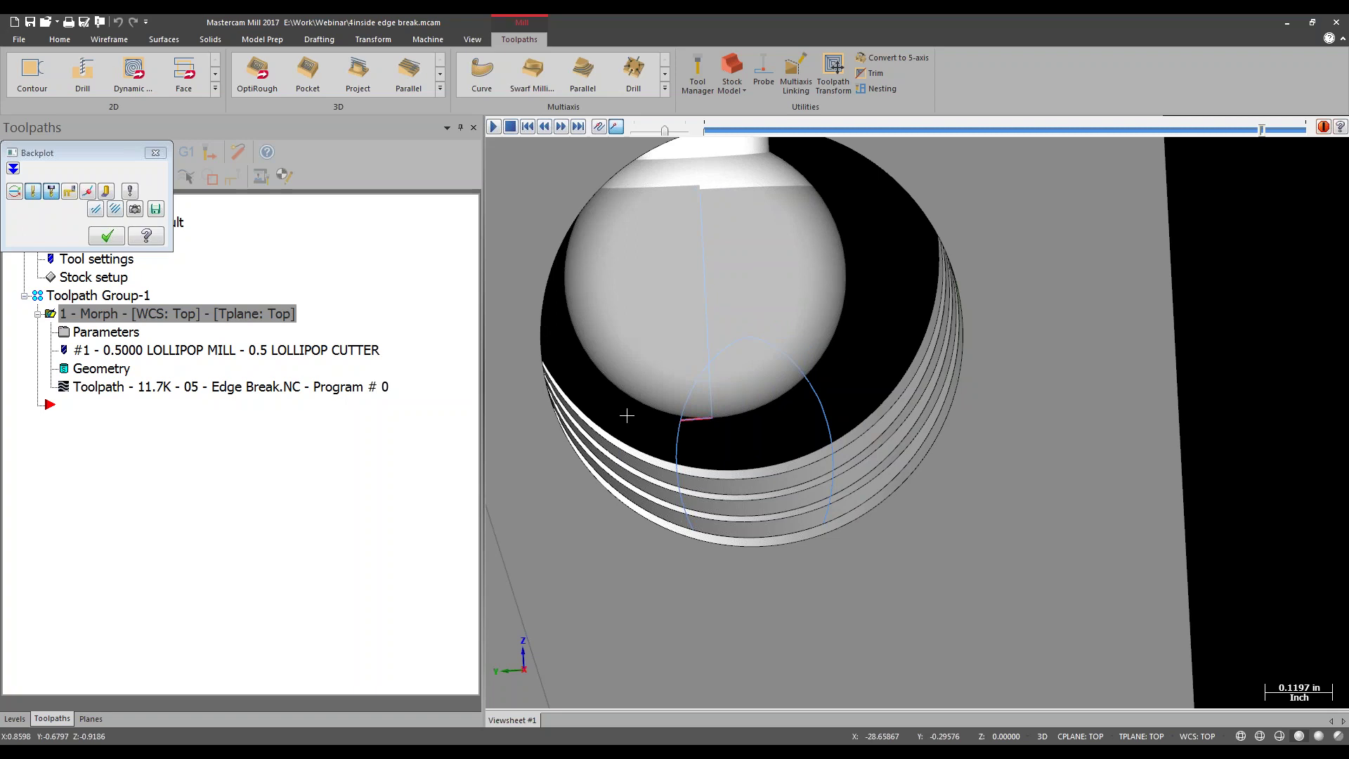
middle_click_drag(702, 370, 823, 314)
scroll(925, 398, "up", 3)
mouse_move(900, 441)
middle_mouse_down()
mouse_move(889, 444)
mouse_move(900, 436)
middle_mouse_up()
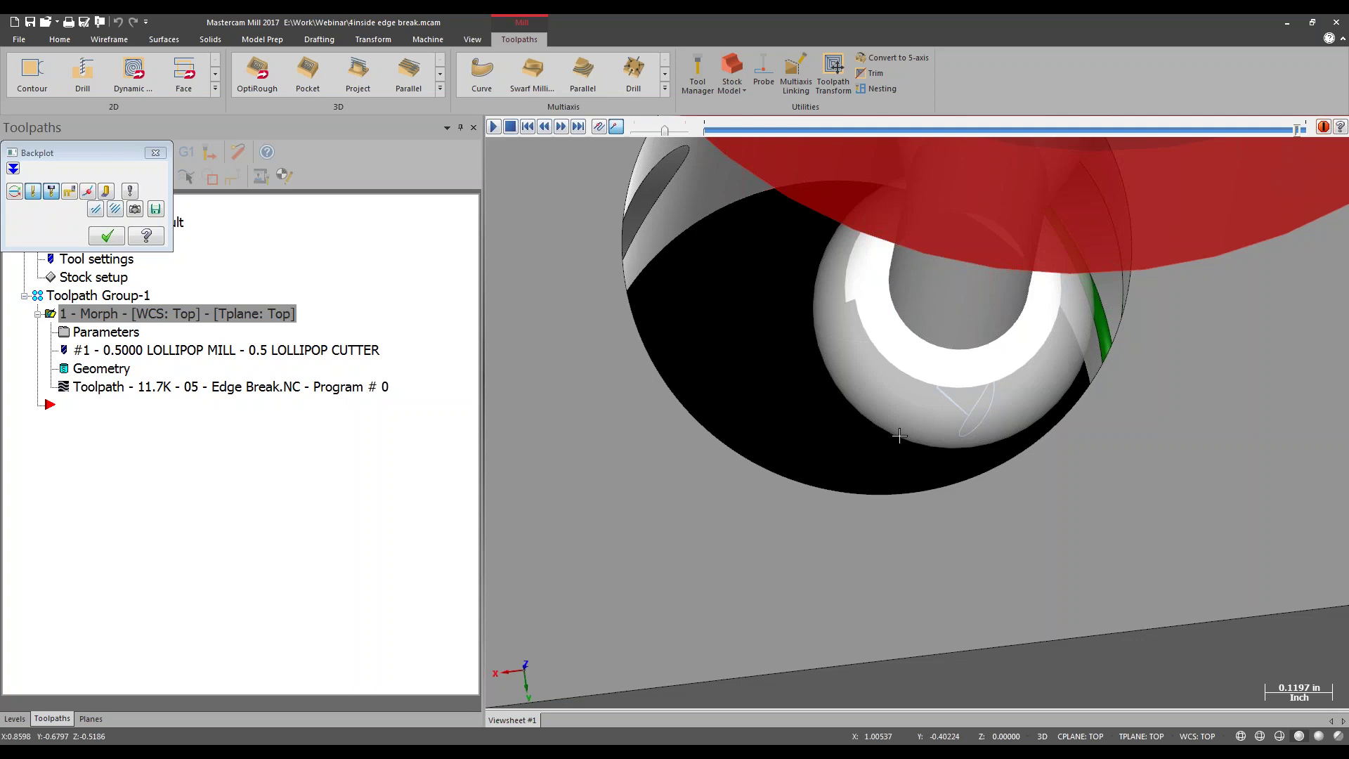
left_click(155, 153)
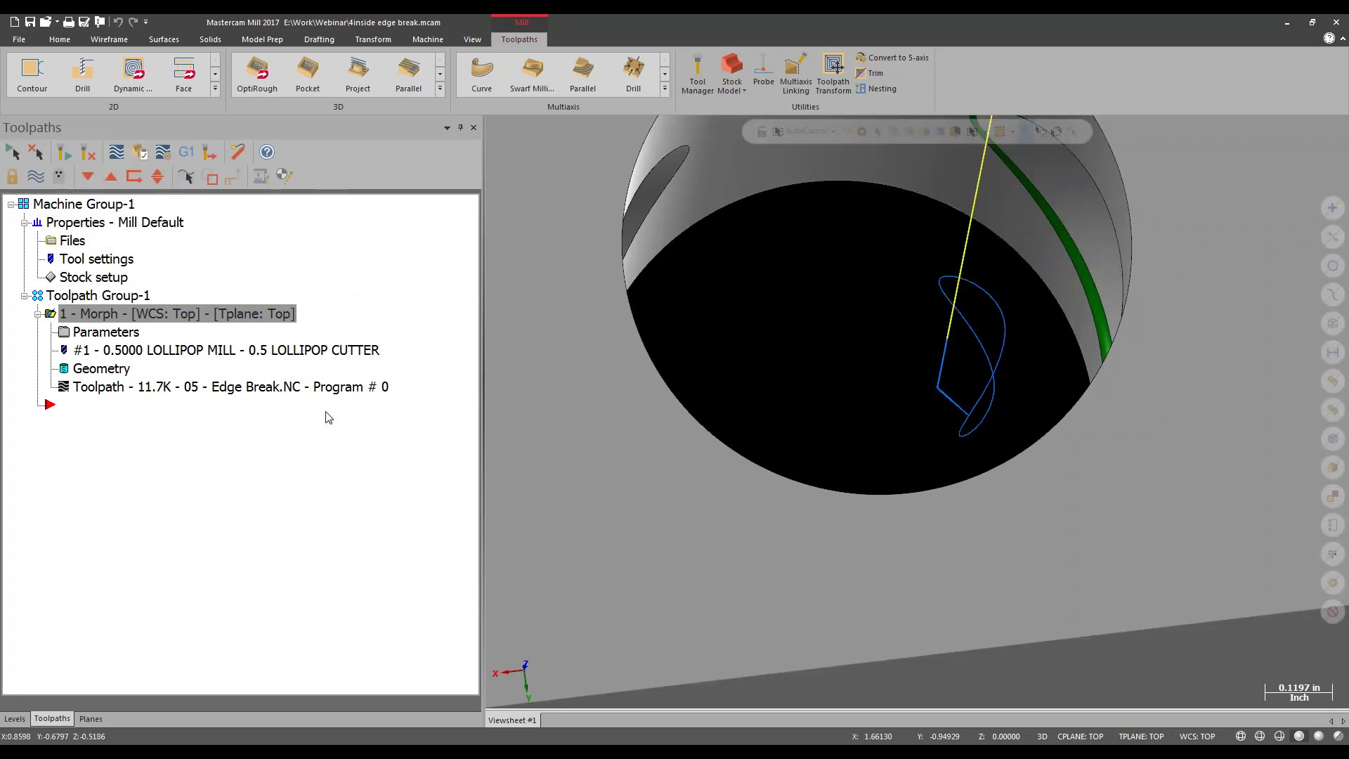
Switch to 5Drillblank.mcam and show the block with its two rows of holes in an angled view.
left_click(251, 743)
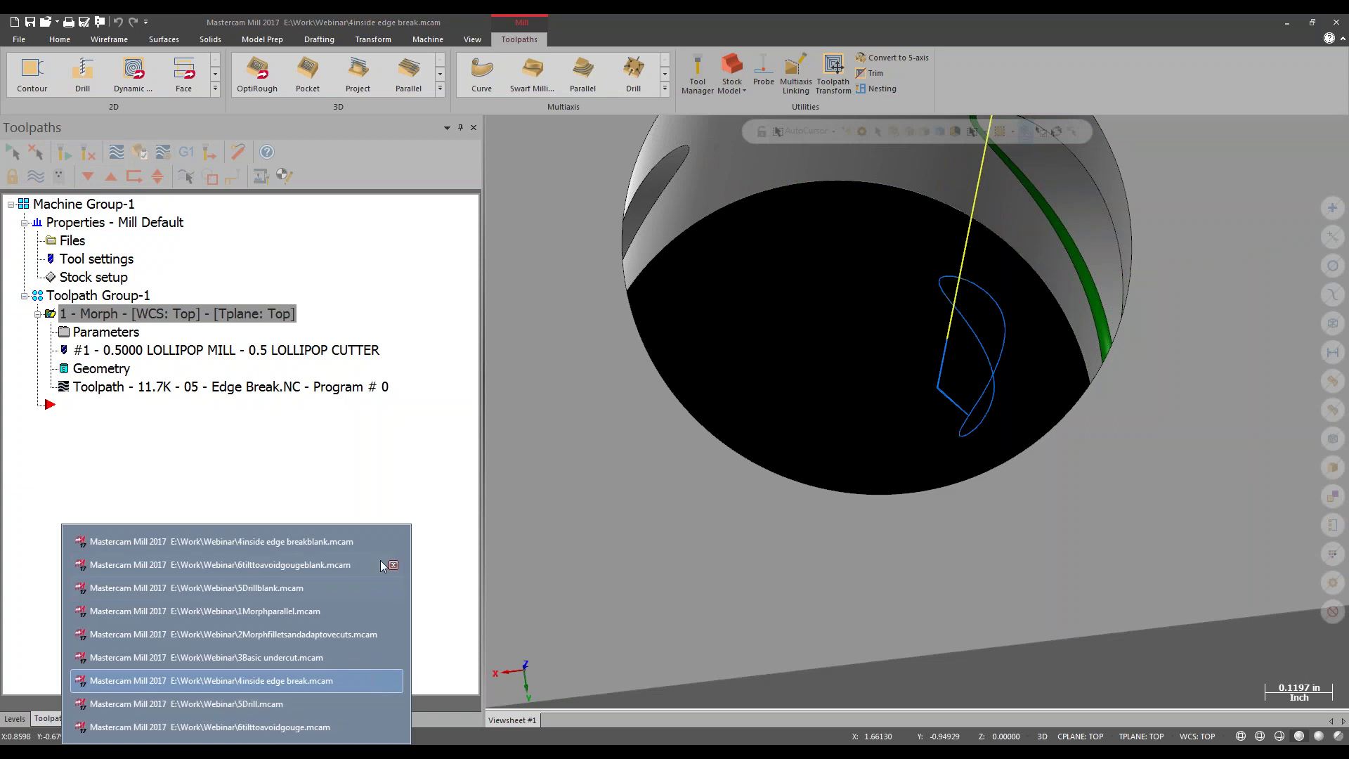
left_click(282, 589)
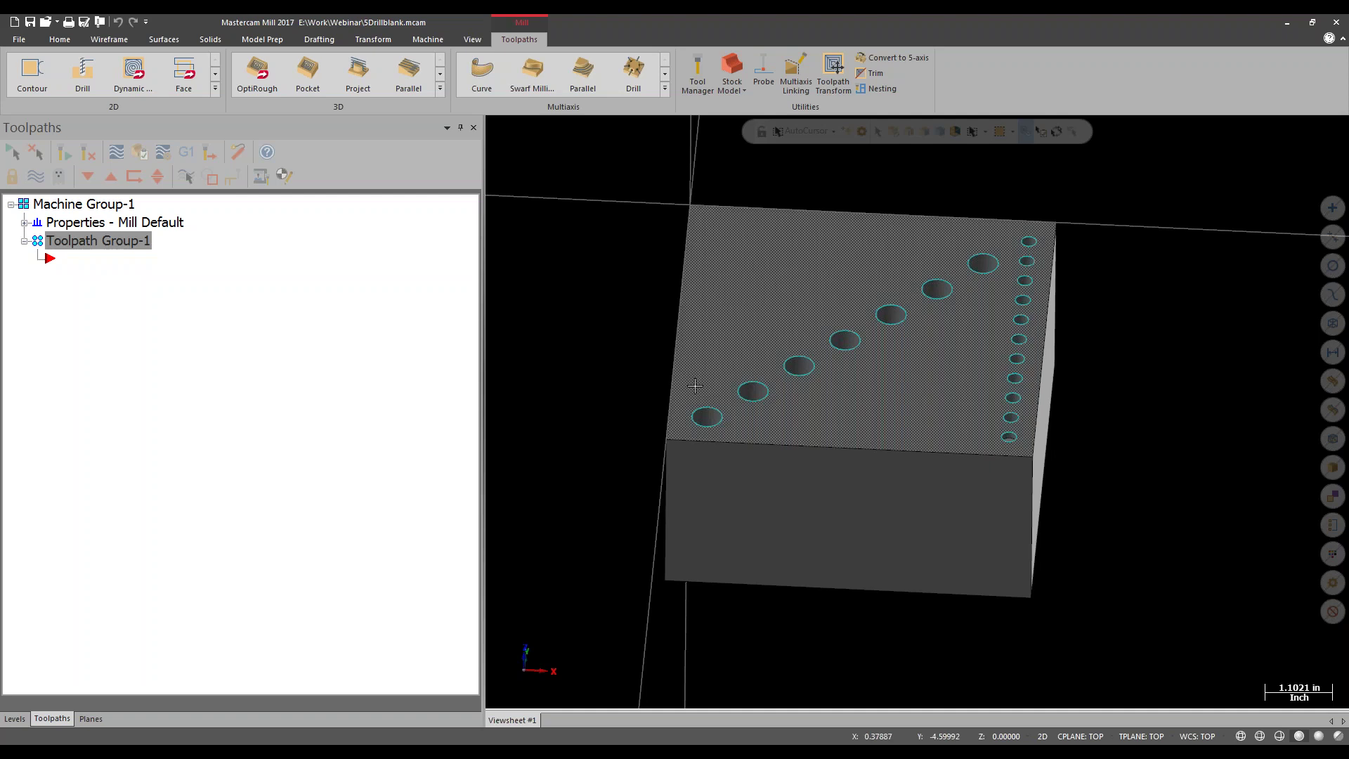
right_click(1099, 148)
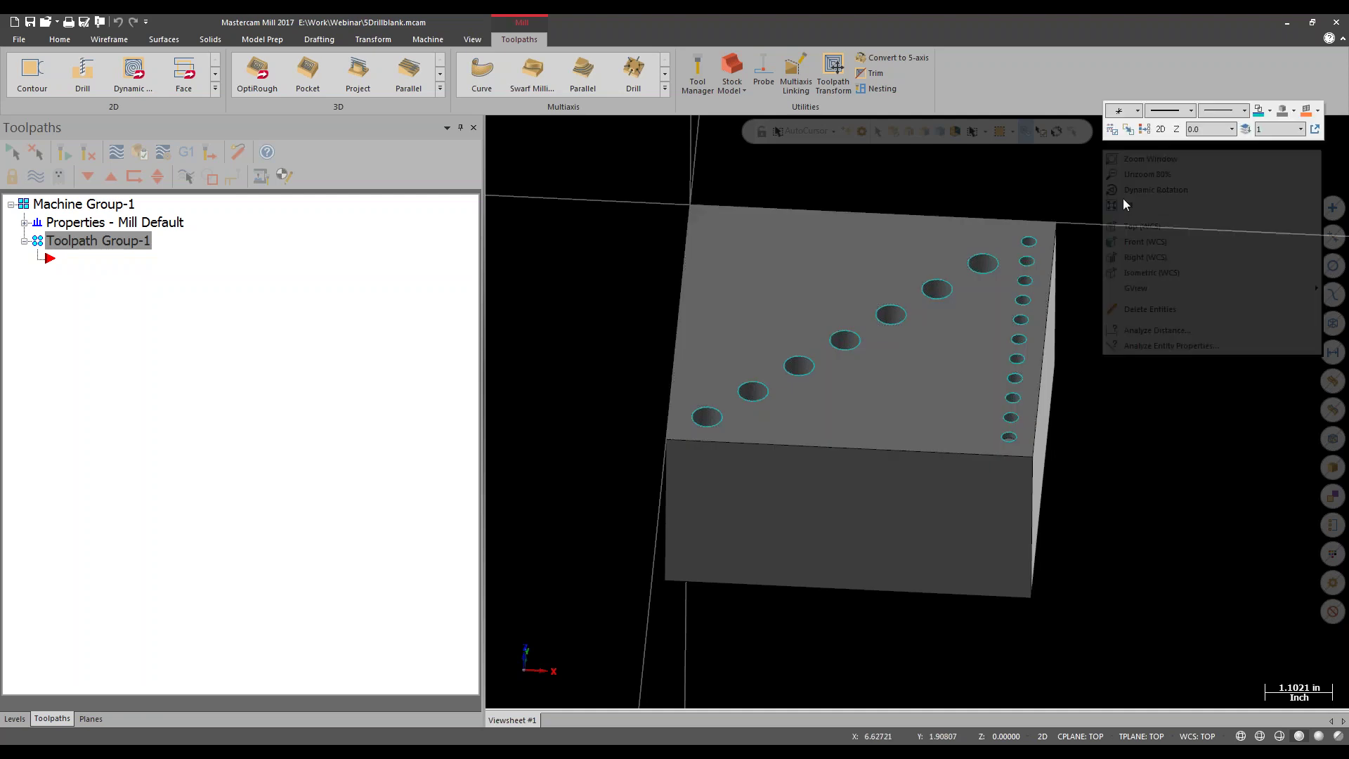
left_click(1122, 263)
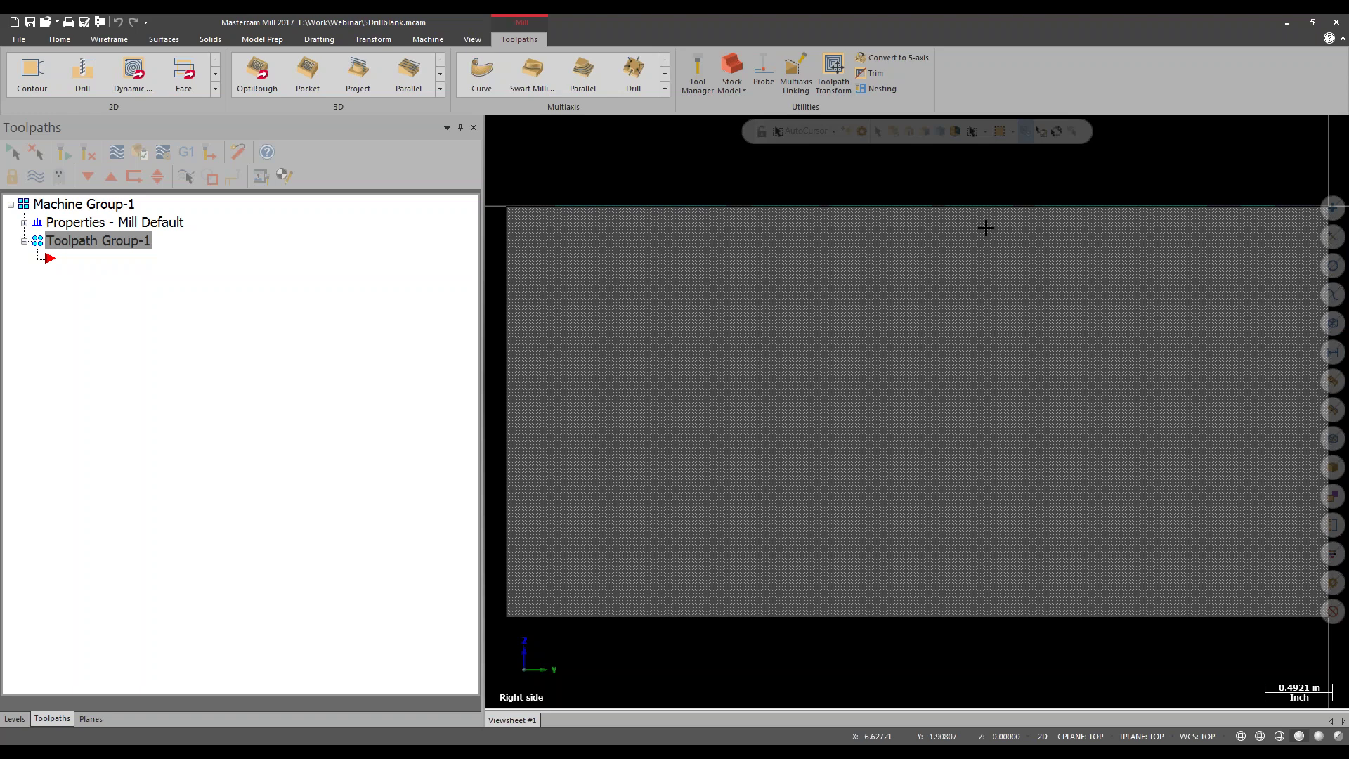
scroll(911, 351, "down", 1)
scroll(912, 351, "down", 1)
middle_click_drag(861, 204, 930, 292)
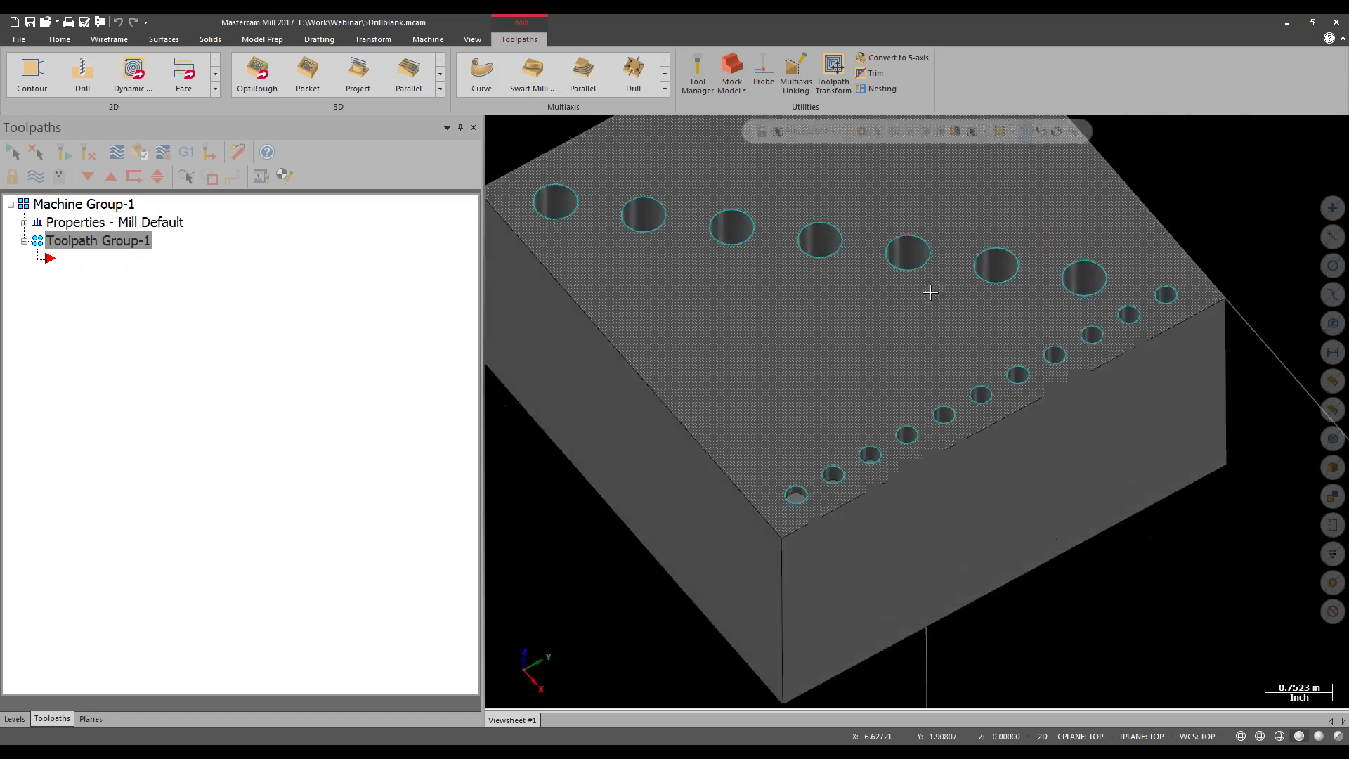
Start a multiaxis Drill toolpath with the offered NC name, keep the Peck Drill cycle and set the entity type to Features.
left_click(634, 71)
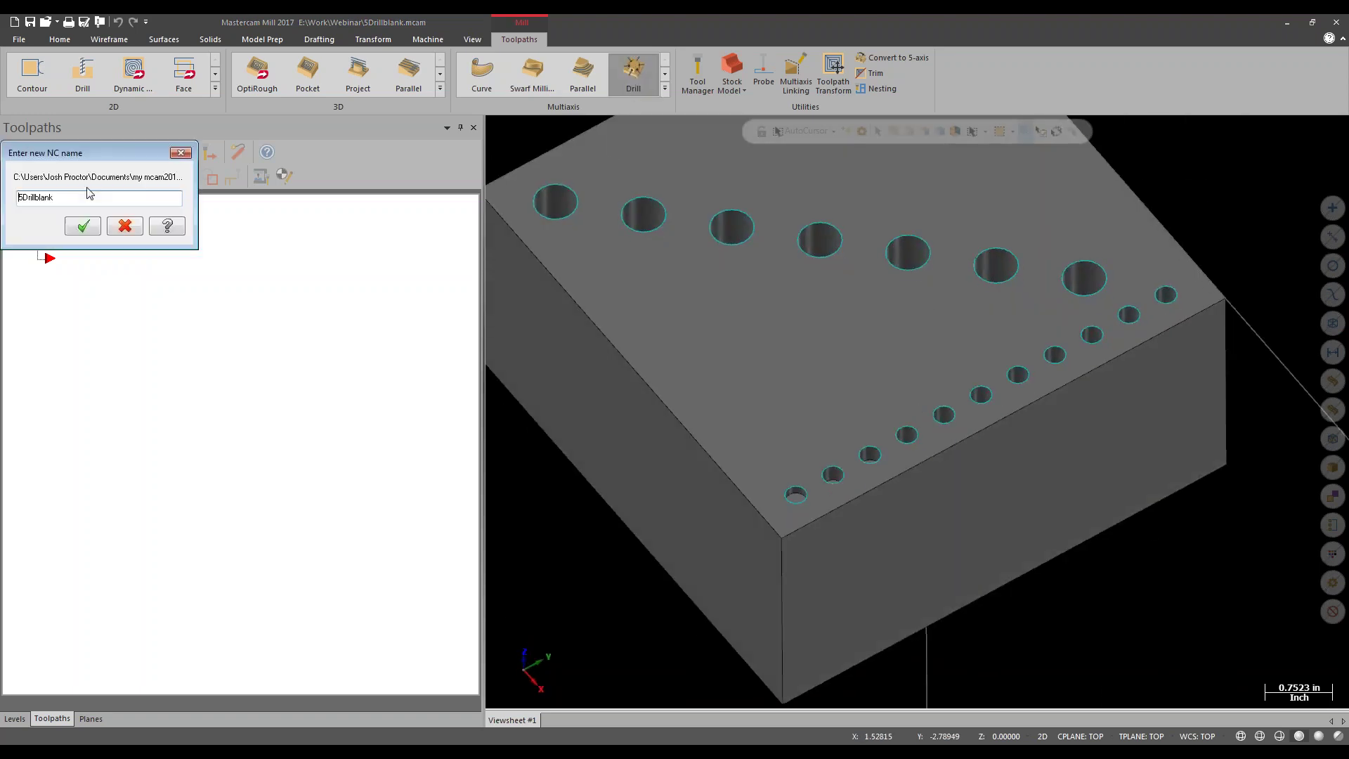
left_click(89, 224)
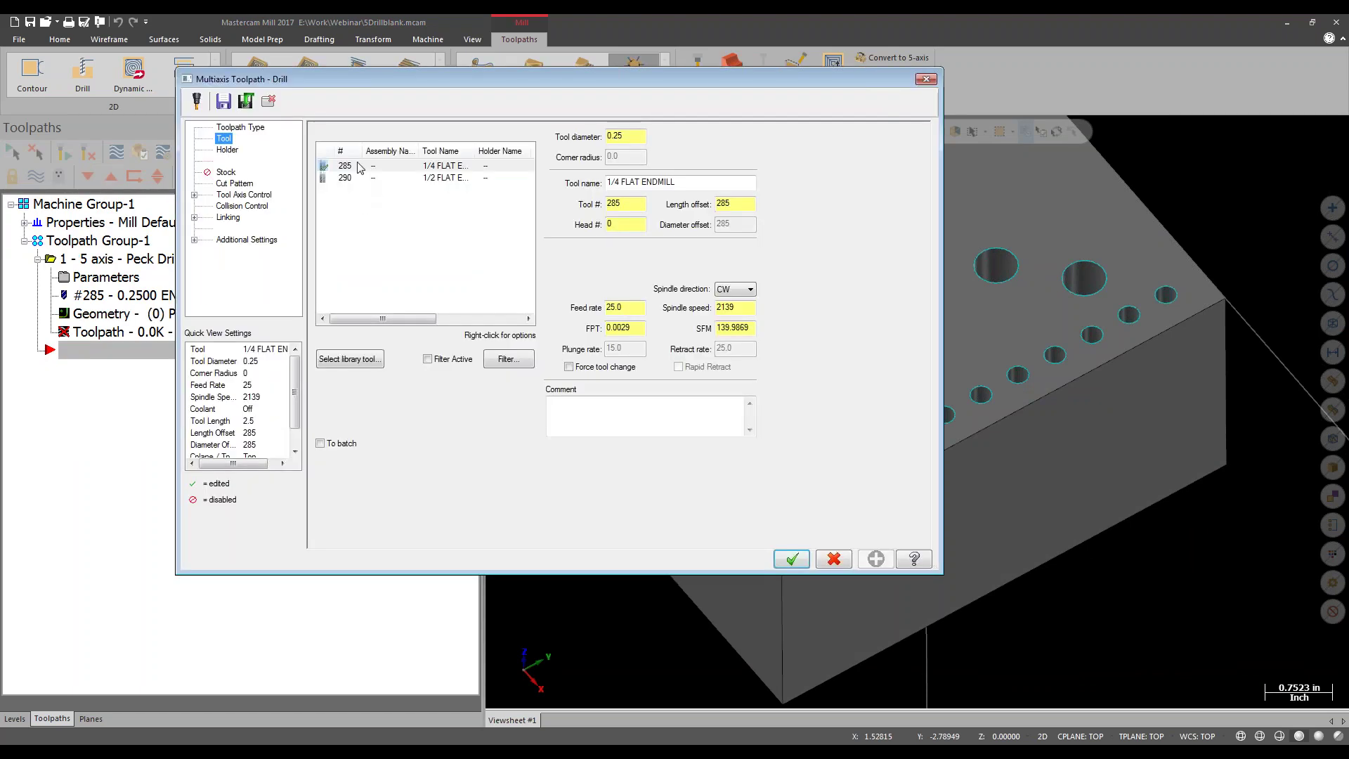
left_click(239, 184)
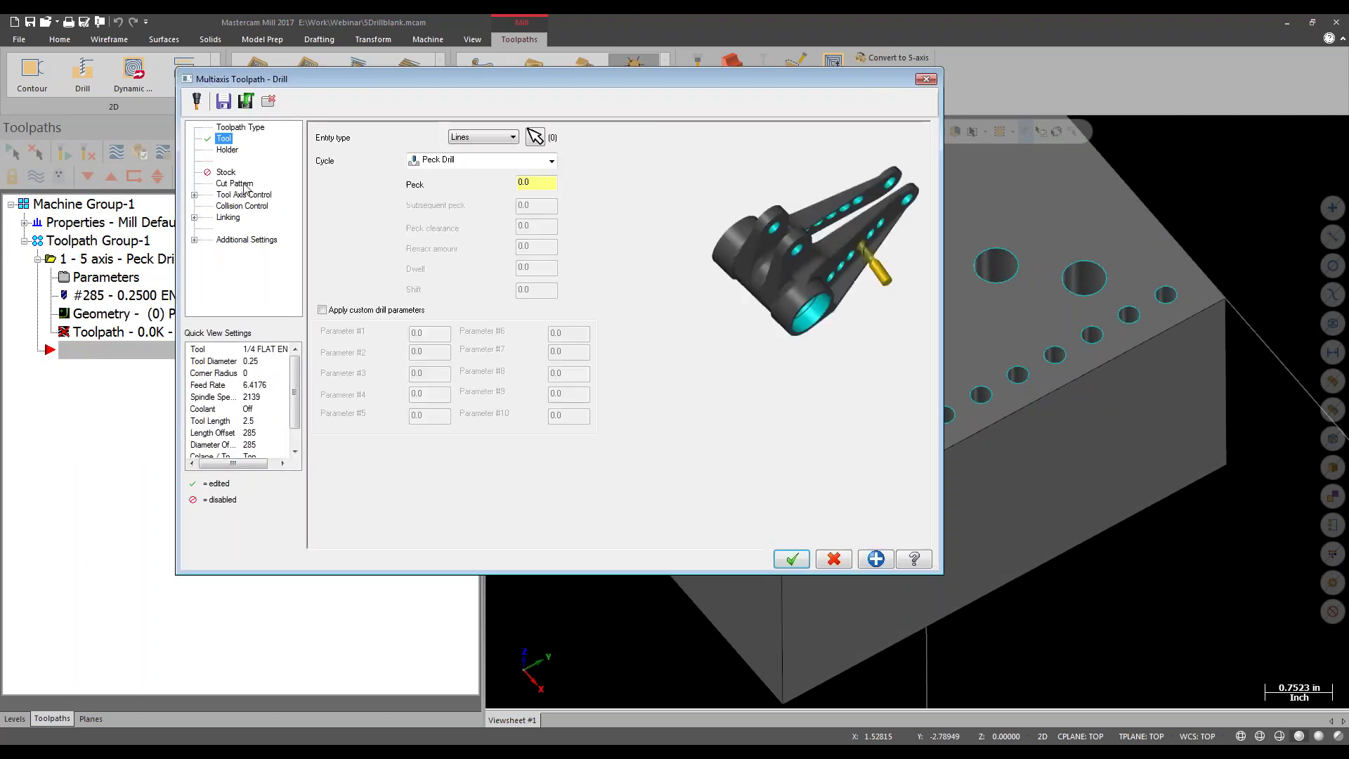
left_click(552, 161)
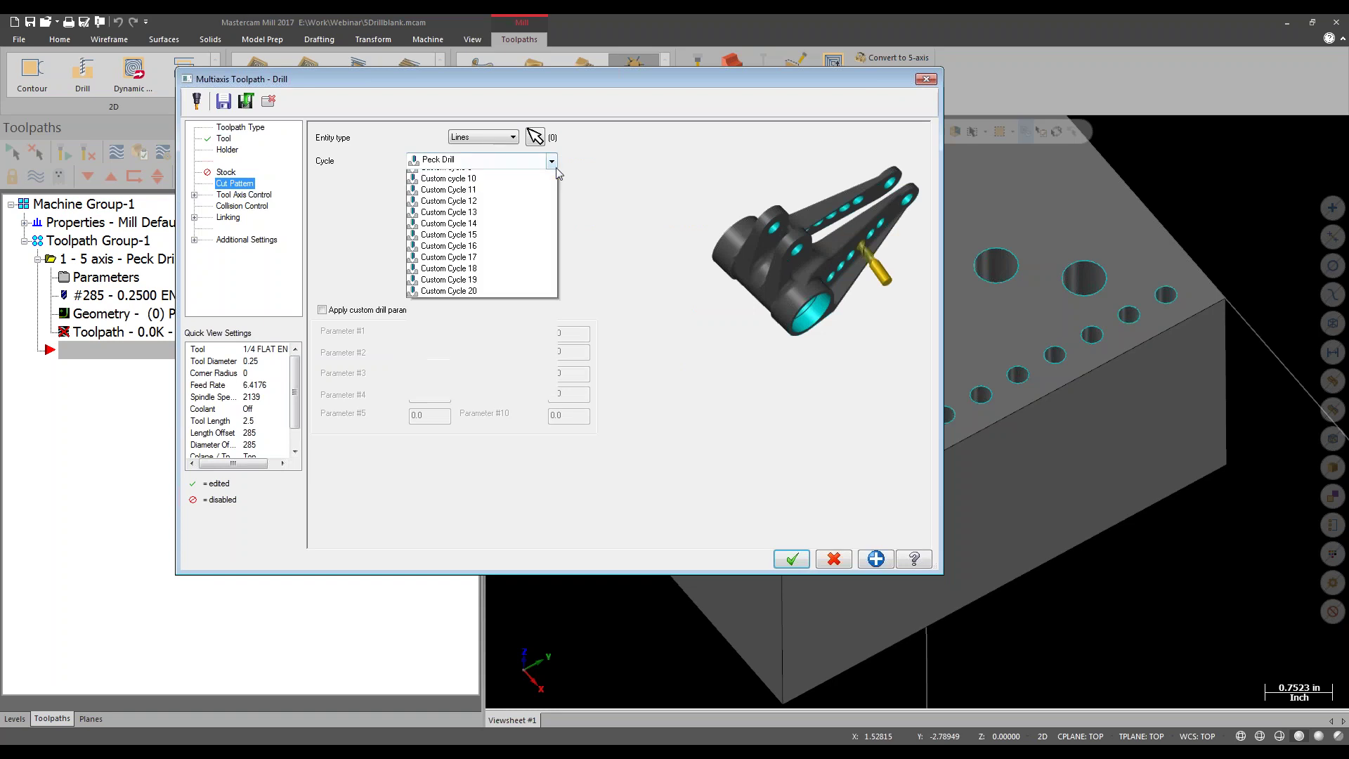
left_click(624, 151)
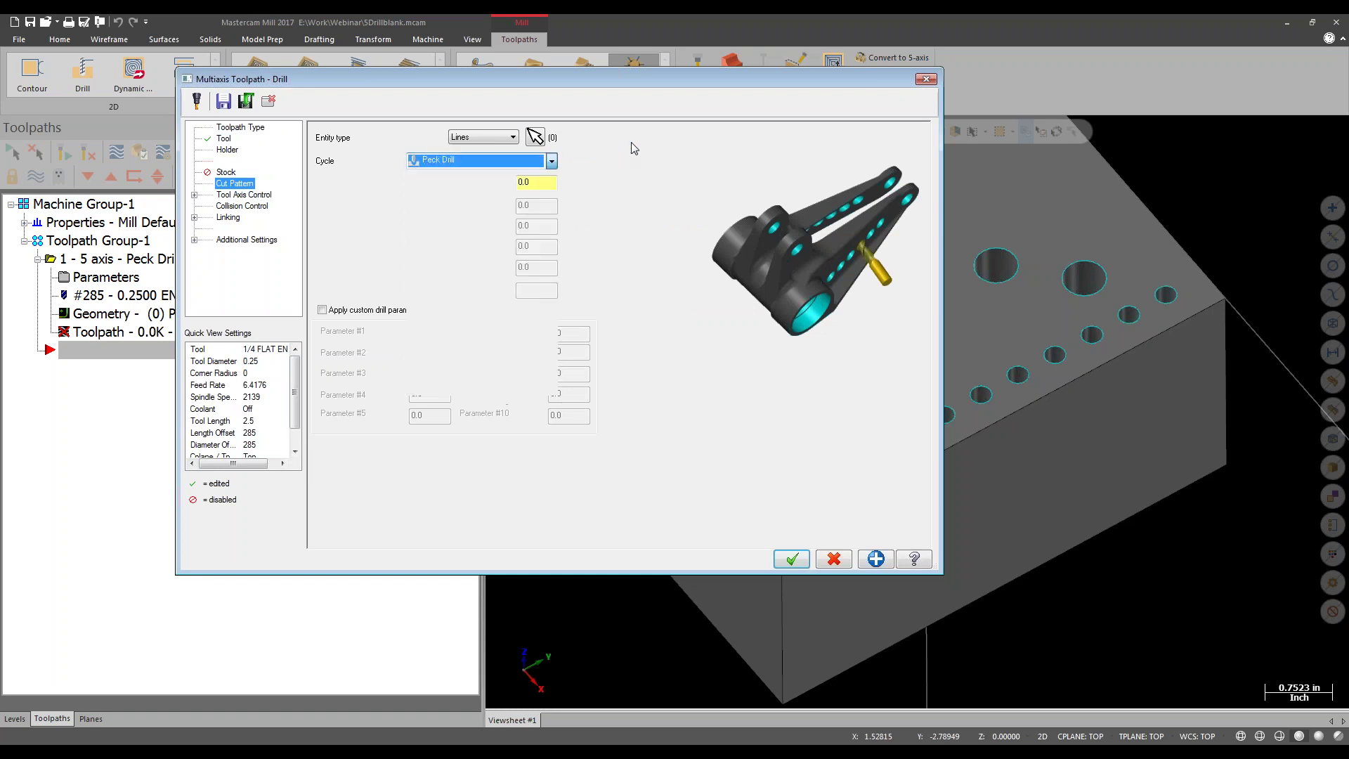
left_click(490, 137)
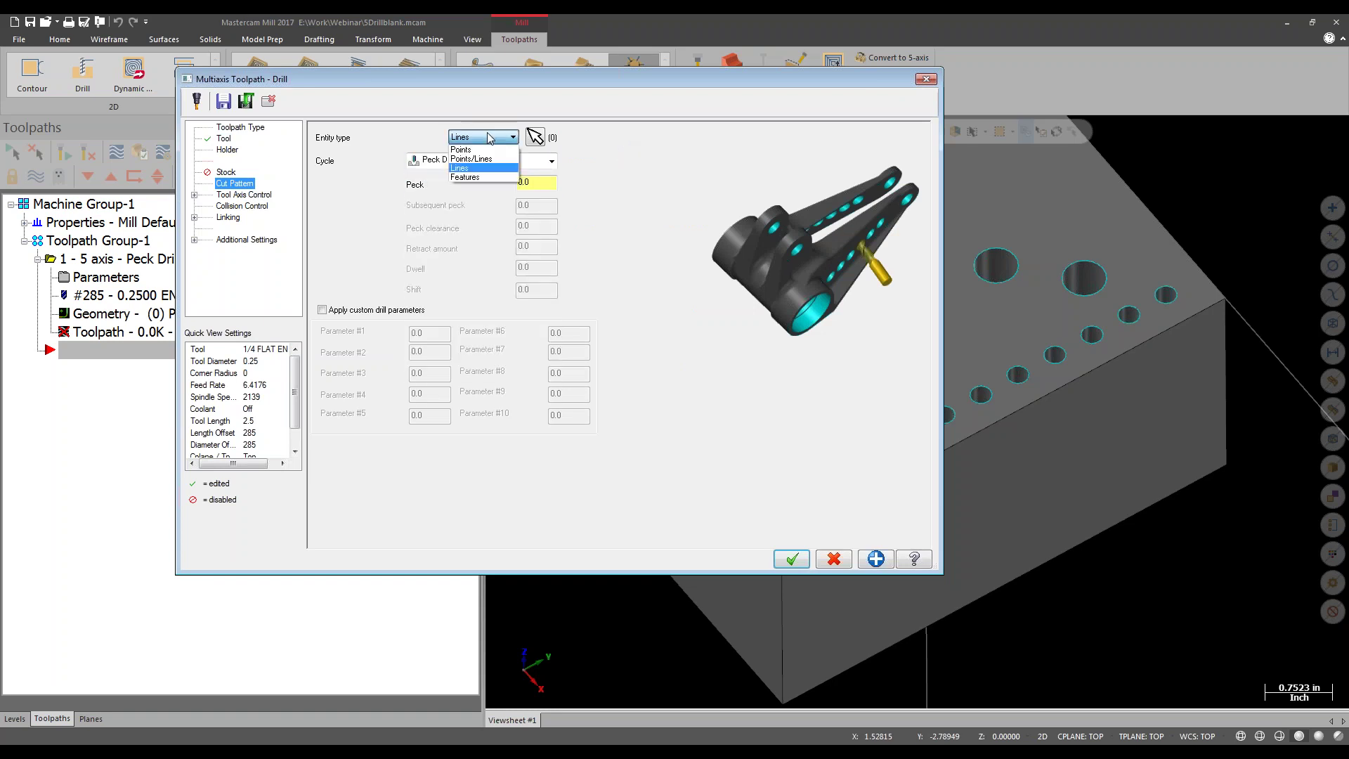
left_click(463, 178)
Select all holes matching the diameter of the small corner hole as drill features and accept the offered sorting.
left_click(536, 136)
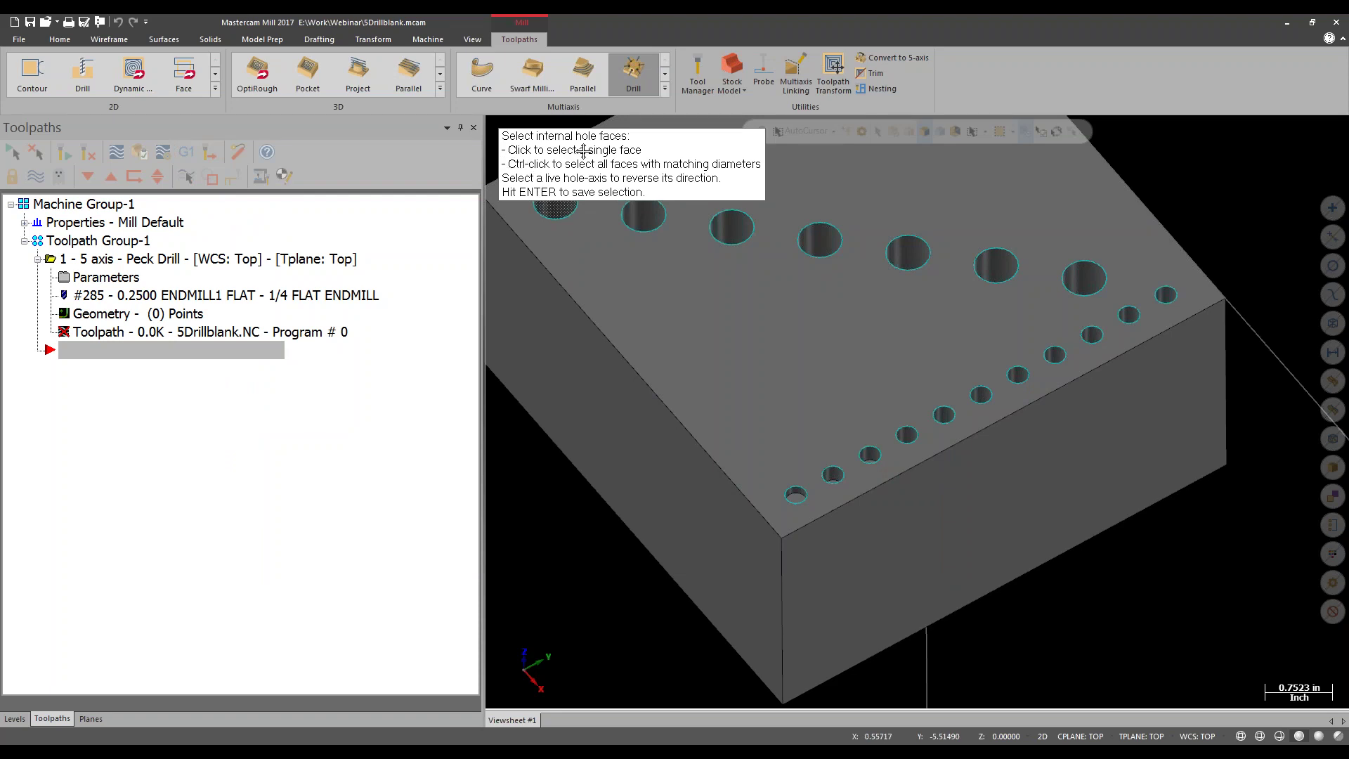
scroll(794, 495, "up", 2)
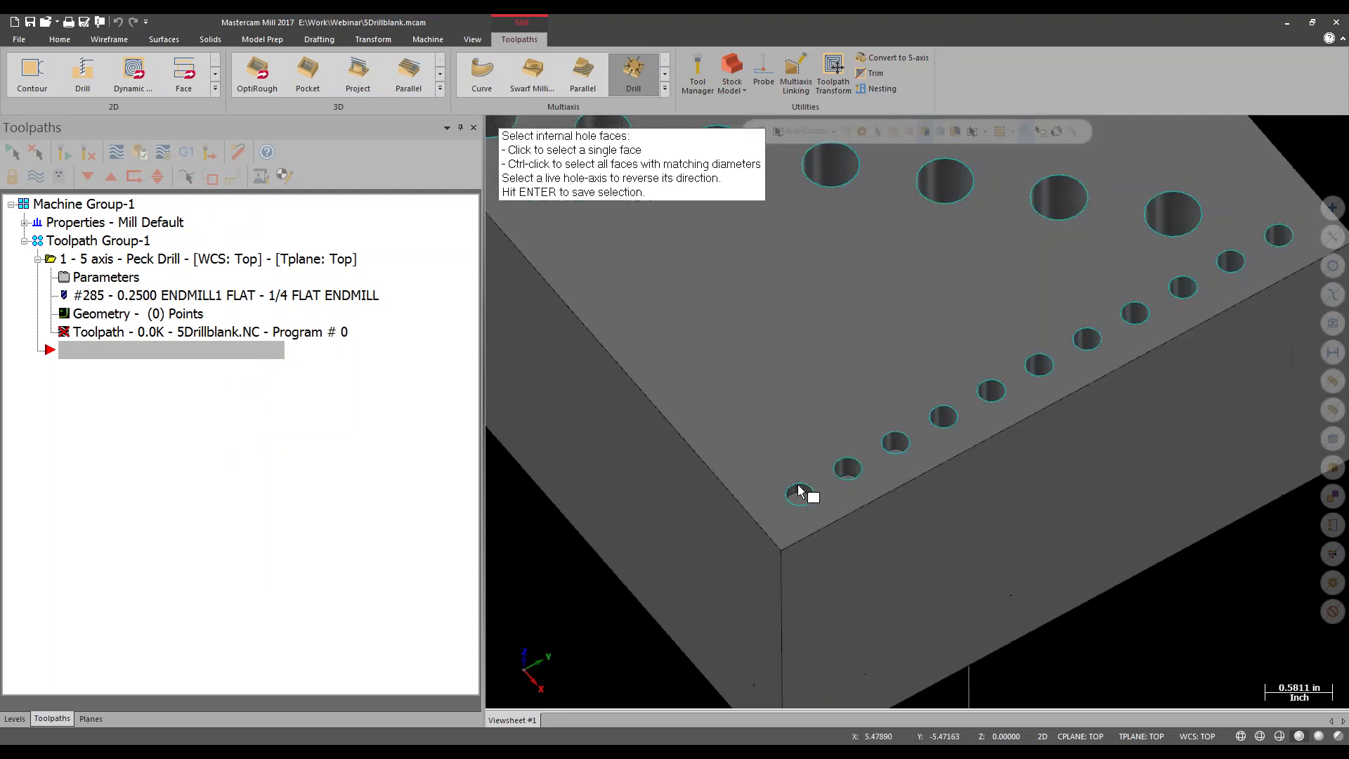
scroll(799, 492, "up", 3)
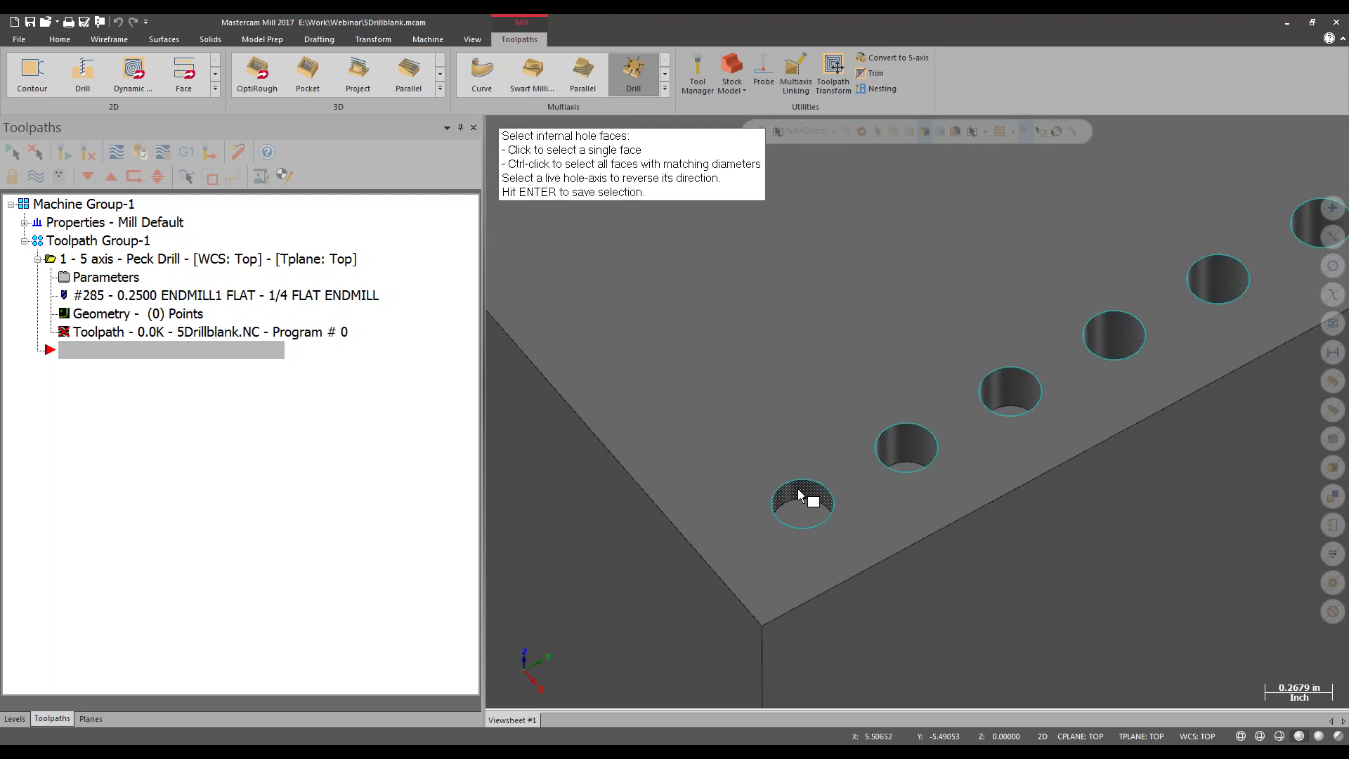
left_click(799, 492, "ctrl")
scroll(788, 478, "down", 2)
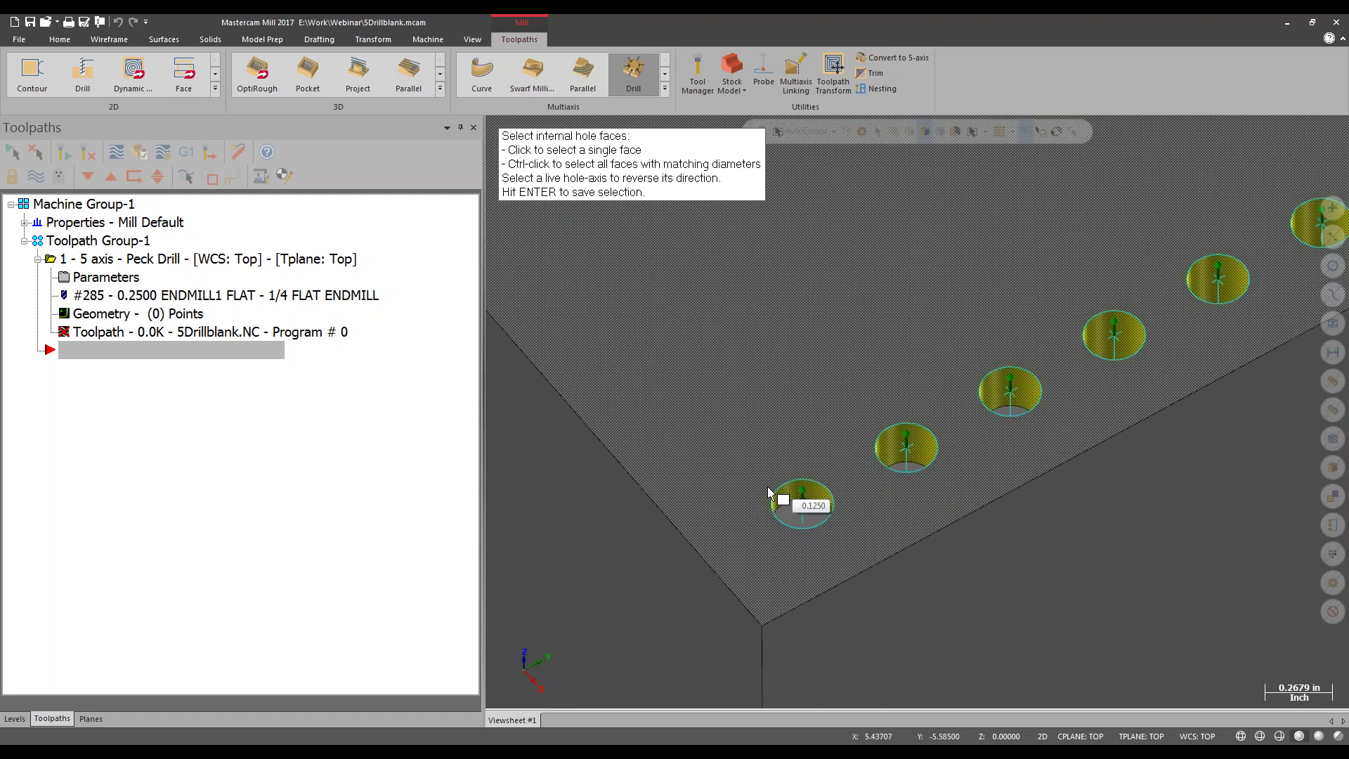
scroll(786, 473, "down", 3)
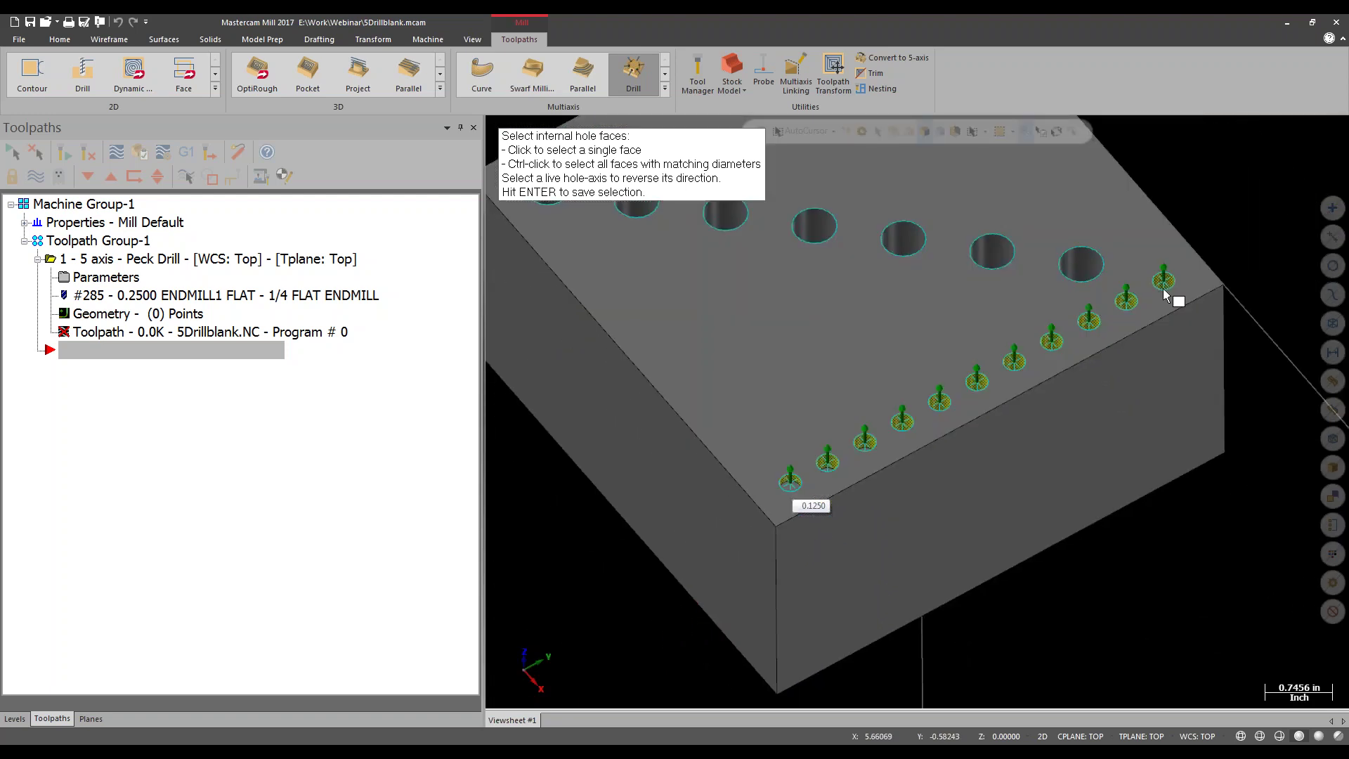
scroll(913, 449, "up", 3)
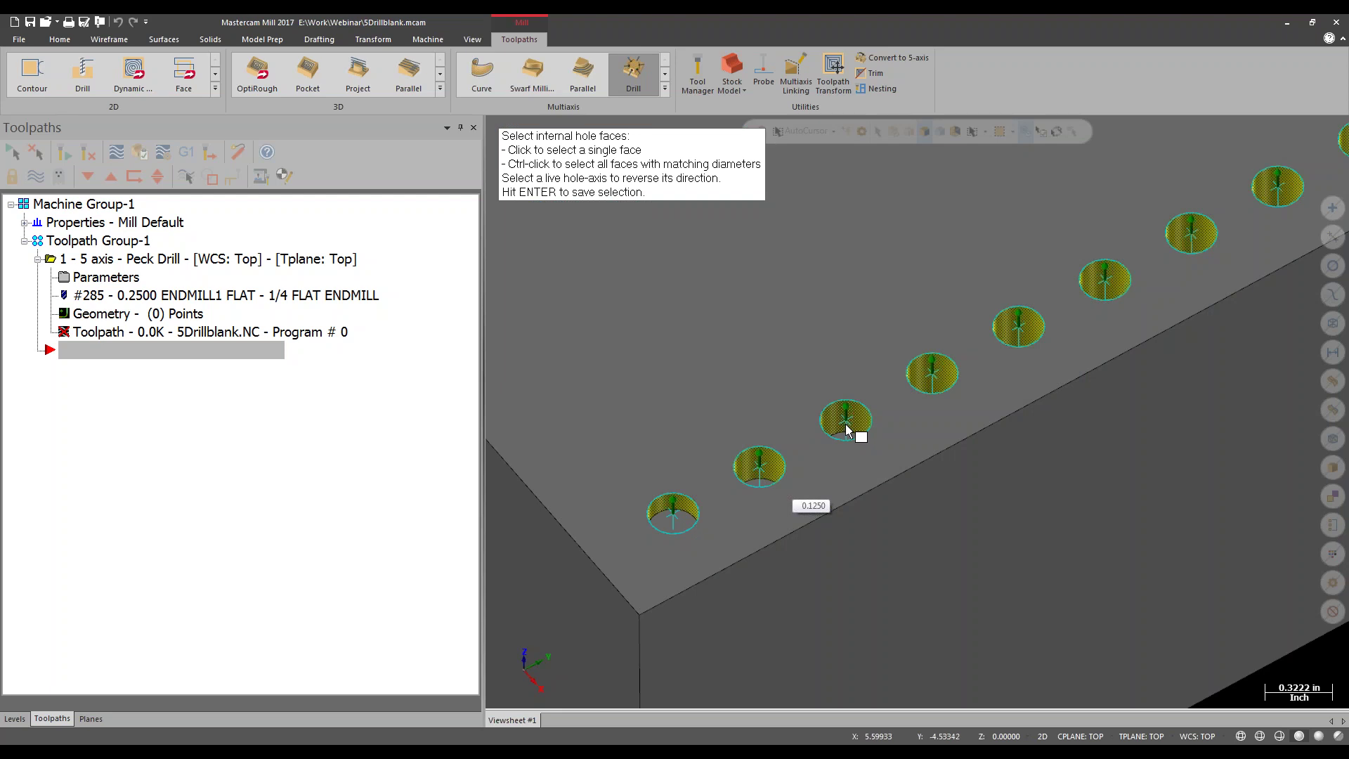
key("Return")
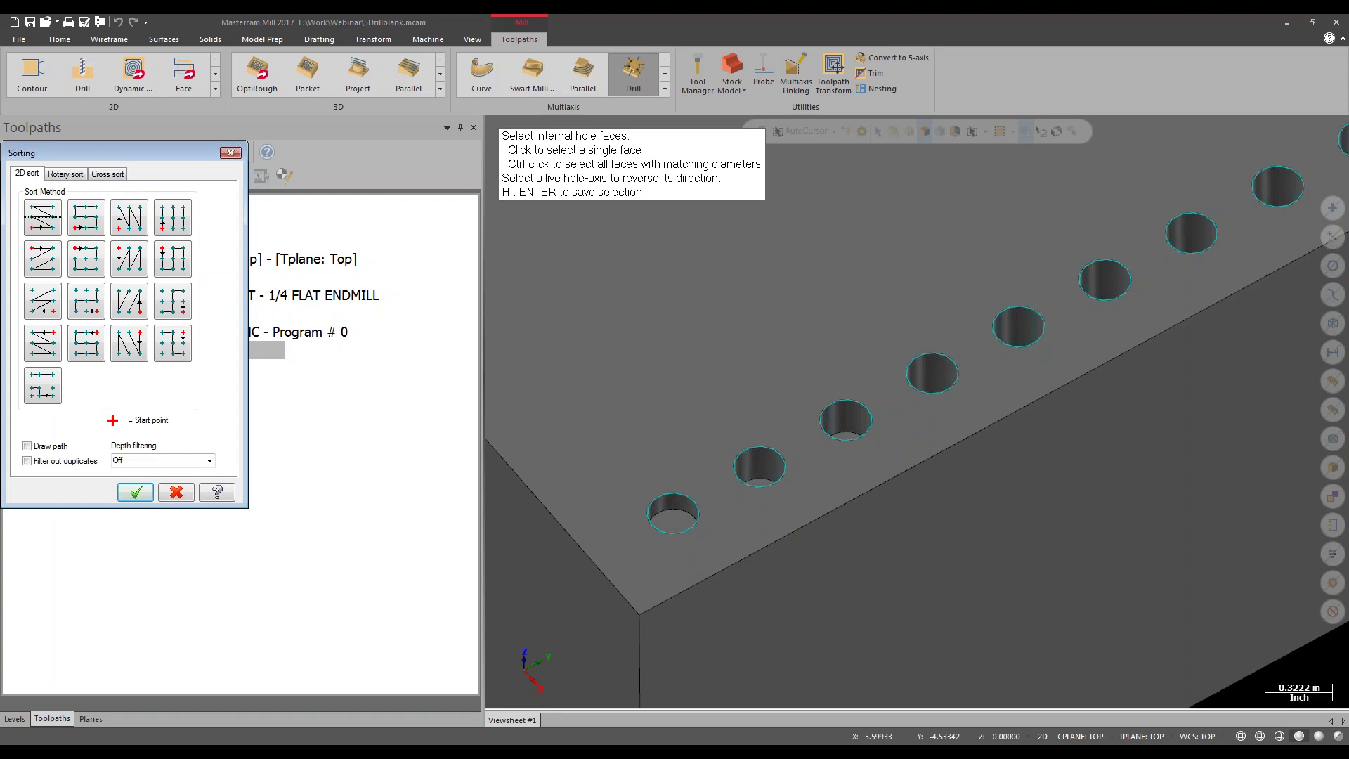
left_click(136, 492)
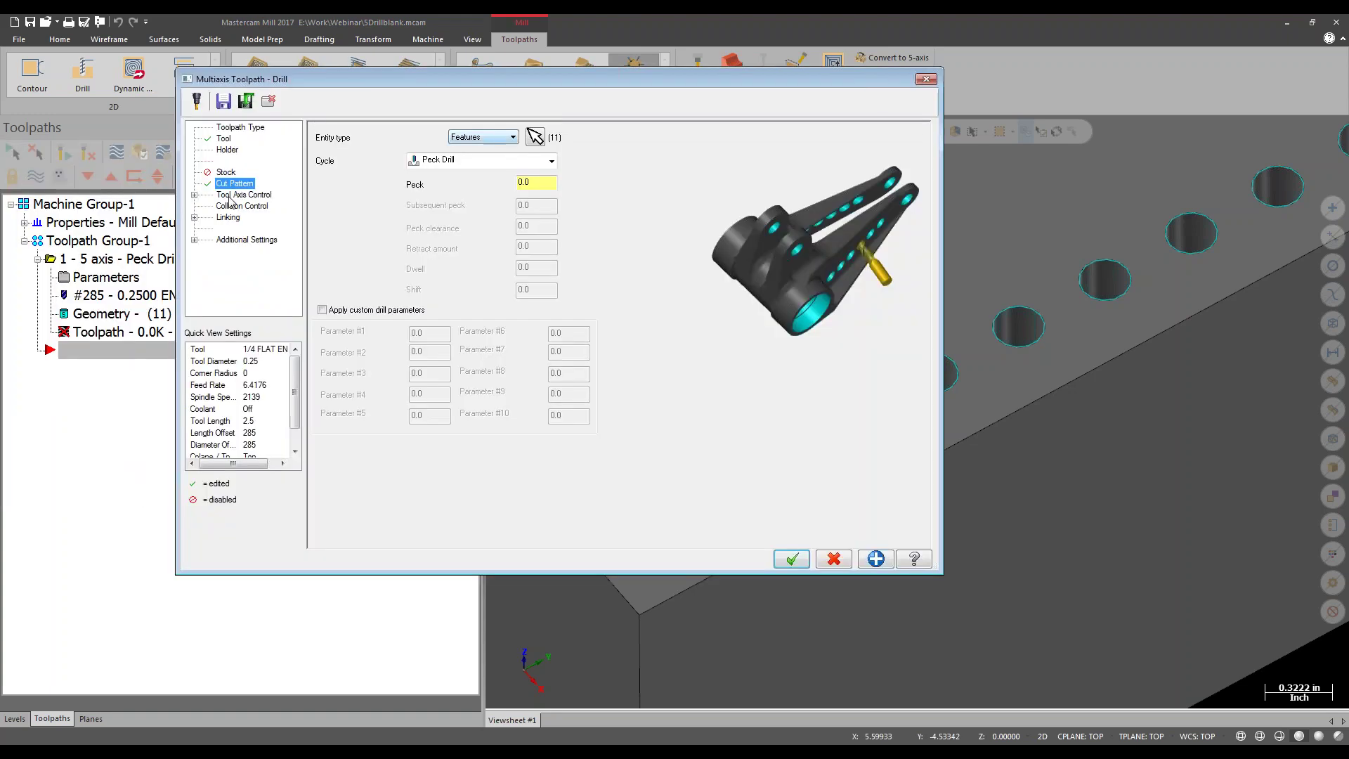
Calculate the linking values from Line/Hole length, use clearance only at the start and end of the operation, and generate the toolpath.
left_click(227, 196)
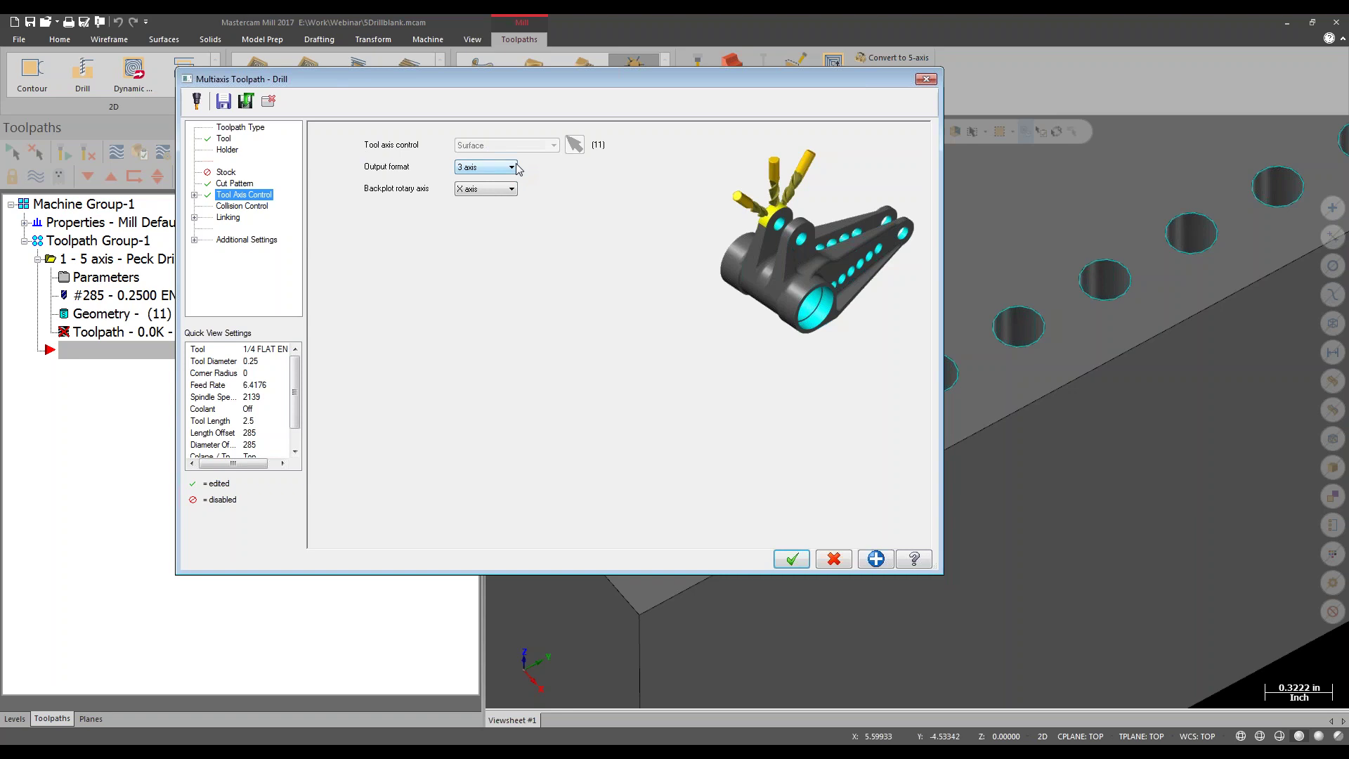
left_click(231, 205)
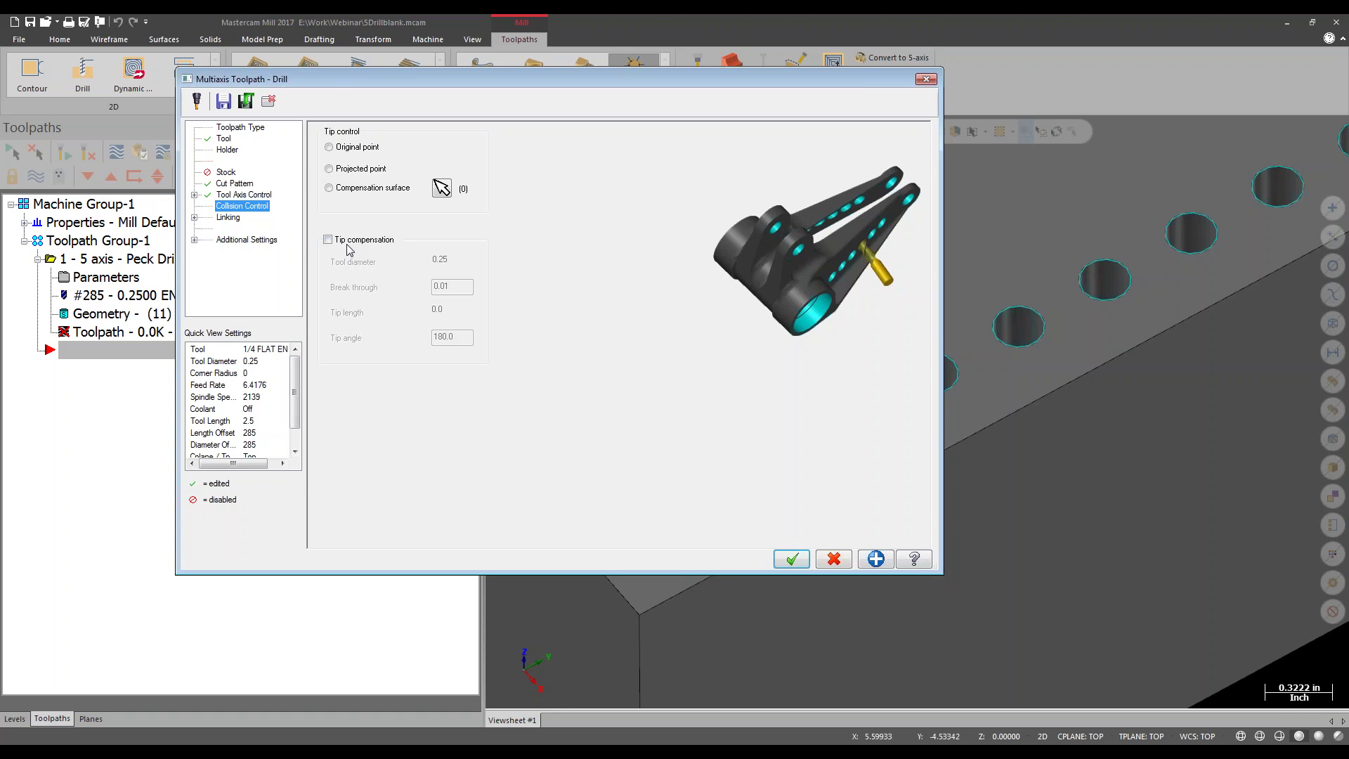
left_click(226, 220)
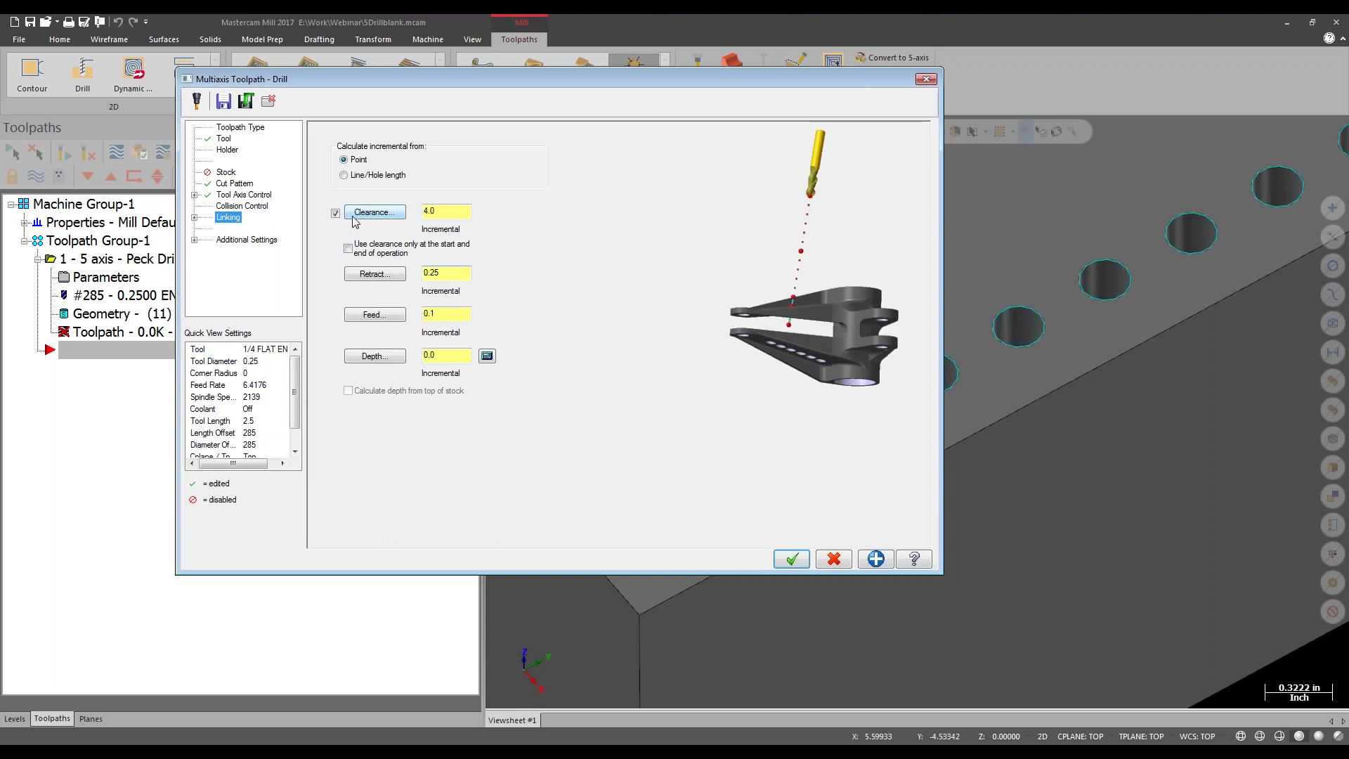
left_click(345, 176)
left_click(435, 355)
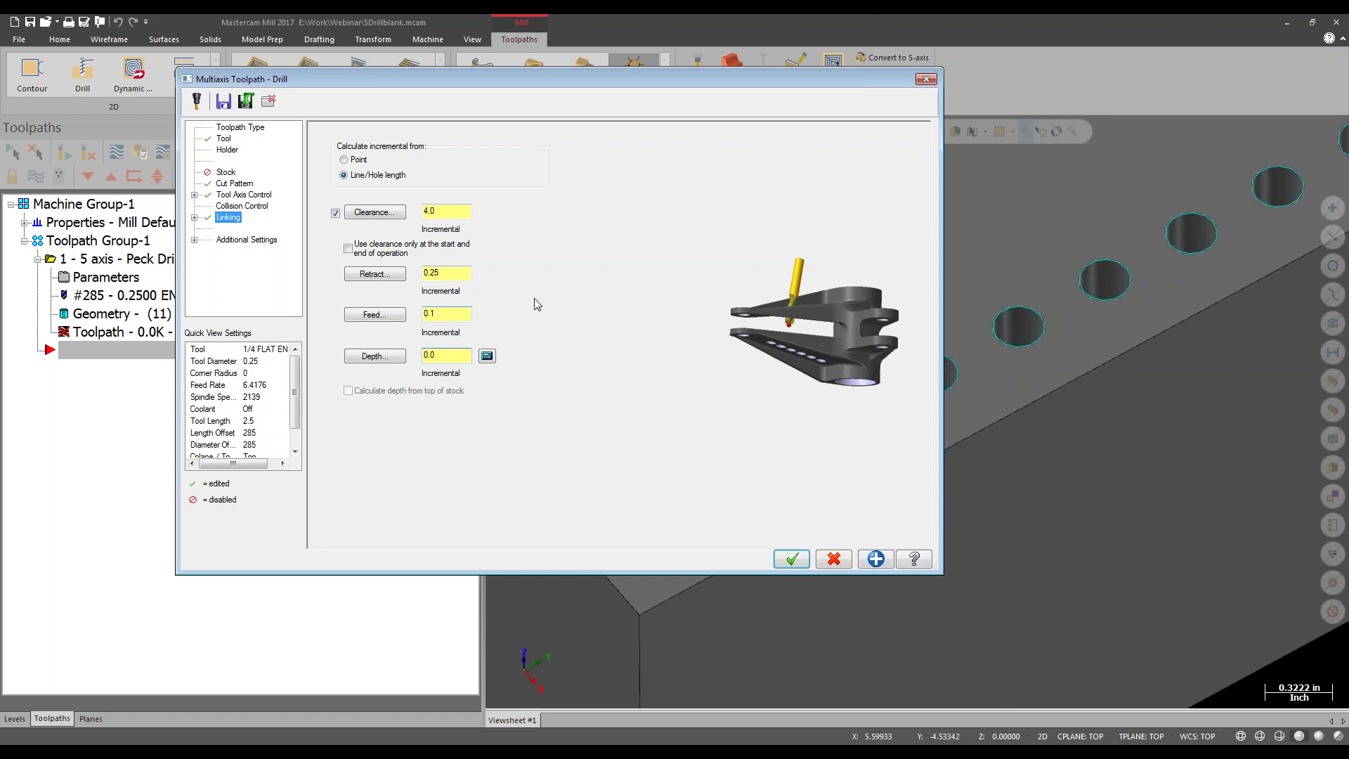
left_click(380, 253)
left_click(792, 563)
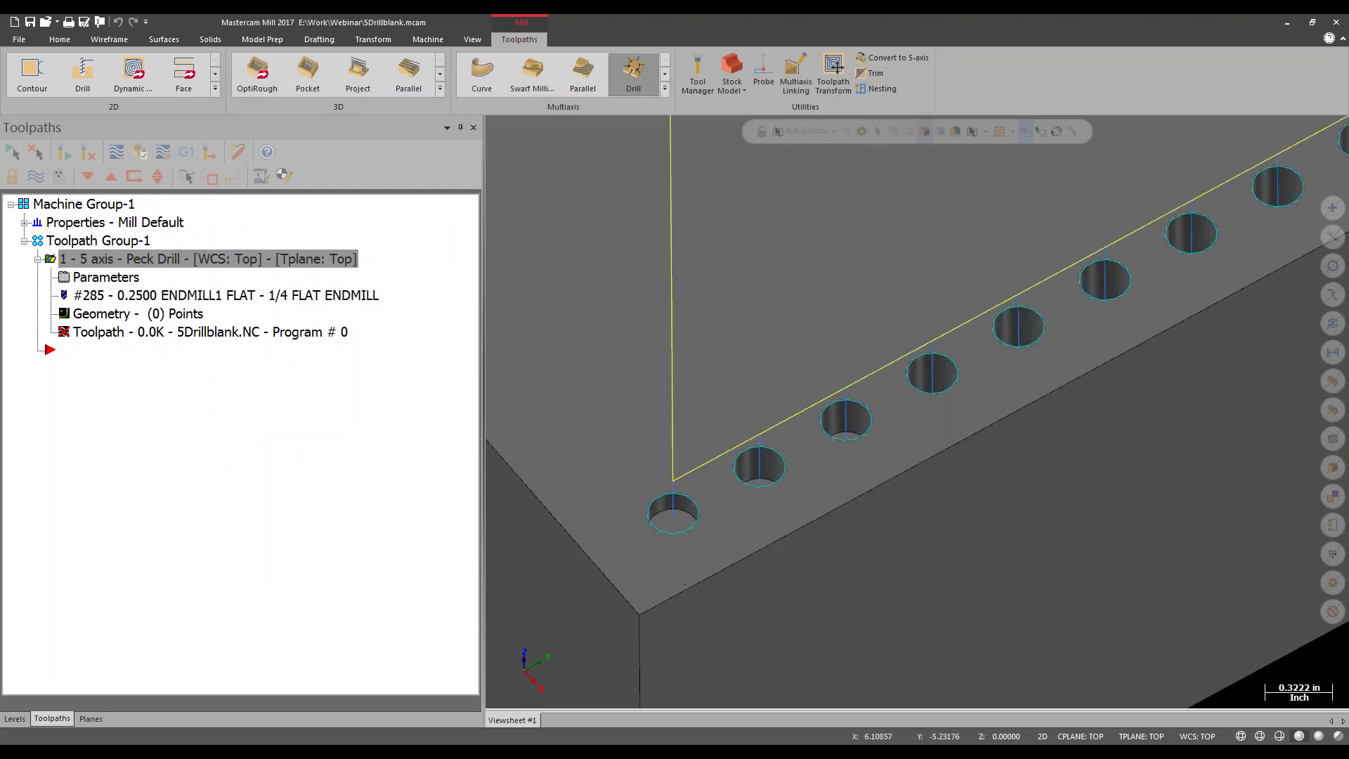
Show the part in wireframe from the side and examine the drilling depth in each small hole.
mouse_move(775, 485)
middle_mouse_down()
mouse_move(759, 415)
mouse_move(802, 450)
mouse_move(794, 461)
middle_mouse_up()
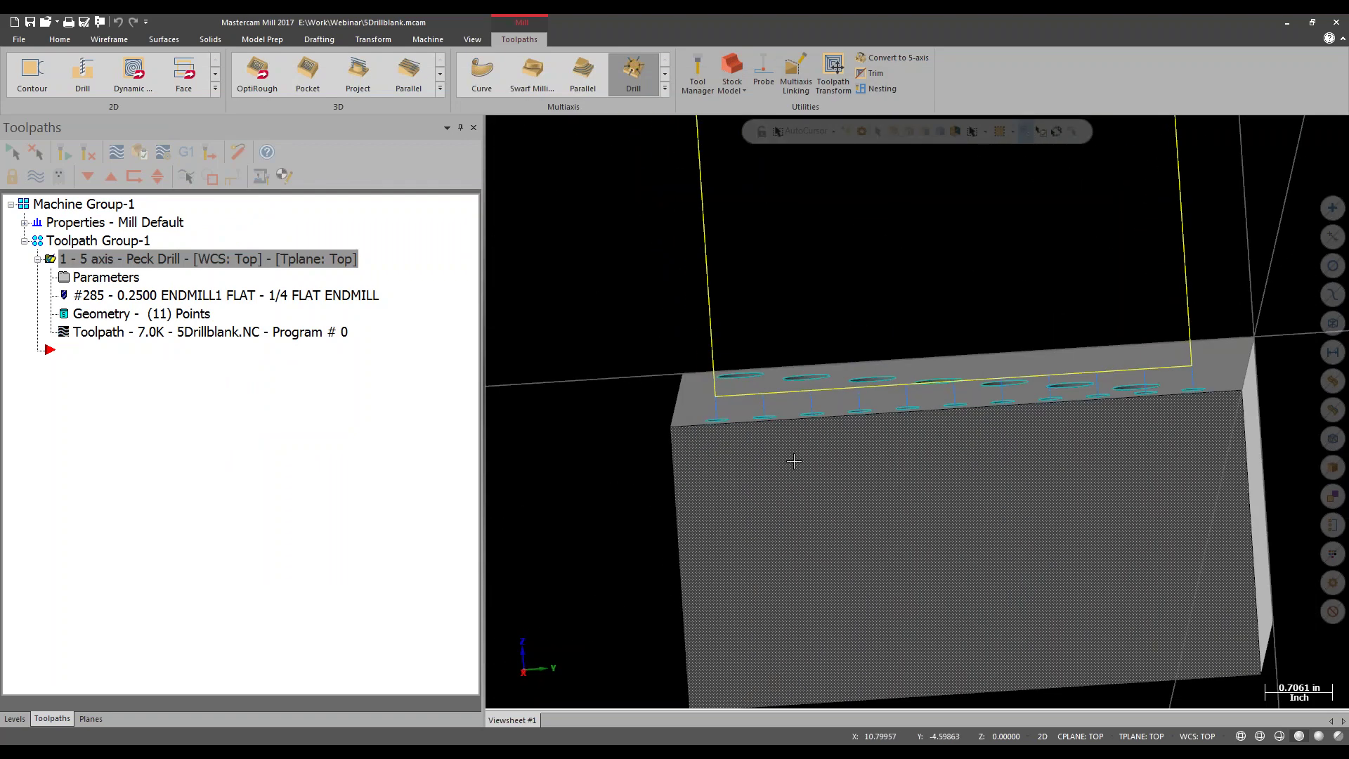
key("alt+s")
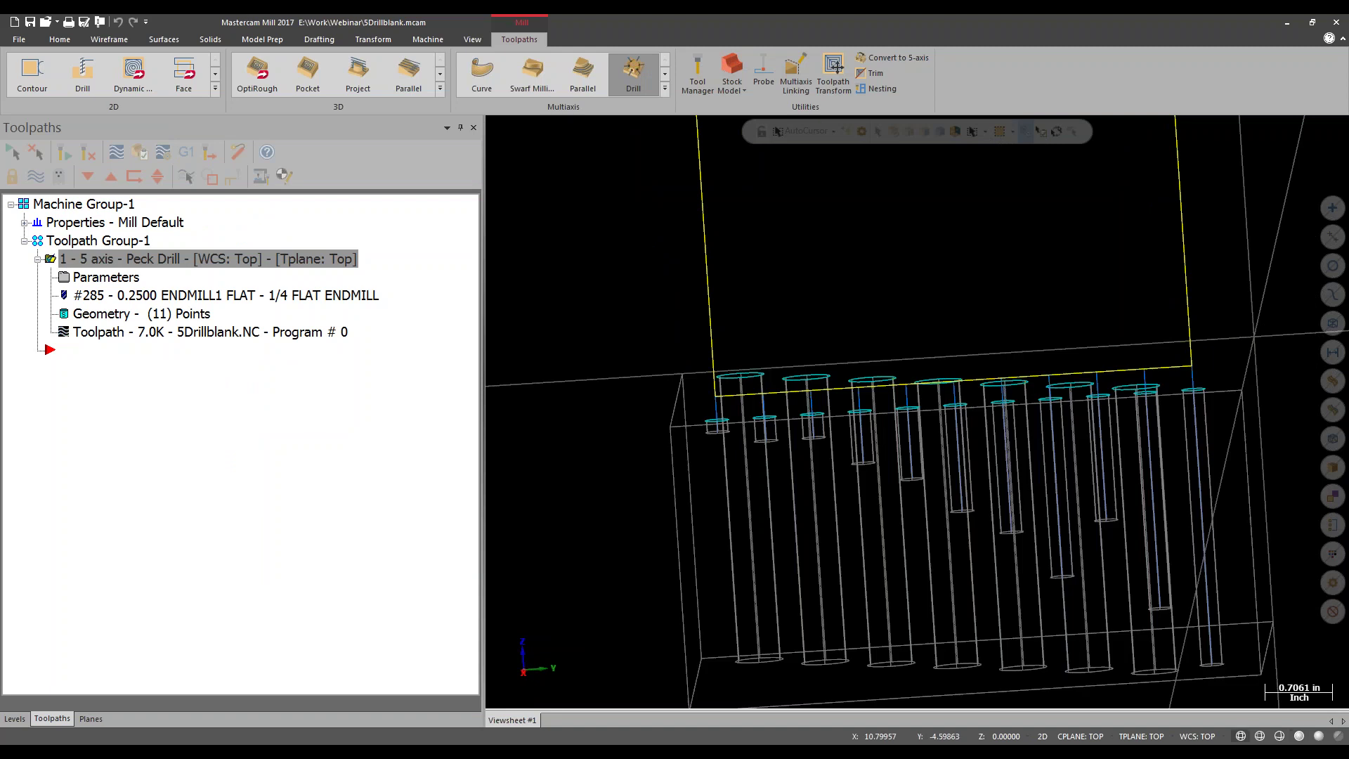
scroll(894, 530, "up", 2)
middle_click_drag(894, 530, 875, 528)
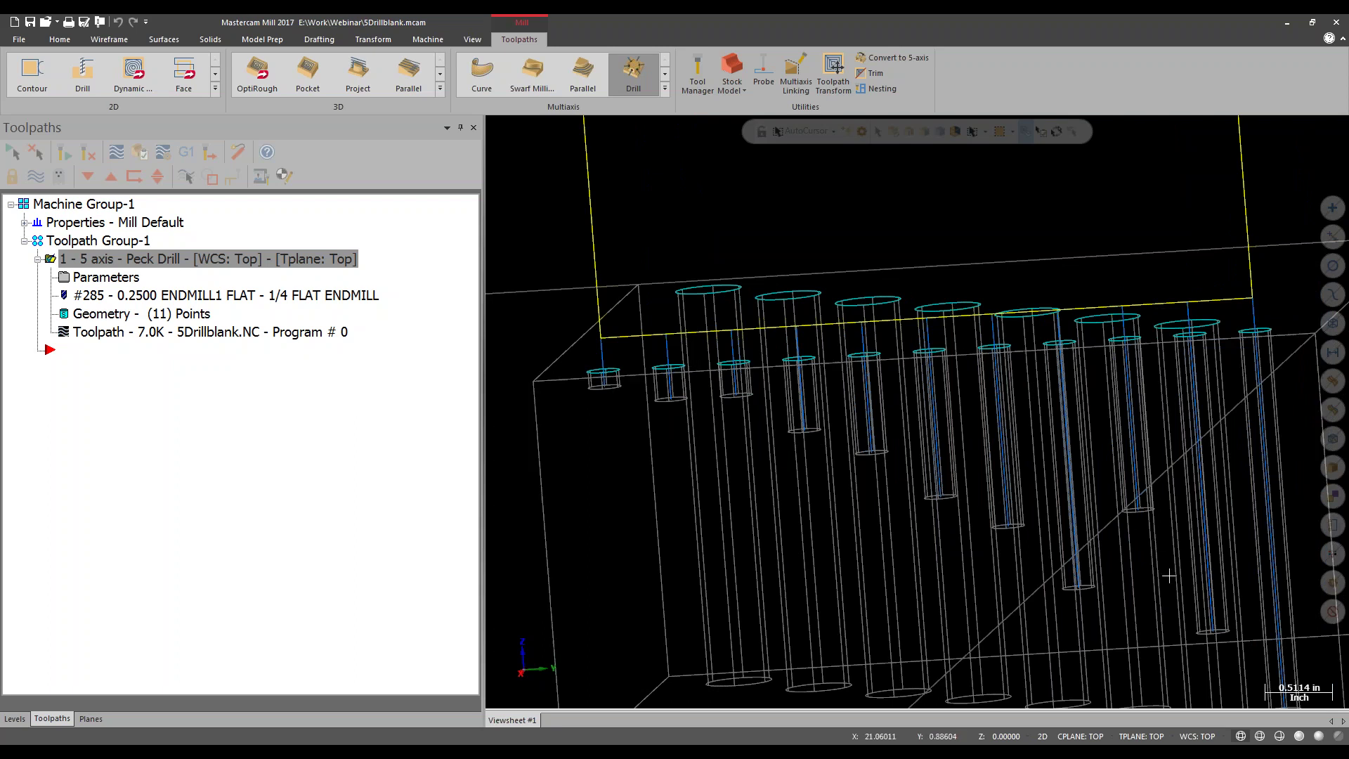
scroll(1250, 610, "down", 3)
scroll(1307, 602, "up", 4)
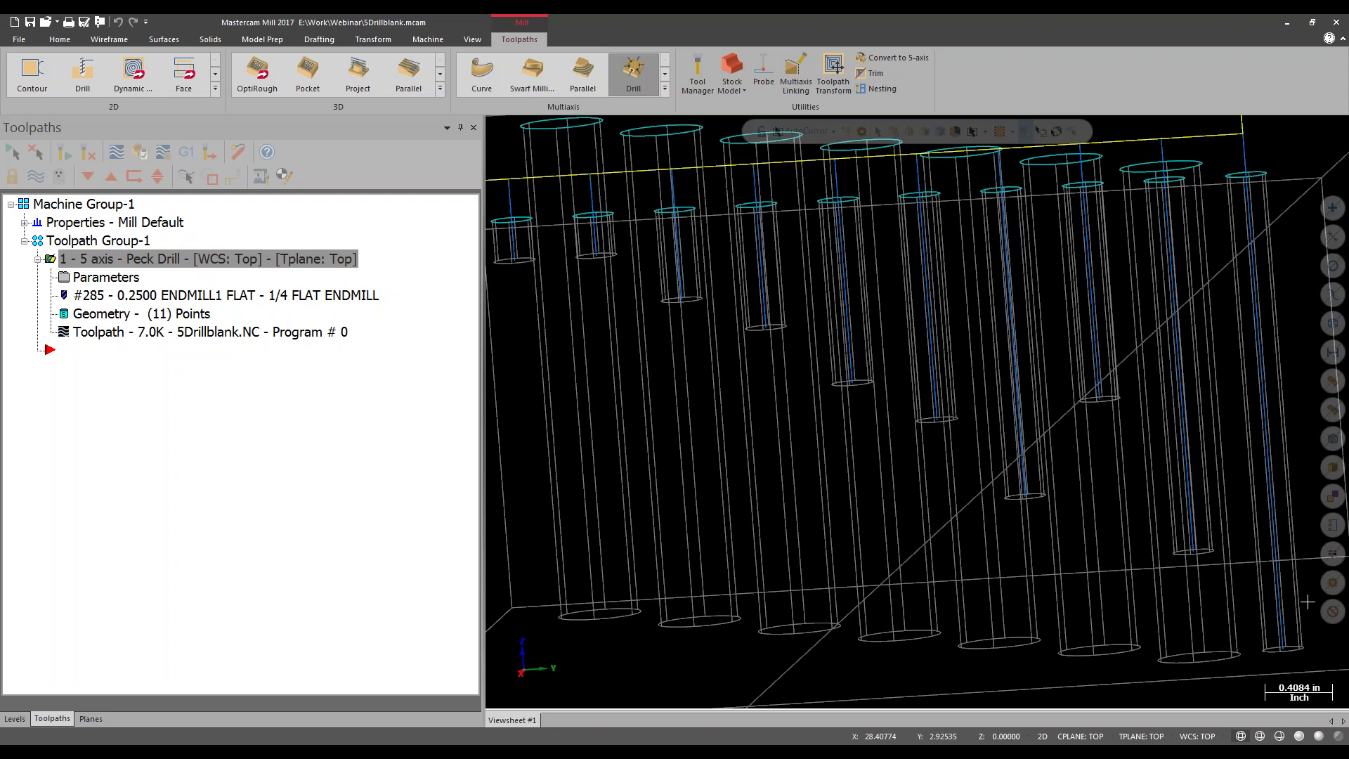
scroll(957, 452, "down", 4)
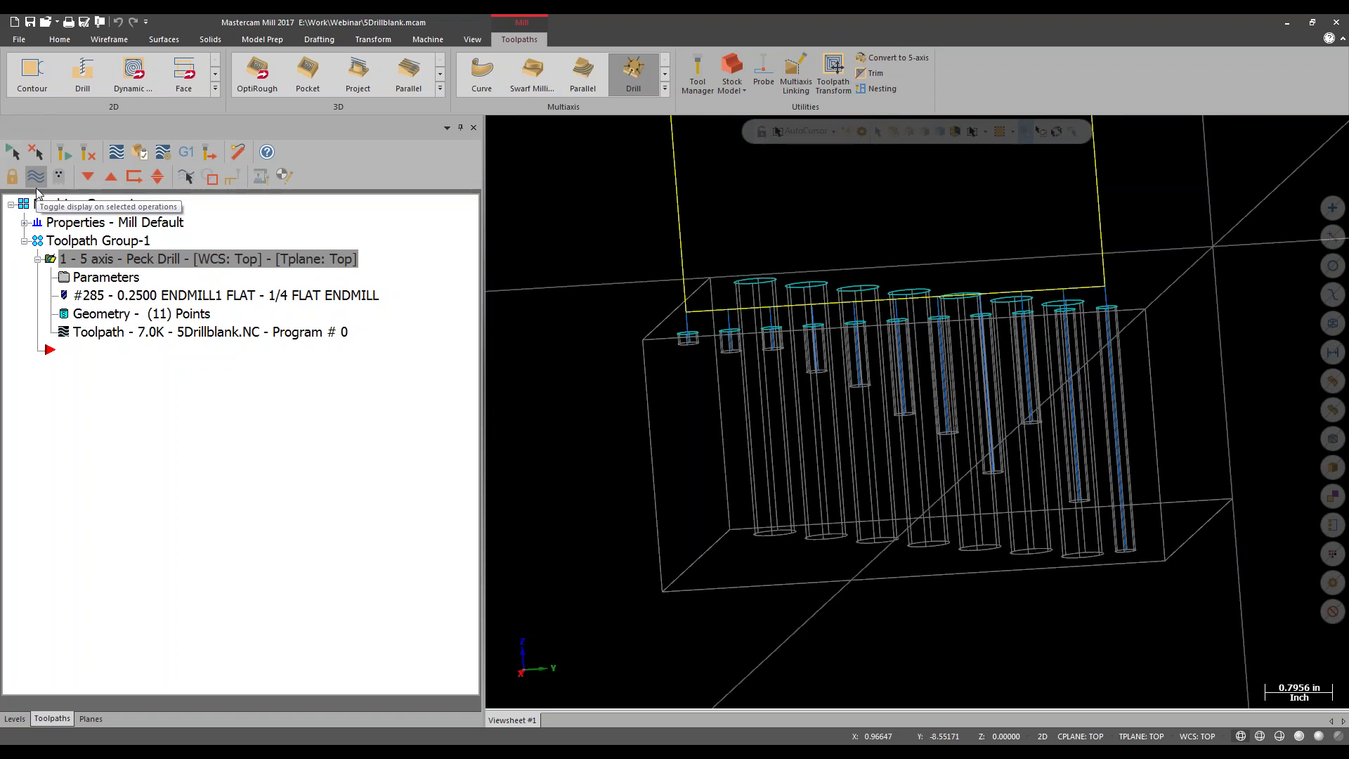
Hide the Peck Drill toolpath's display and inspect the level list and the shaded part from below.
left_click(36, 177)
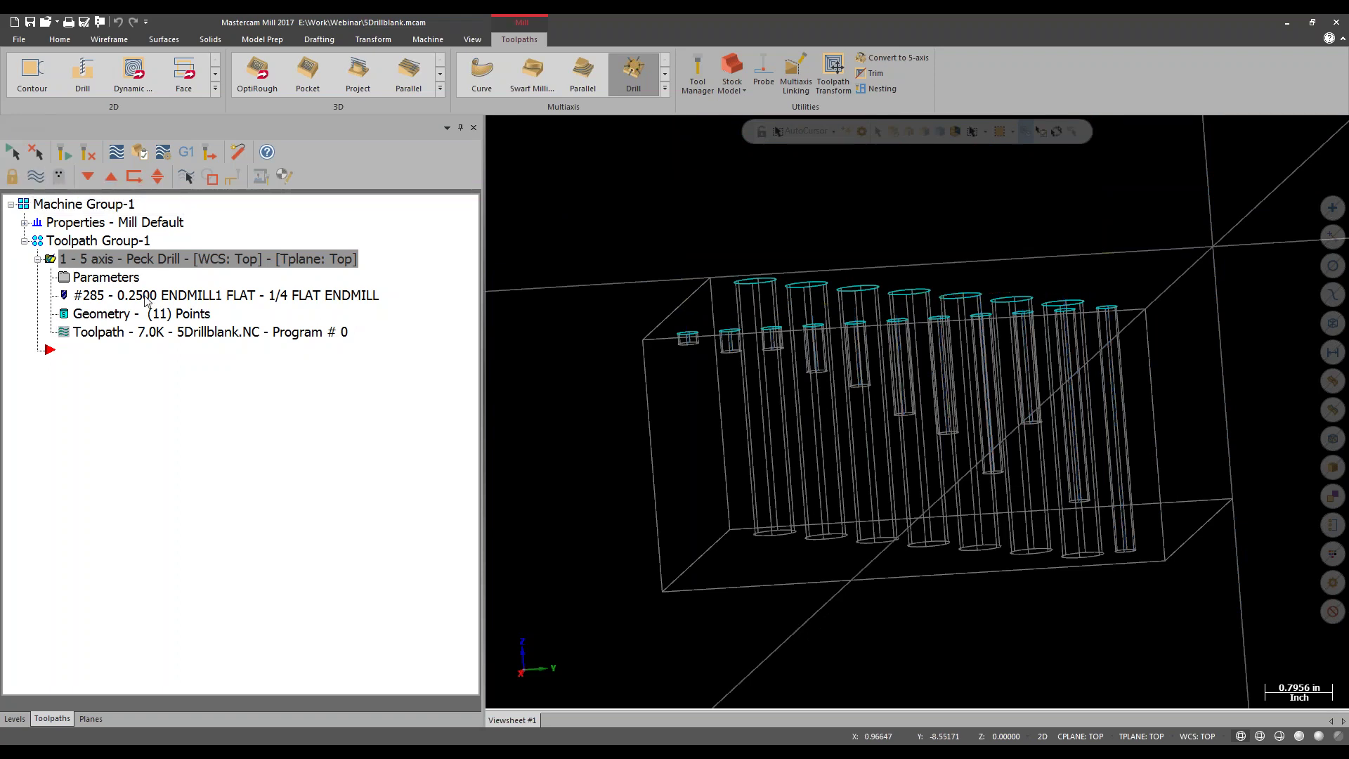
left_click(16, 719)
mouse_move(548, 394)
middle_mouse_down()
mouse_move(603, 401)
mouse_move(683, 380)
mouse_move(701, 492)
middle_mouse_up()
scroll(662, 546, "up", 2)
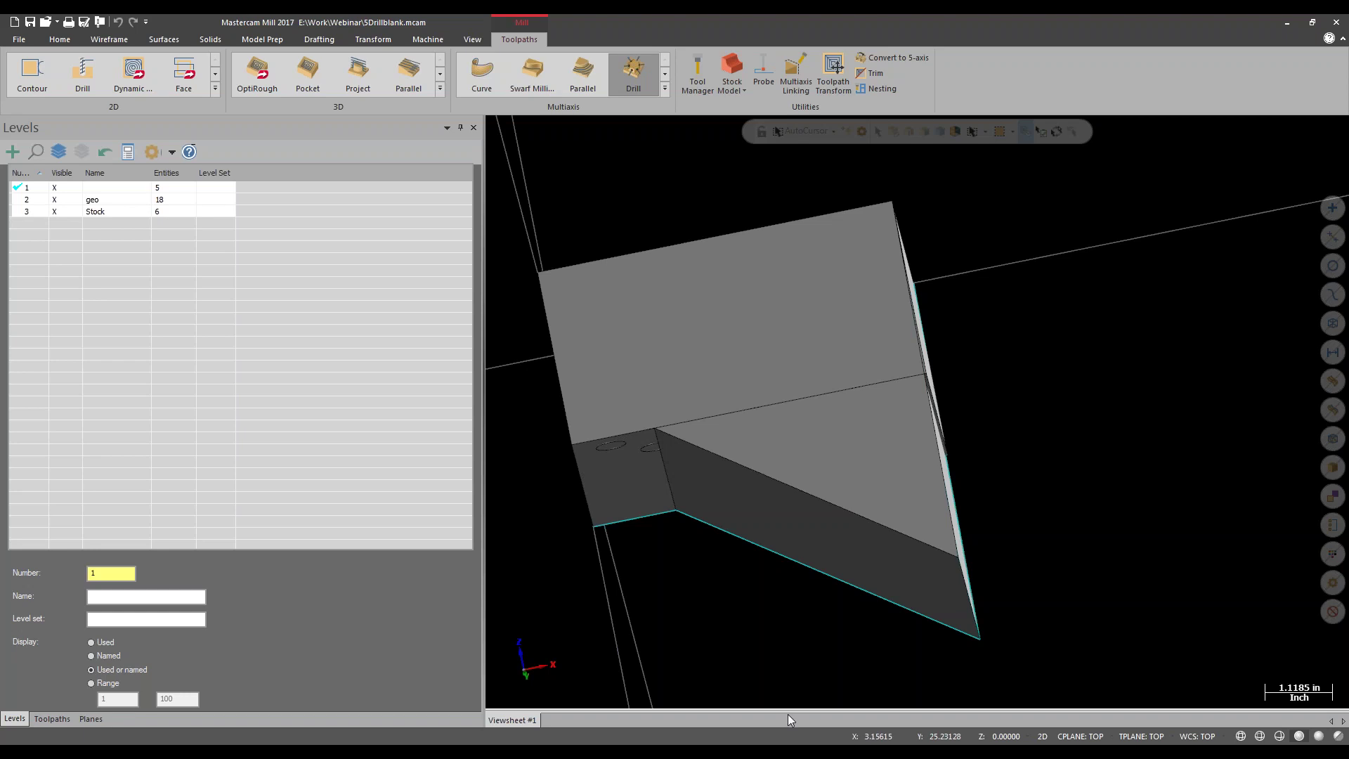
left_click(49, 719)
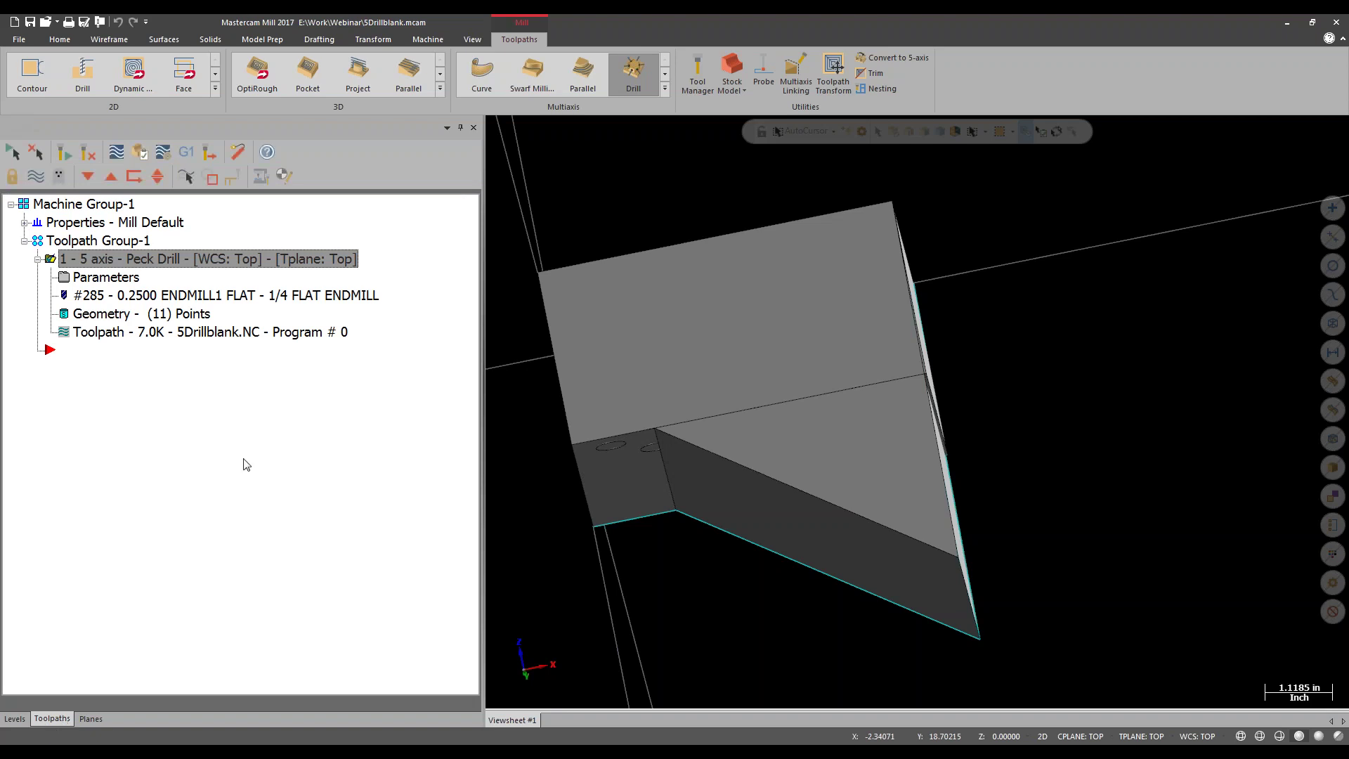
Create a stock model named Stock from the model, using the solid body with the angled lower section.
left_click(735, 64)
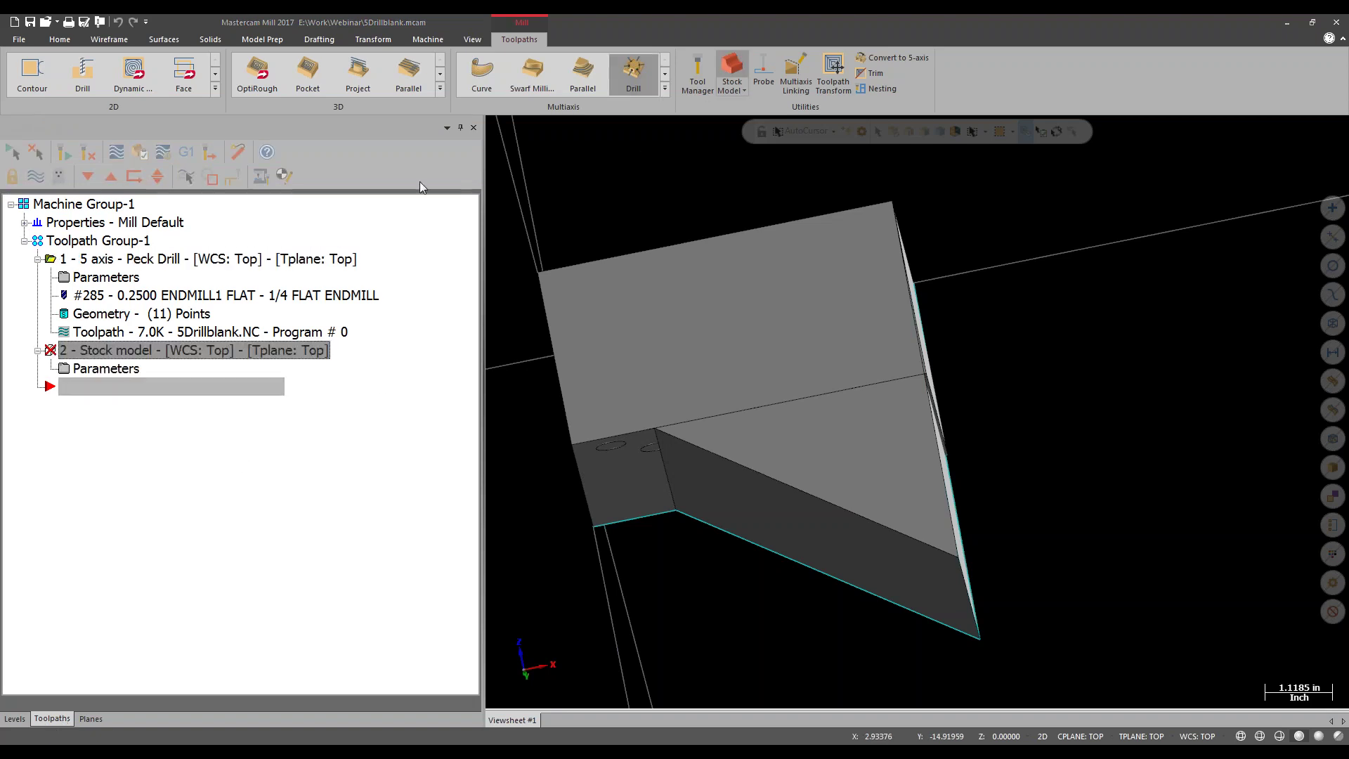
type("Stock")
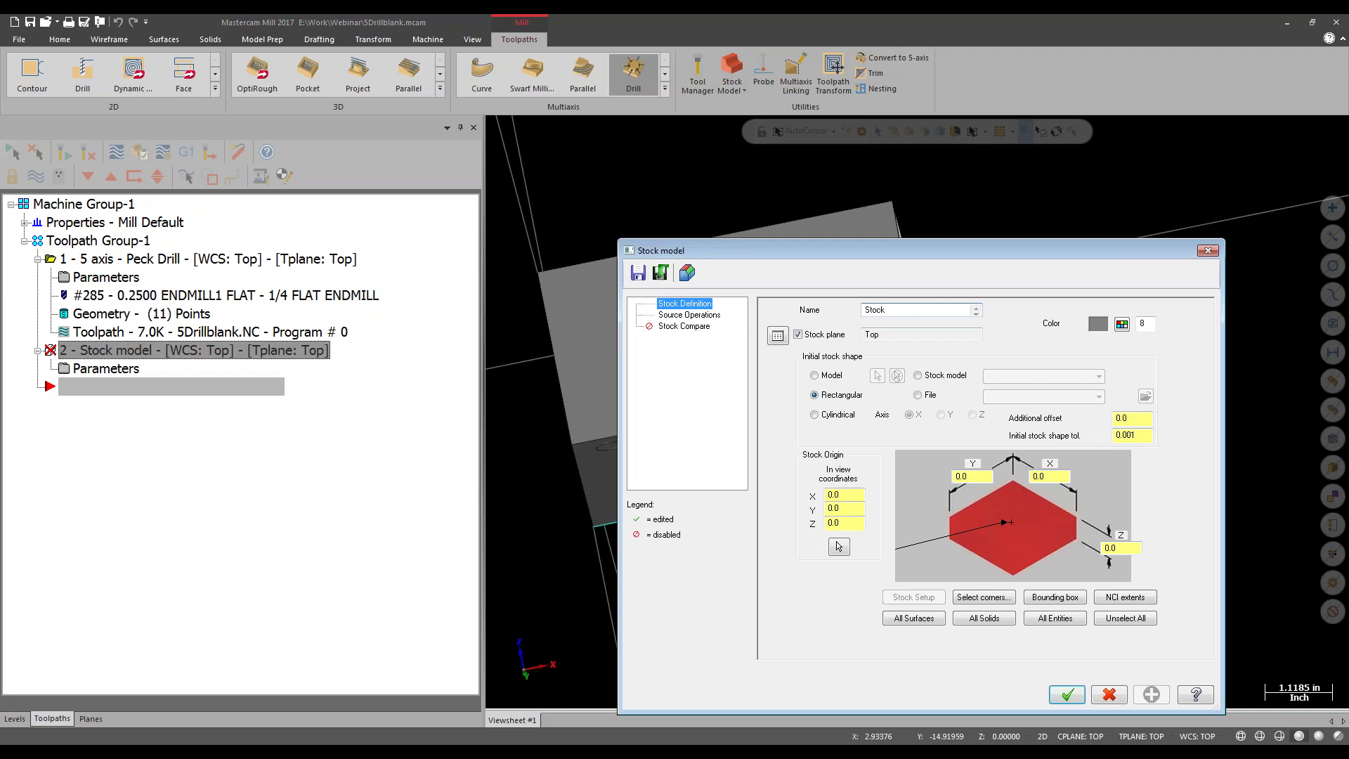
left_click(832, 375)
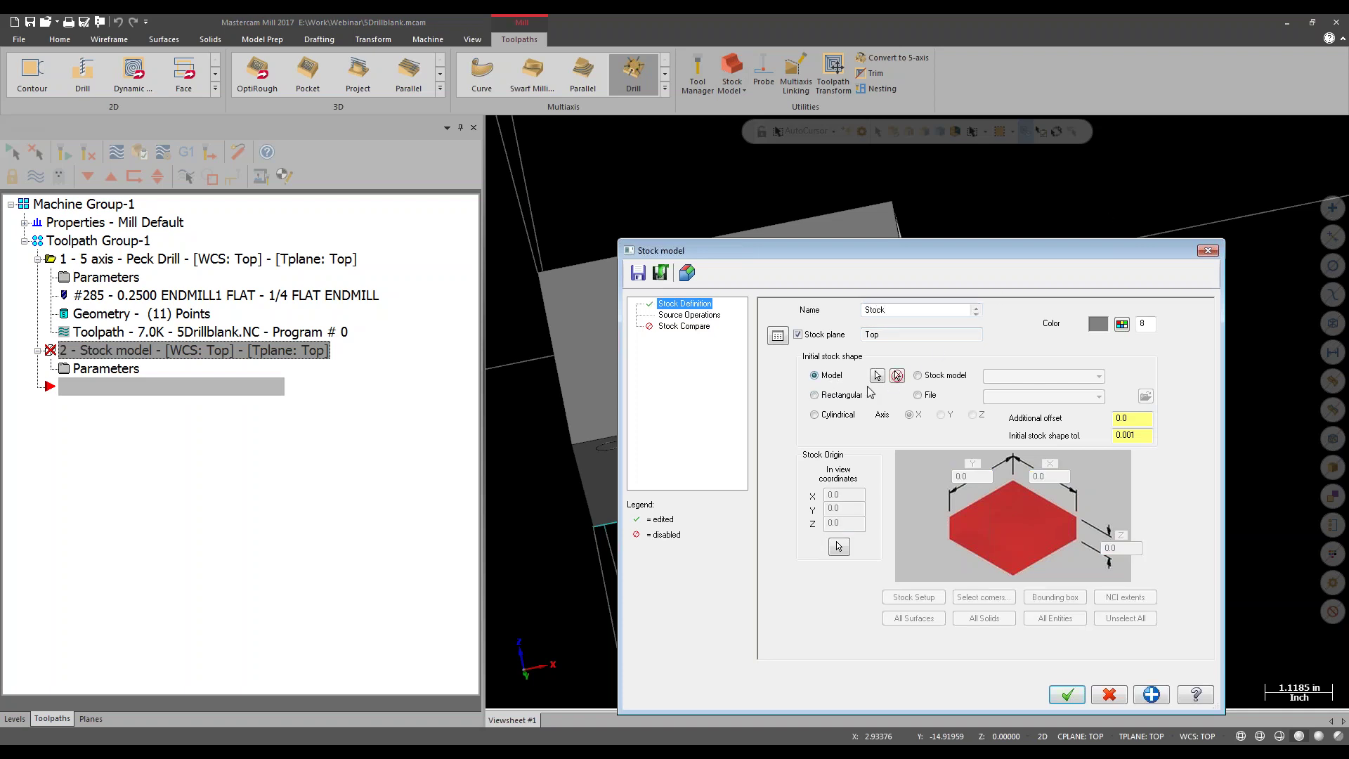
left_click(877, 378)
left_click(883, 495)
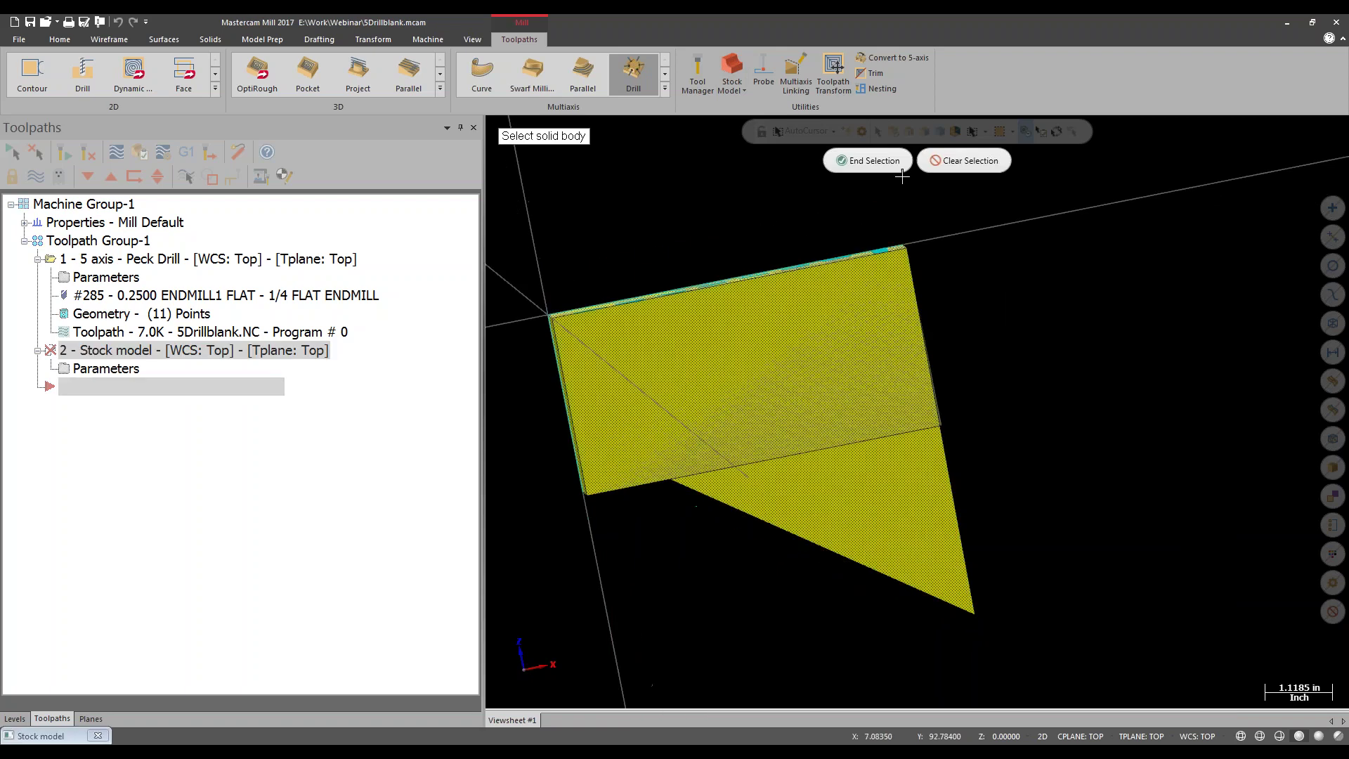
left_click(870, 160)
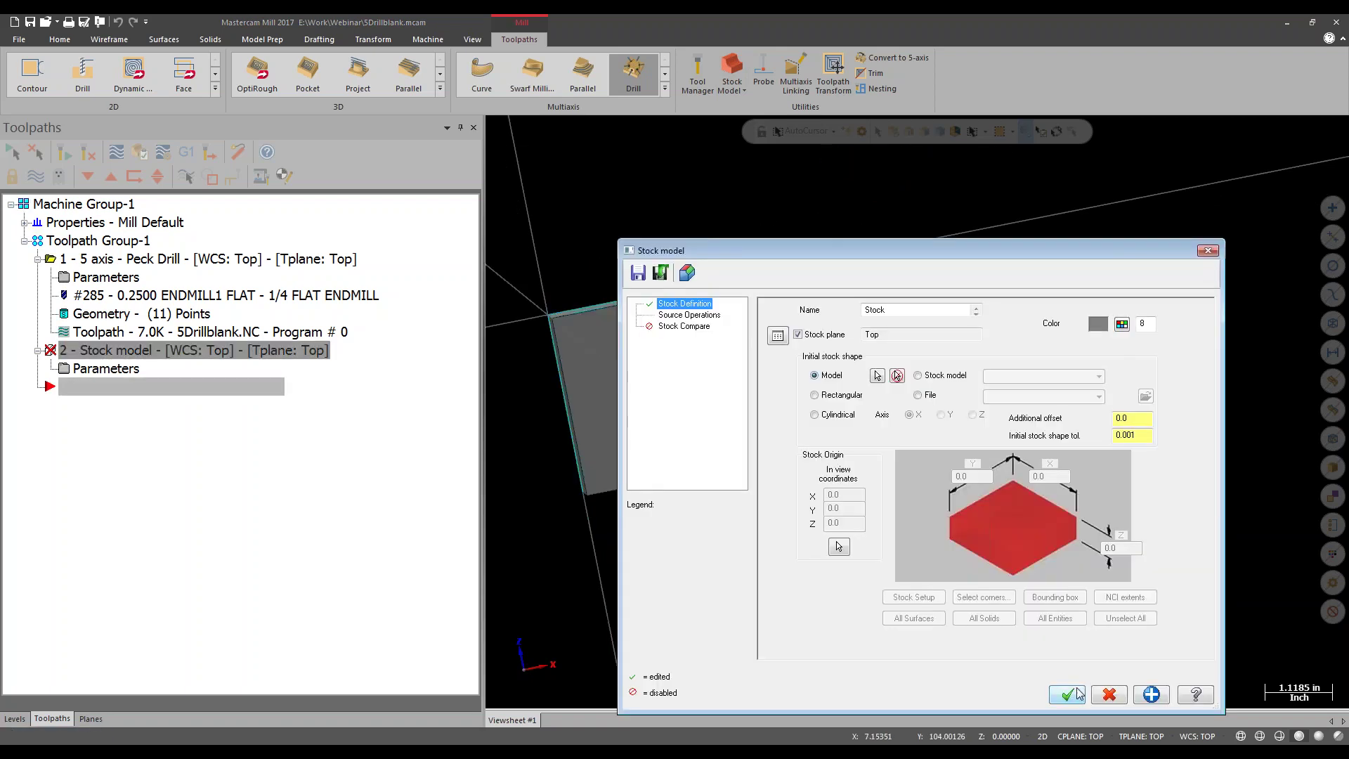
left_click(1067, 694)
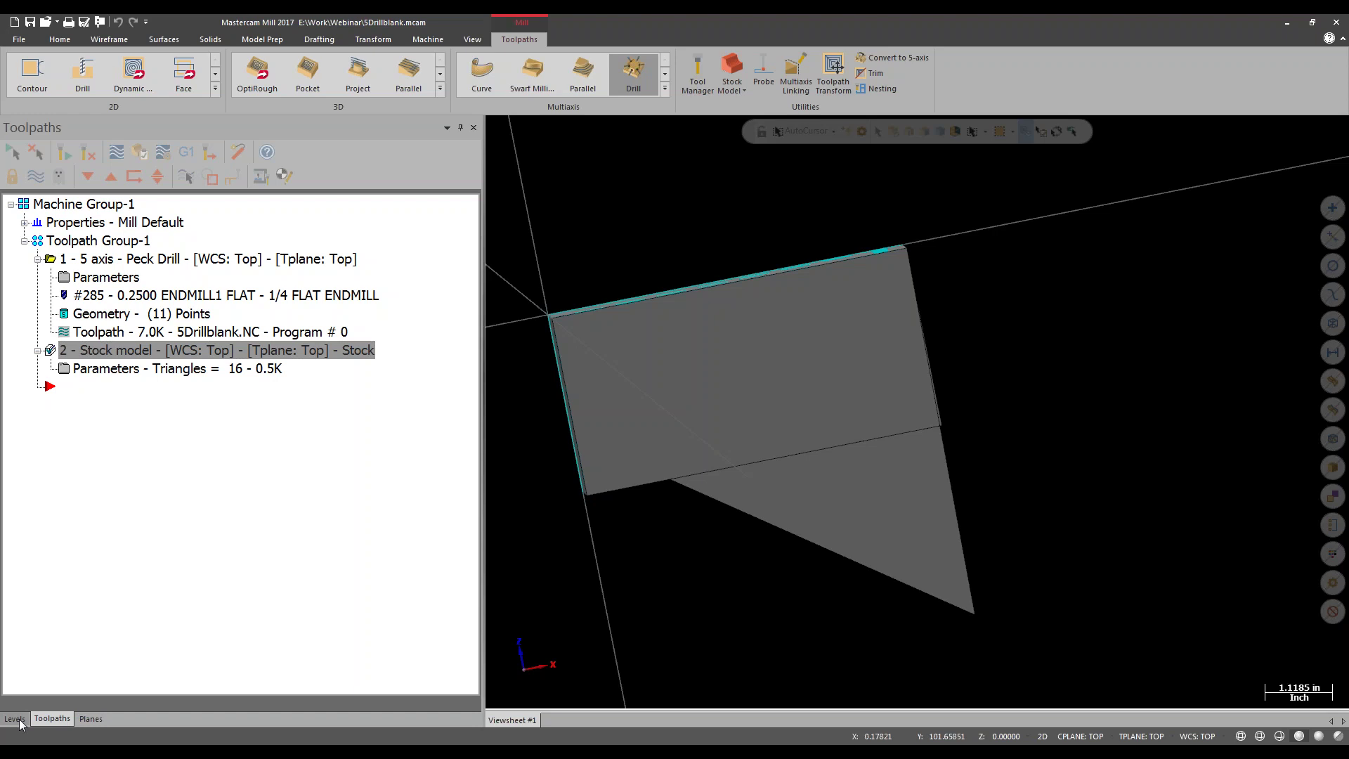
Toggle off the visibility of level 3 (Stock) and view the stock model with the hole rows at an angle.
left_click(15, 719)
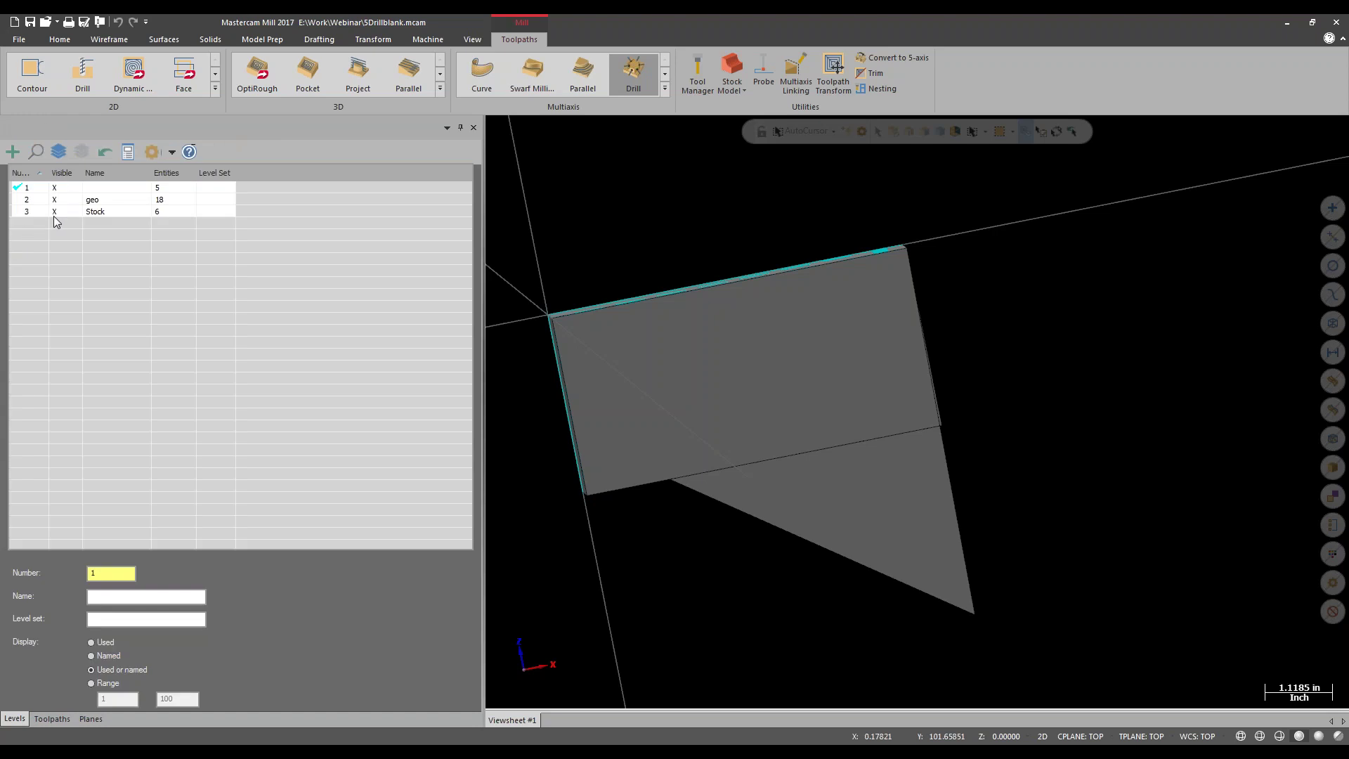
left_click(57, 213)
left_click(51, 719)
middle_click_drag(598, 436, 956, 302)
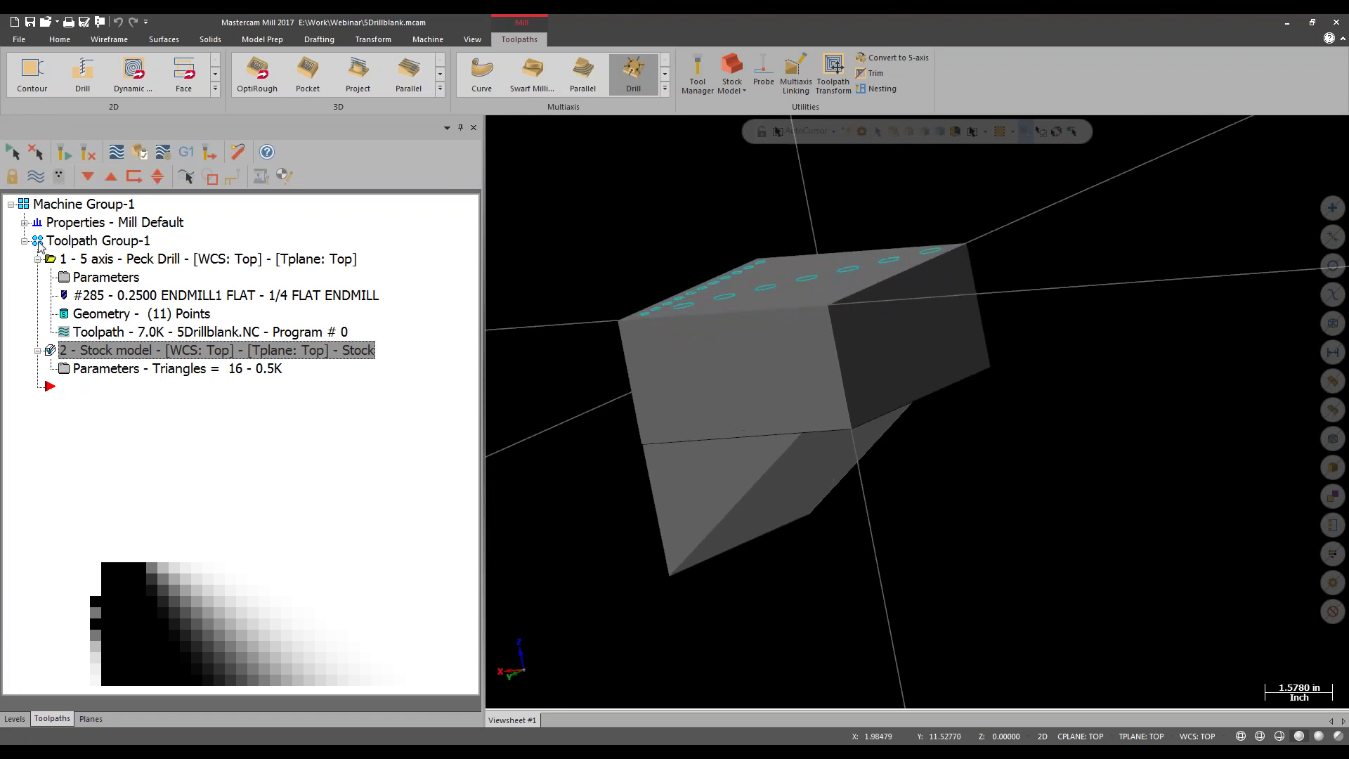
Hide the stock model's display so only the drilled block with its hole rows is shown.
left_click(38, 181)
left_click(38, 182)
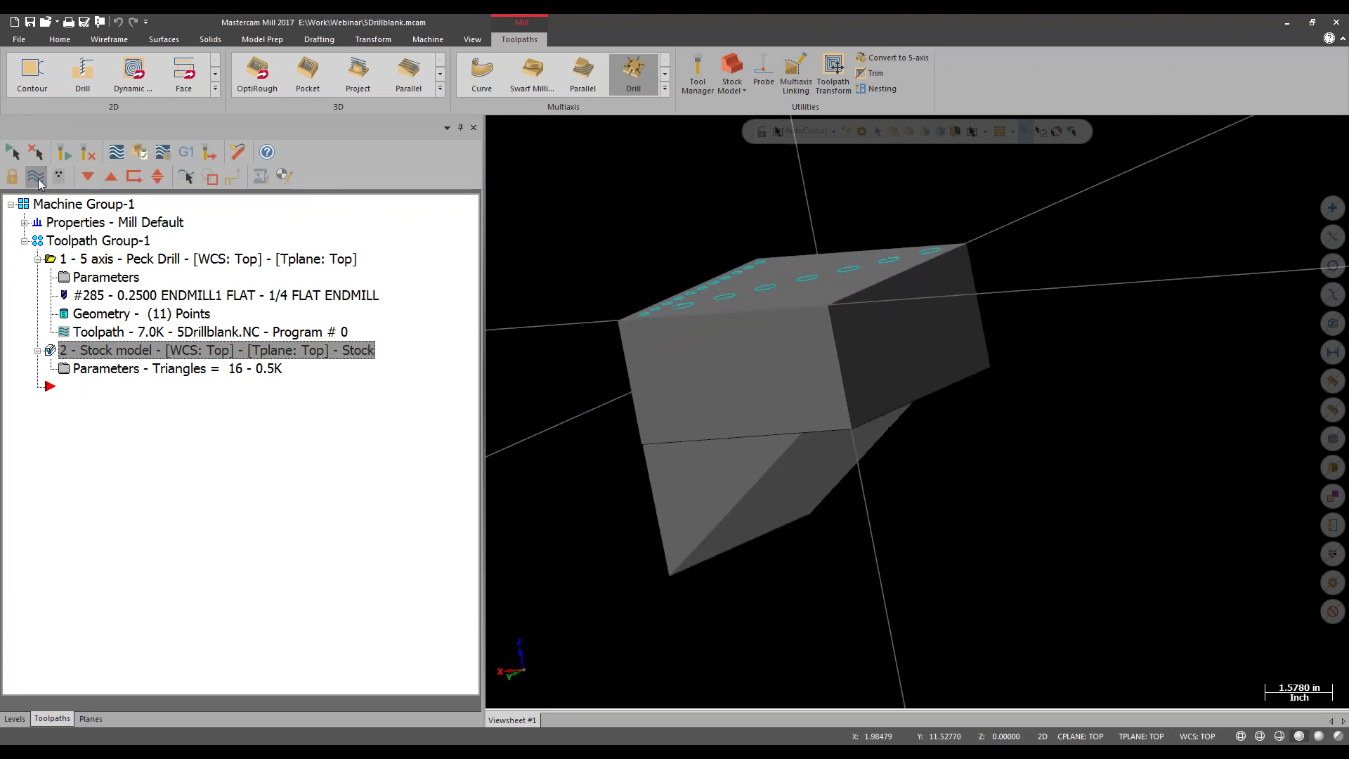
left_click(38, 181)
left_click(38, 182)
left_click(36, 183)
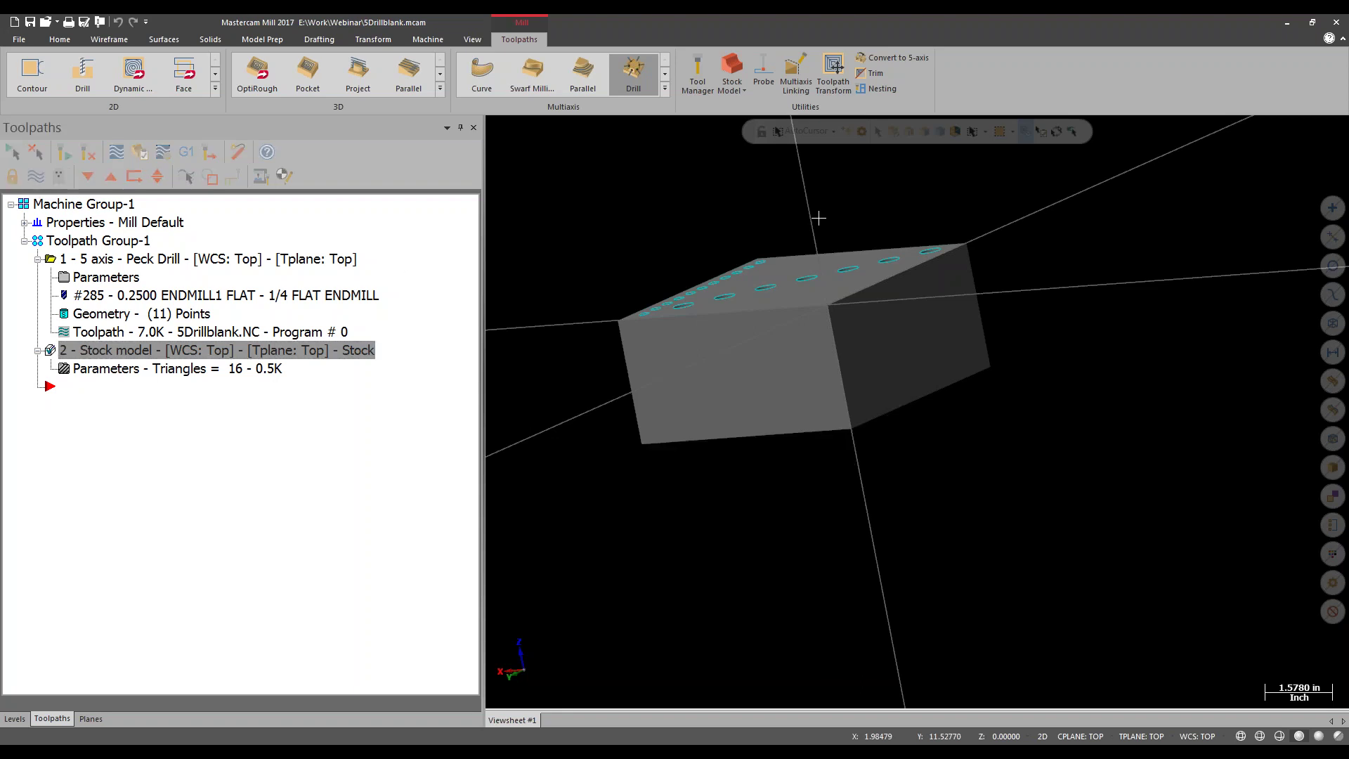
scroll(830, 222, "up", 3)
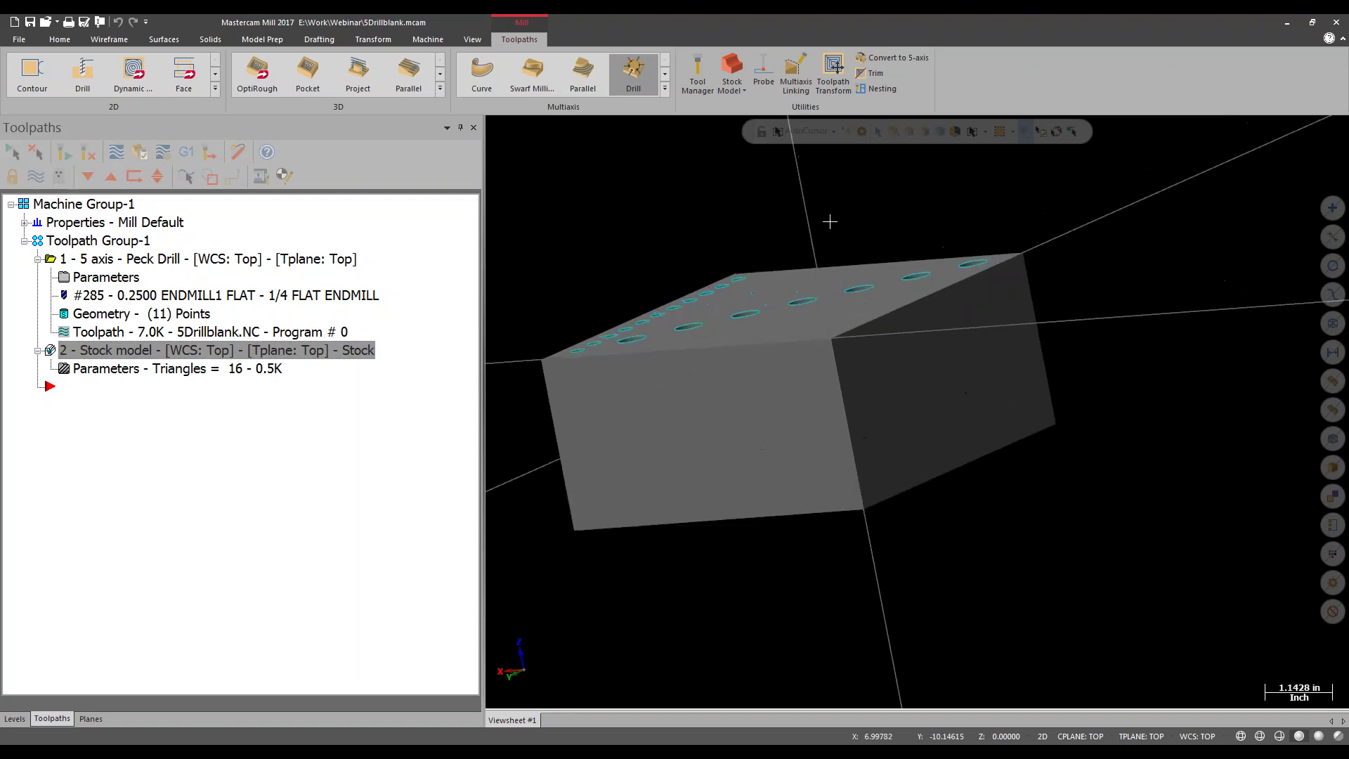
Start a multiaxis Drill toolpath with tool 290, the 1/2 flat endmill, using the stock model Stock for the depth definition.
left_click(611, 69)
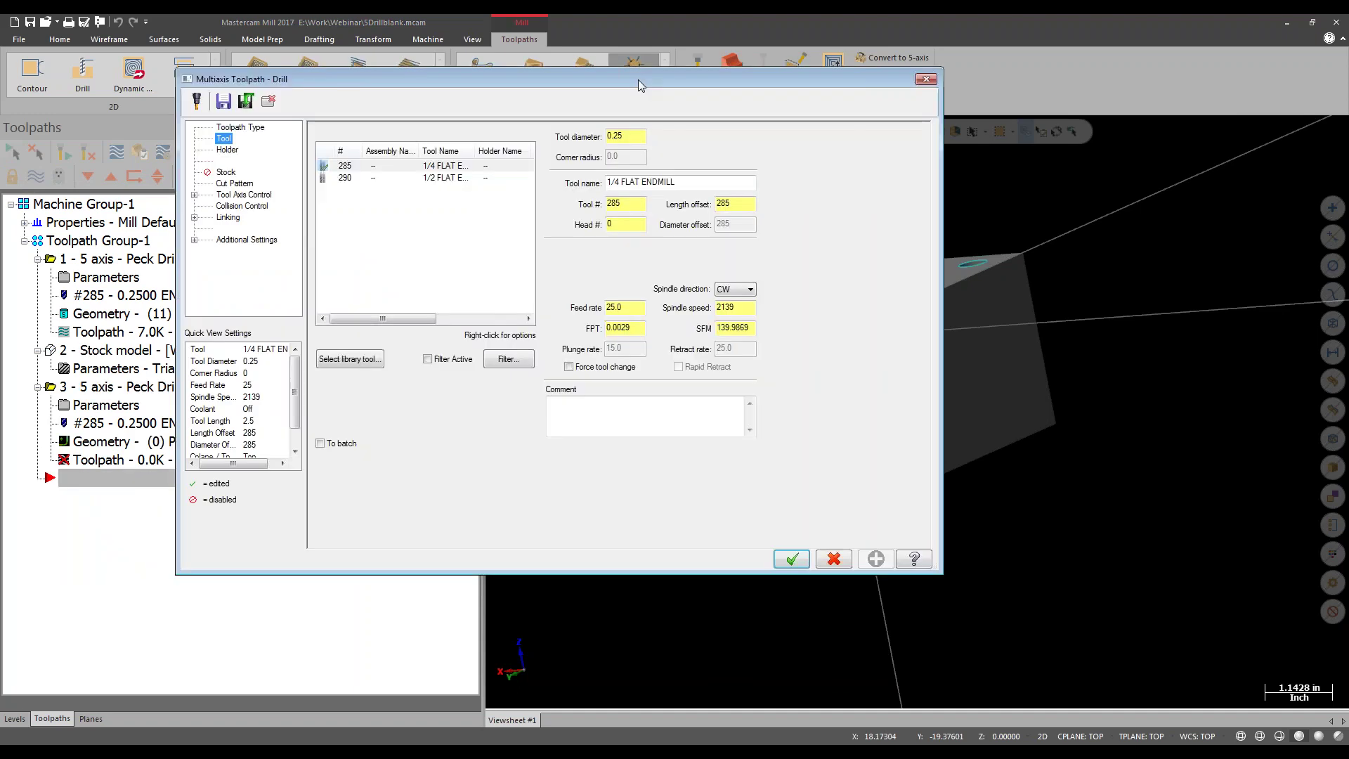
left_click(393, 175)
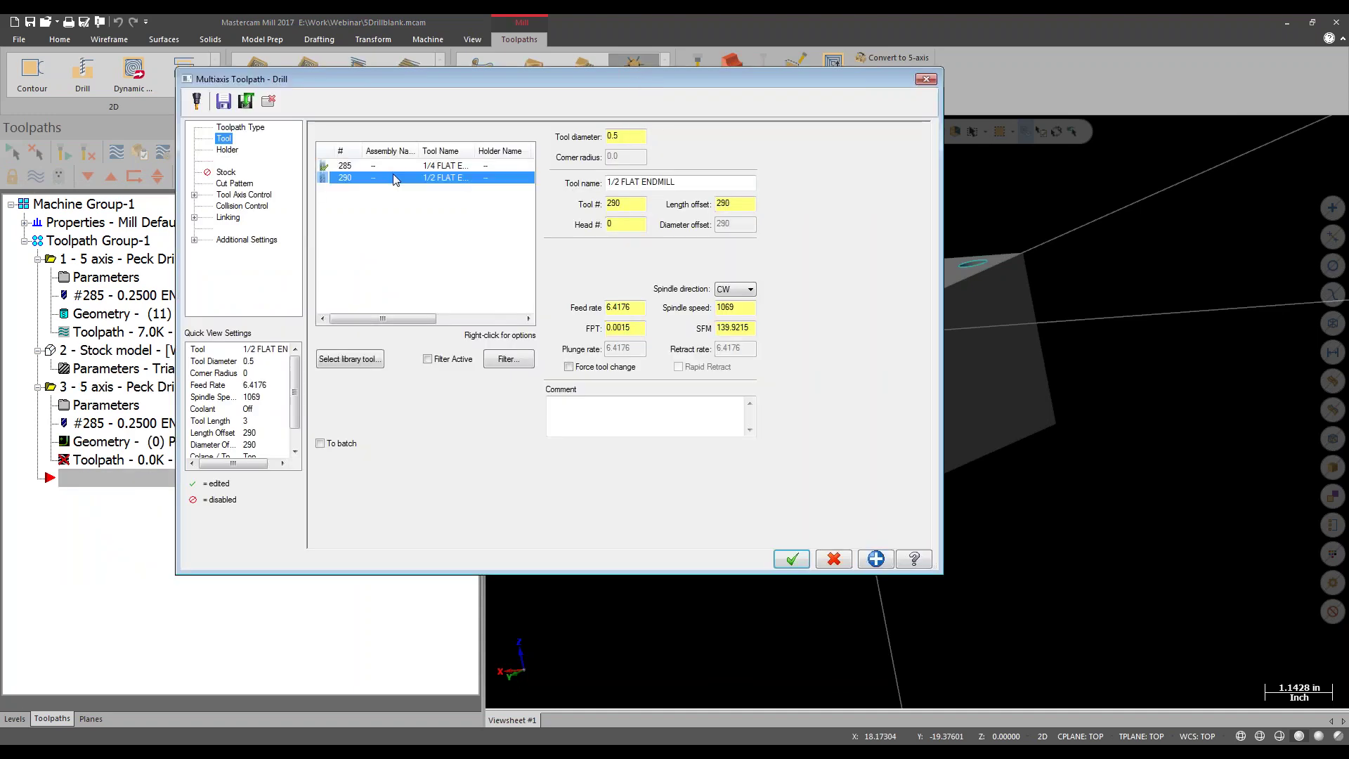
left_click(225, 172)
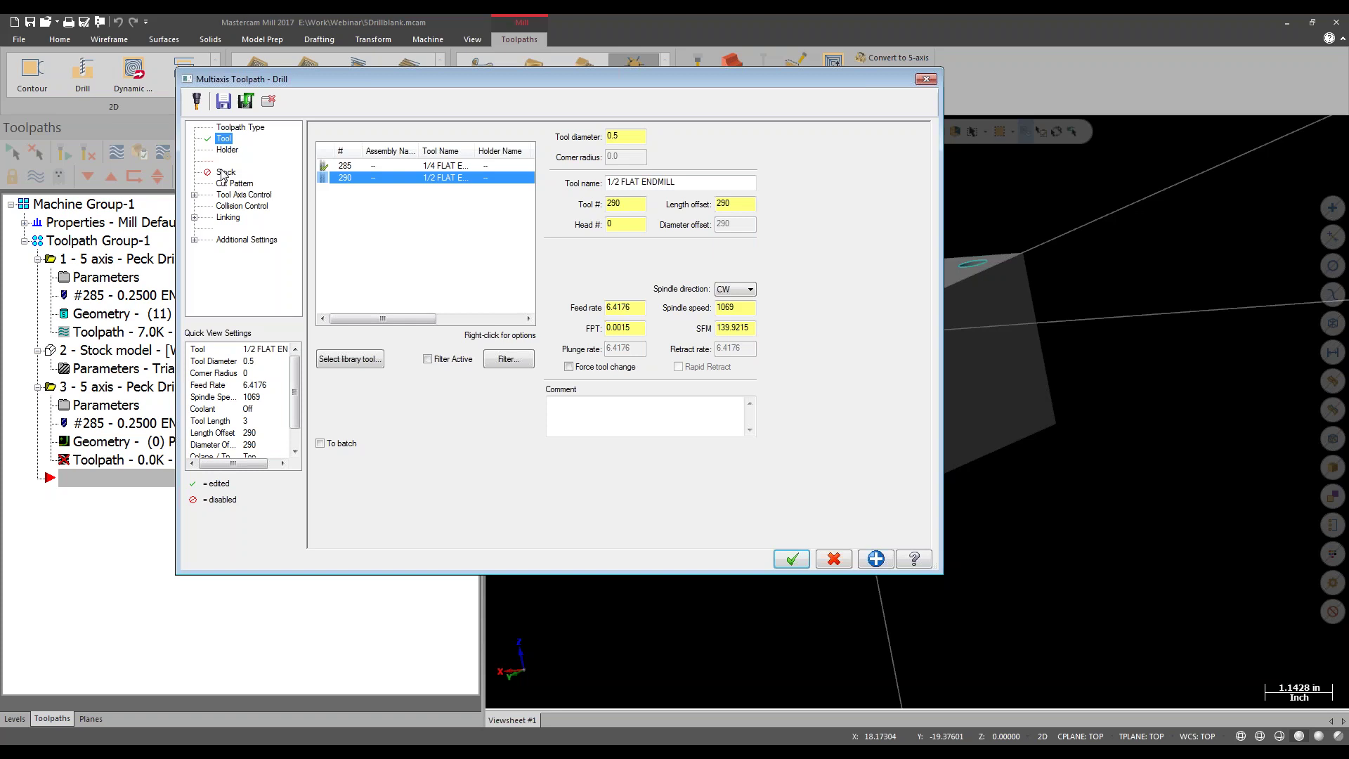
left_click(351, 150)
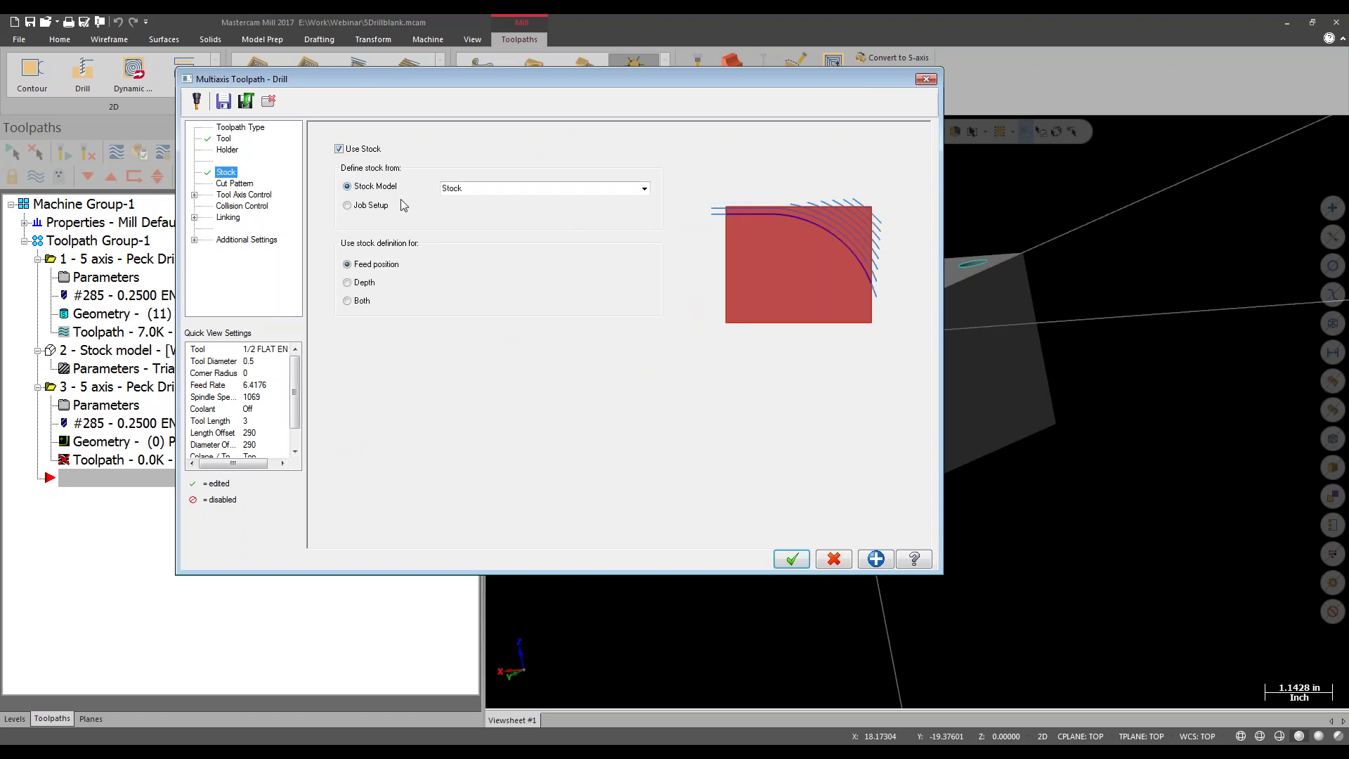
left_click(644, 188)
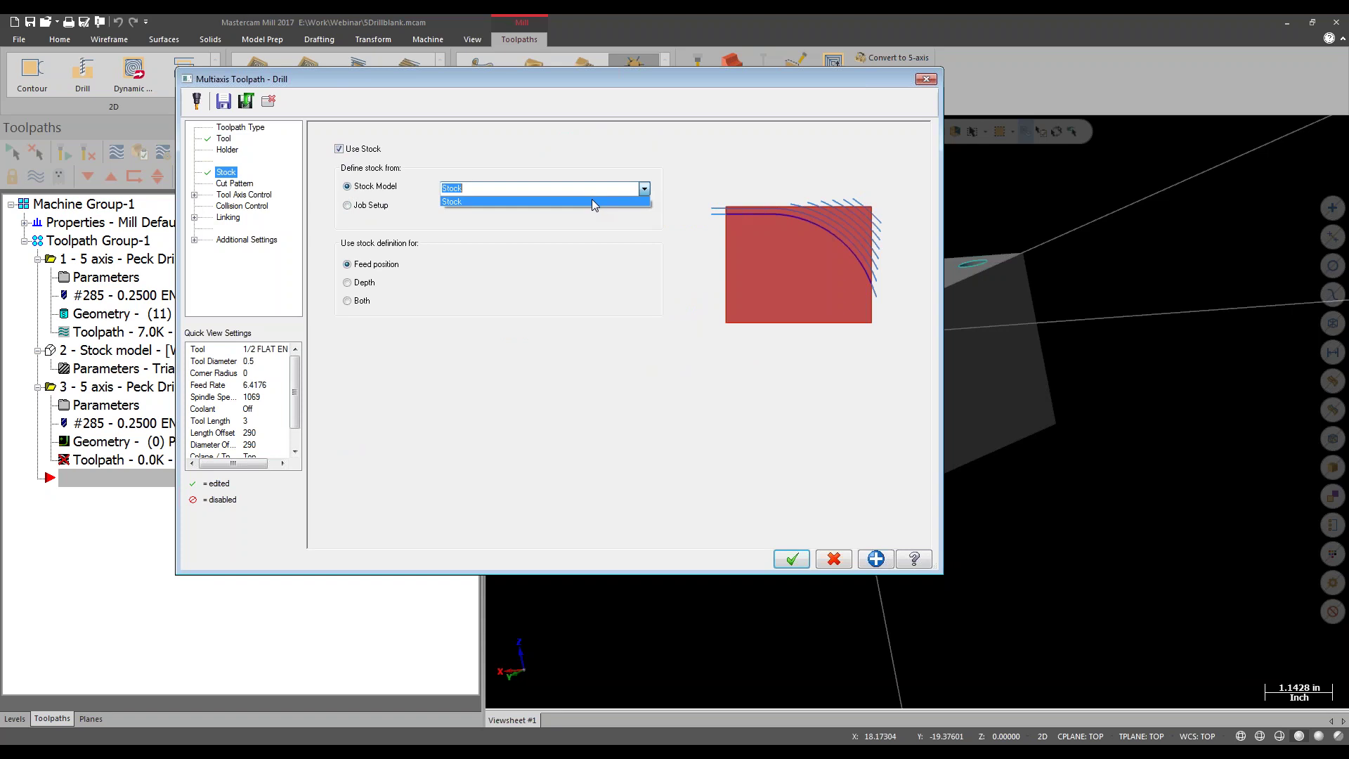
left_click(573, 423)
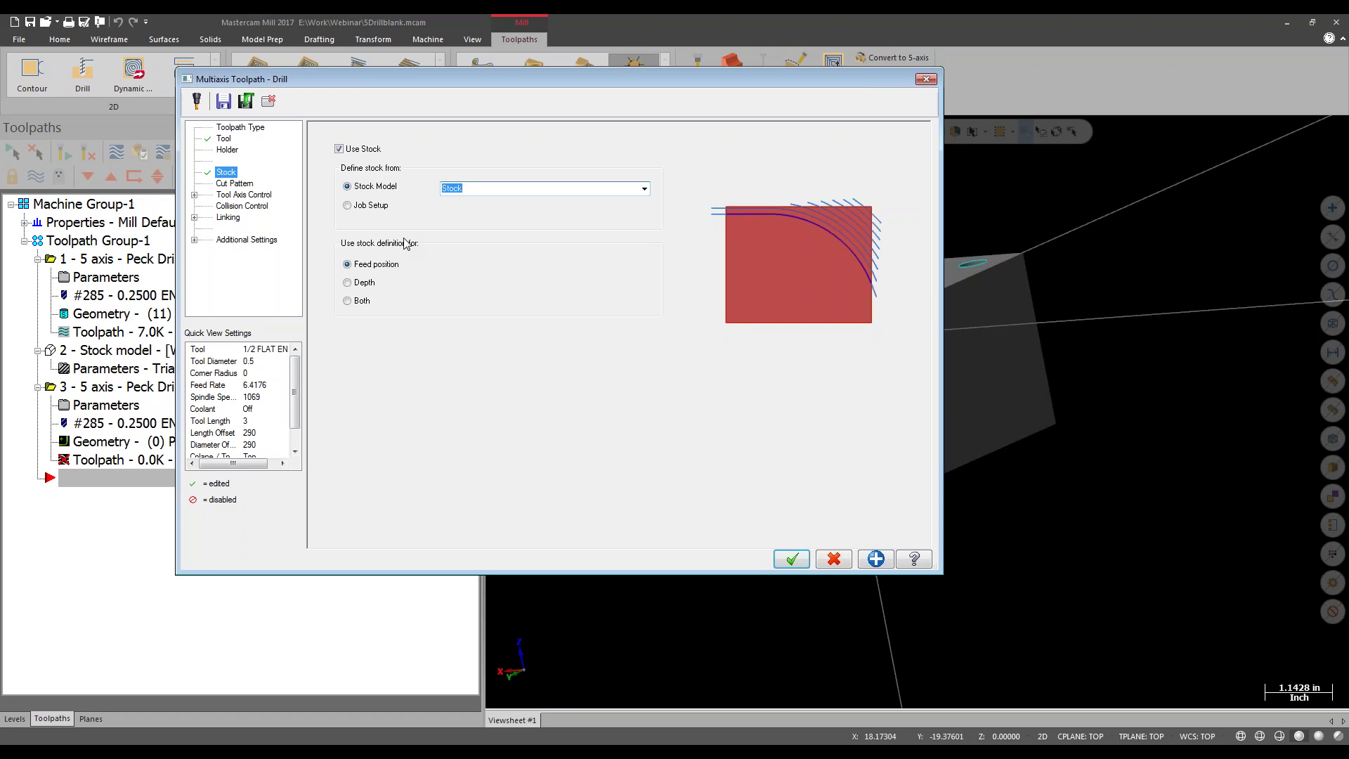
left_click(371, 284)
Select all the larger holes with matching diameters as the drilling features and accept the default sorting.
left_click(256, 181)
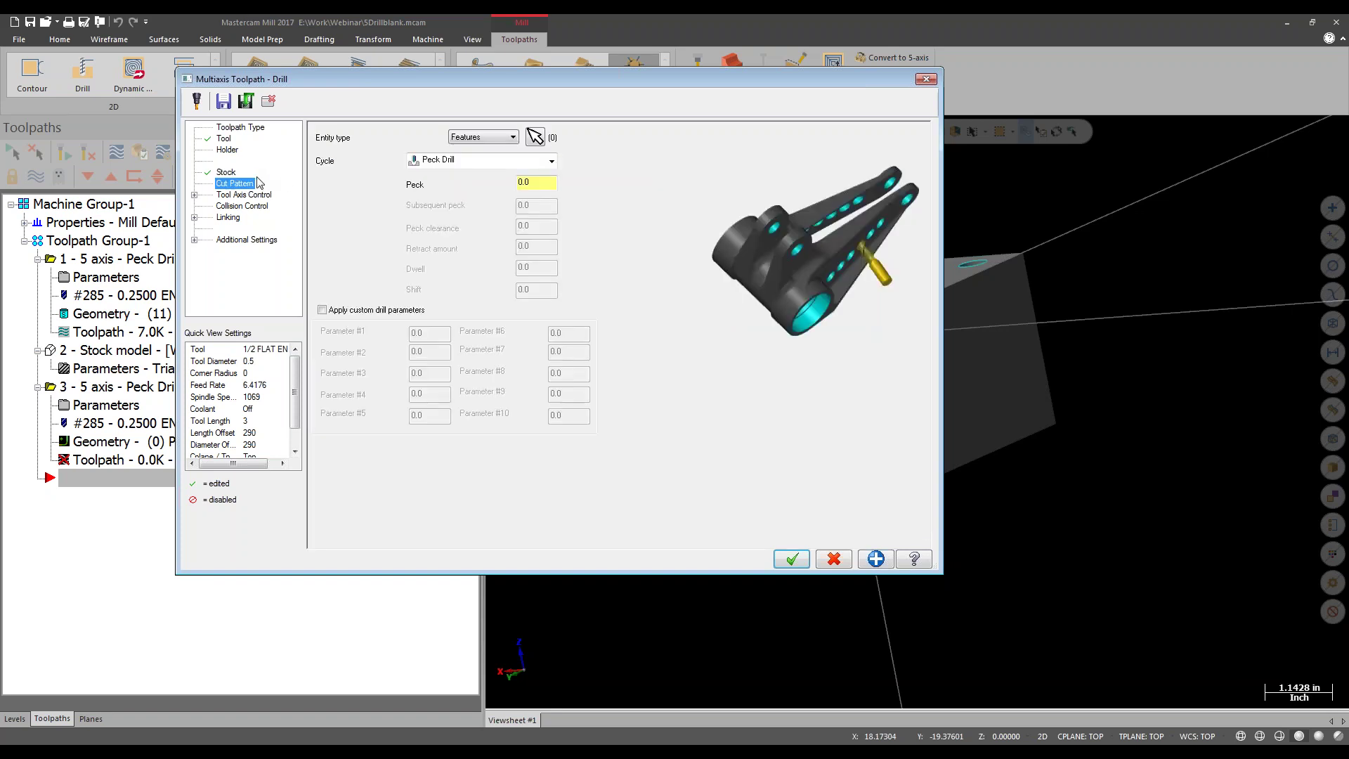
left_click(534, 138)
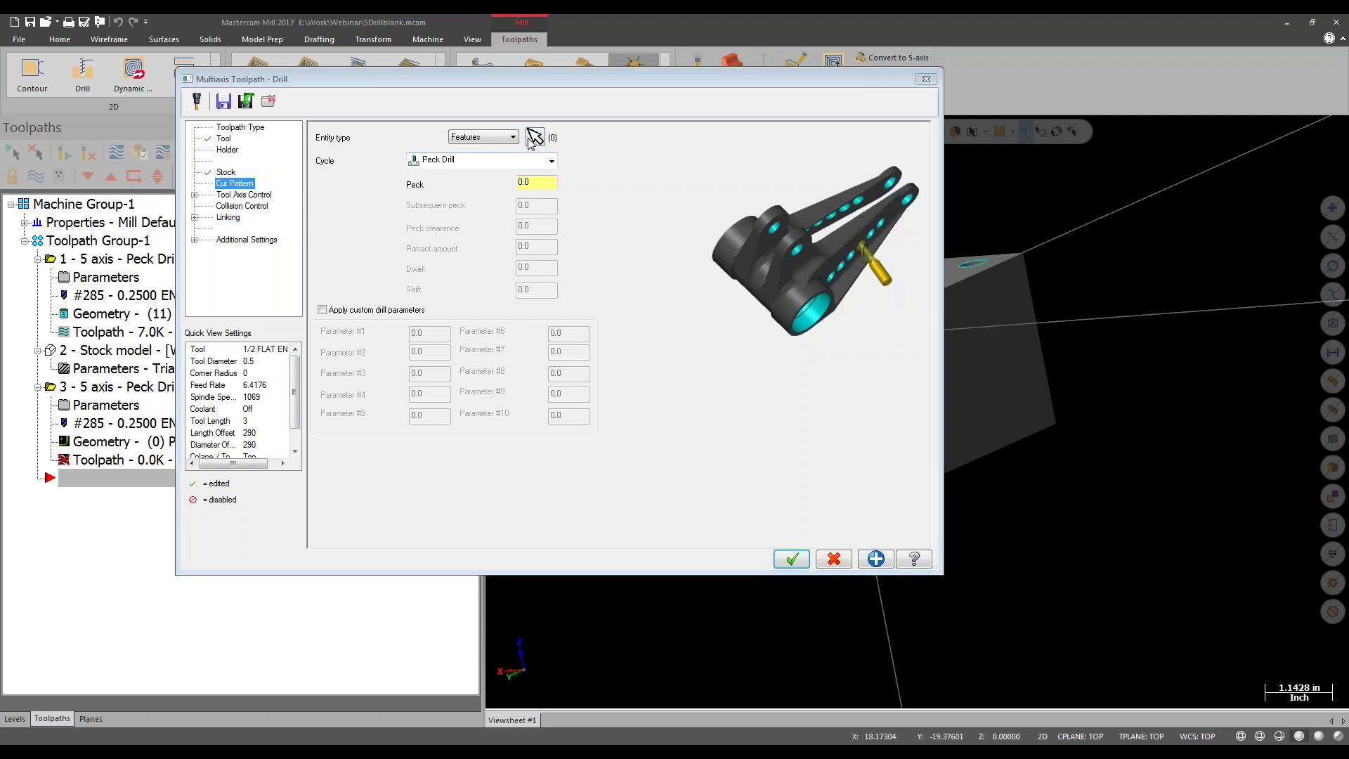
scroll(710, 358, "up", 5)
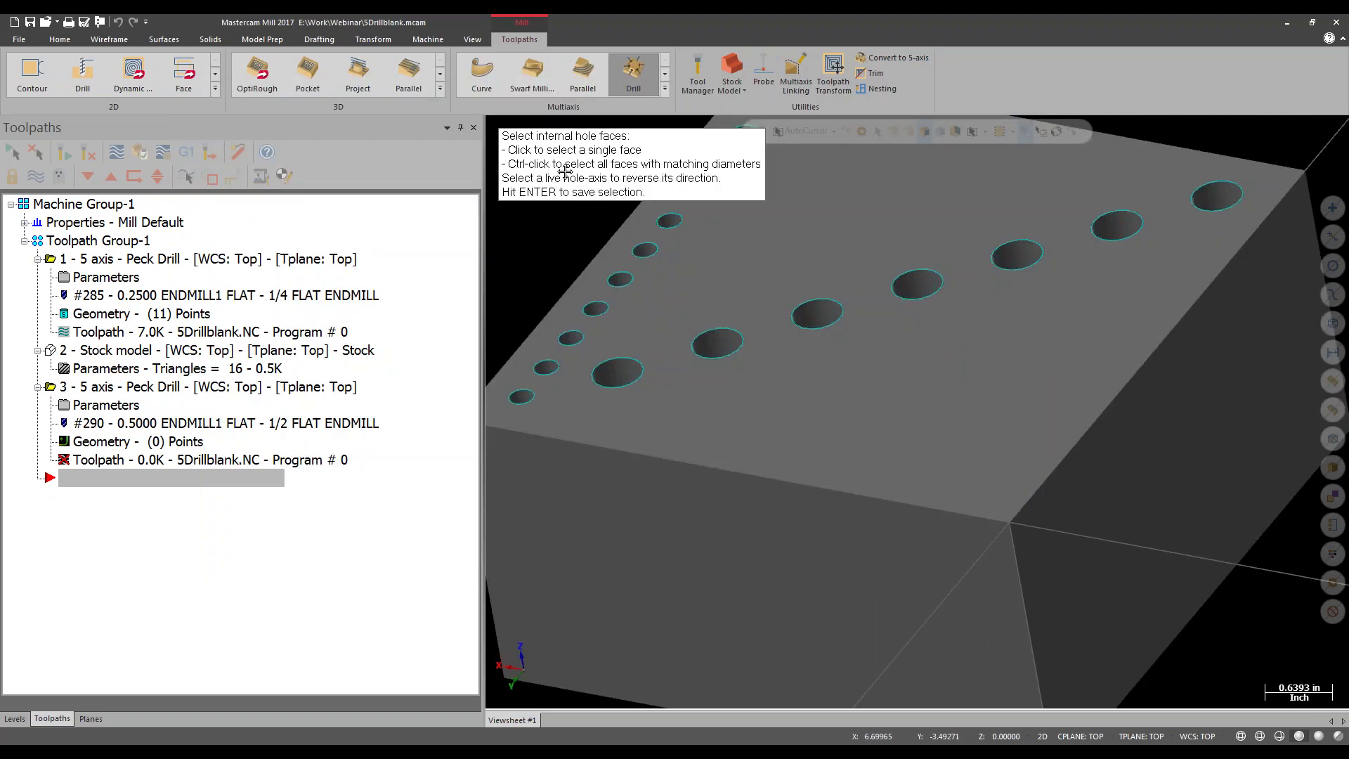
left_click(712, 360, "ctrl")
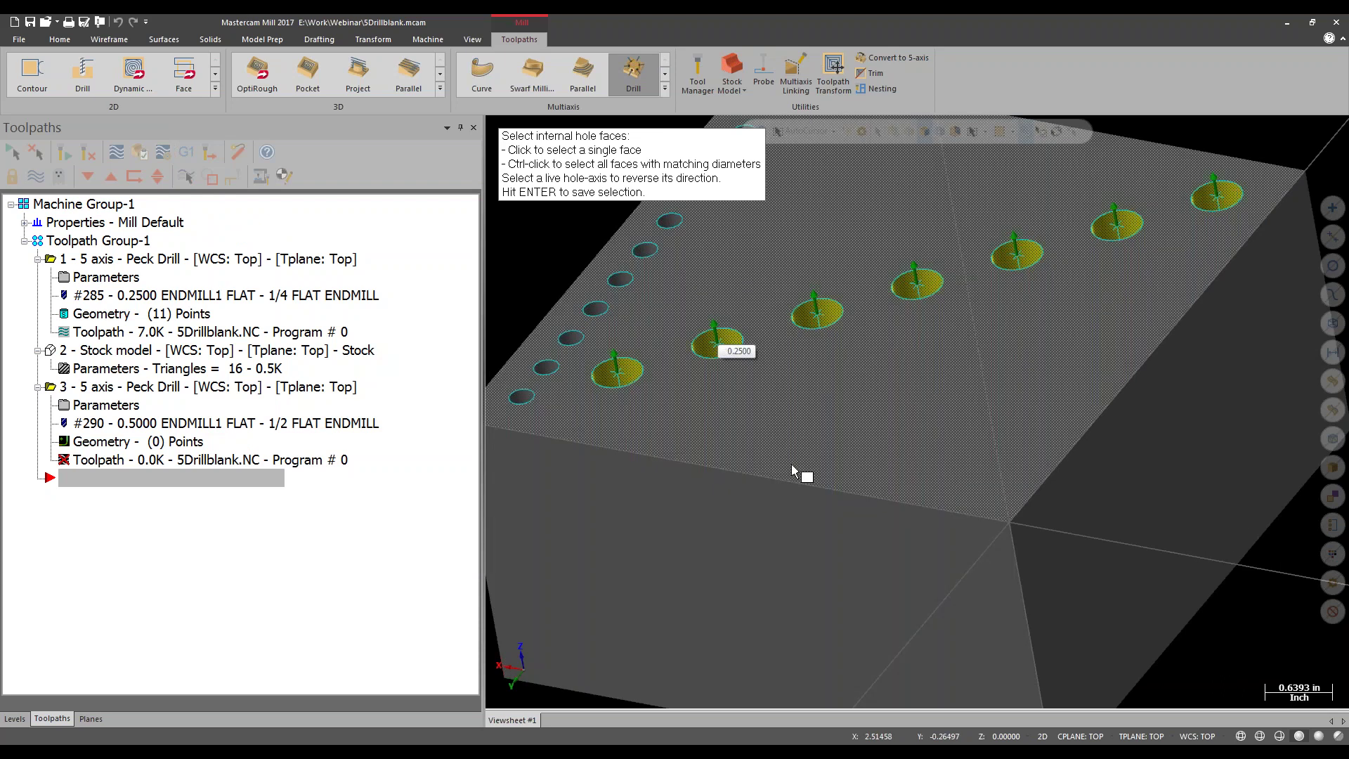
key("Return")
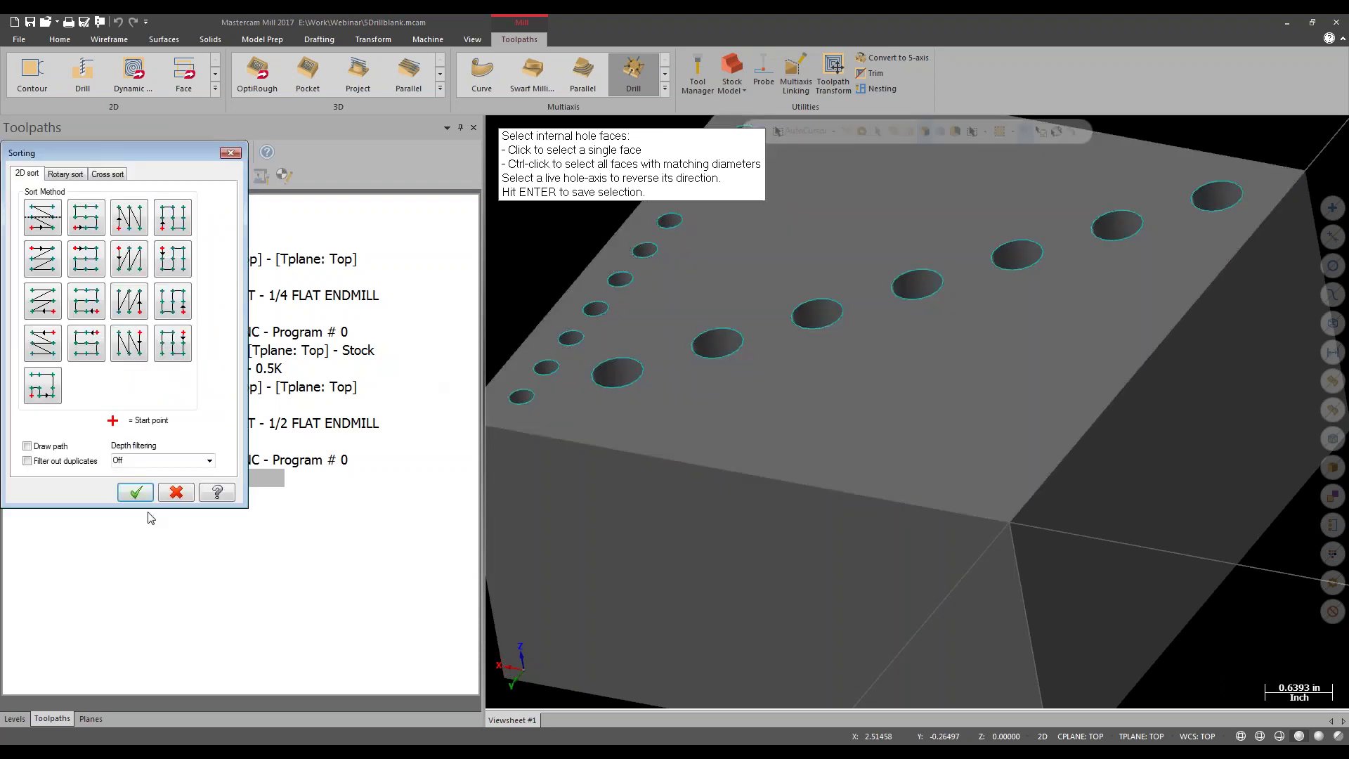
left_click(141, 498)
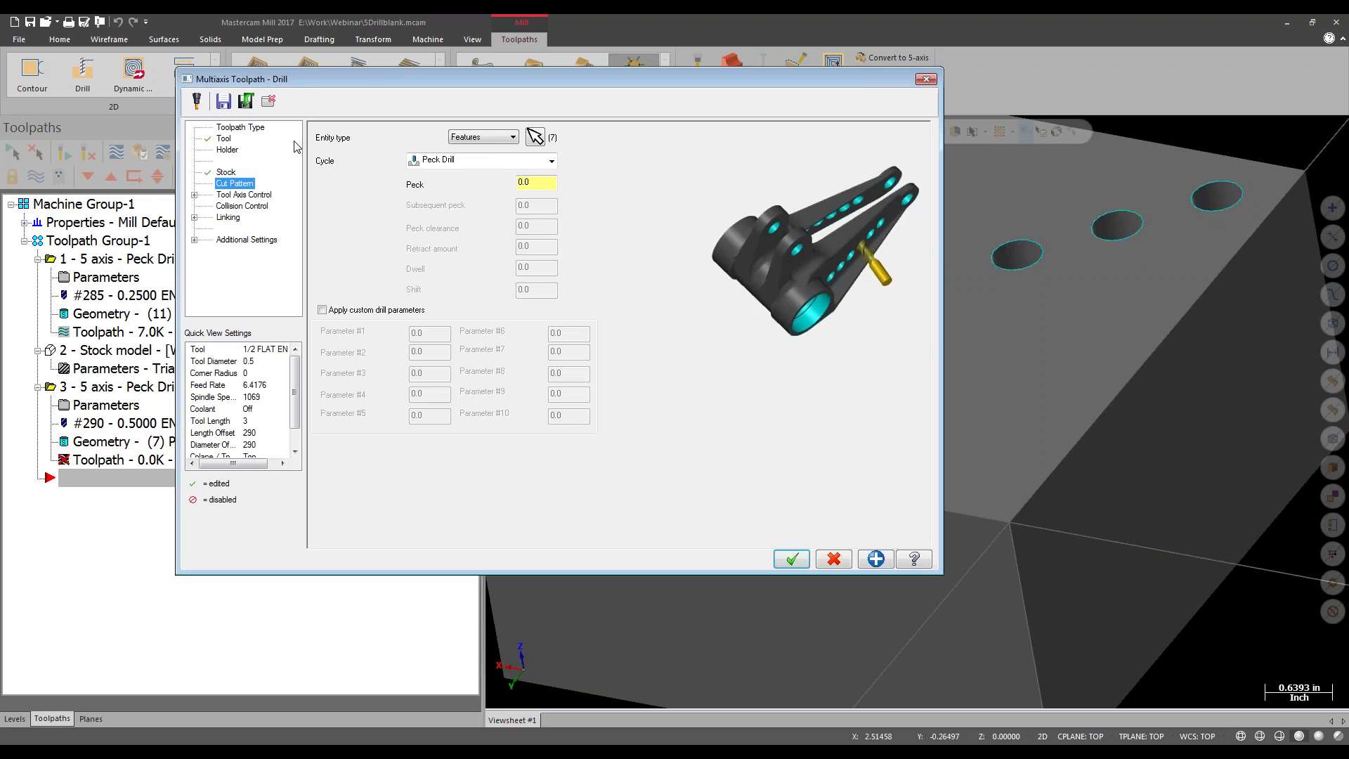
Review the tool axis and collision settings, set the linking depth to -0.5 incremental, and generate the Drill toolpath.
left_click(258, 196)
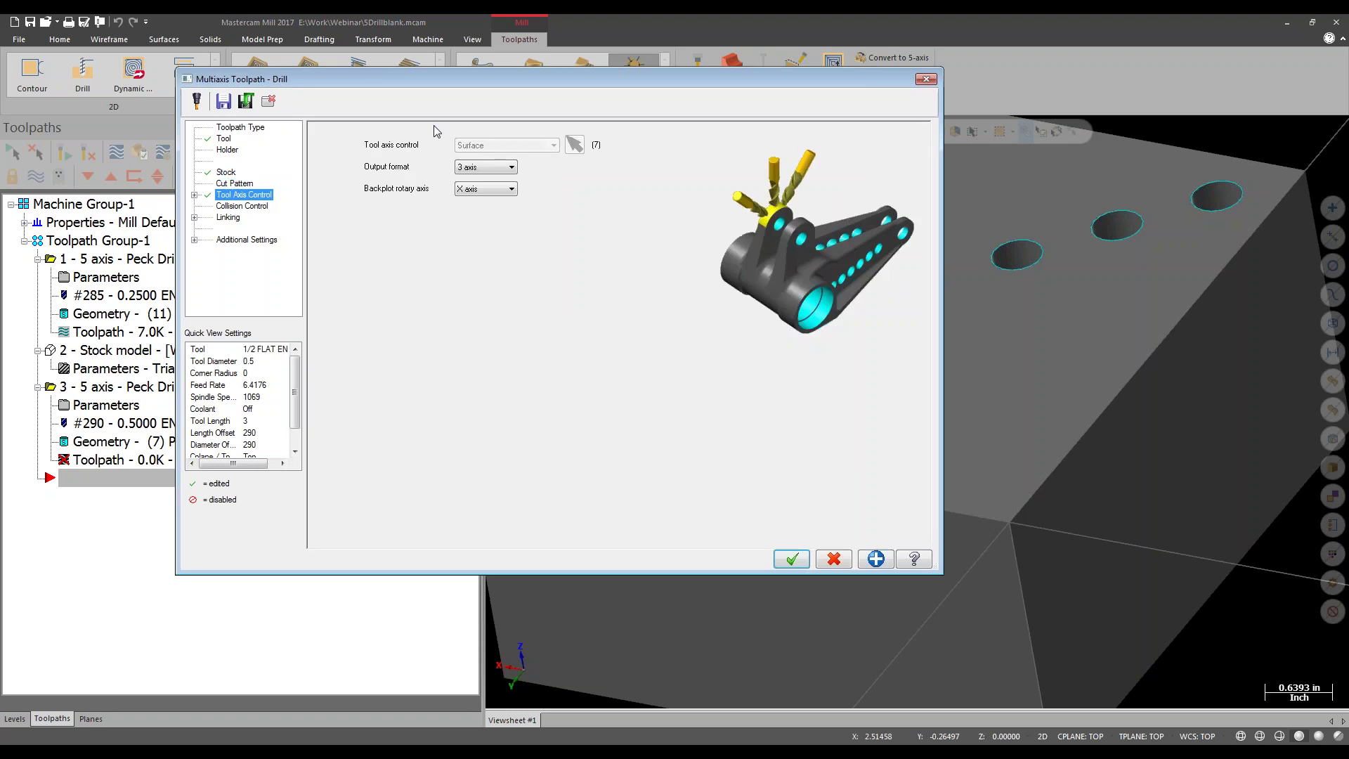
left_click(244, 207)
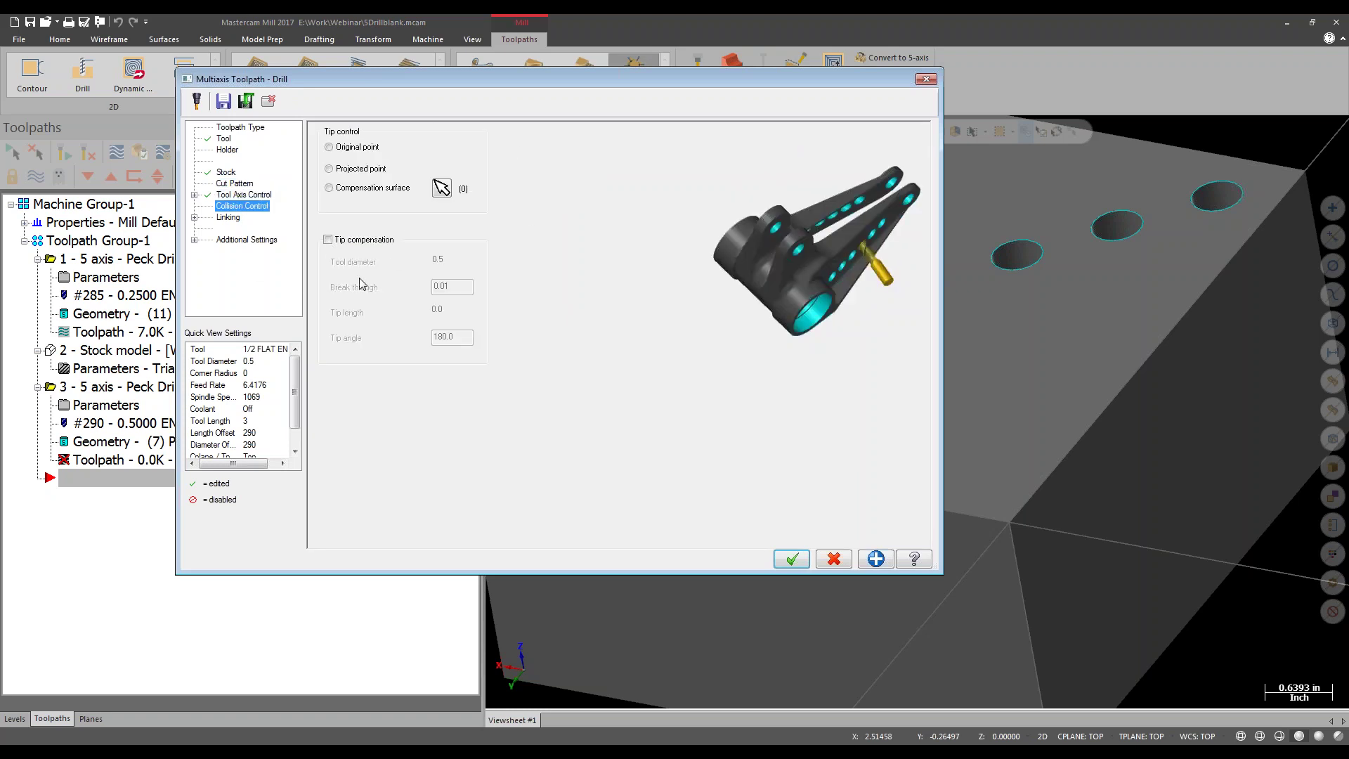
left_click(231, 218)
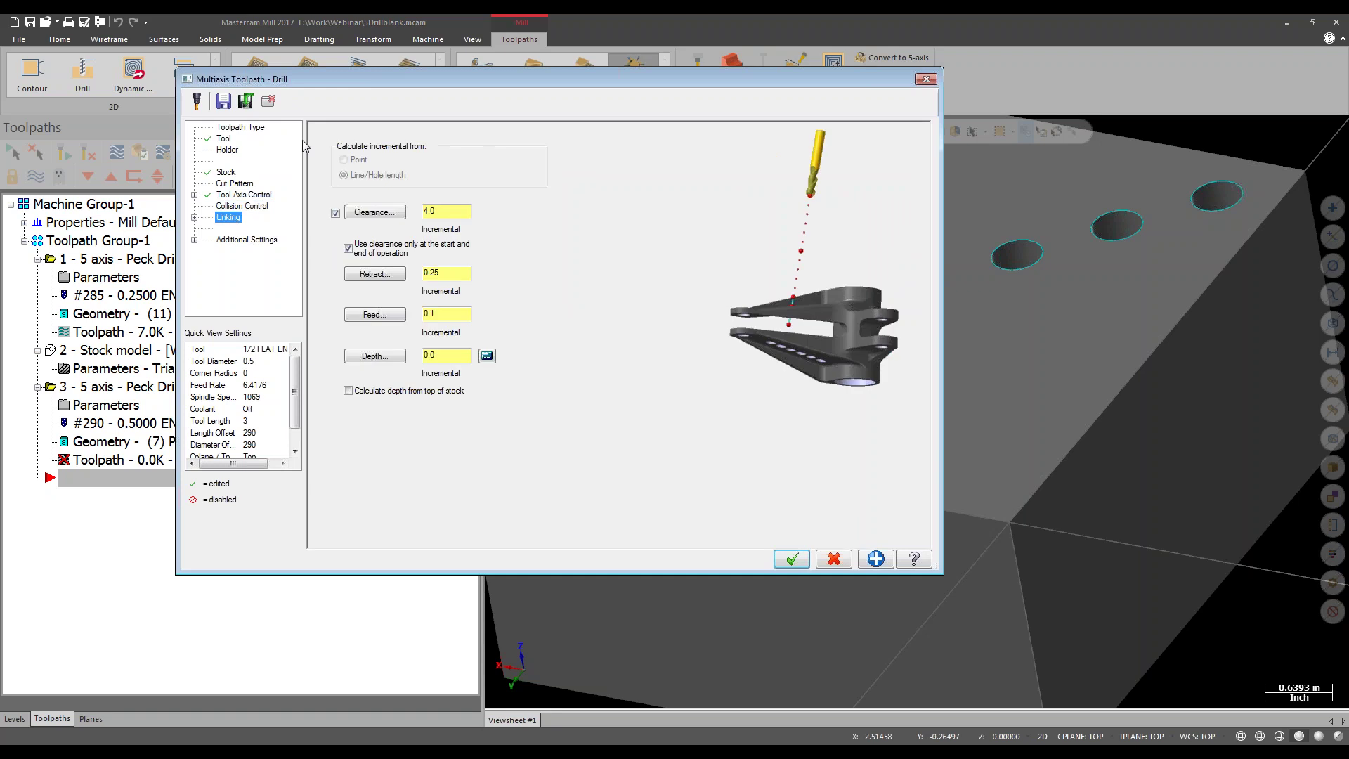
left_click(432, 355)
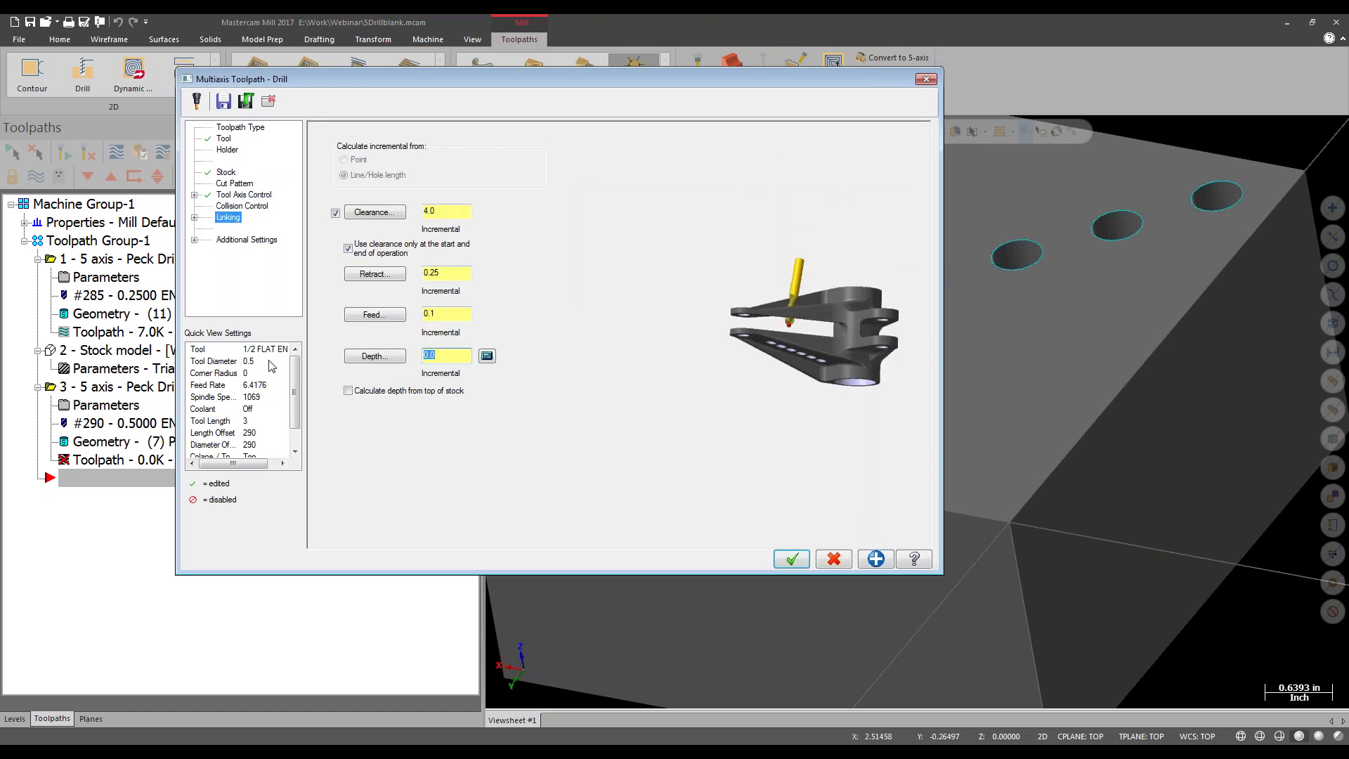
type("-.5")
left_click(793, 560)
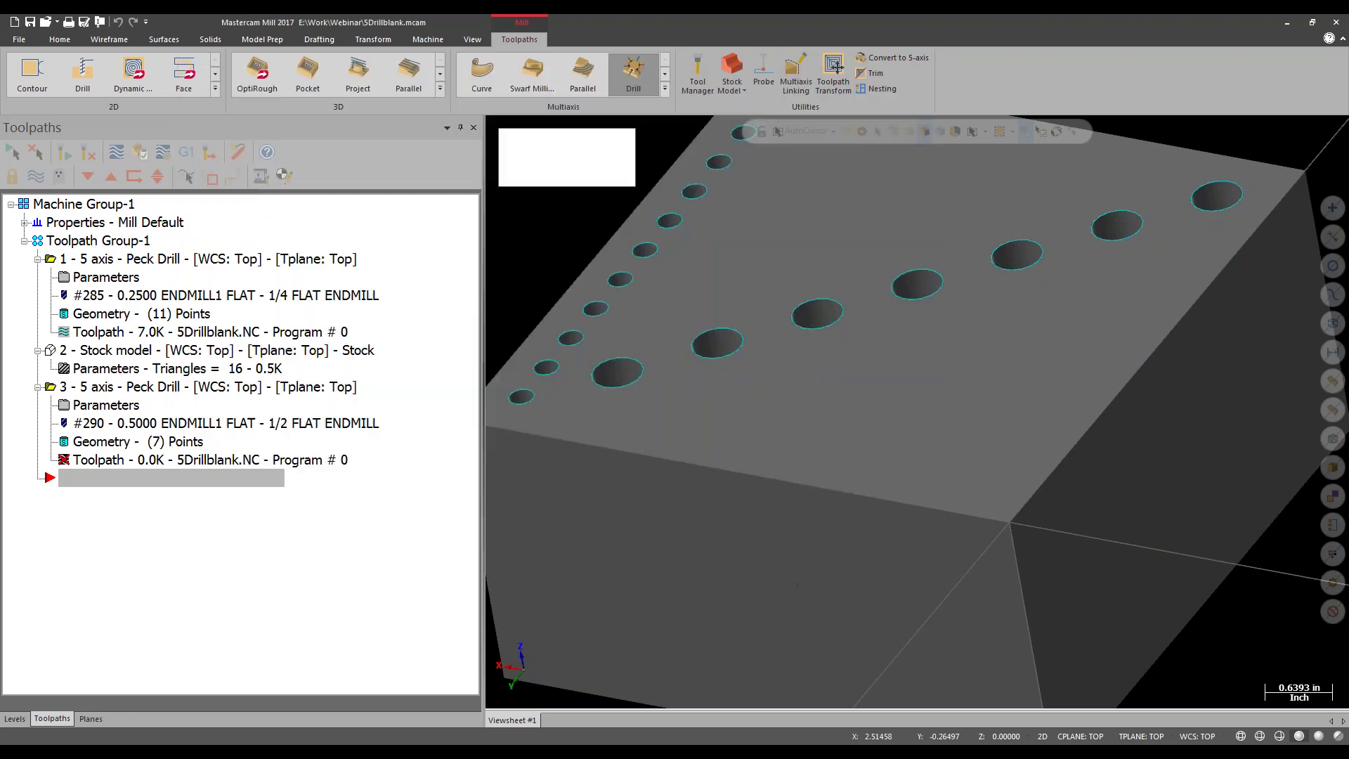
Redisplay the stock model and view it with the new drill toolpath from the front.
middle_click_drag(766, 277, 790, 264)
right_click(790, 263)
left_click(831, 370)
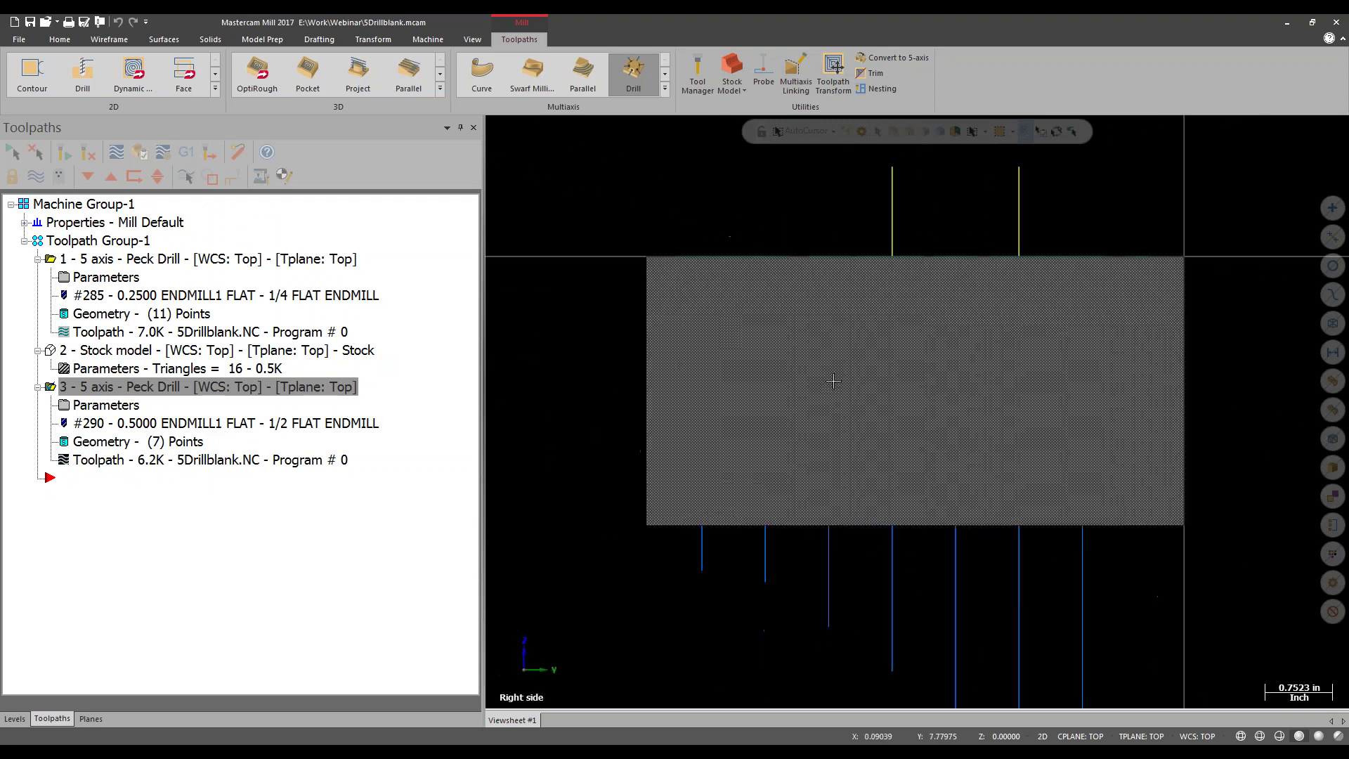
left_click(180, 349)
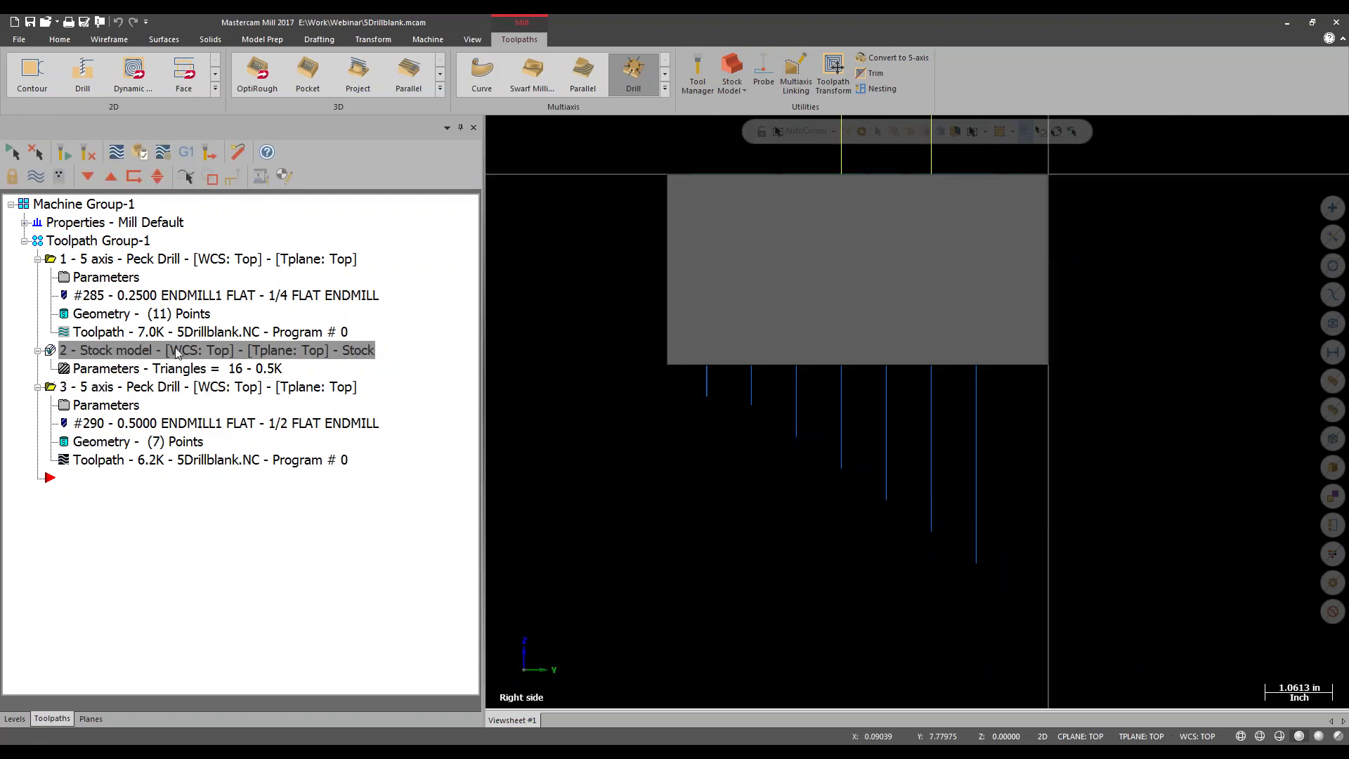
left_click(59, 175)
right_click(600, 376)
left_click(654, 483)
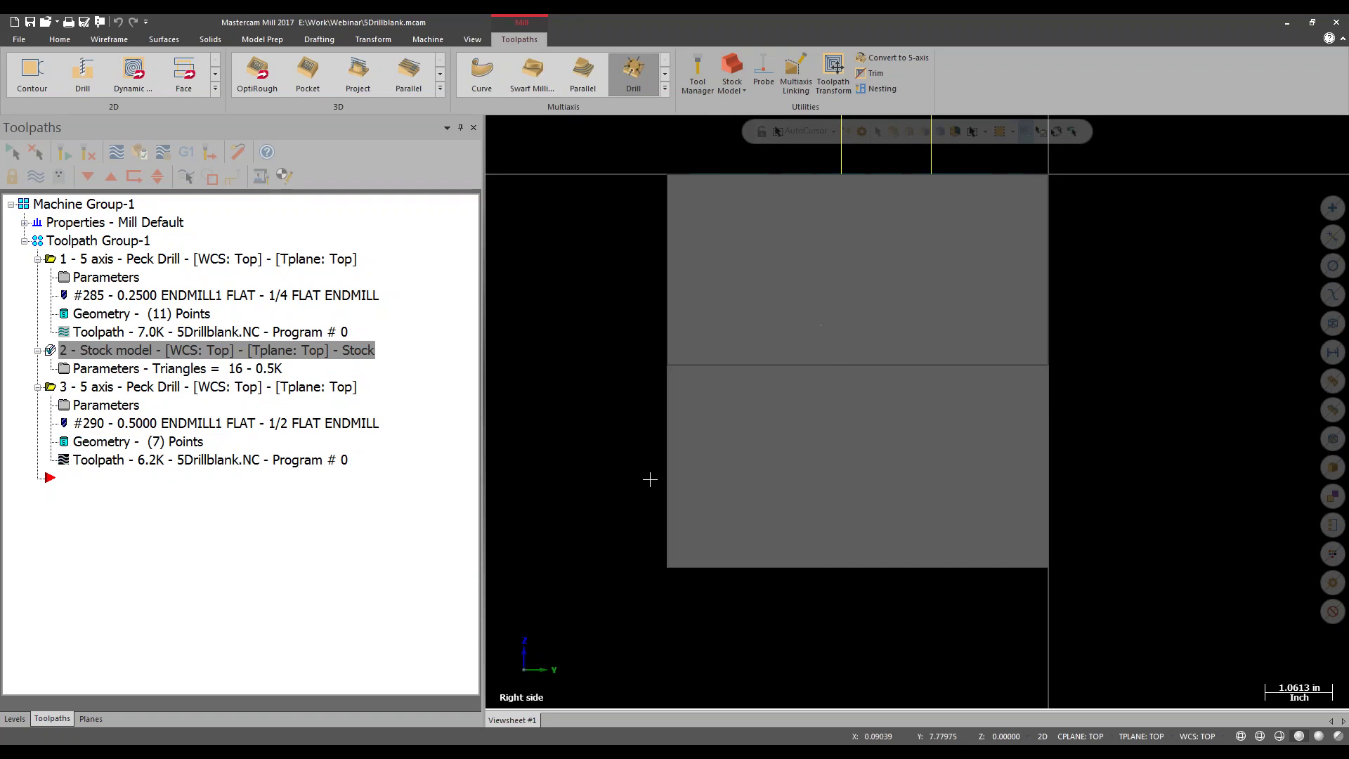
right_click(621, 420)
left_click(643, 509)
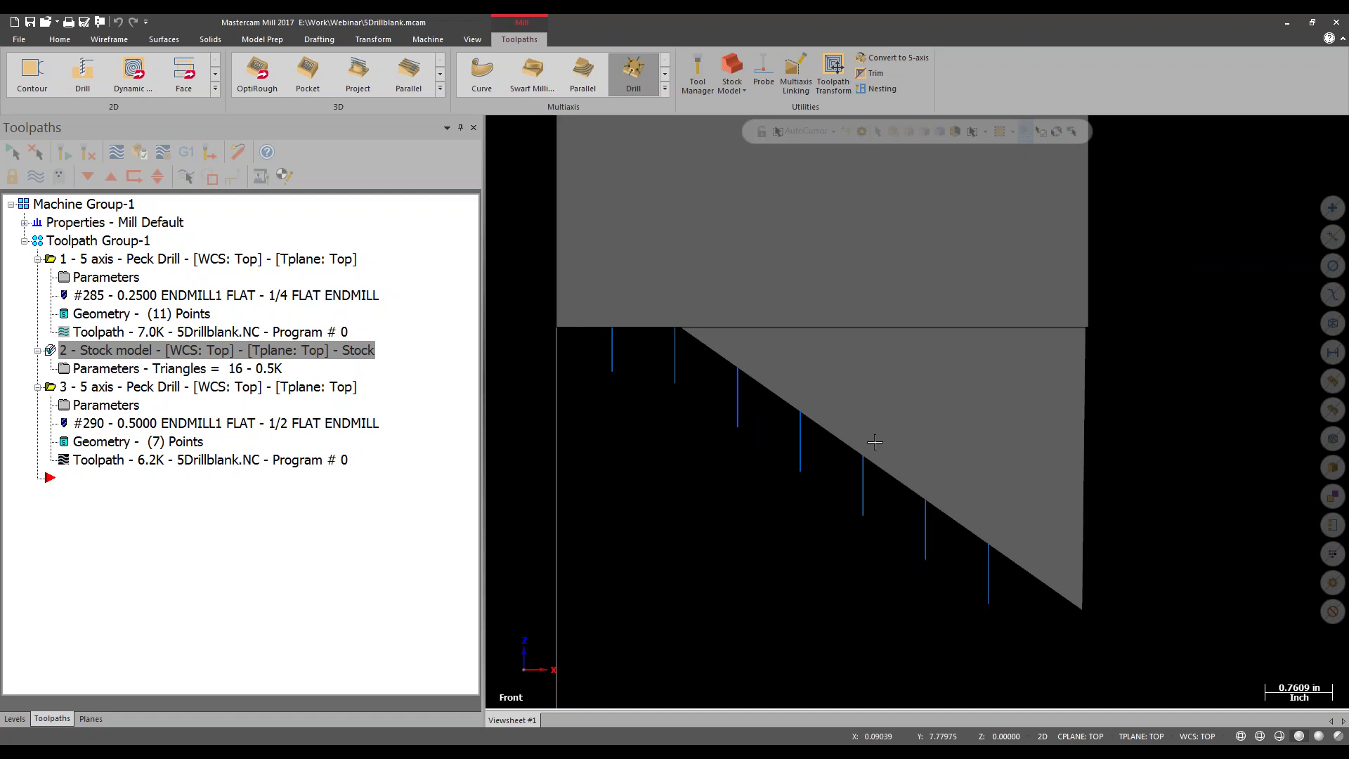
Examine how far the drill moves extend past the stock's flat and angled bottom faces, at close range and from the front.
scroll(621, 324, "up", 5)
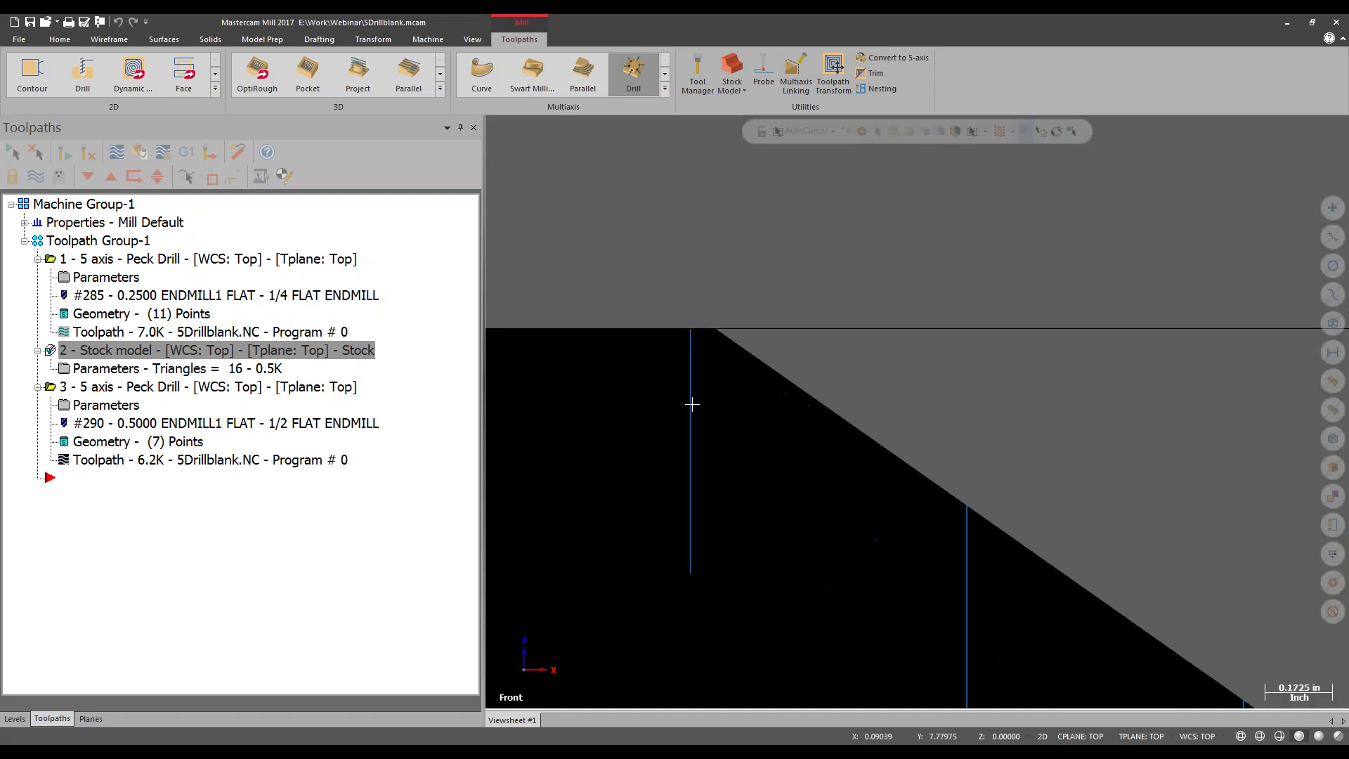
middle_click_drag(684, 436, 701, 285)
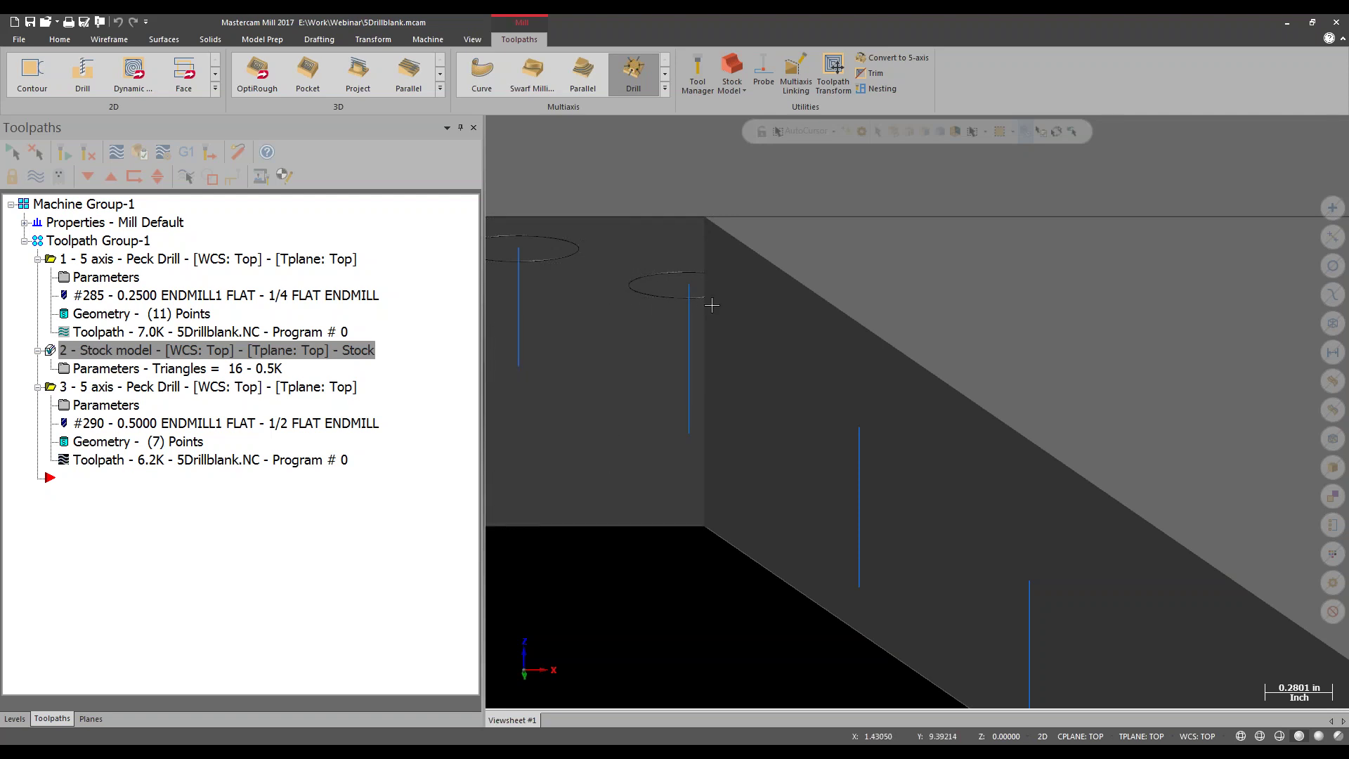
right_click(696, 264)
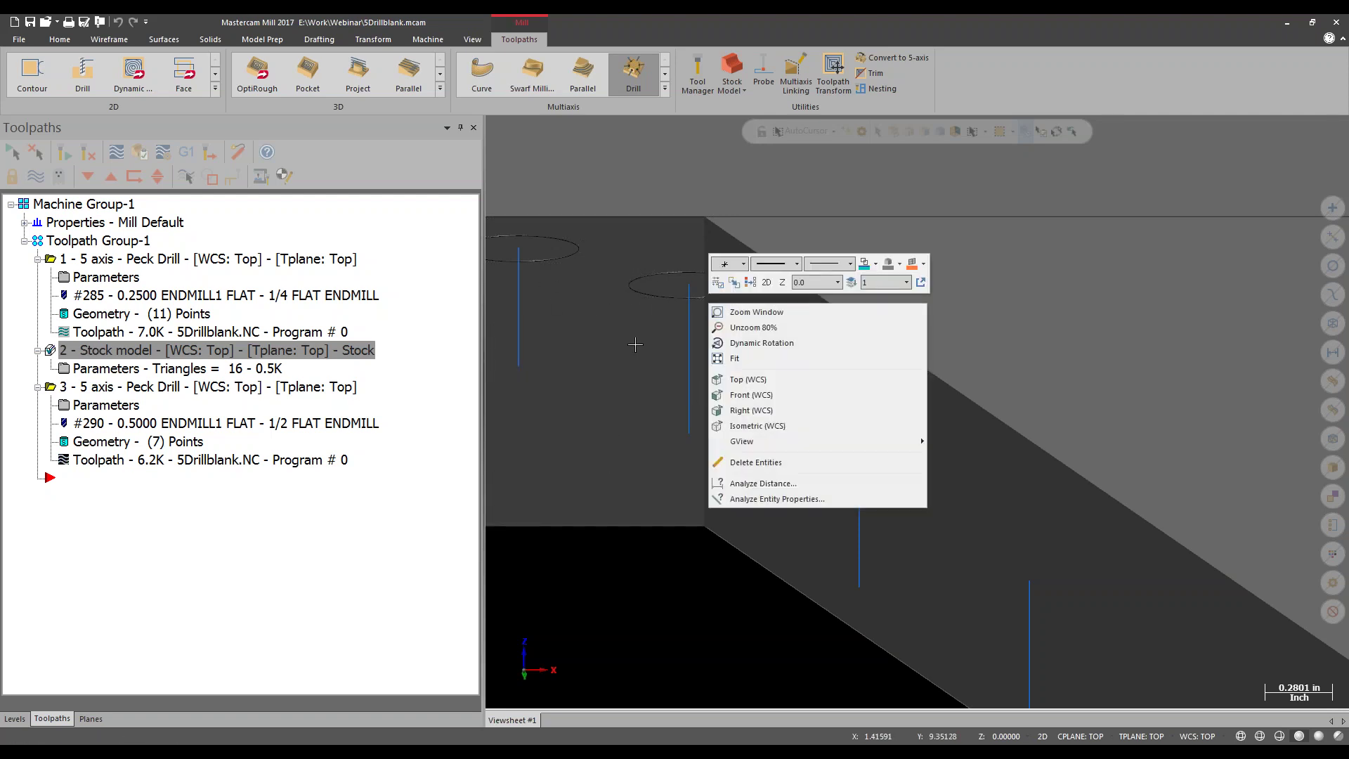
left_click(558, 296)
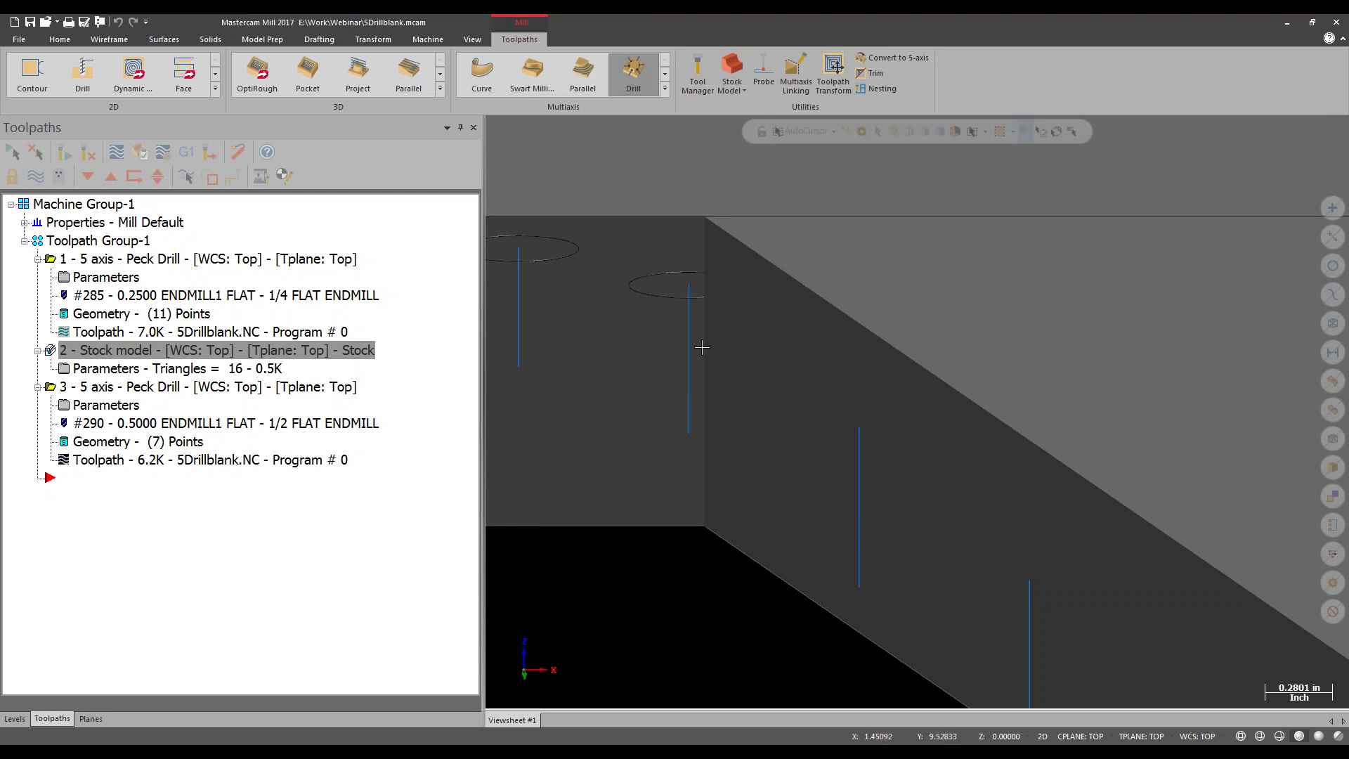
right_click(720, 311)
left_click(751, 402)
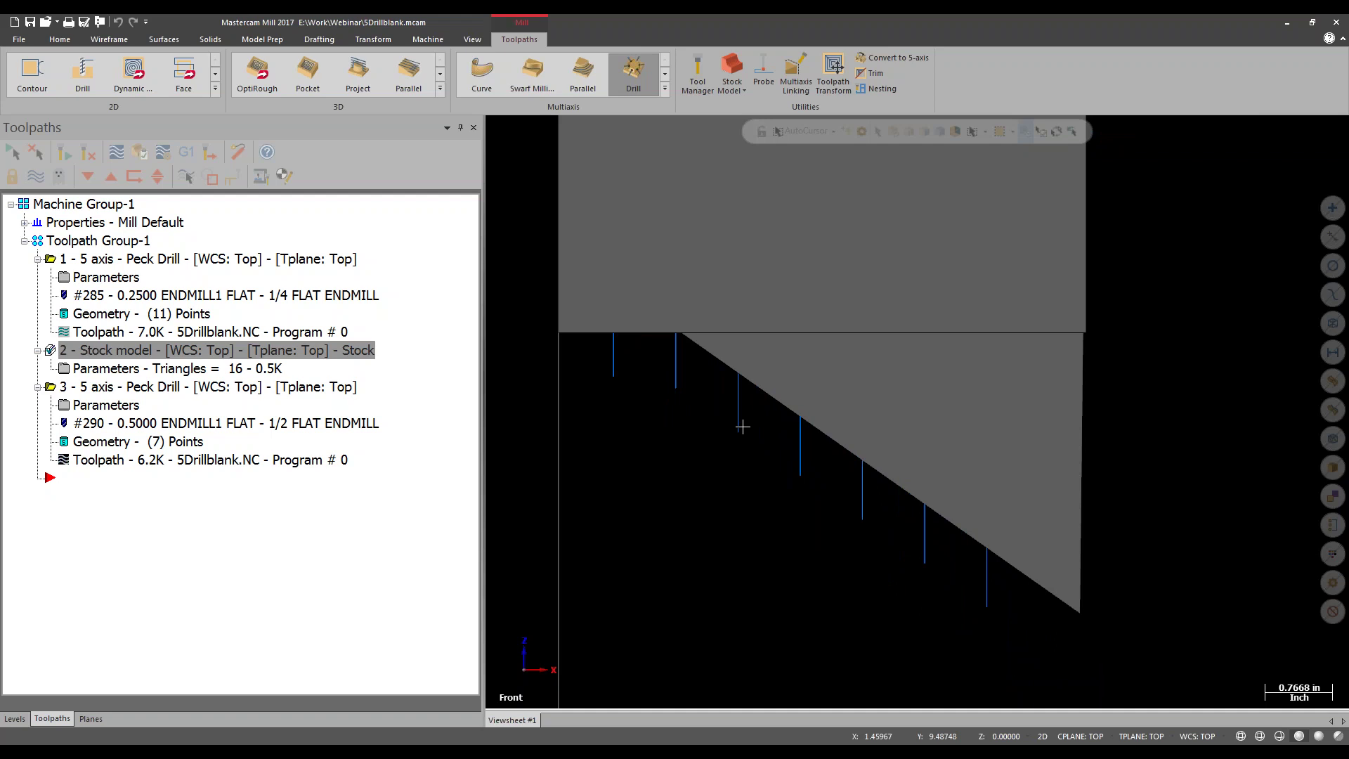
scroll(743, 426, "down", 3)
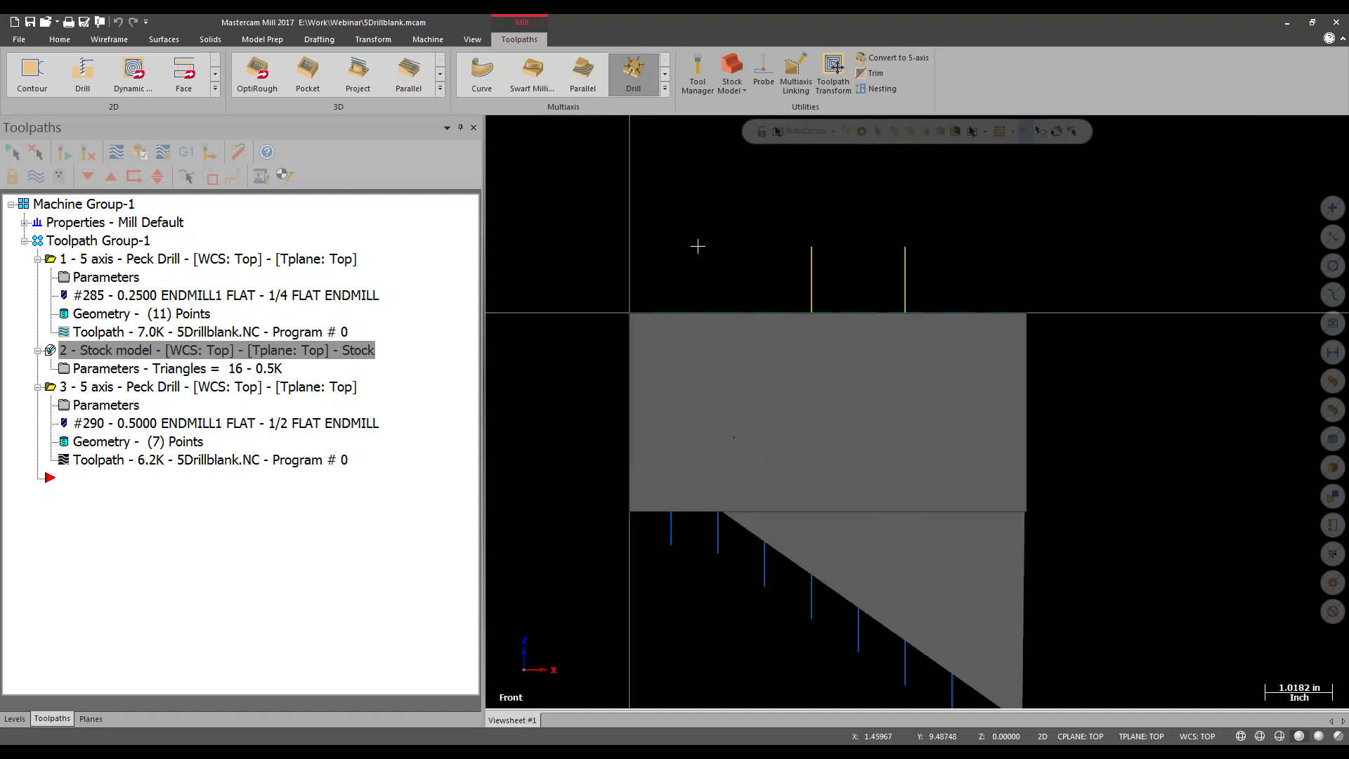
scroll(683, 624, "up", 1)
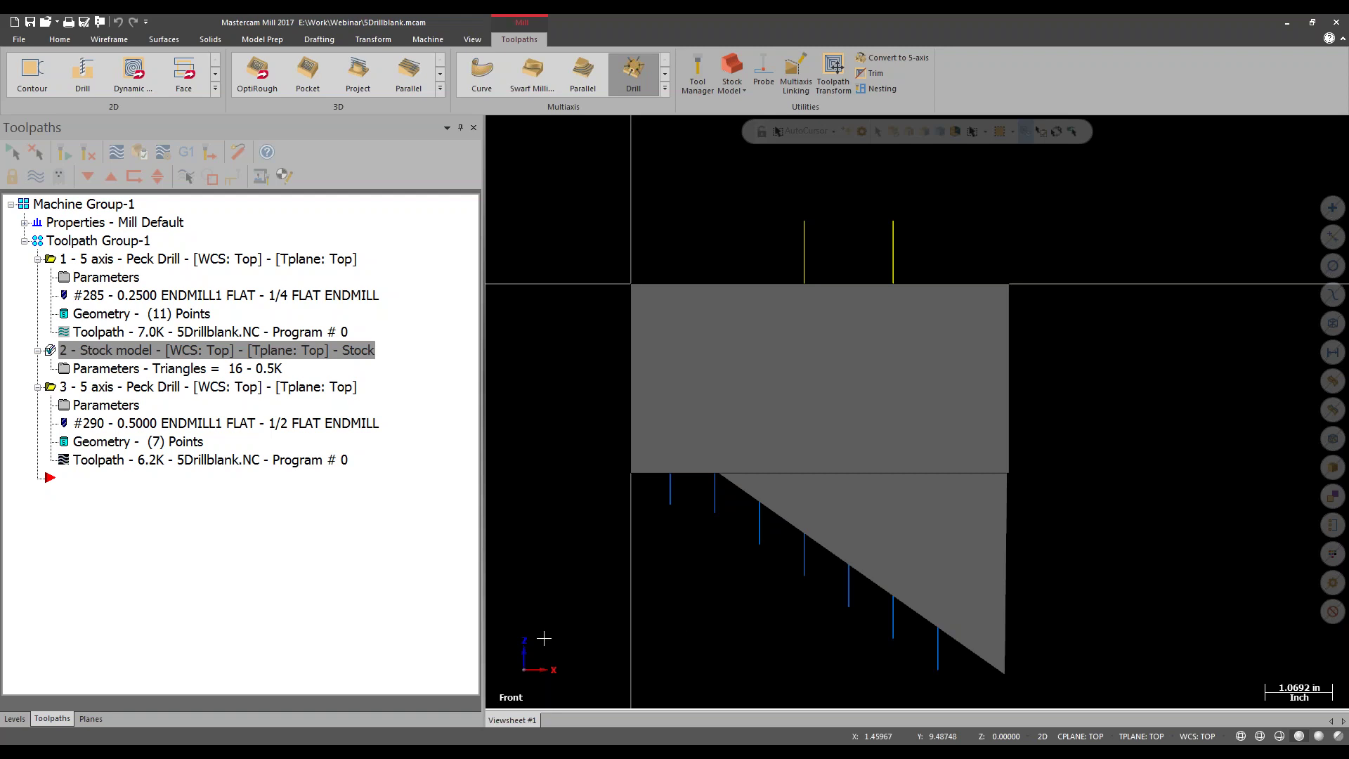
Switch to the 6tilttoavoidgougeblank file and view its stepped part at close range.
mouse_move(237, 755)
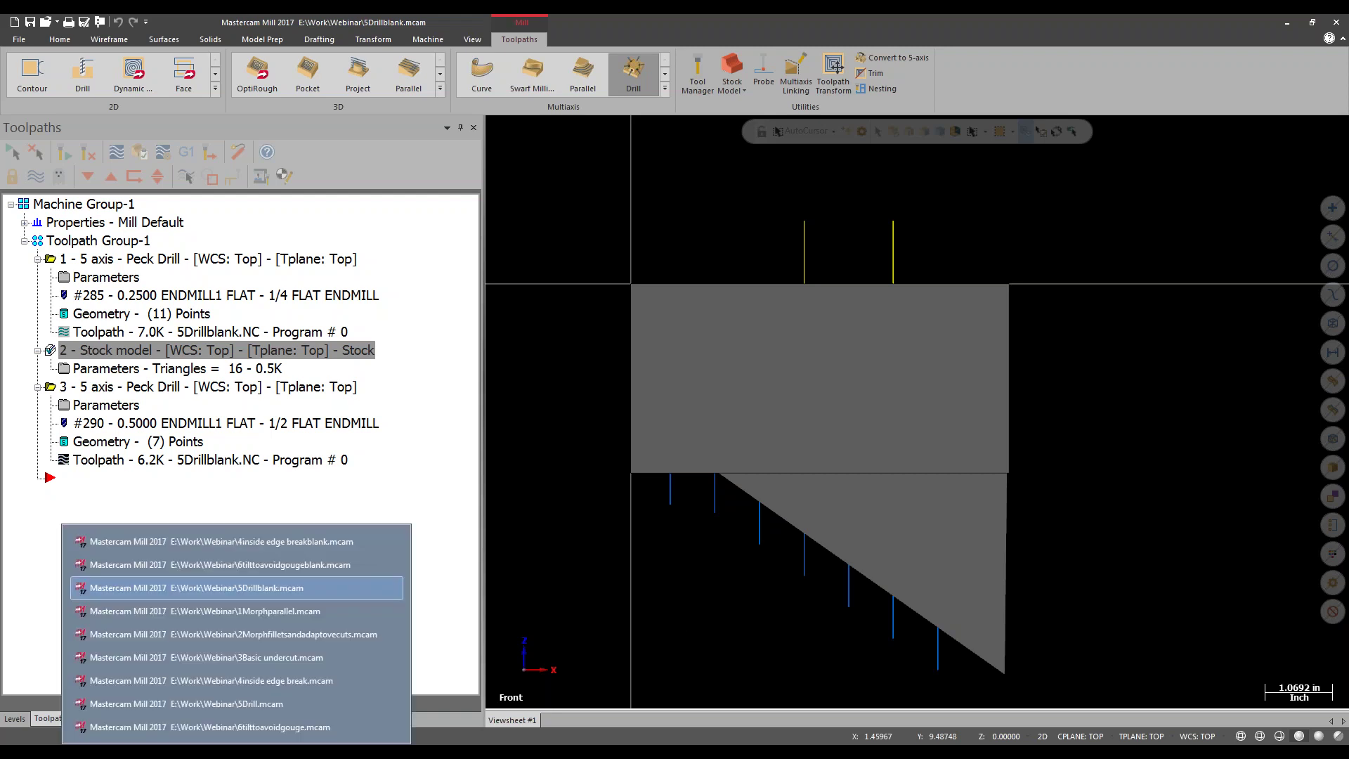
left_click(267, 566)
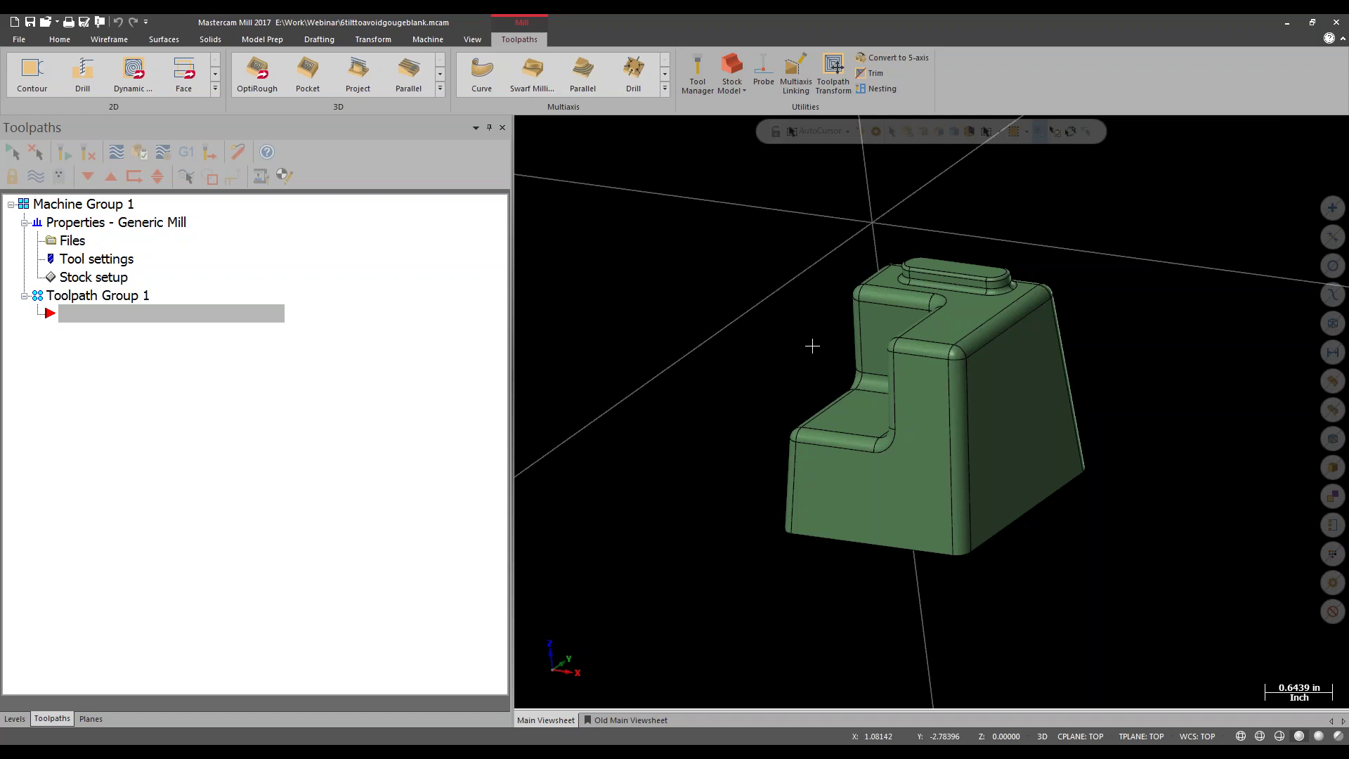
scroll(812, 345, "up", 2)
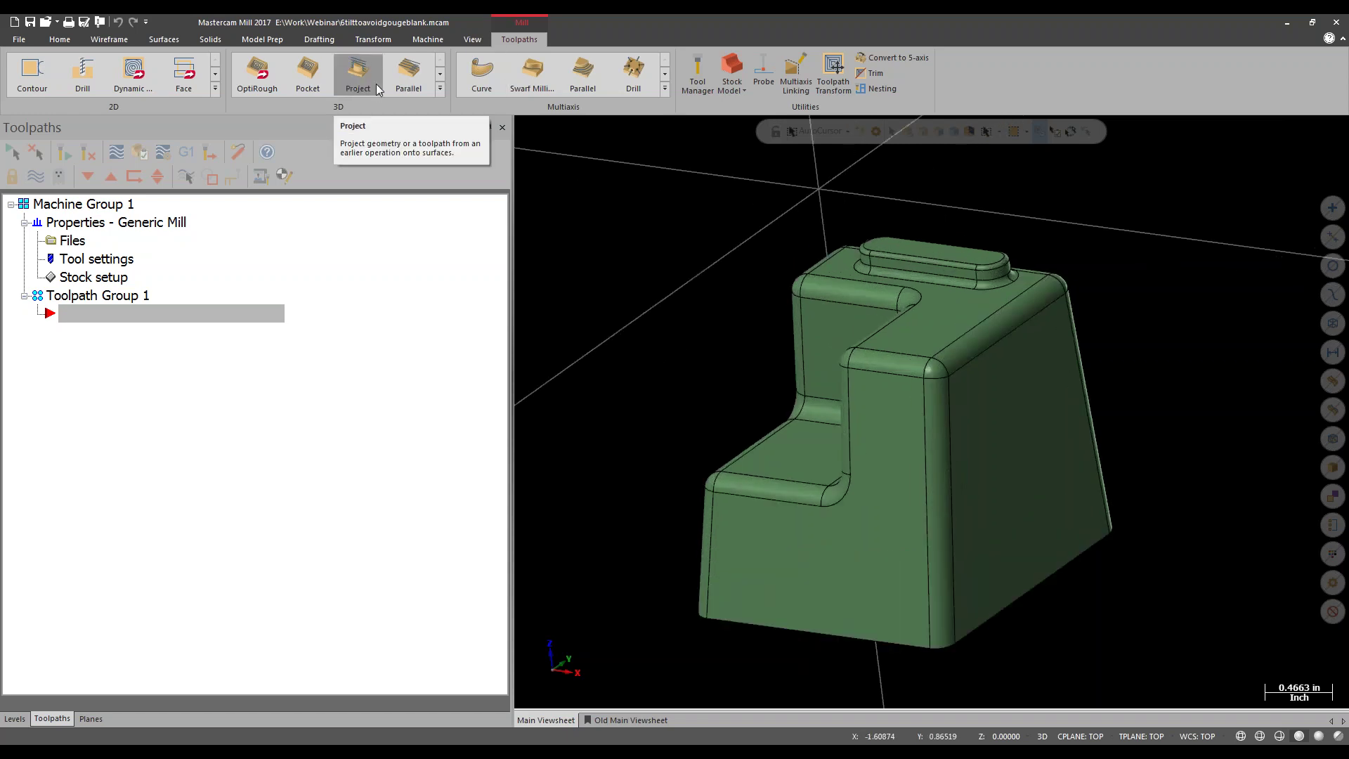
Create a Surface High Speed Waterline toolpath with all of the part's surfaces as drive surfaces.
left_click(437, 88)
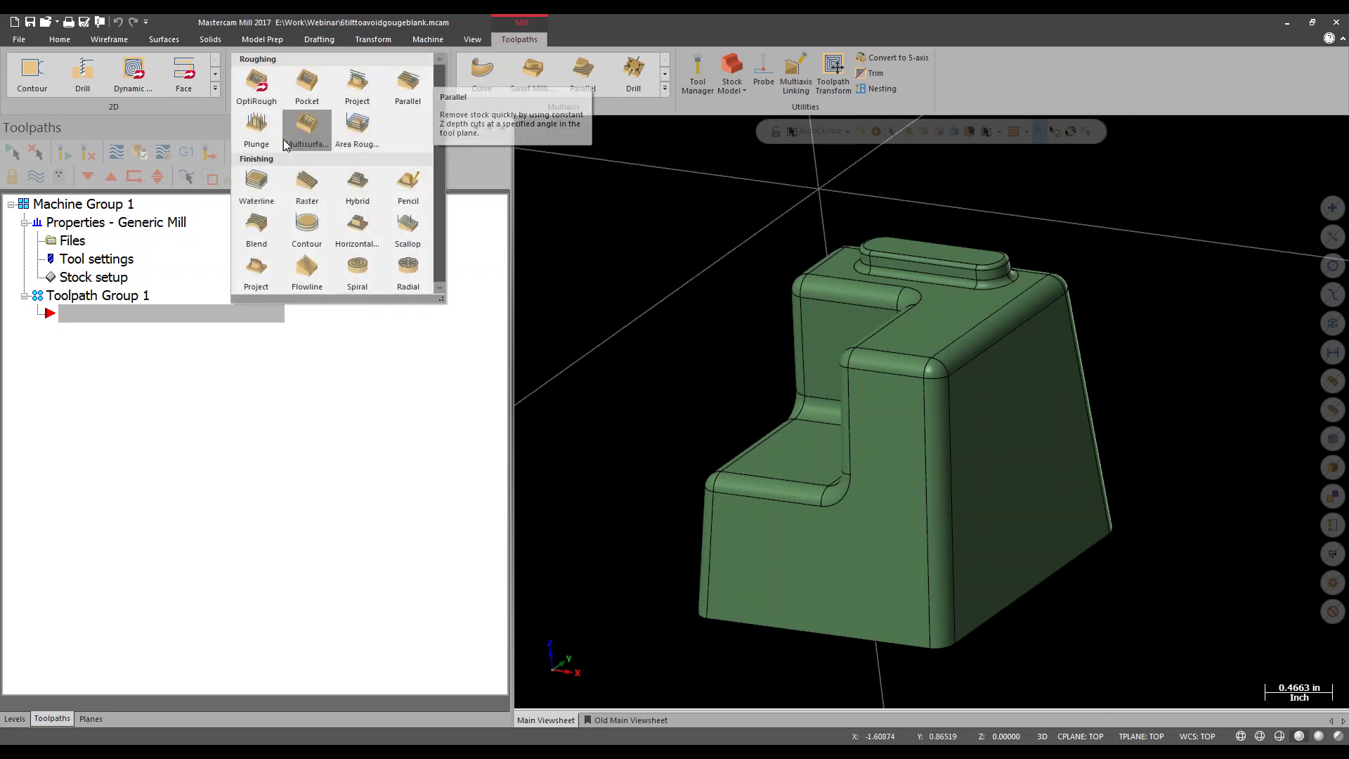
left_click(256, 193)
left_click(83, 226)
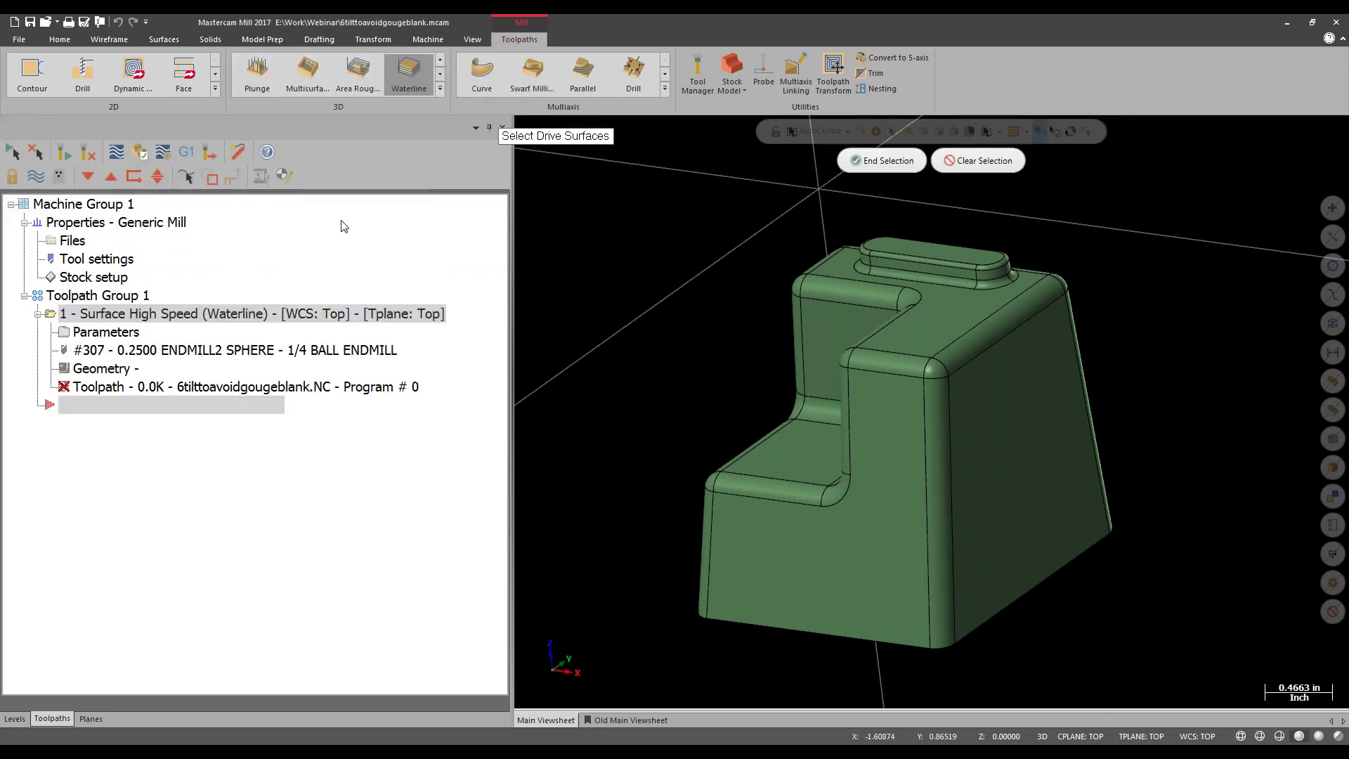
scroll(603, 232, "down", 2)
left_click_drag(705, 288, 1092, 611)
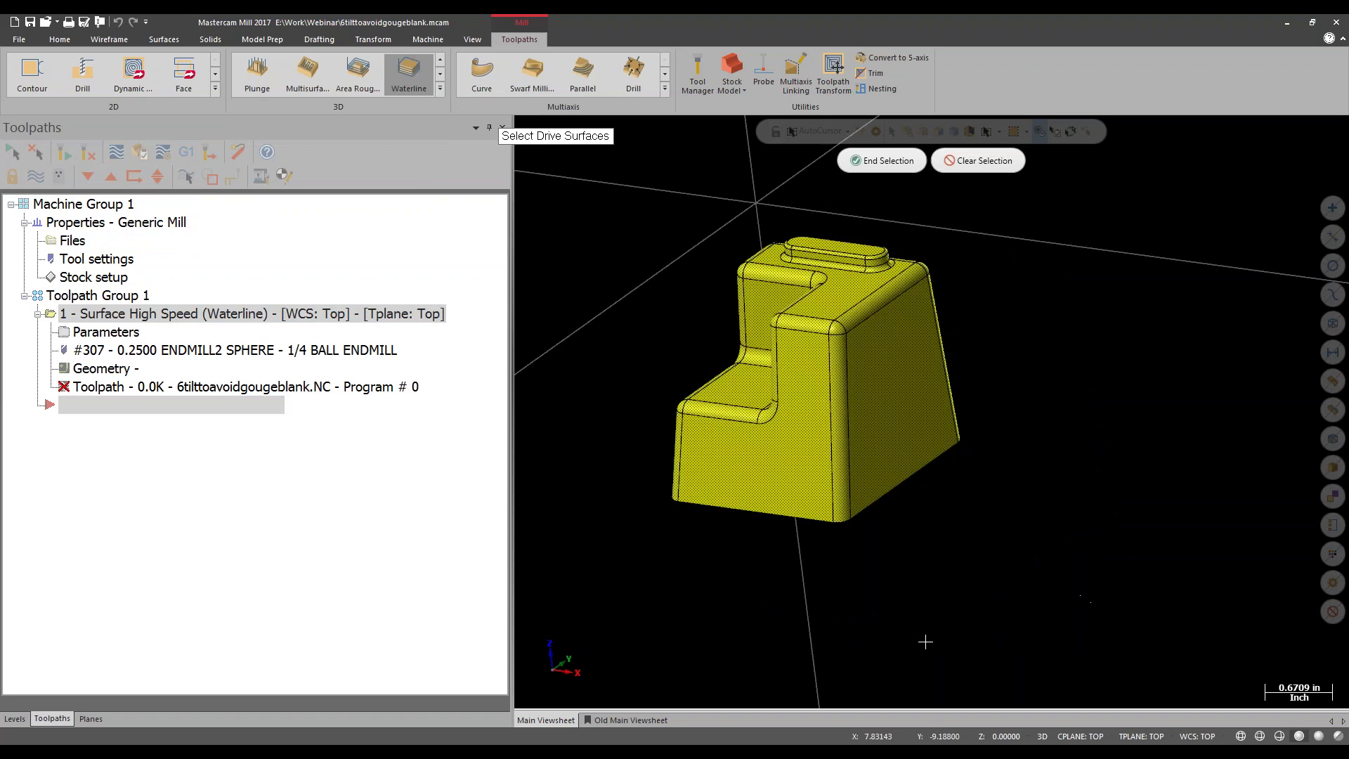
left_click(896, 164)
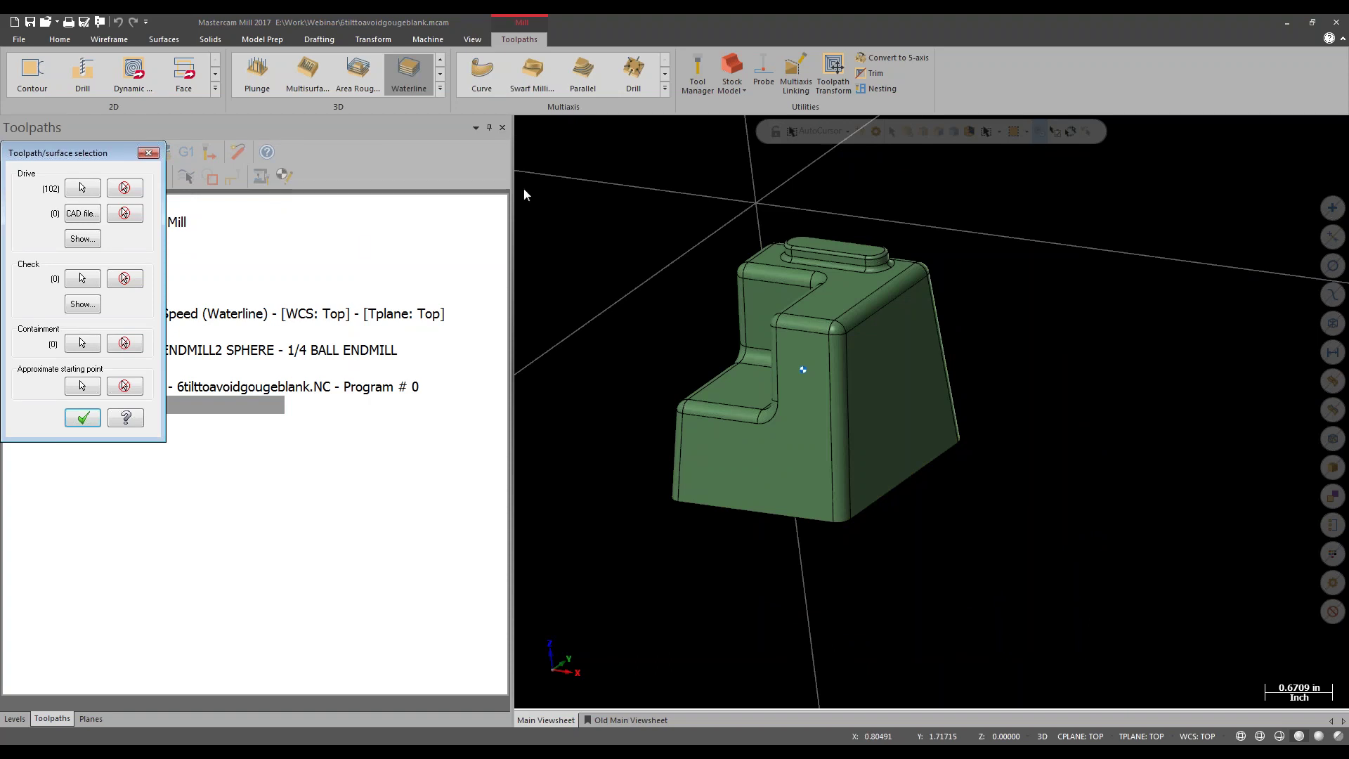
left_click(83, 419)
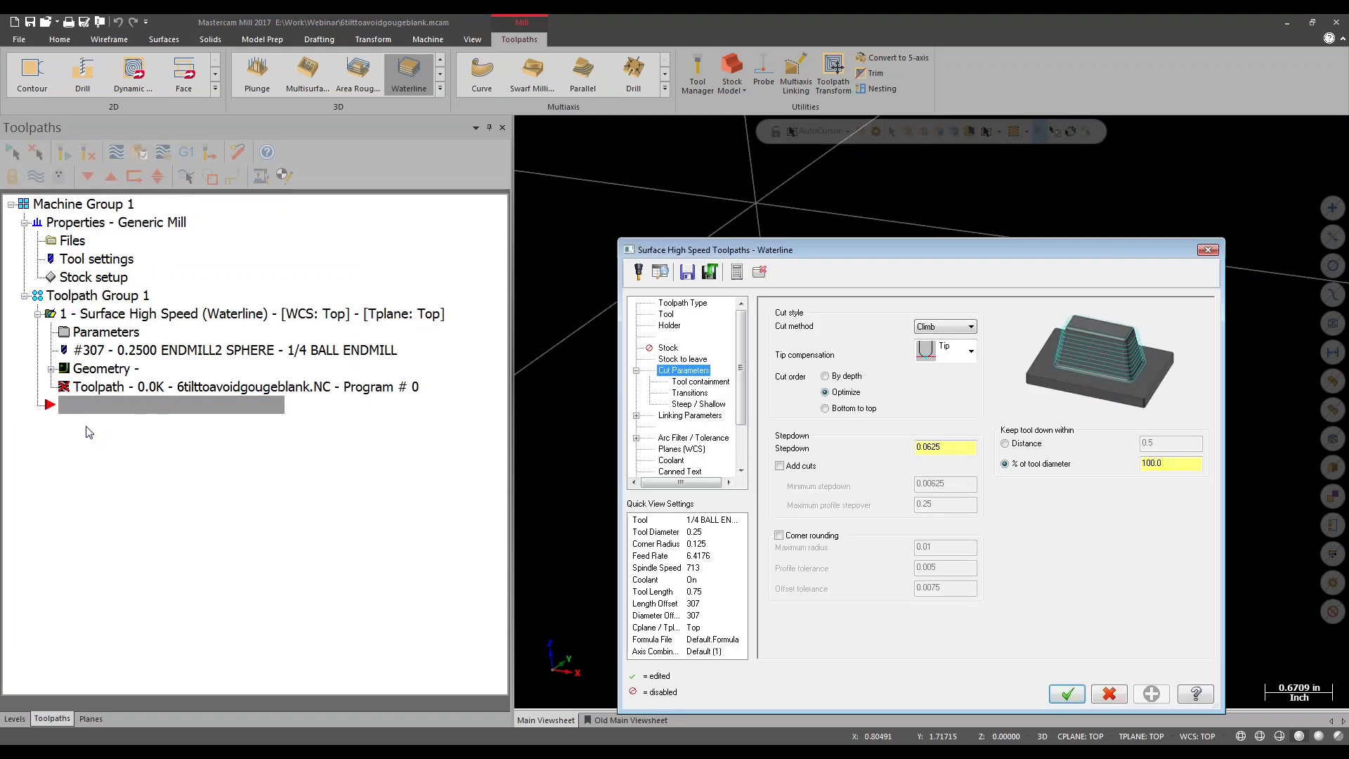
Enable holder collision checking for the 1/4 ball endmill and choose tilt to avoid gouge.
left_click_drag(731, 257, 361, 120)
left_click(297, 175)
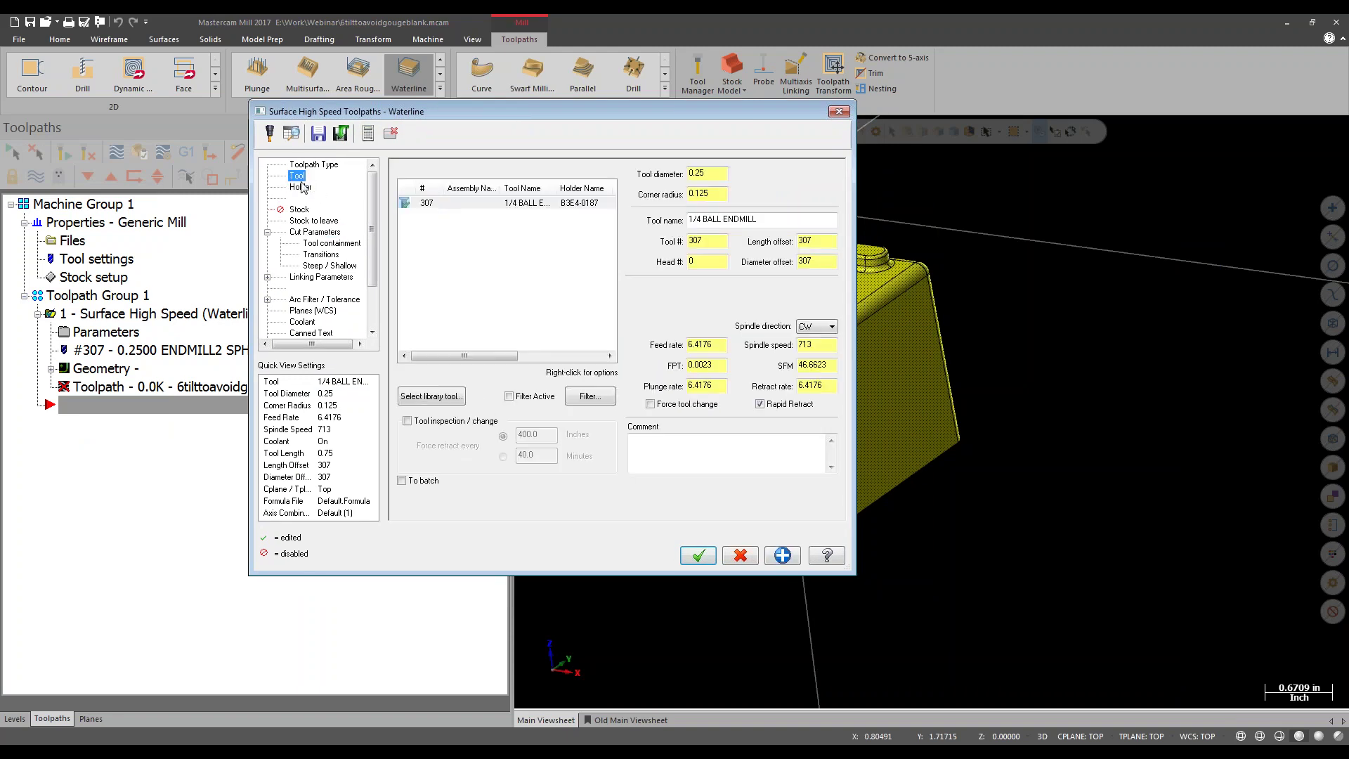
left_click(302, 187)
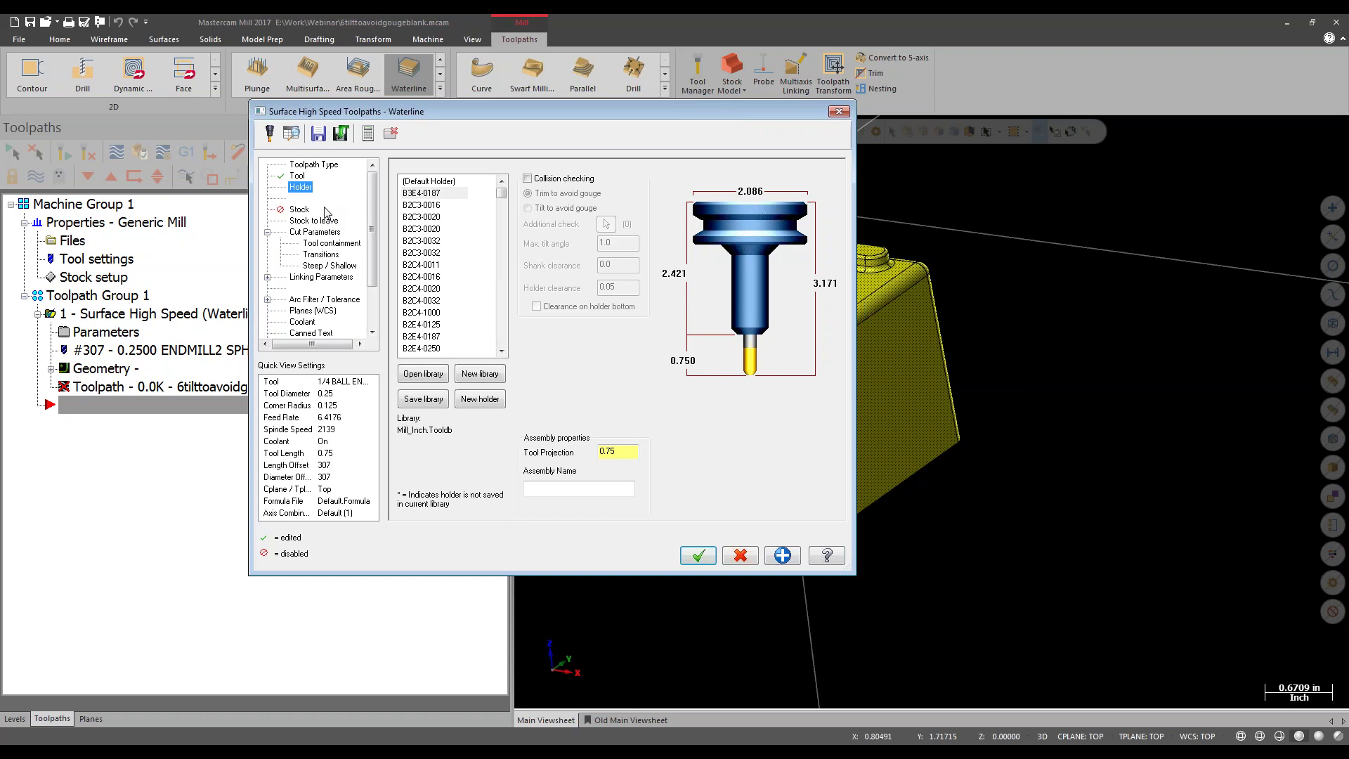
left_click(549, 180)
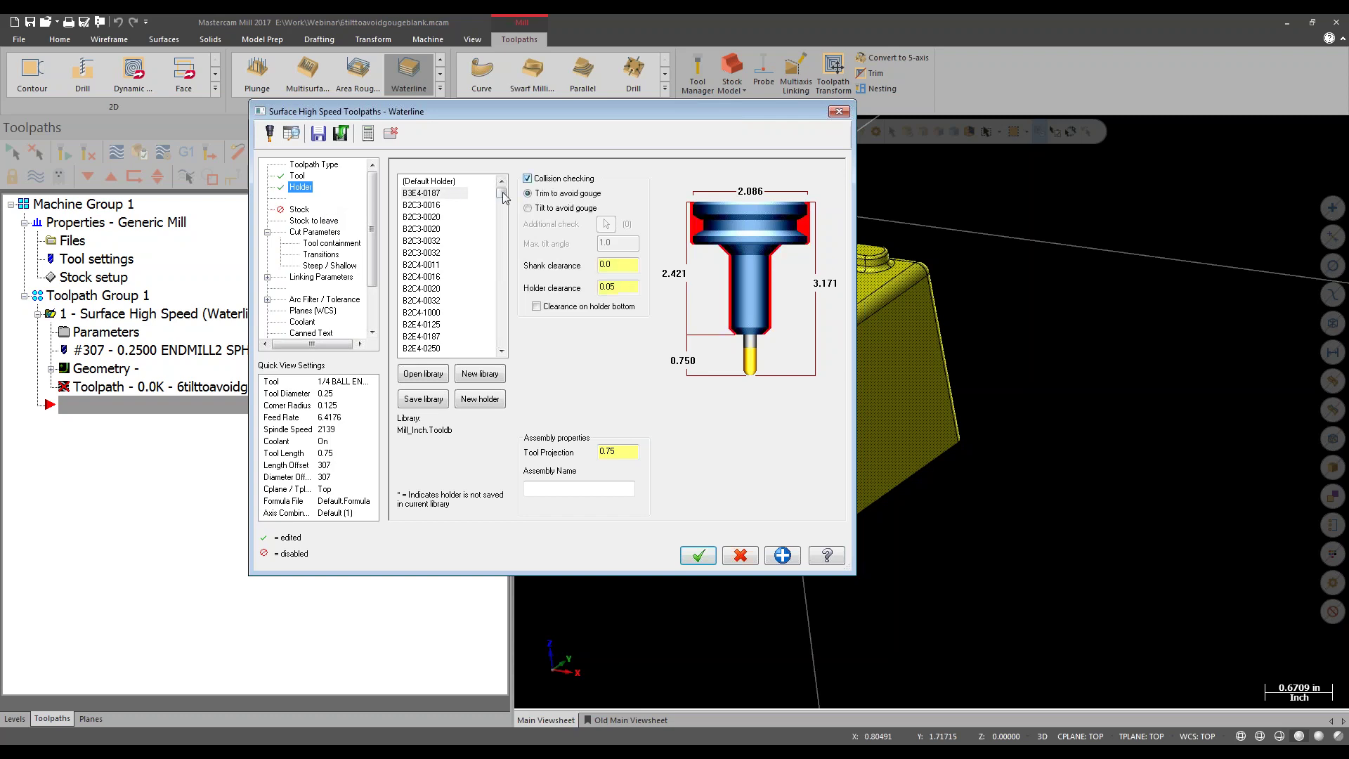
left_click(553, 209)
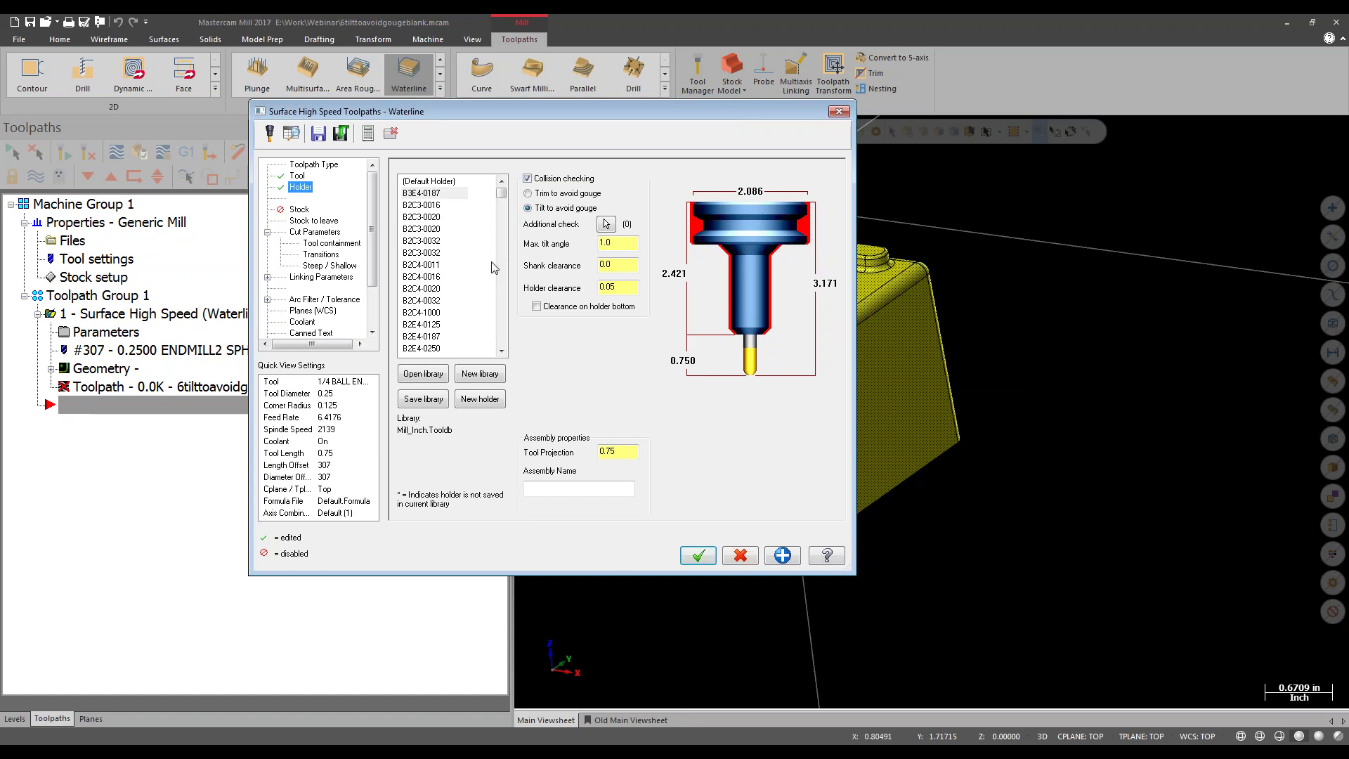
Set the maximum tilt angle to 75 and review the shank and holder clearance settings.
key("Tab")
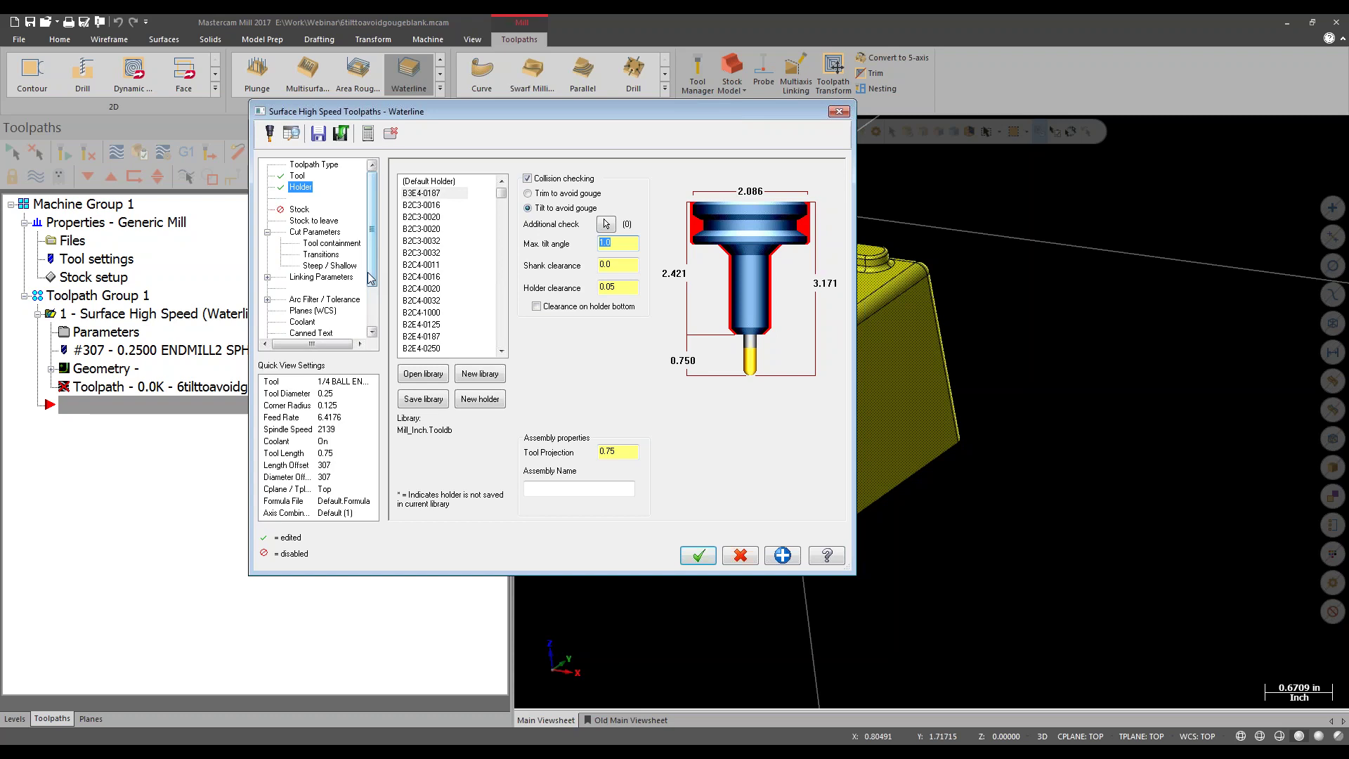
type("75")
key("Return")
left_click(602, 264)
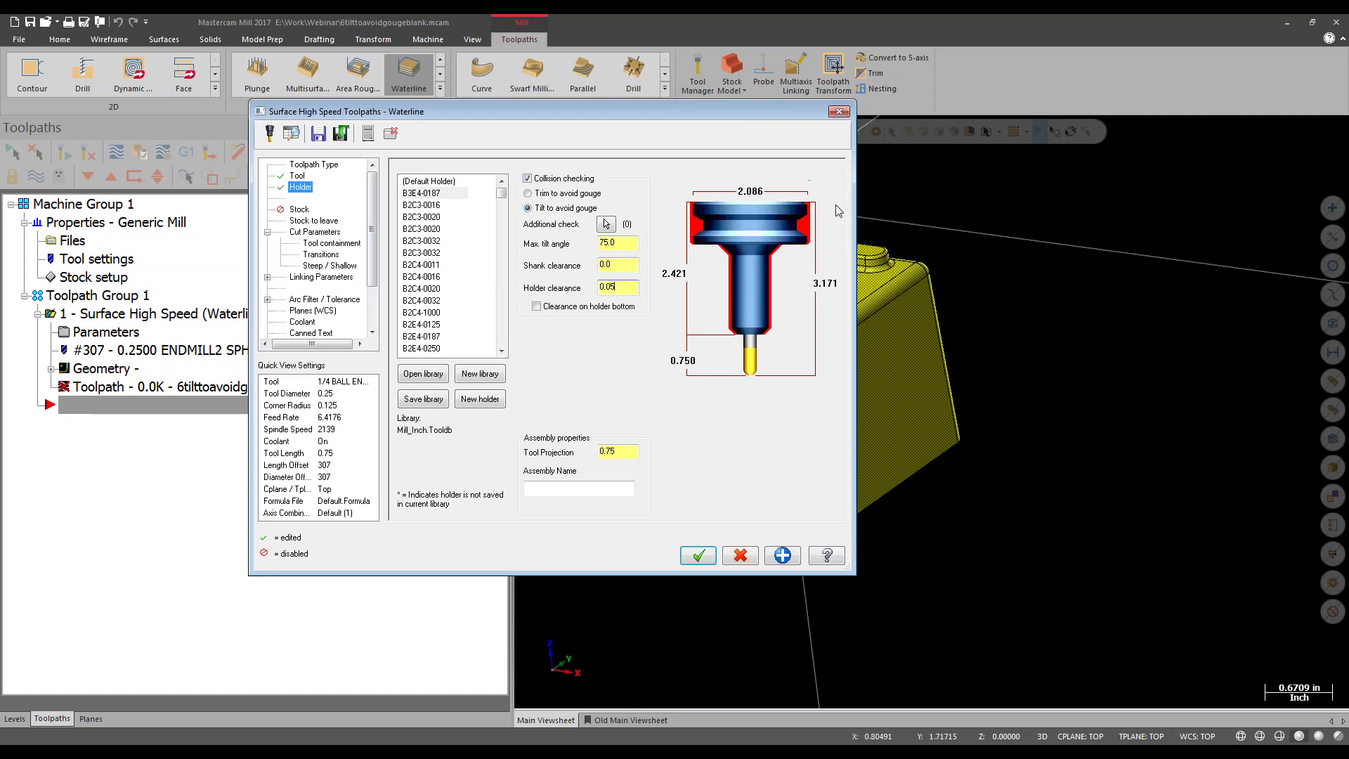
left_click(622, 287)
left_click(591, 307)
Set the stock to leave on the drive walls to 0.0 and the Waterline stepdown to 0.05.
left_click(321, 221)
key("Tab")
type("0.0")
key("Tab")
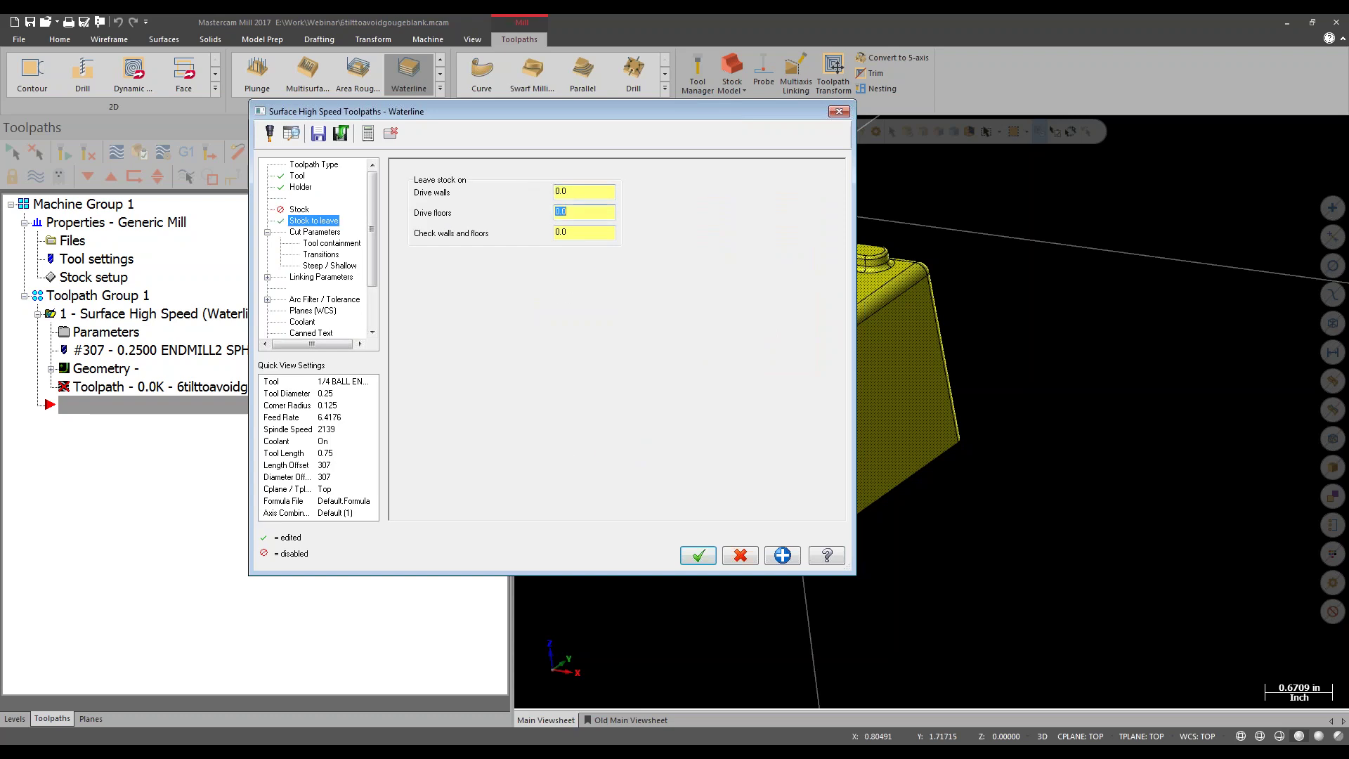
left_click(324, 232)
double_click(575, 308)
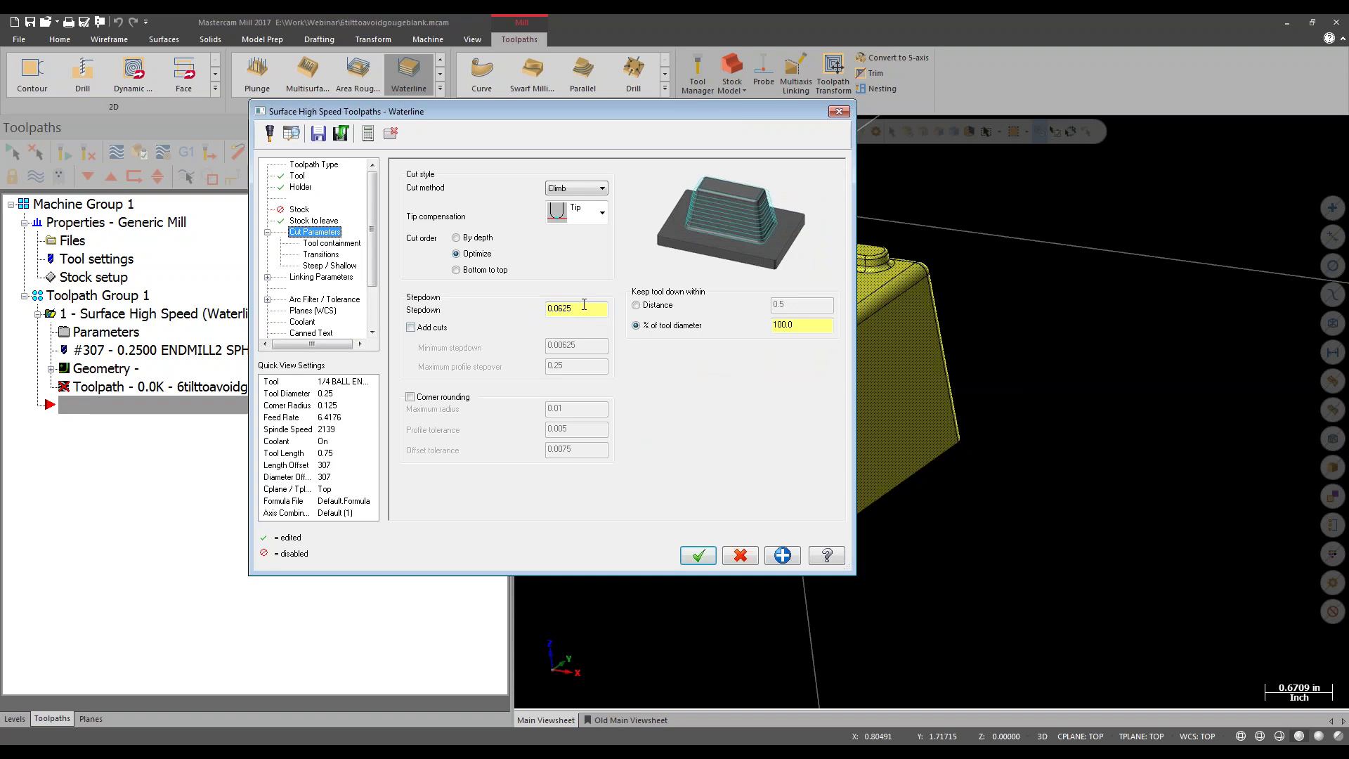
type("0.05")
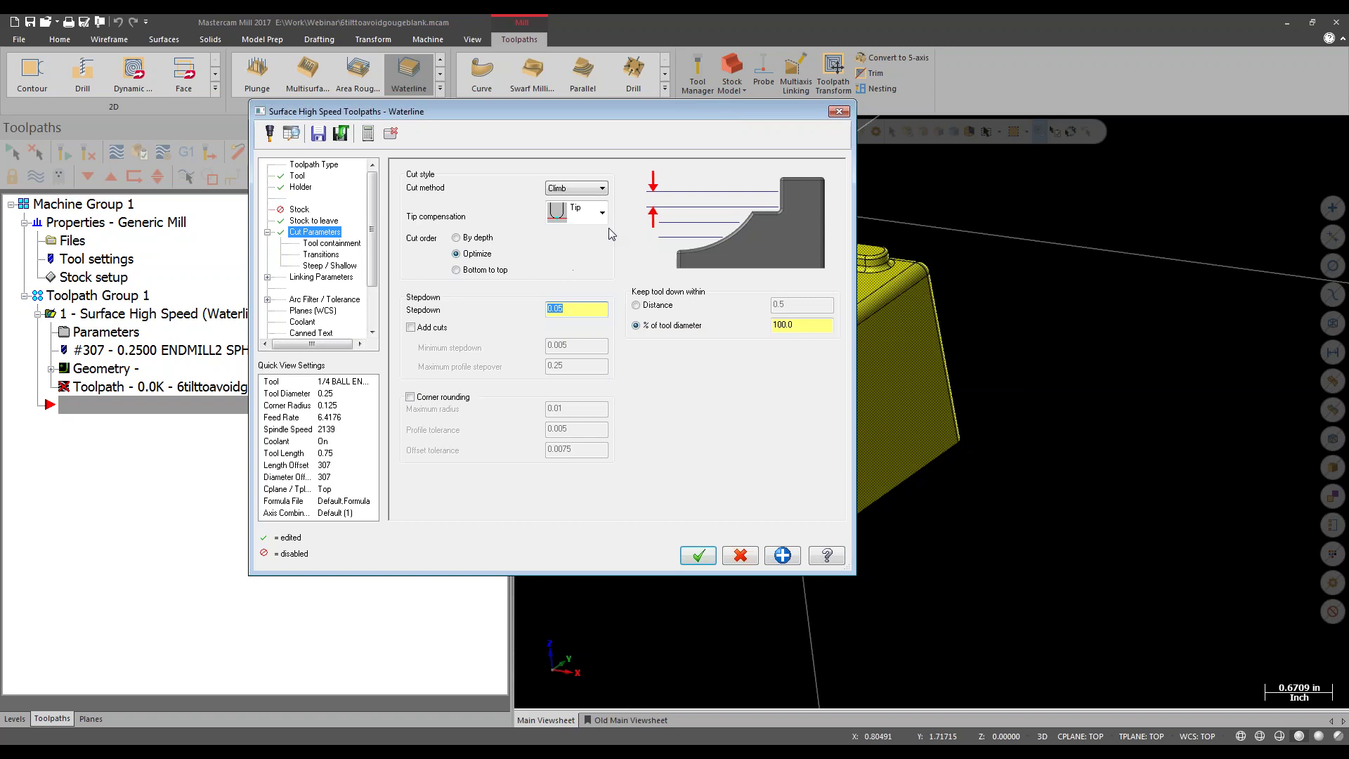
Generate the Waterline toolpath and suppress the holder gouge-check warning for this session.
left_click(694, 556)
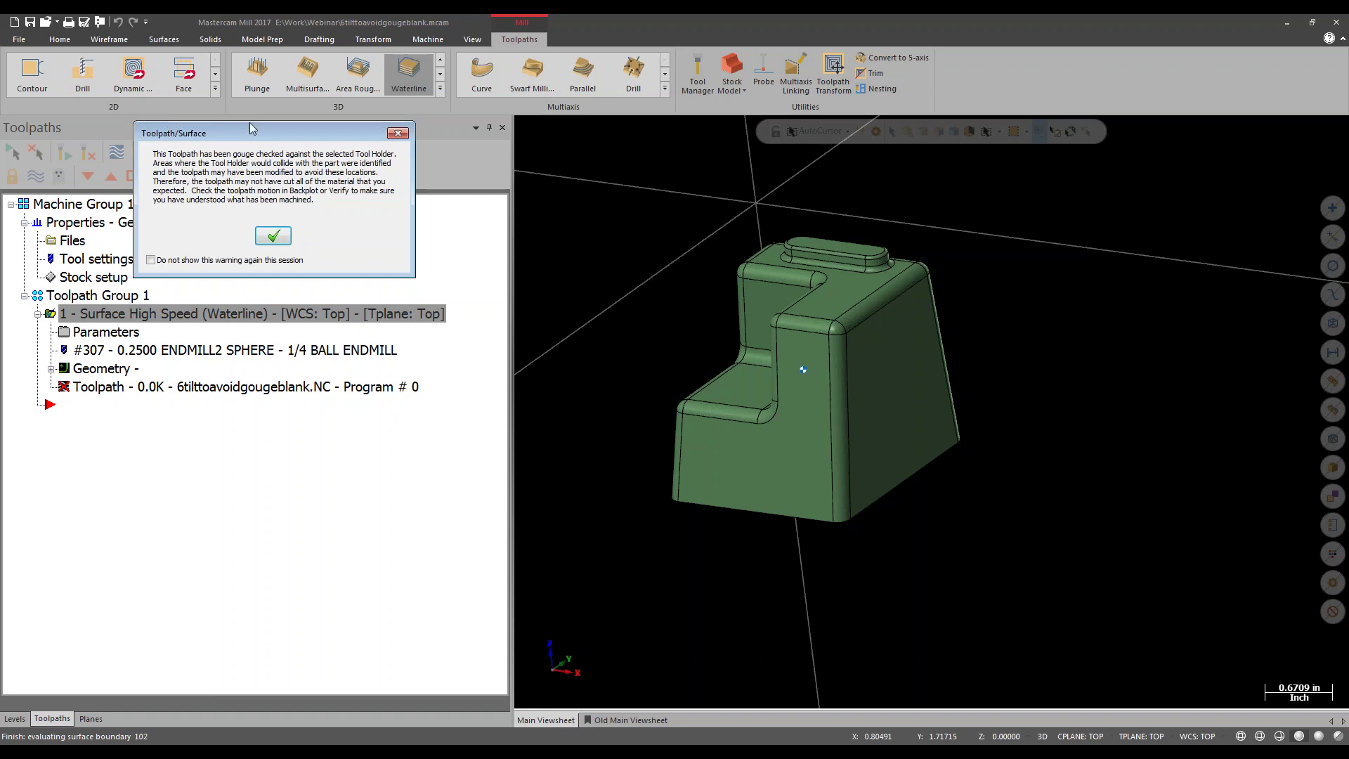
left_click_drag(243, 133, 434, 160)
left_click(342, 286)
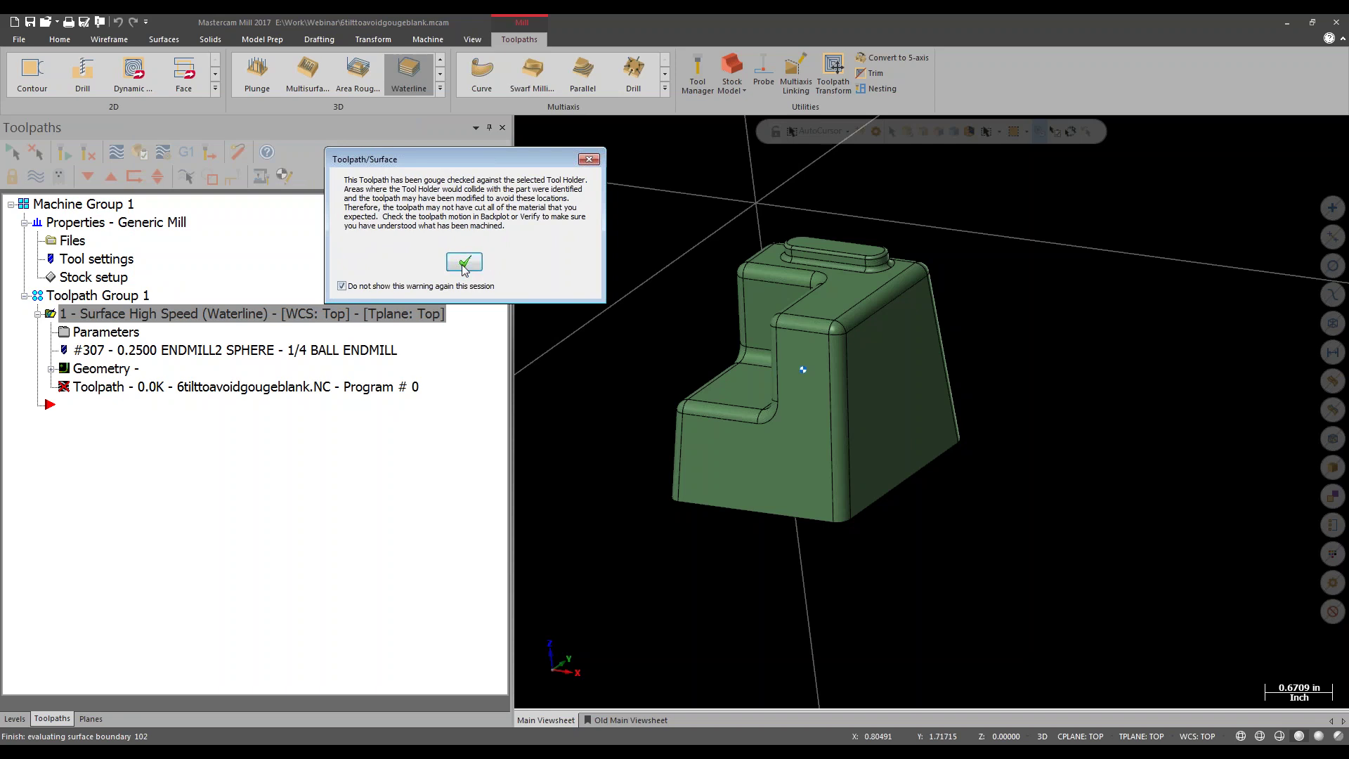
left_click(467, 263)
Backplot the Waterline toolpath to about halfway and examine the tilted tool and holder from the side.
mouse_move(765, 413)
middle_mouse_down()
mouse_move(717, 379)
mouse_move(757, 408)
middle_mouse_up()
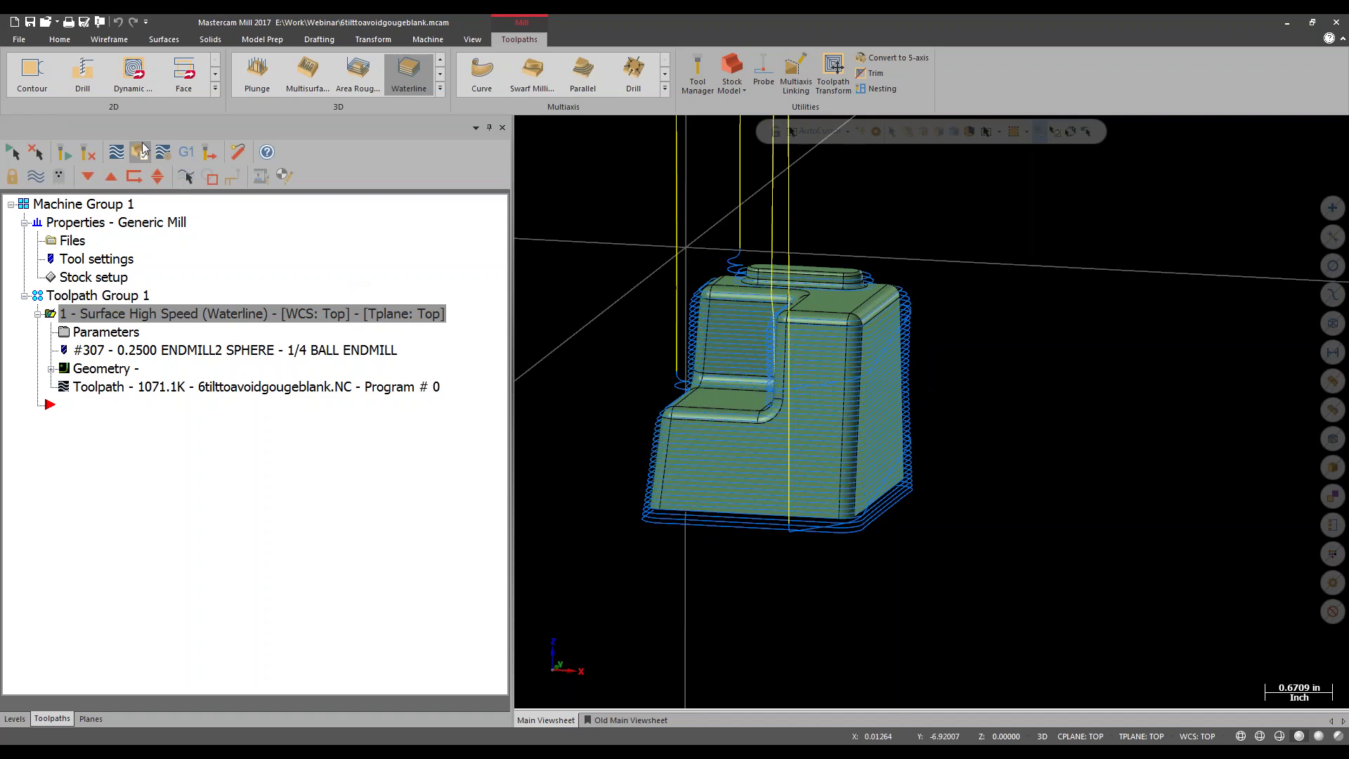
left_click(116, 151)
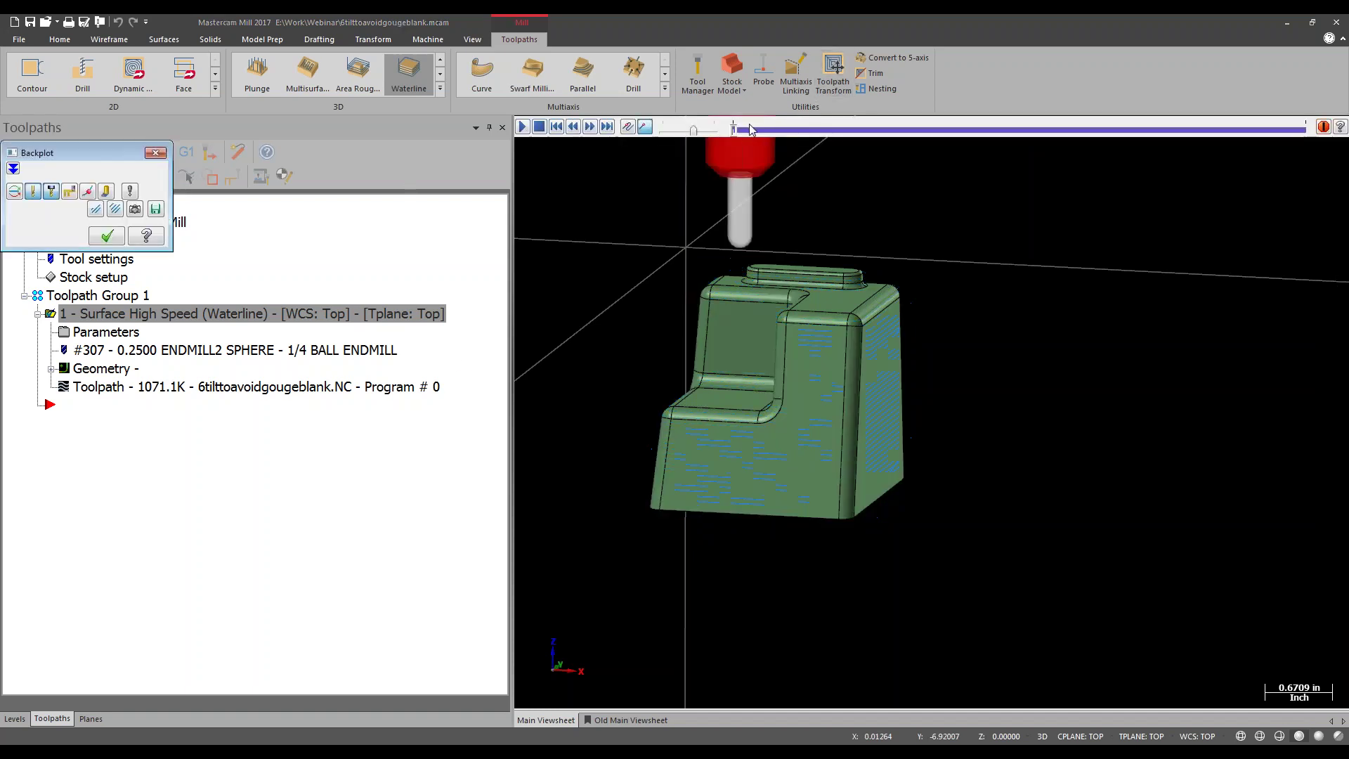
mouse_move(736, 125)
left_mouse_down()
mouse_move(879, 123)
mouse_move(988, 176)
left_mouse_up()
middle_click_drag(989, 181, 985, 434)
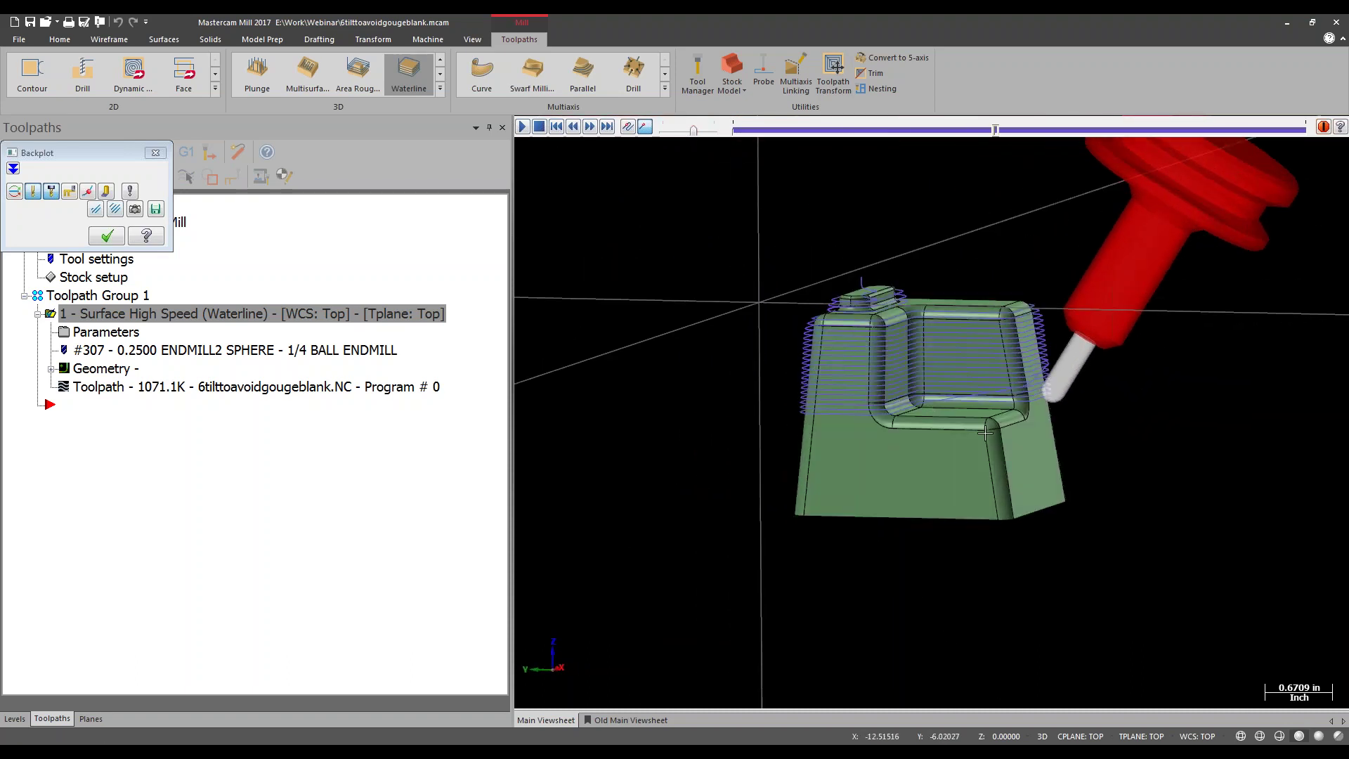
middle_click_drag(1086, 317, 1099, 312)
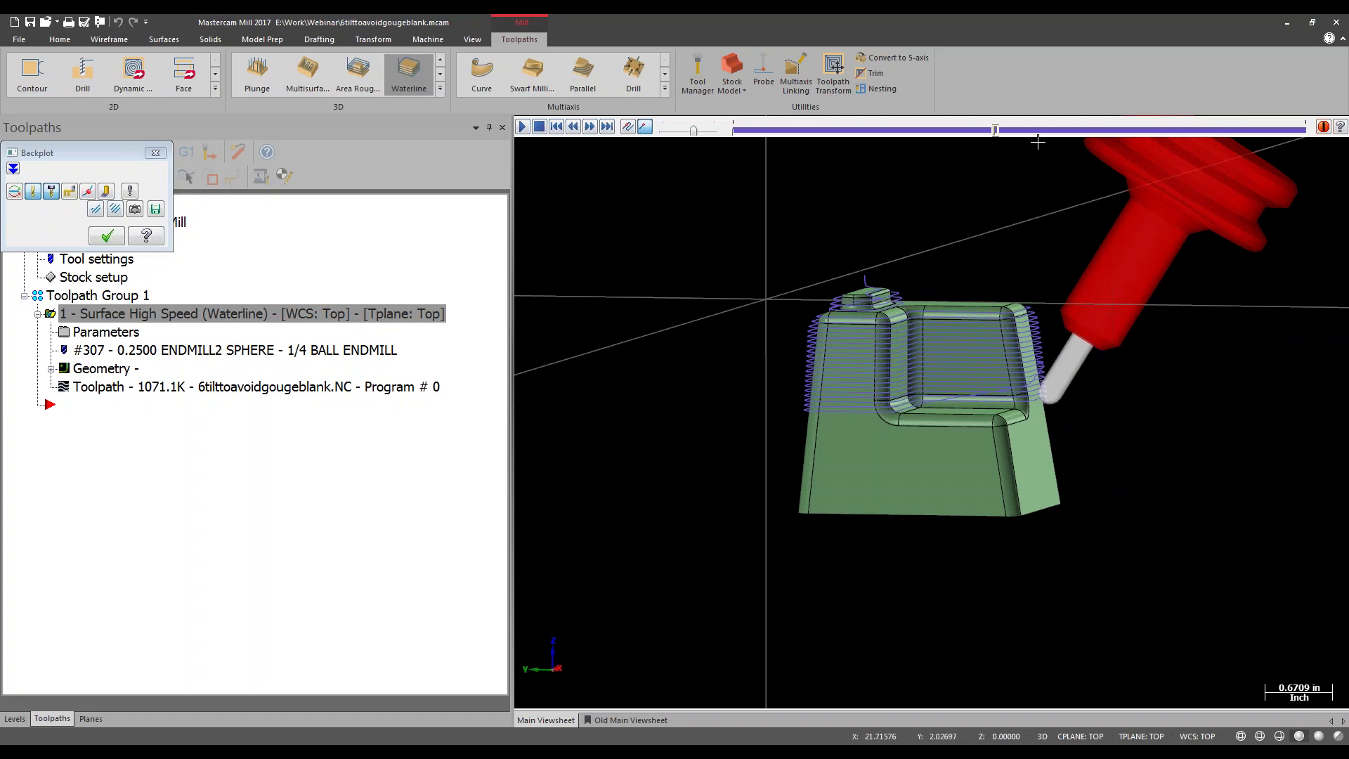
Advance the backplot to the lowest passes, examine the tool's tilt at the part's base, and close the backplot to view the whole toolpath.
left_click_drag(1015, 128, 1257, 127)
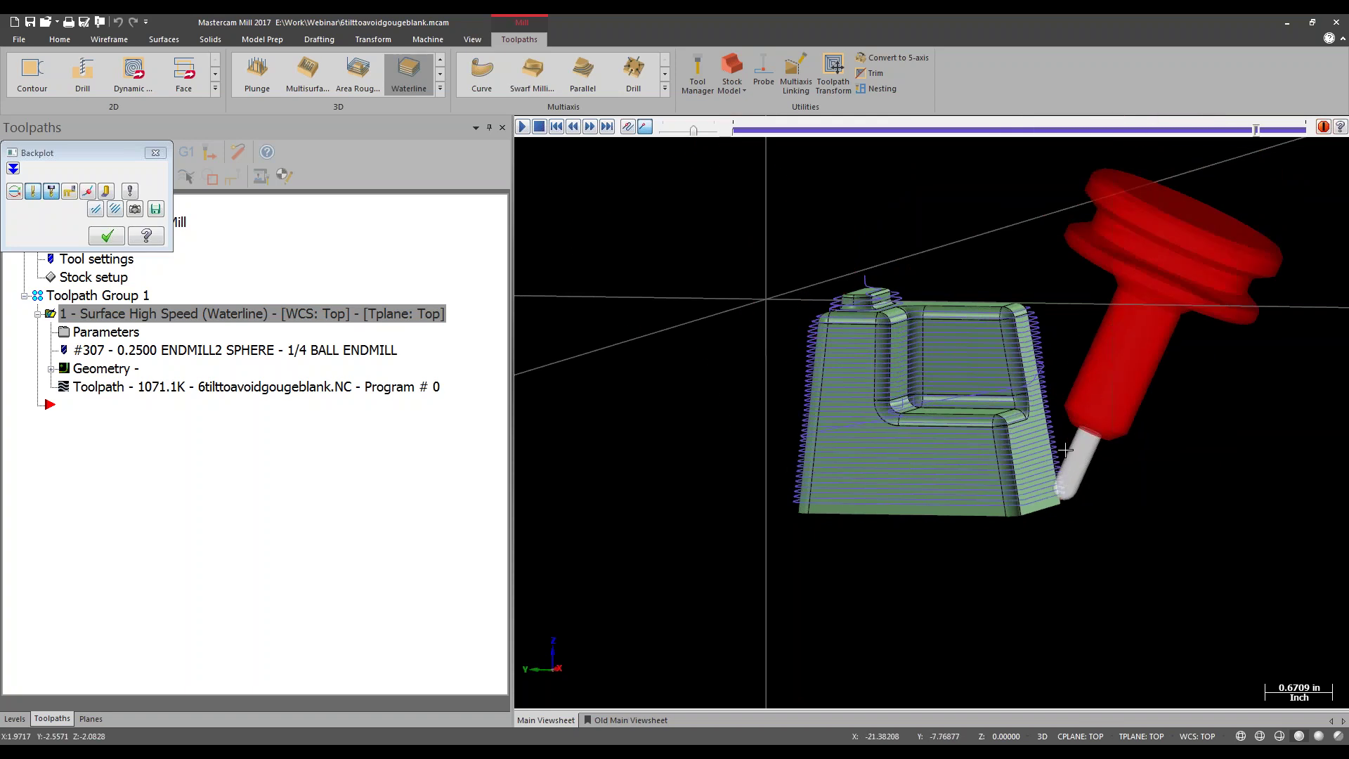
left_click_drag(1256, 131, 1289, 131)
mouse_move(1290, 133)
left_mouse_down()
mouse_move(1312, 137)
mouse_move(1298, 138)
left_mouse_up()
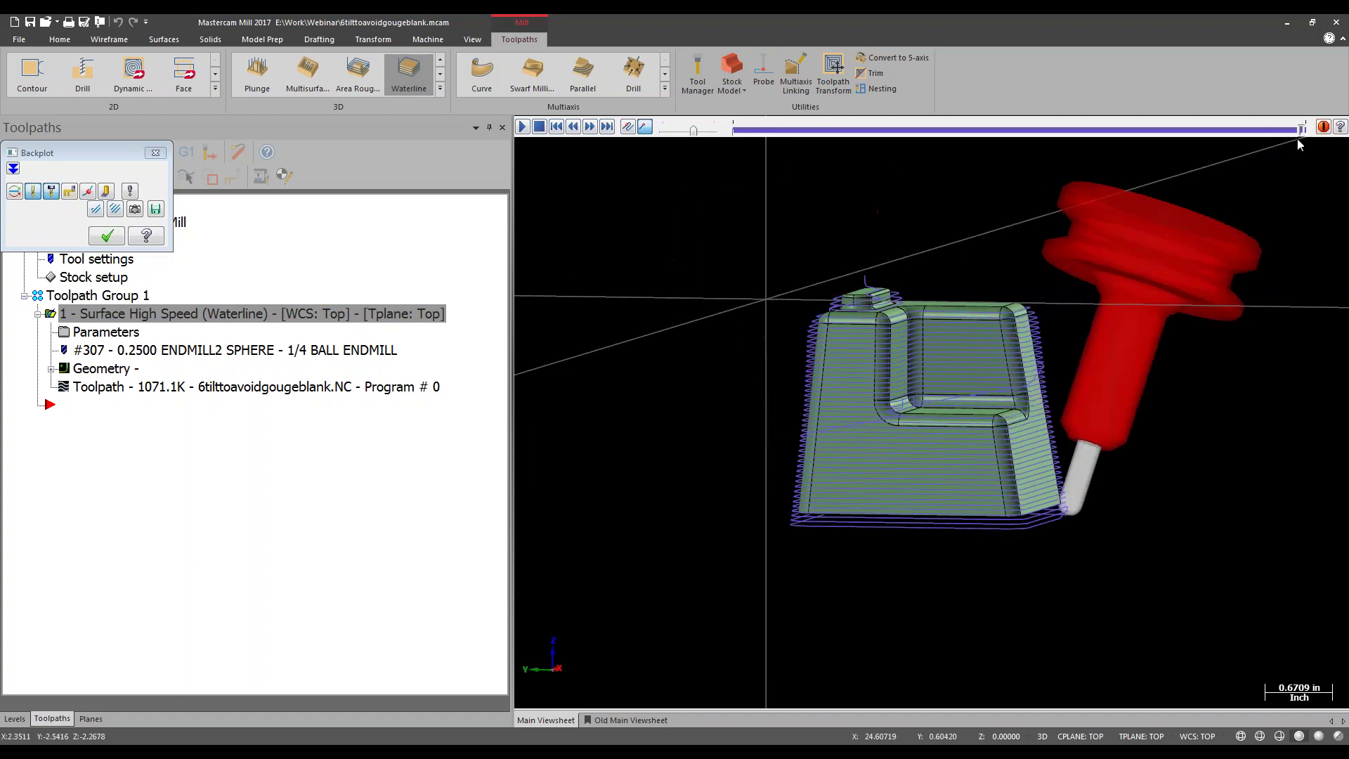
scroll(1077, 491, "up", 2)
scroll(1077, 491, "up", 3)
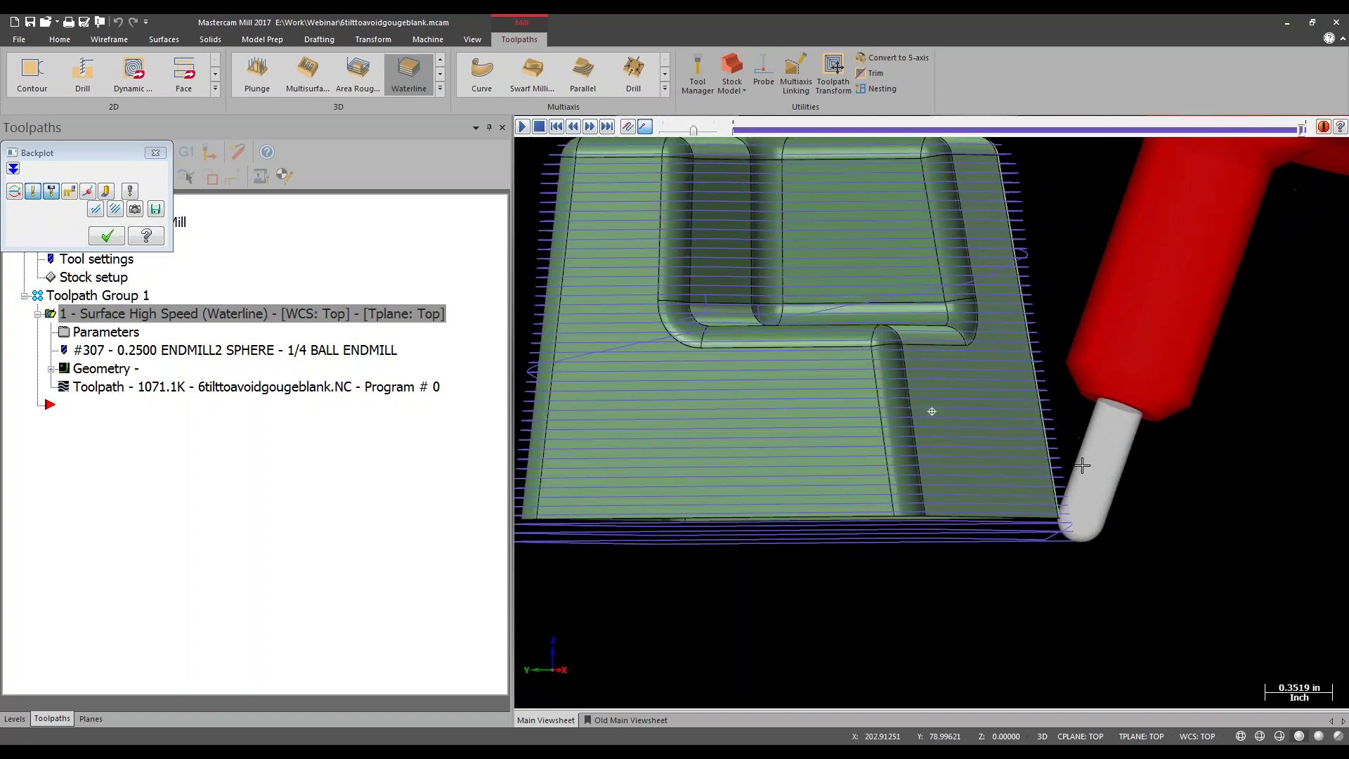
scroll(1118, 522, "up", 3)
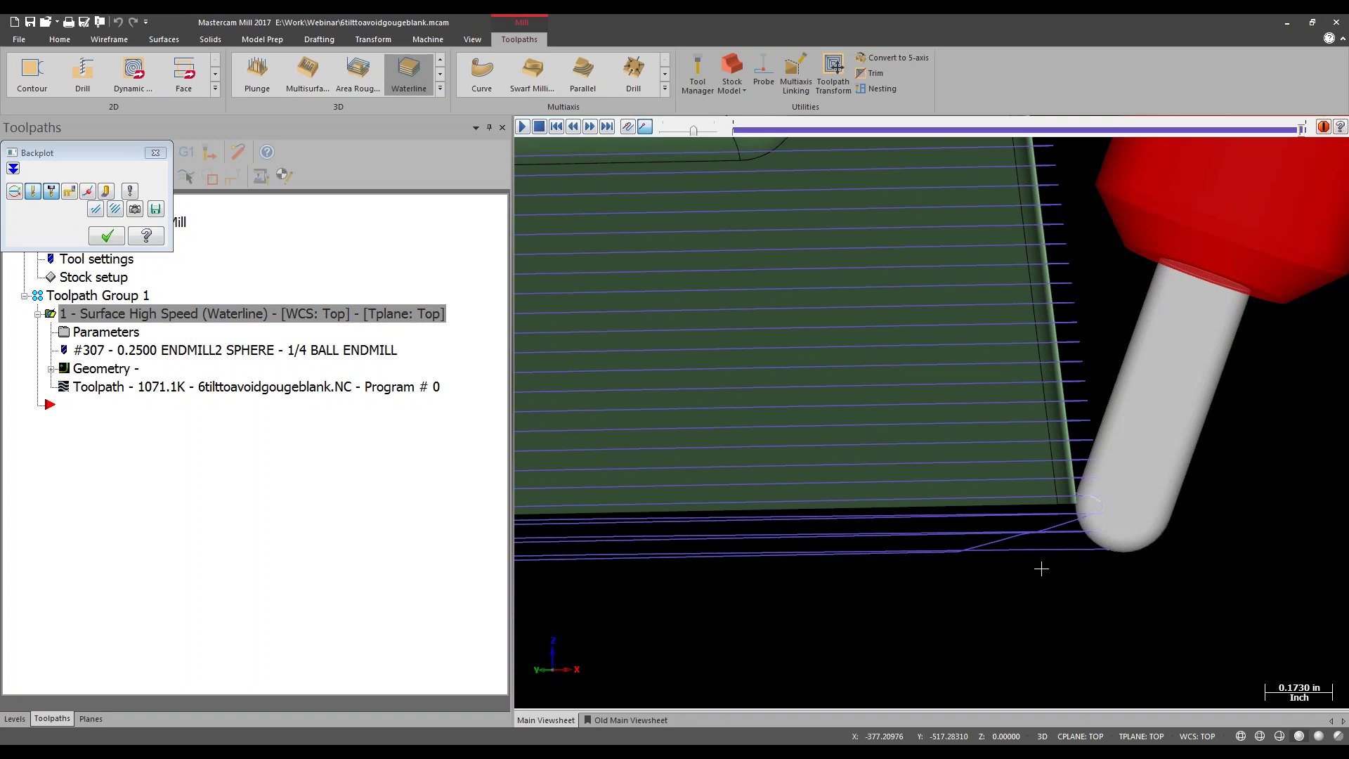
key("Escape")
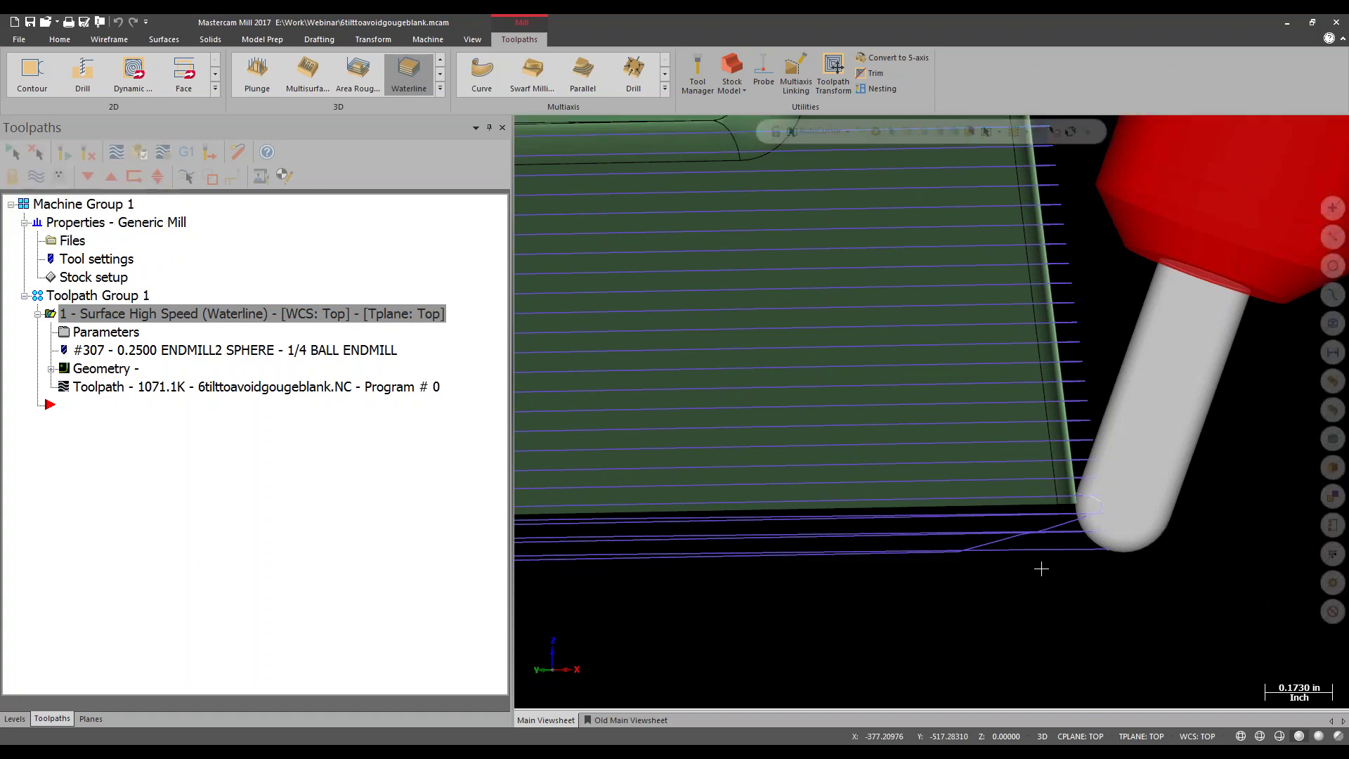
scroll(1116, 517, "down", 5)
middle_click_drag(1115, 517, 815, 342)
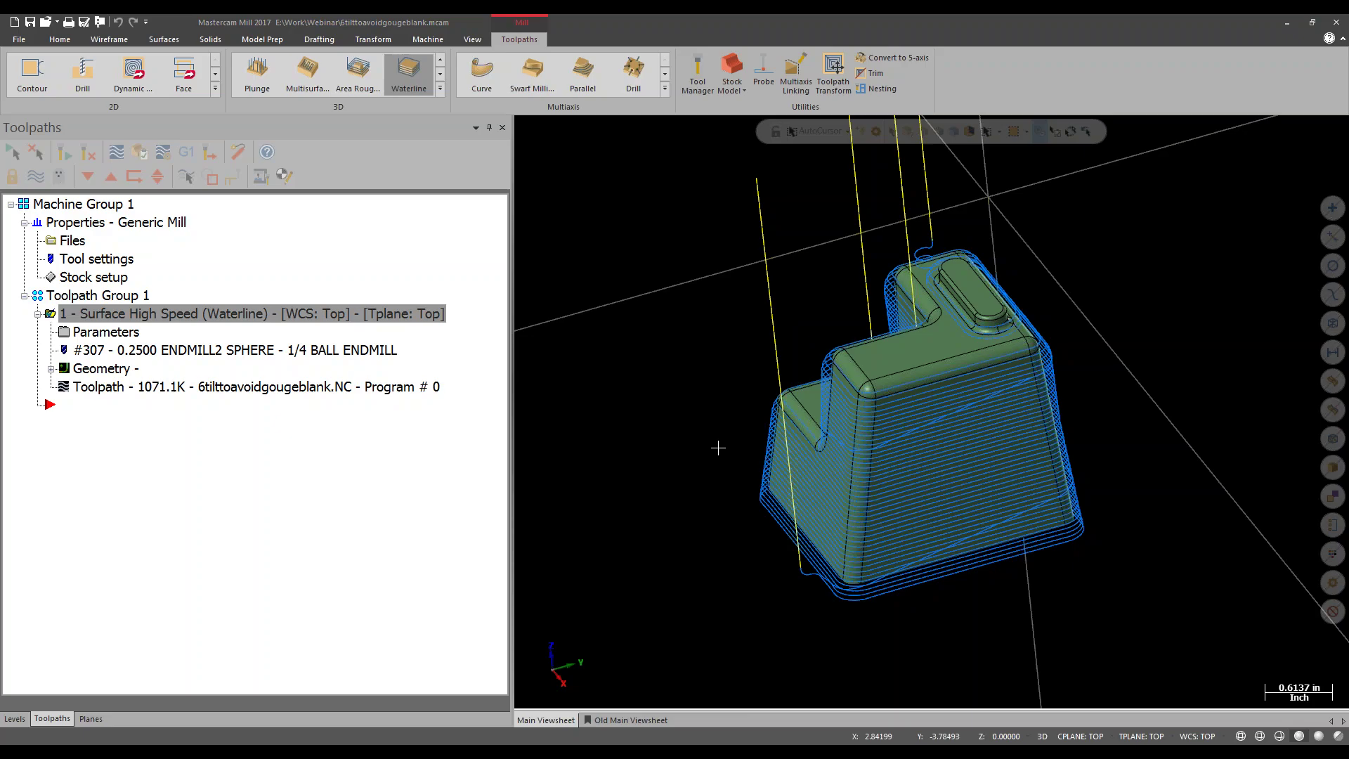
Switch to the PowerPoint webinar presentation, start the slide show from the Thank You slide, and open the display options.
key("alt+Tab")
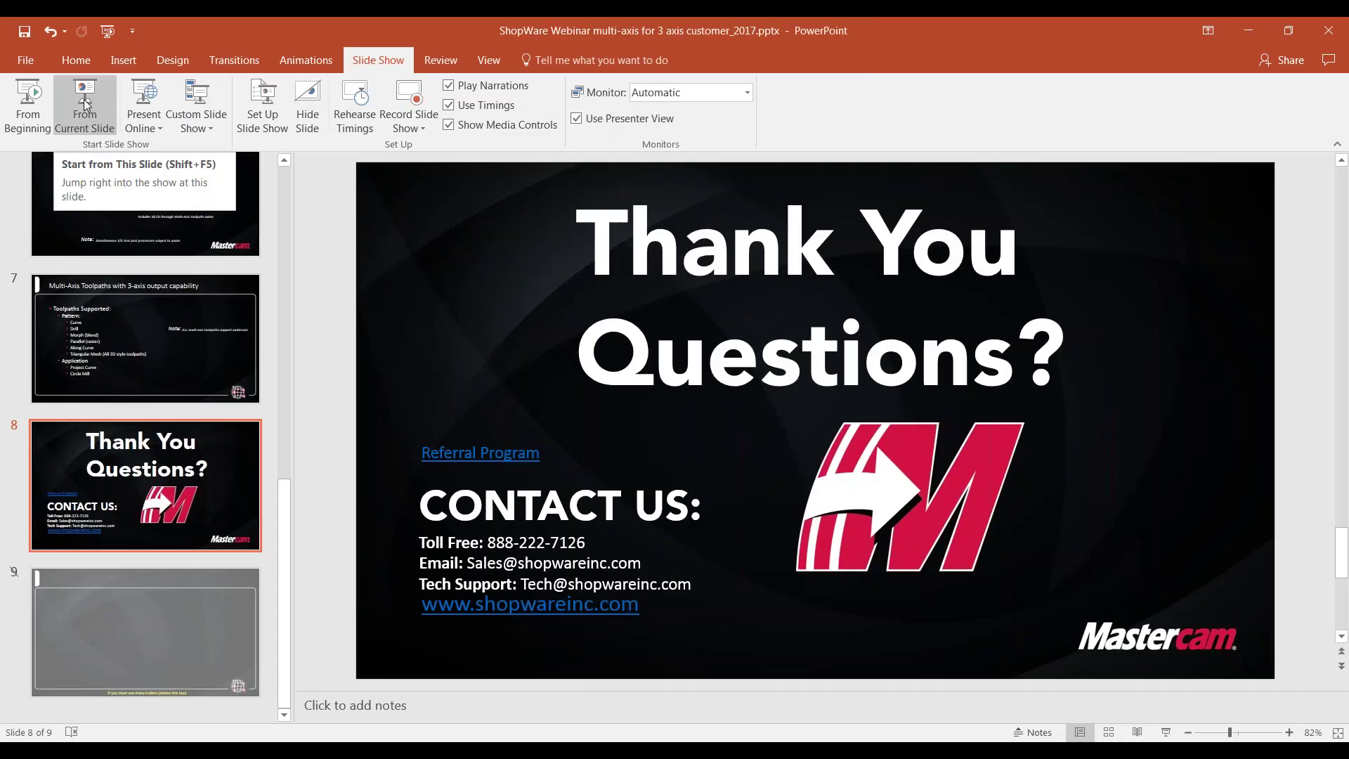
left_click(86, 109)
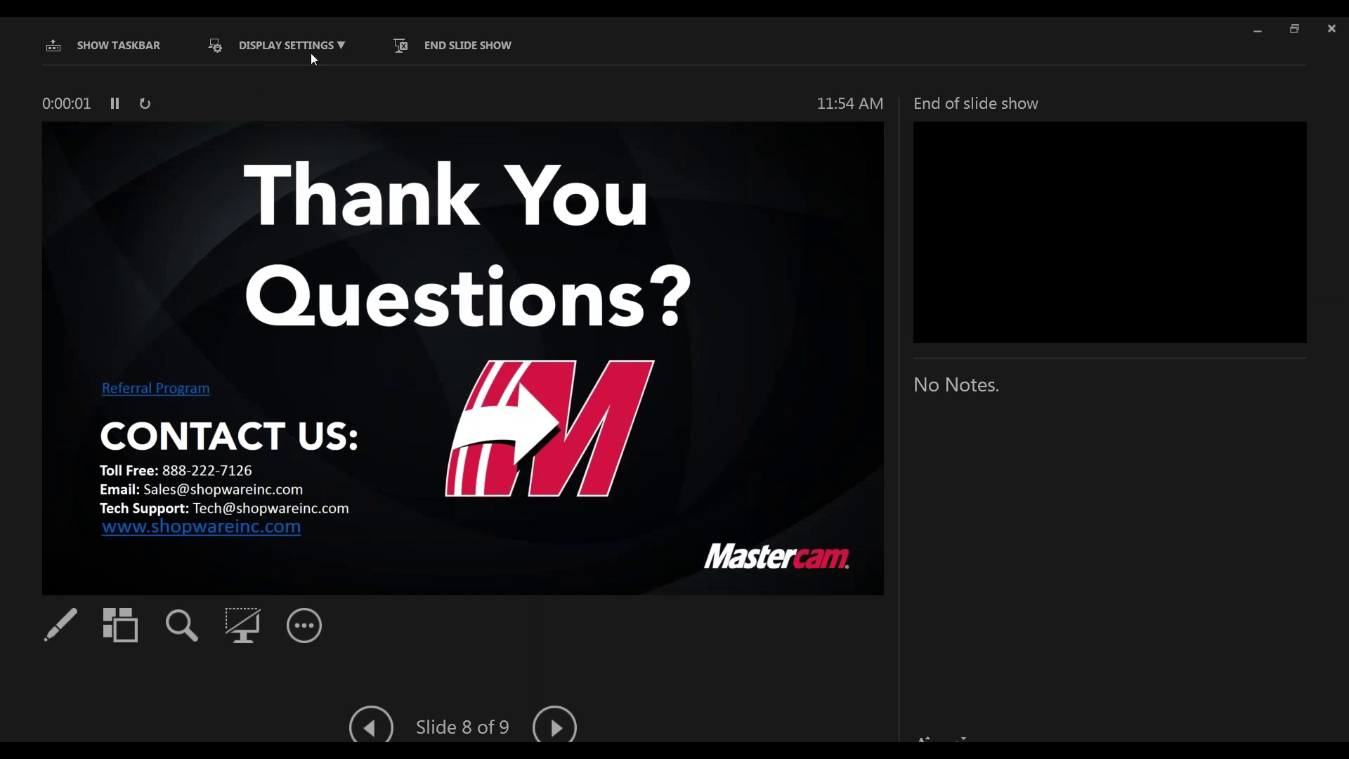
left_click(310, 50)
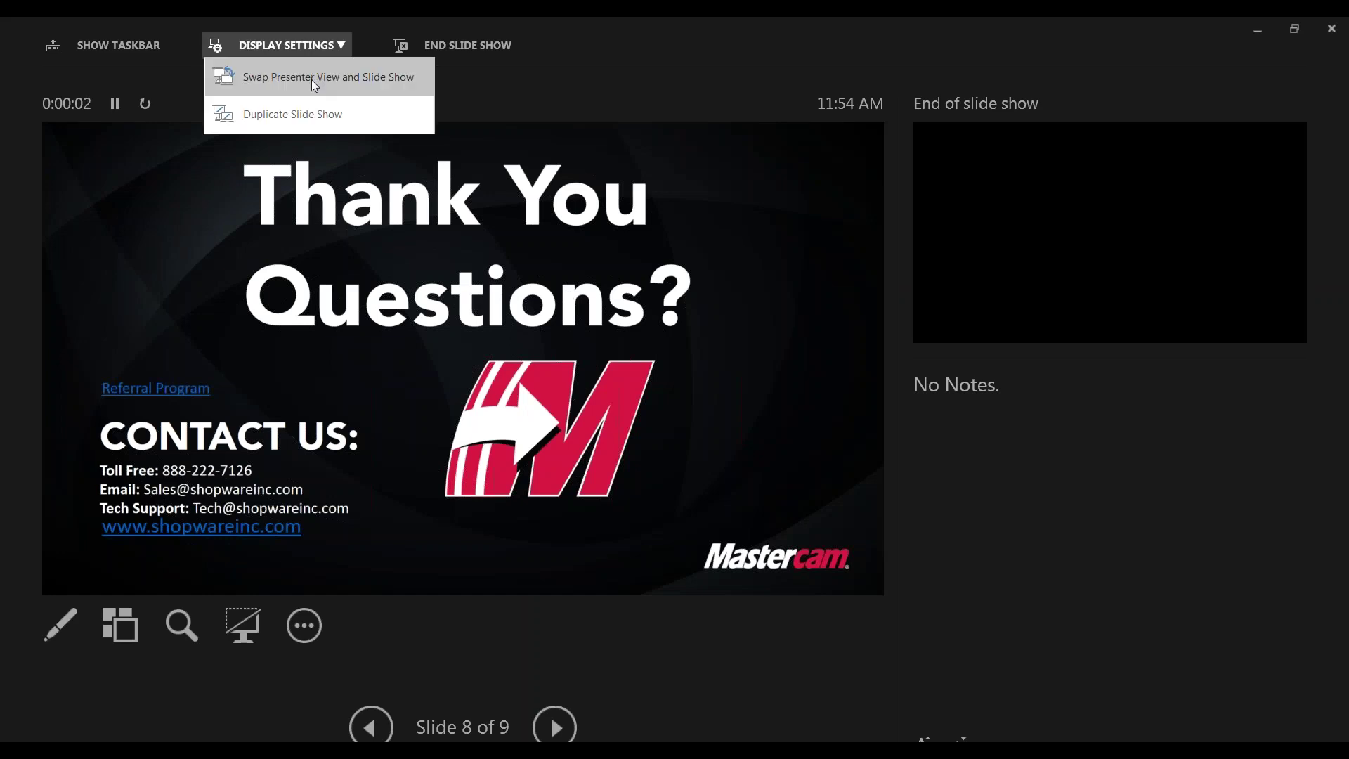